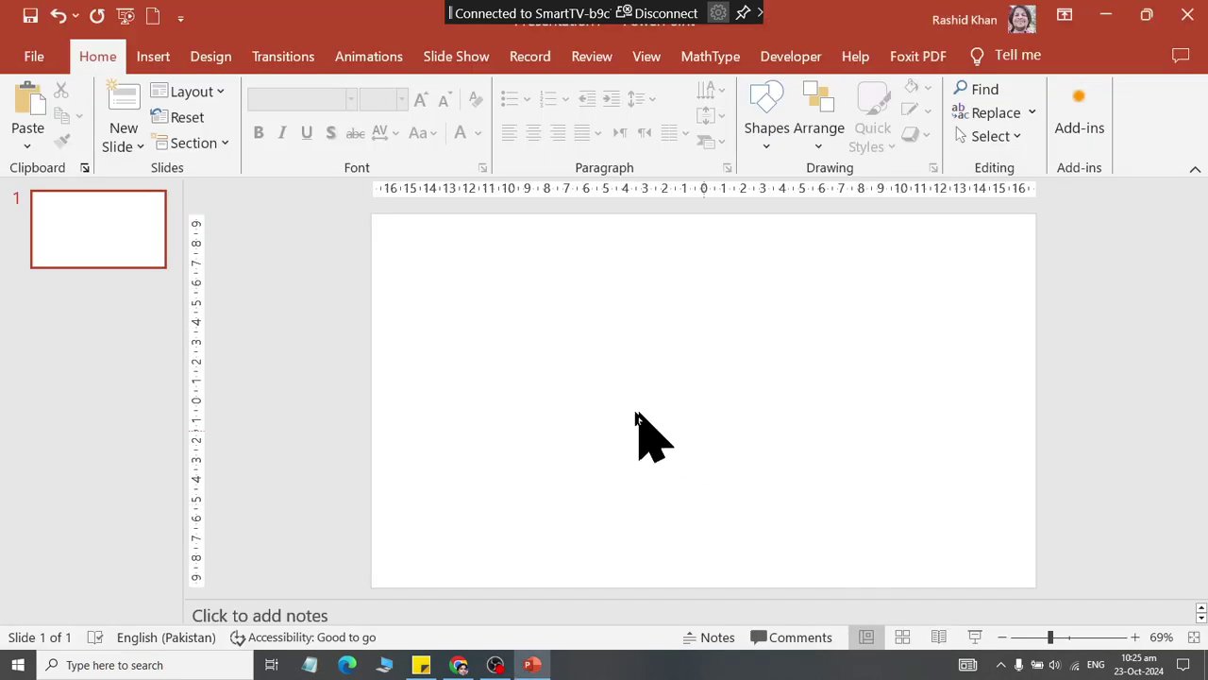
# Give the slide background a picture or texture fill and bring up the Insert Pictures choices
pyautogui.click(209, 58)
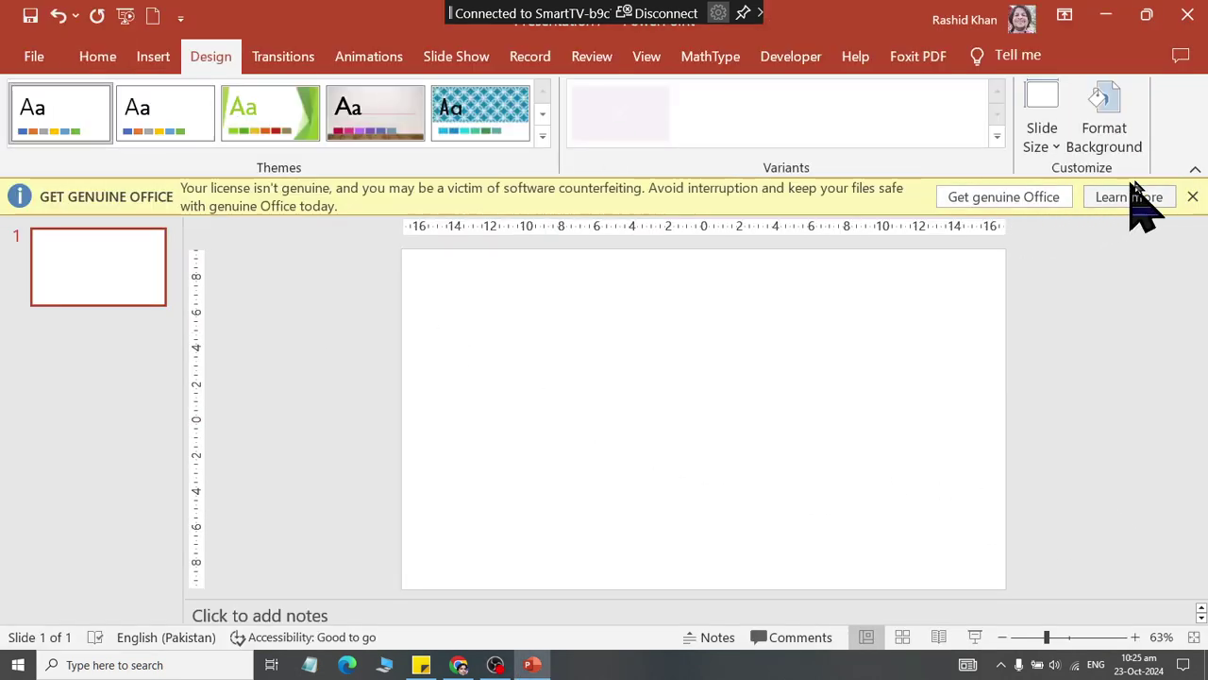
pyautogui.click(1193, 198)
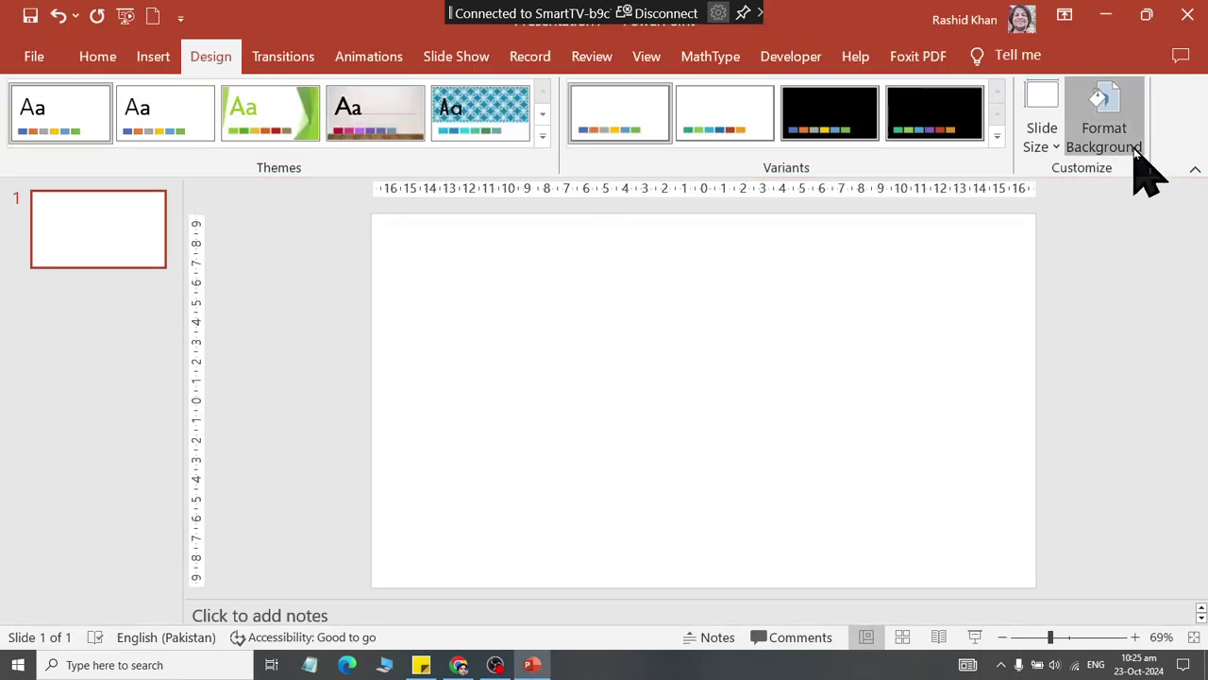
pyautogui.click(1128, 141)
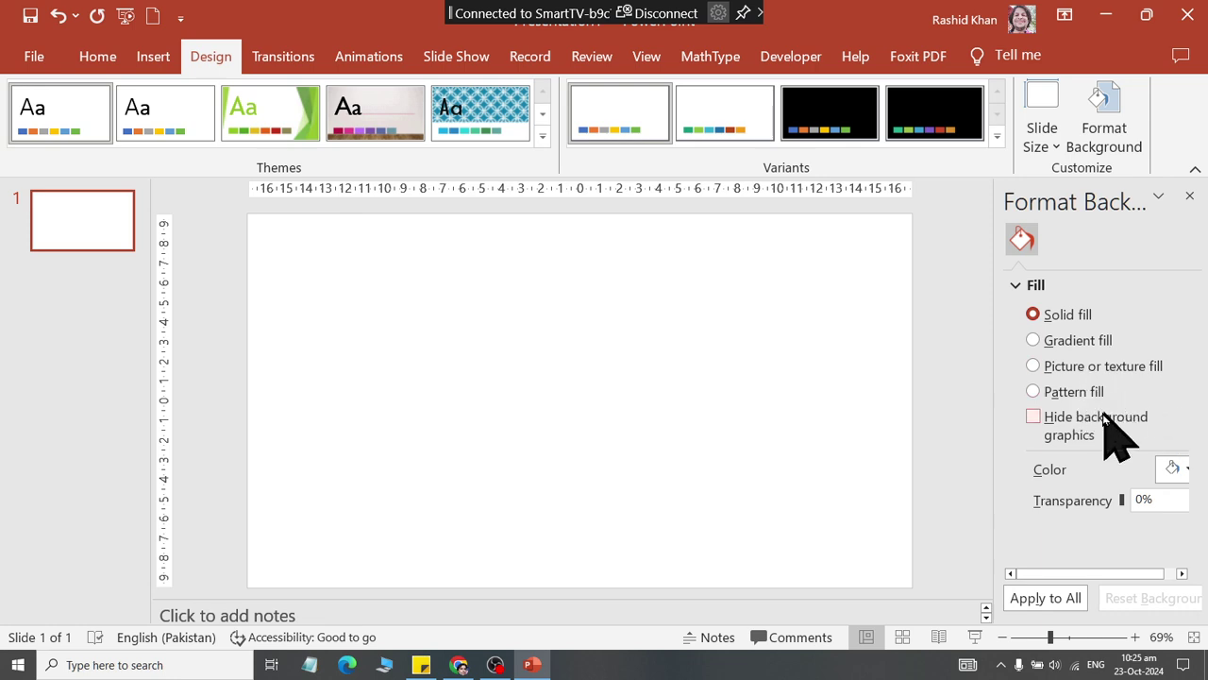
pyautogui.click(1095, 368)
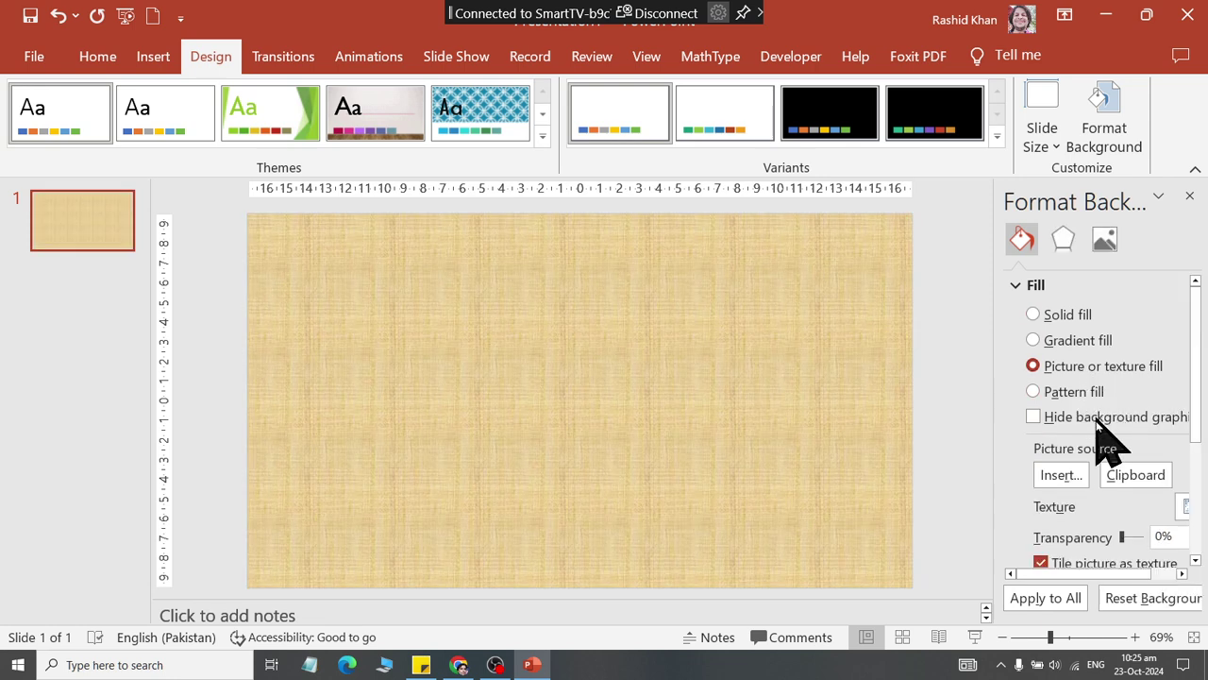
pyautogui.click(1065, 476)
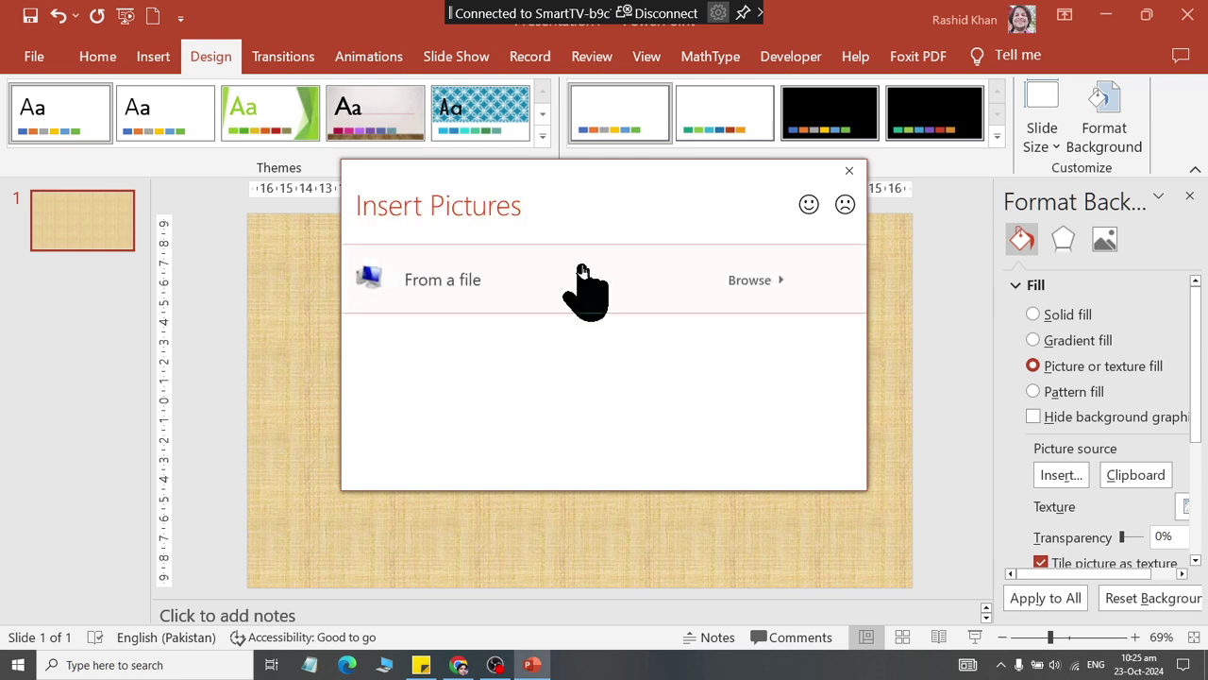
# Browse from a file to the Documents > latest folder
pyautogui.click(582, 270)
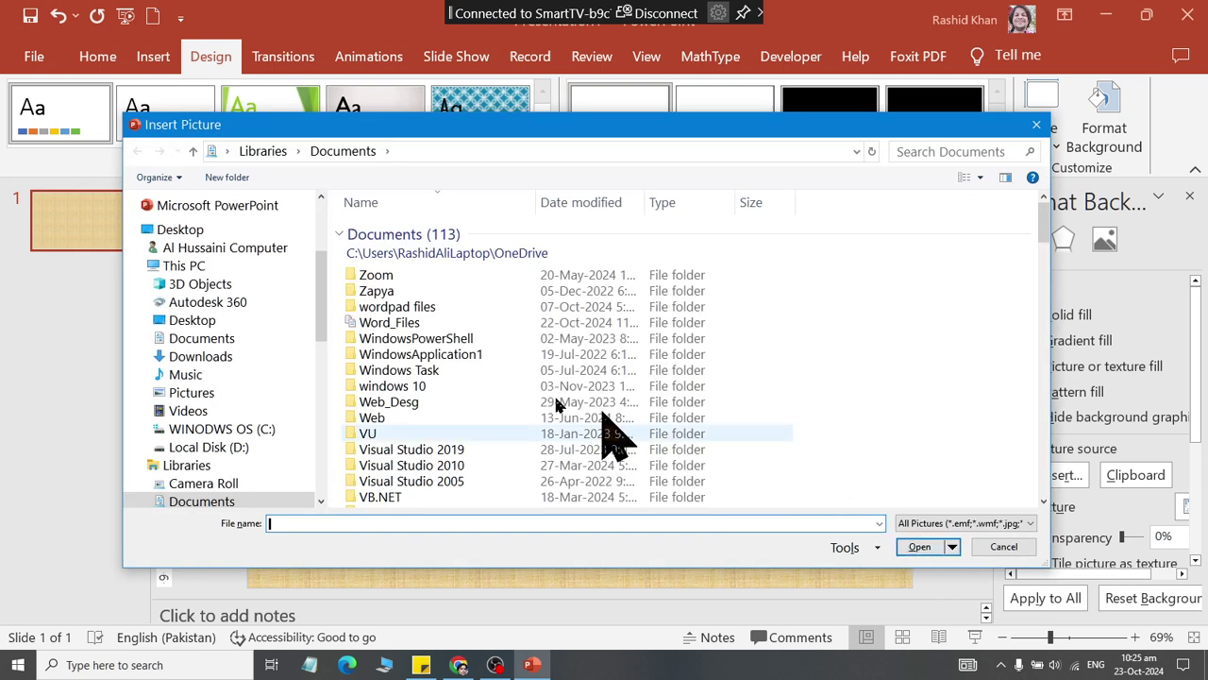
pyautogui.click(201, 338)
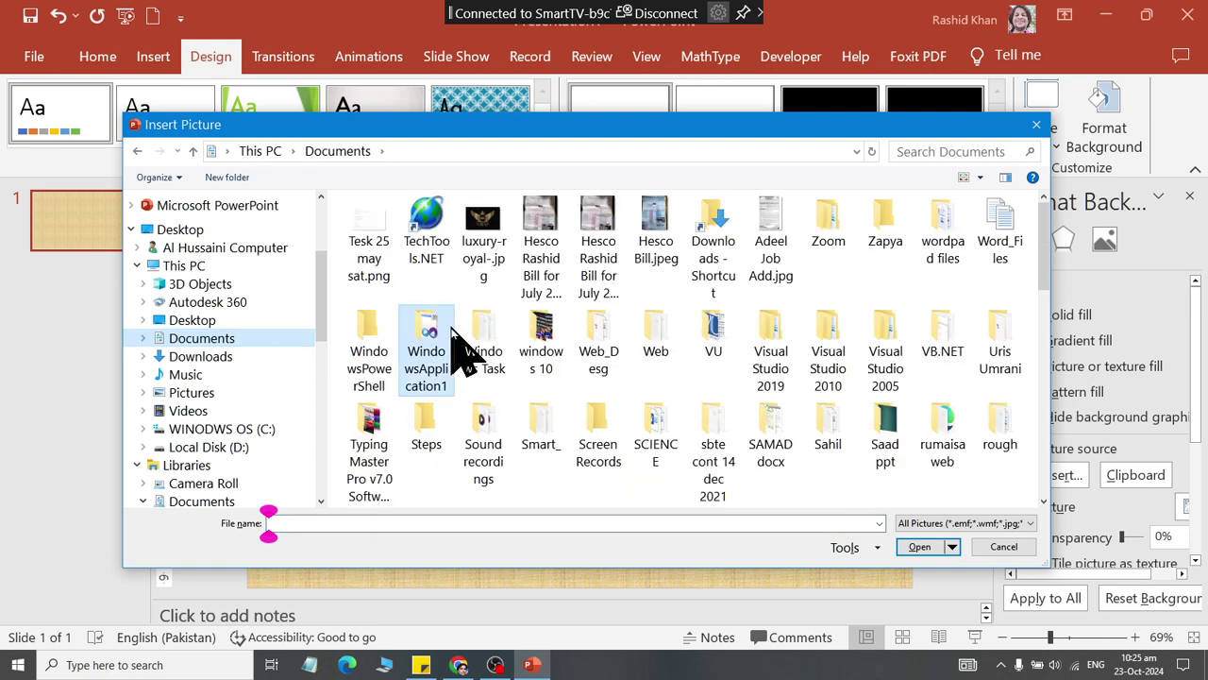
pyautogui.scroll(-5, 453, 339)
pyautogui.doubleClick(453, 339)
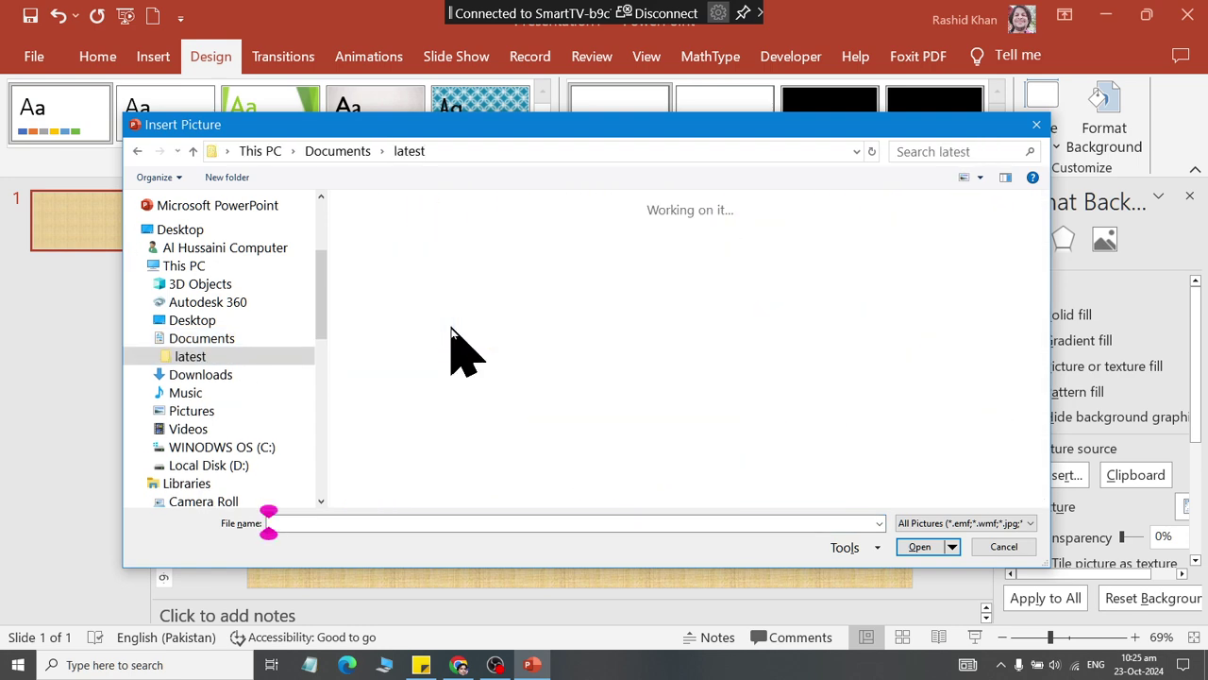
pyautogui.moveTo(1044, 222); pyautogui.dragTo(1055, 386)
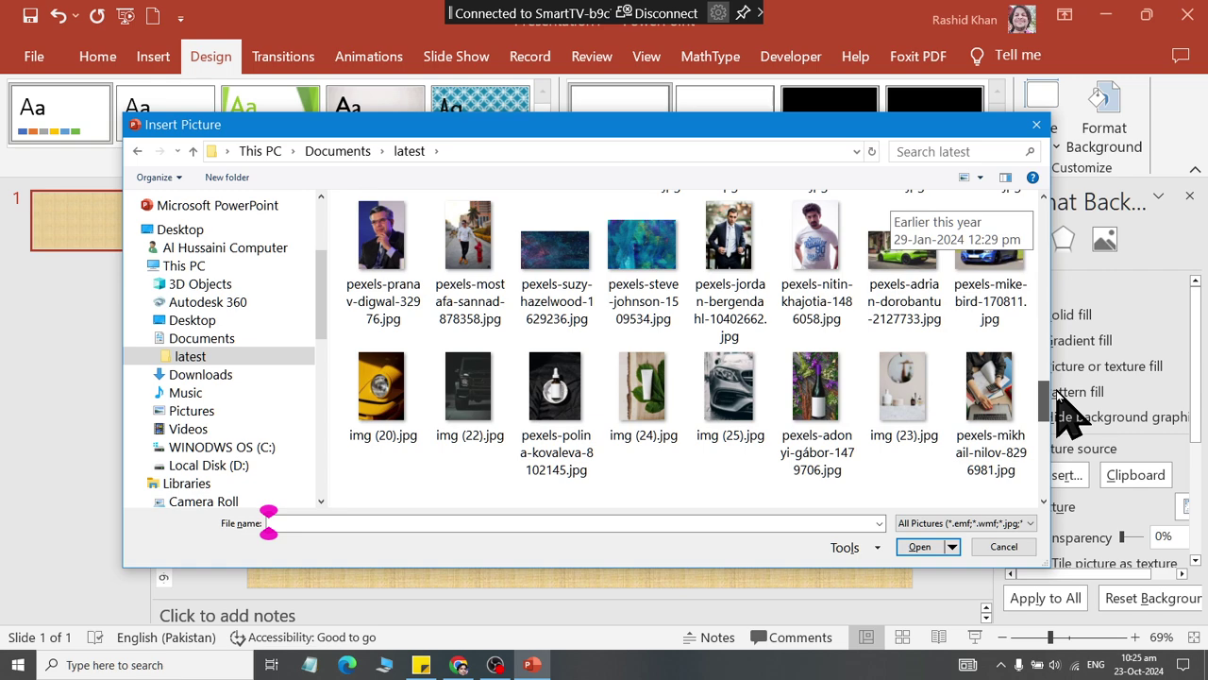
pyautogui.moveTo(1058, 389); pyautogui.dragTo(1064, 389)
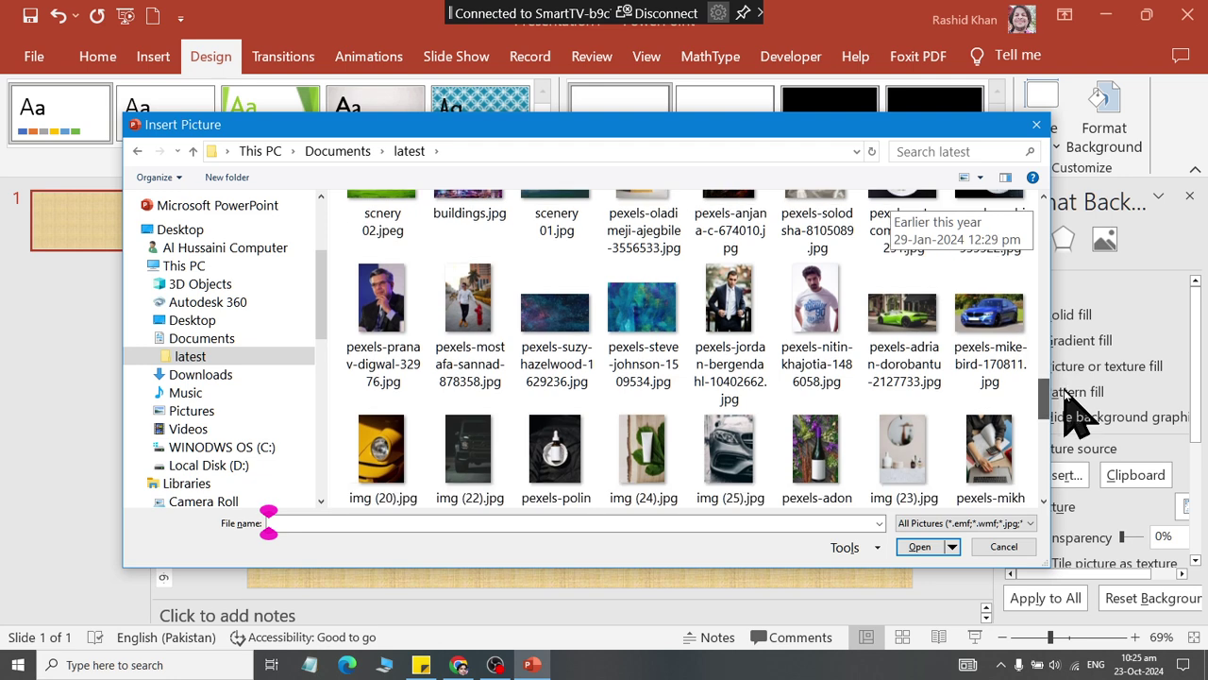
pyautogui.moveTo(1064, 388); pyautogui.dragTo(1073, 480)
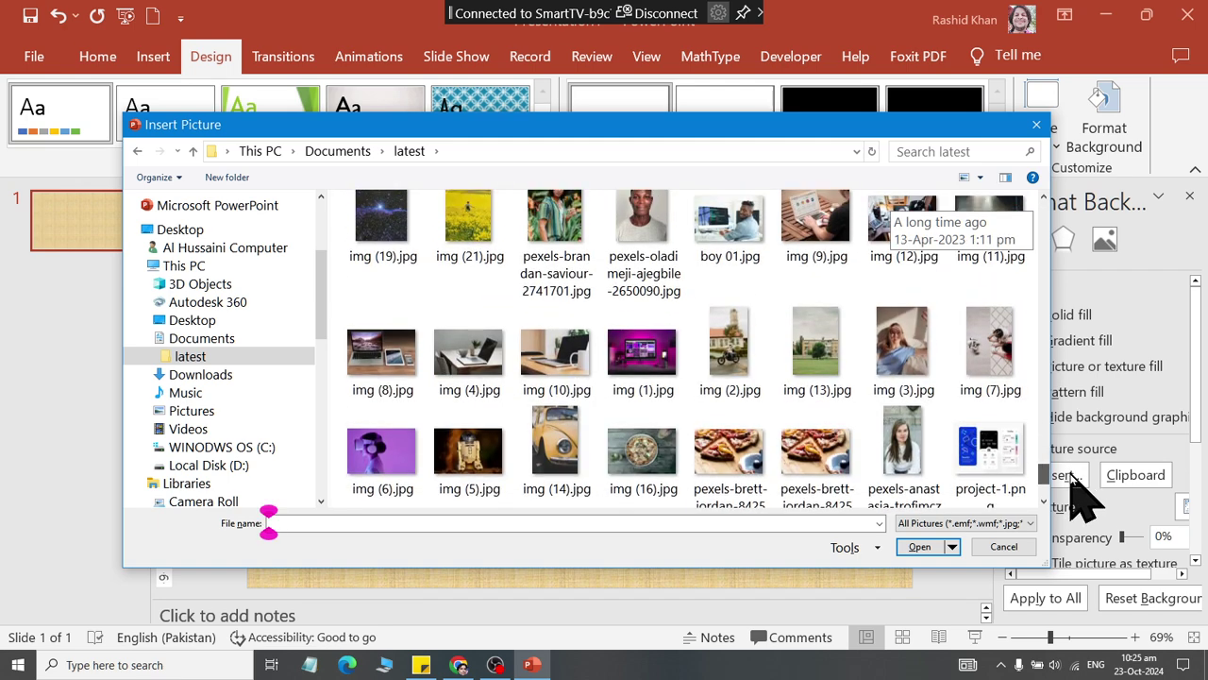
pyautogui.moveTo(1072, 474)
pyautogui.mouseDown()
pyautogui.moveTo(1072, 491)
pyautogui.moveTo(1059, 382)
pyautogui.mouseUp()
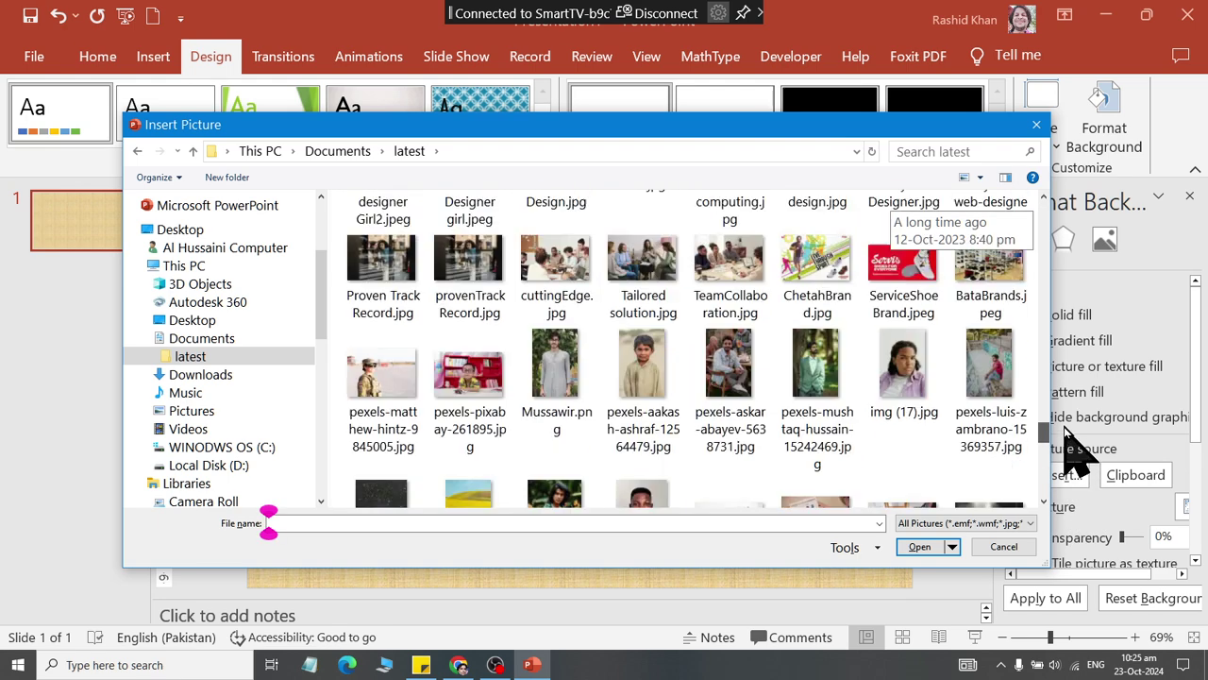
# Insert the blue car photo pexels-mike-bird-170811.jpg as the background
pyautogui.click(1002, 406)
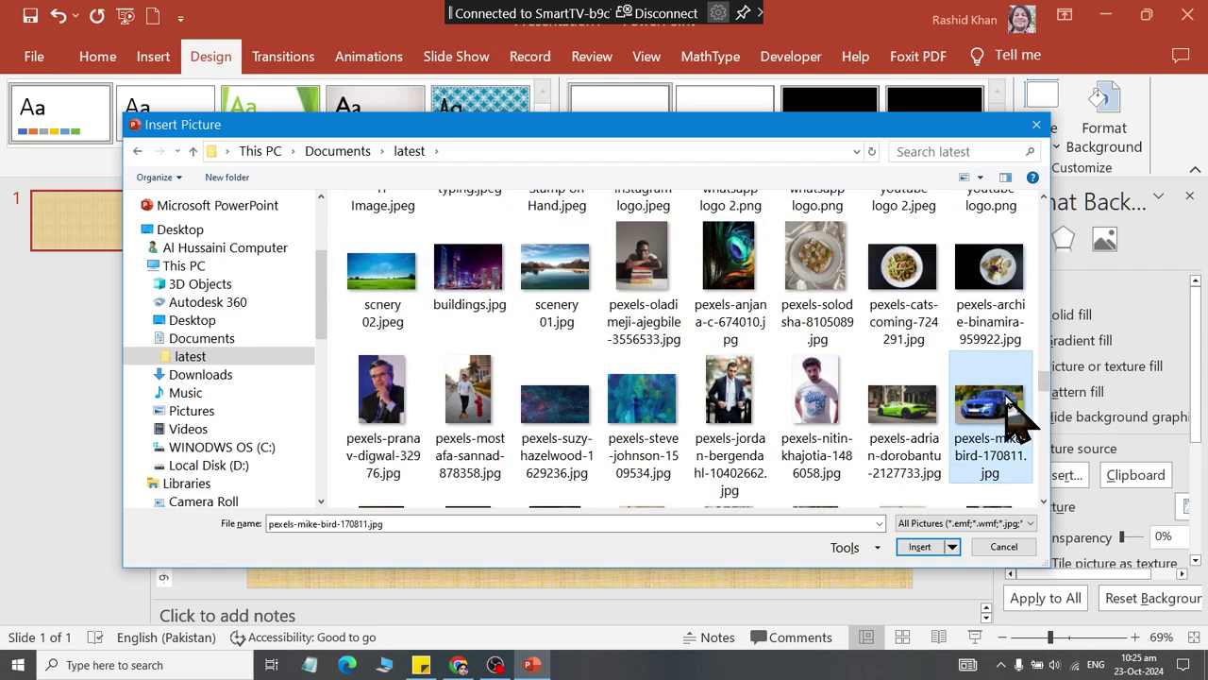
pyautogui.click(930, 462)
pyautogui.click(977, 429)
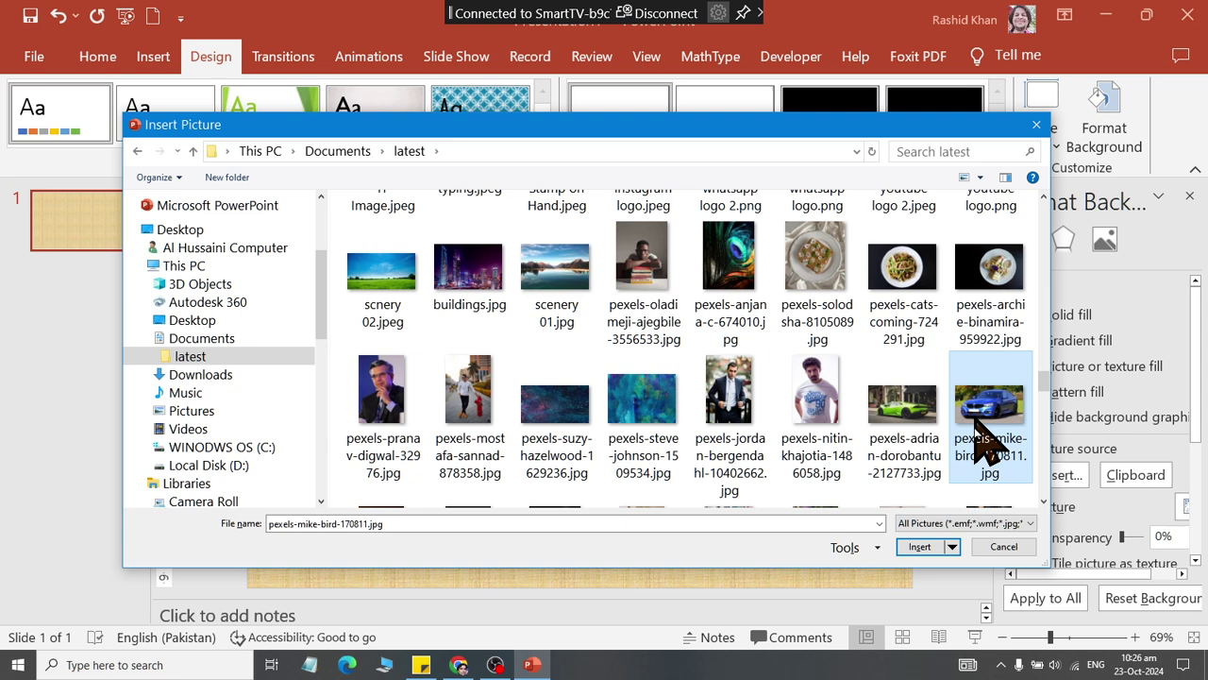
pyautogui.click(919, 547)
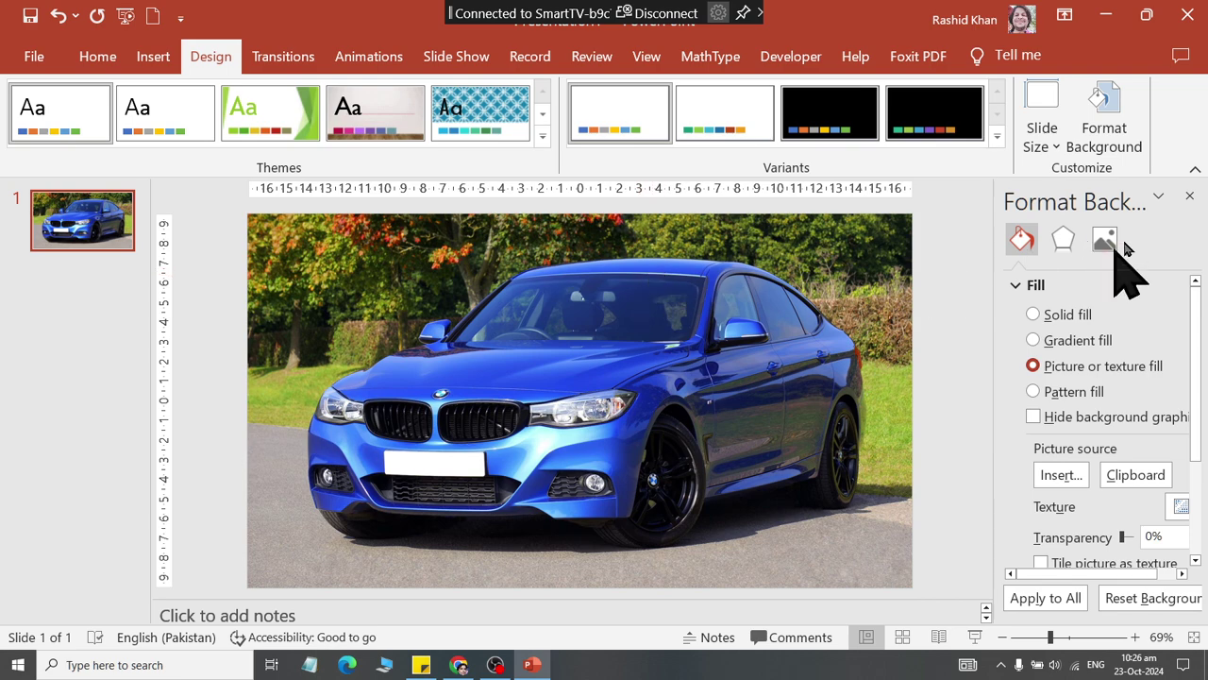
# Draw a 3.08 × 3.57 cm hexagon near the slide's top and centre it horizontally
pyautogui.click(1189, 195)
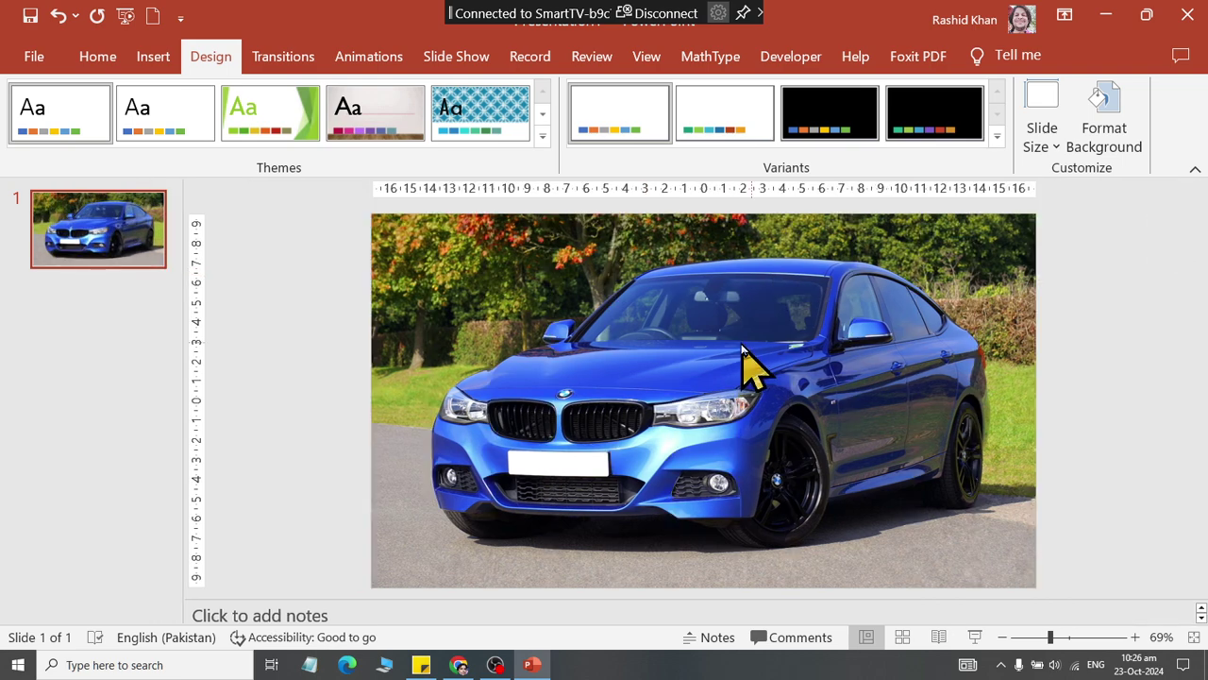
pyautogui.click(162, 62)
pyautogui.click(343, 142)
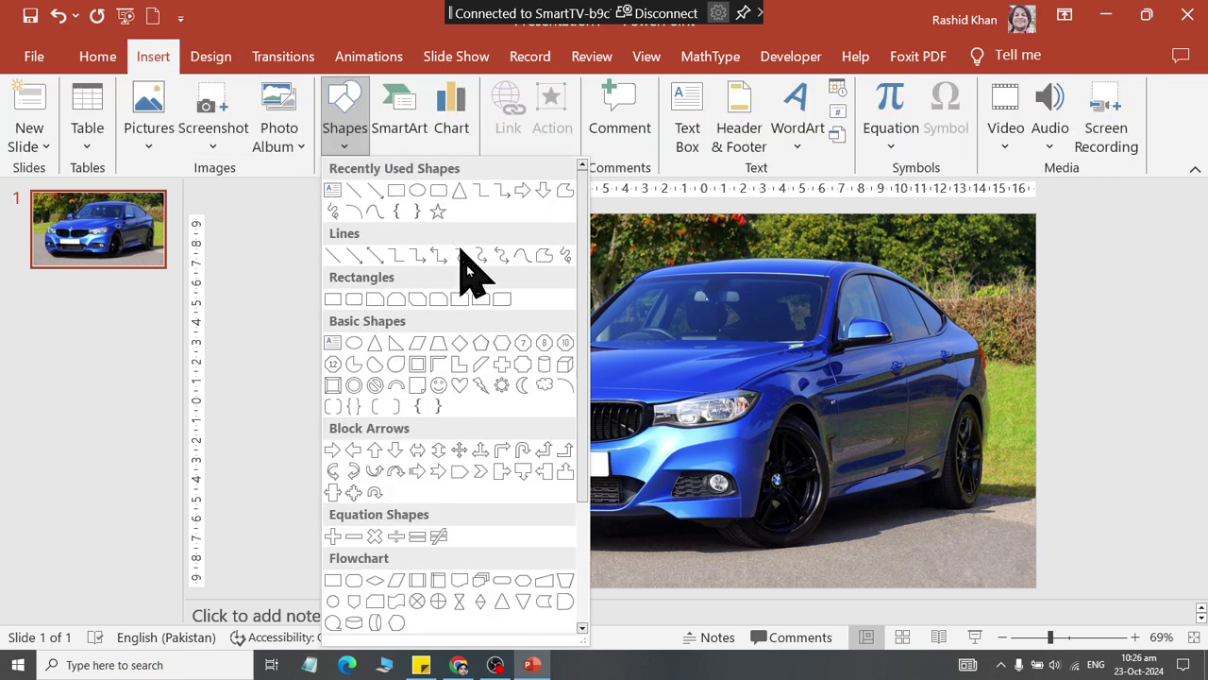
pyautogui.click(487, 346)
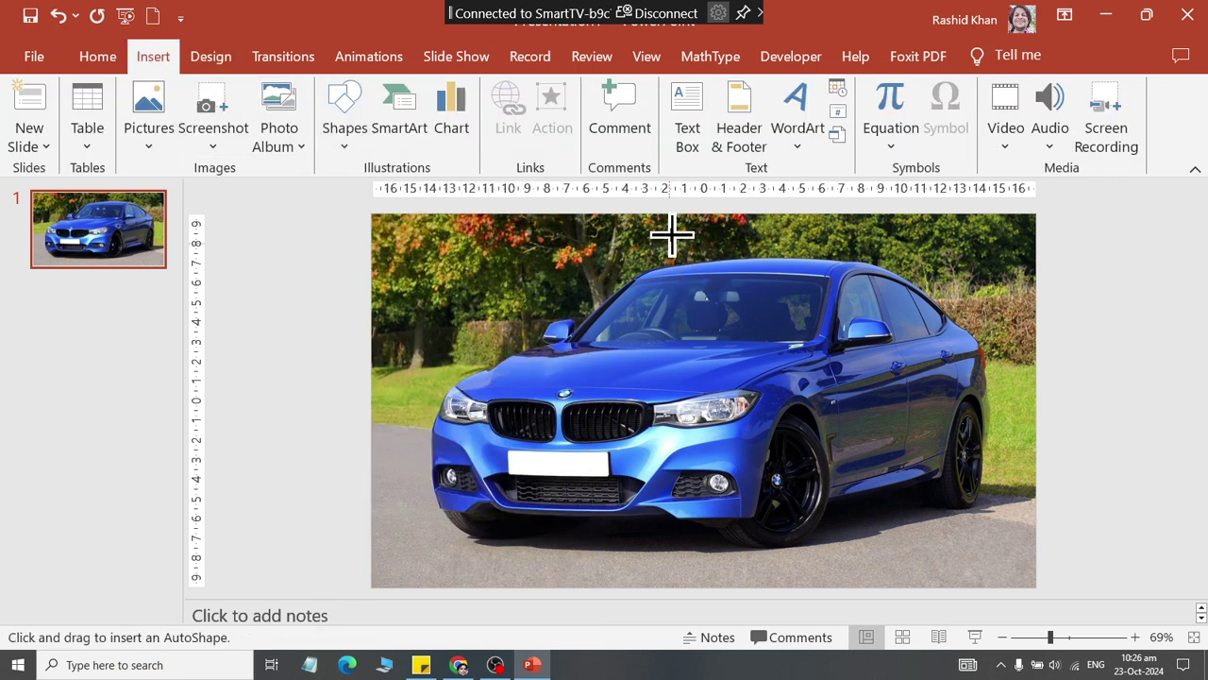
pyautogui.moveTo(680, 223); pyautogui.dragTo(746, 290)
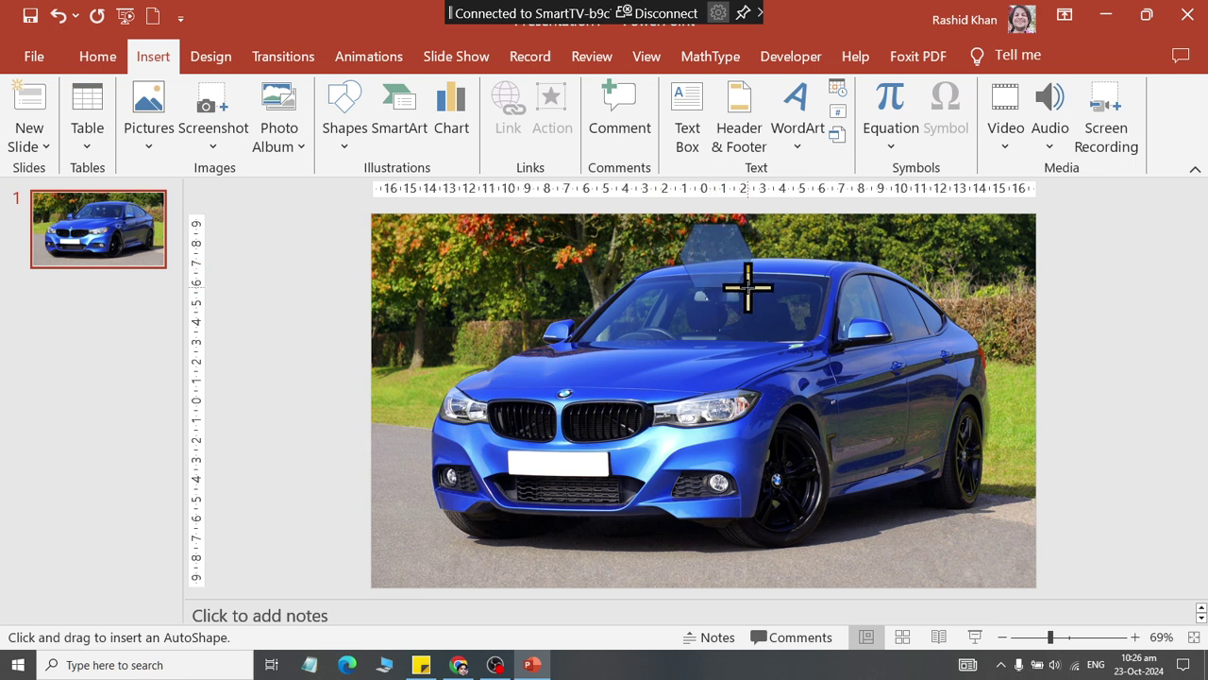
pyautogui.moveTo(741, 283); pyautogui.dragTo(750, 287)
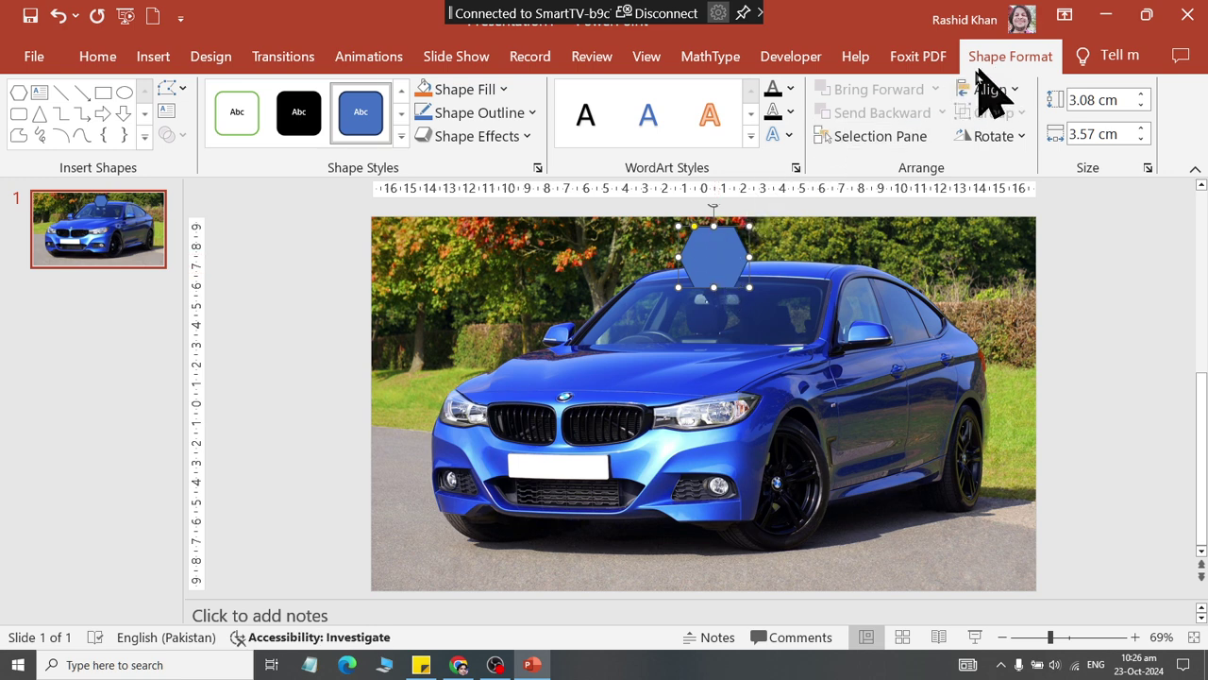
pyautogui.click(979, 88)
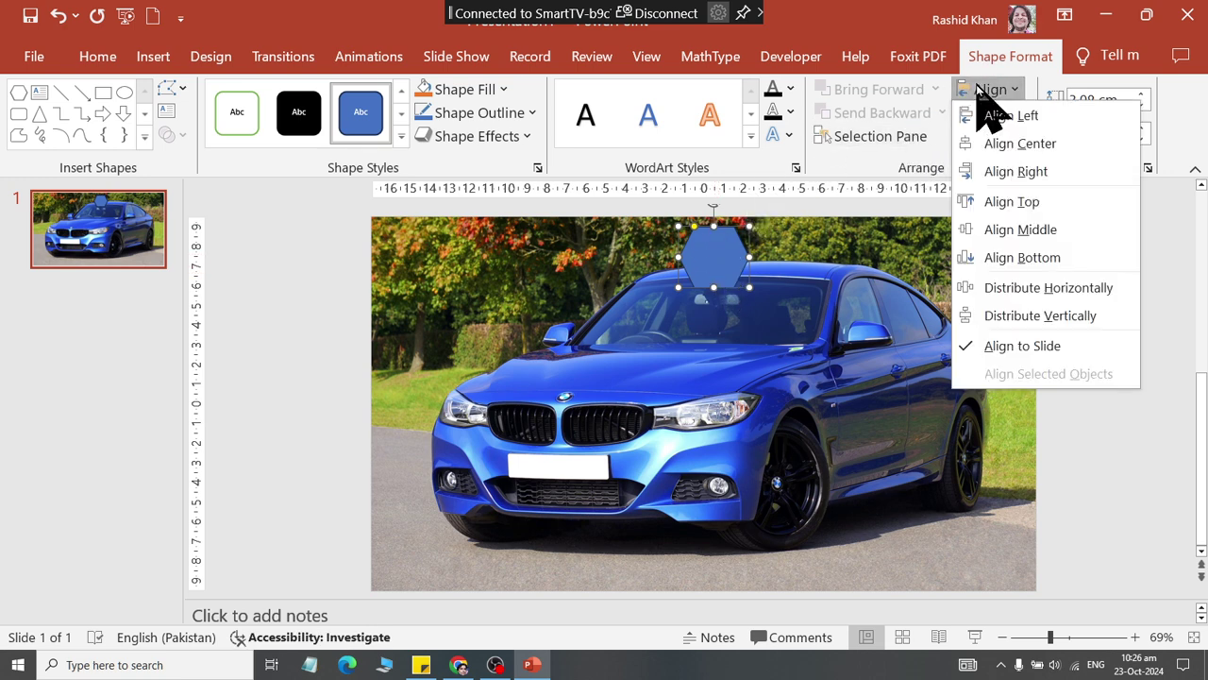
pyautogui.click(974, 147)
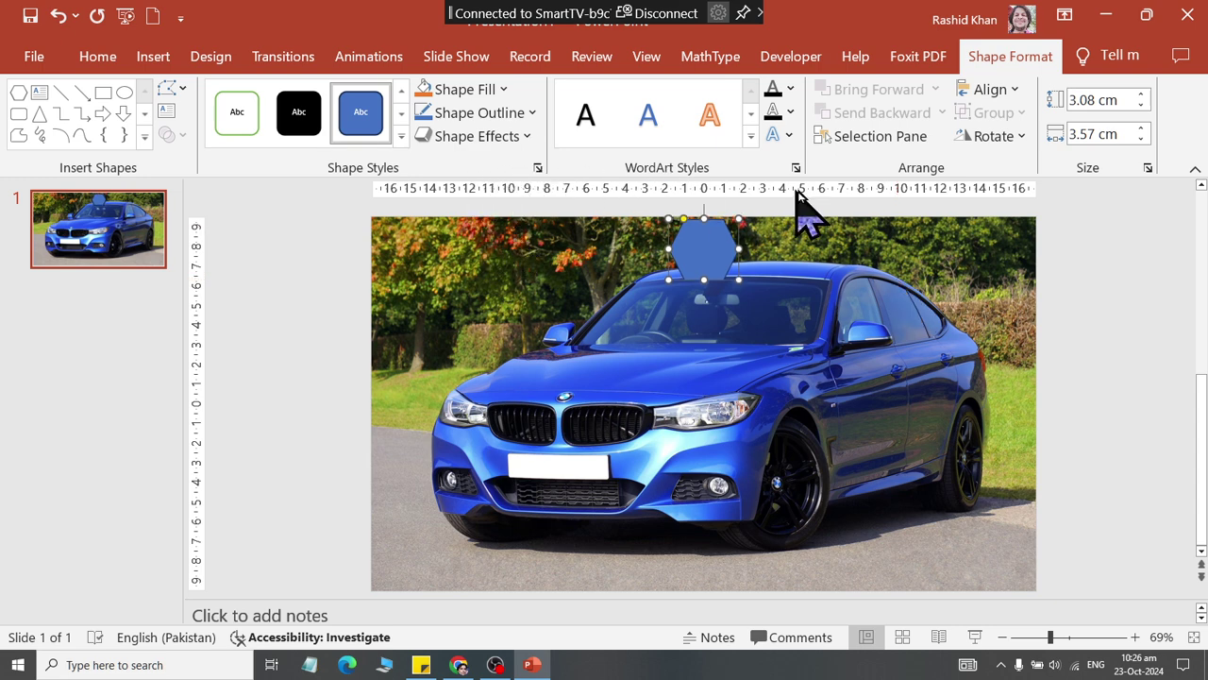
# Fill the hexagon with slide background fill
pyautogui.rightClick(704, 262)
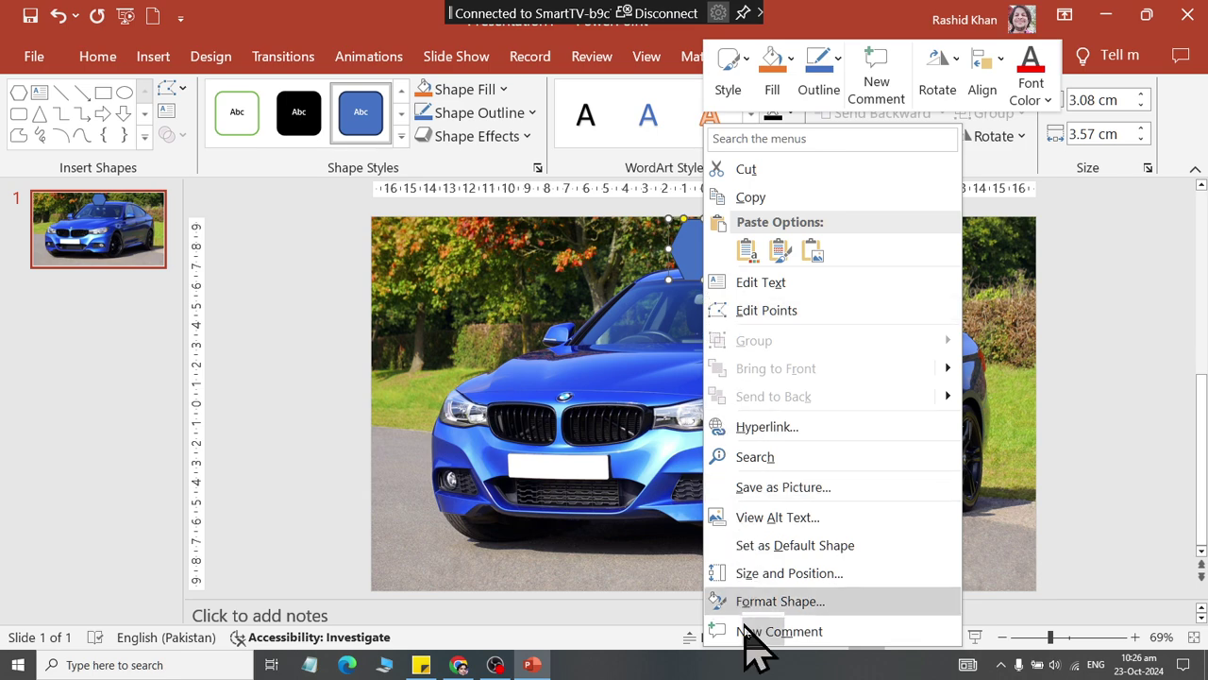
pyautogui.click(761, 601)
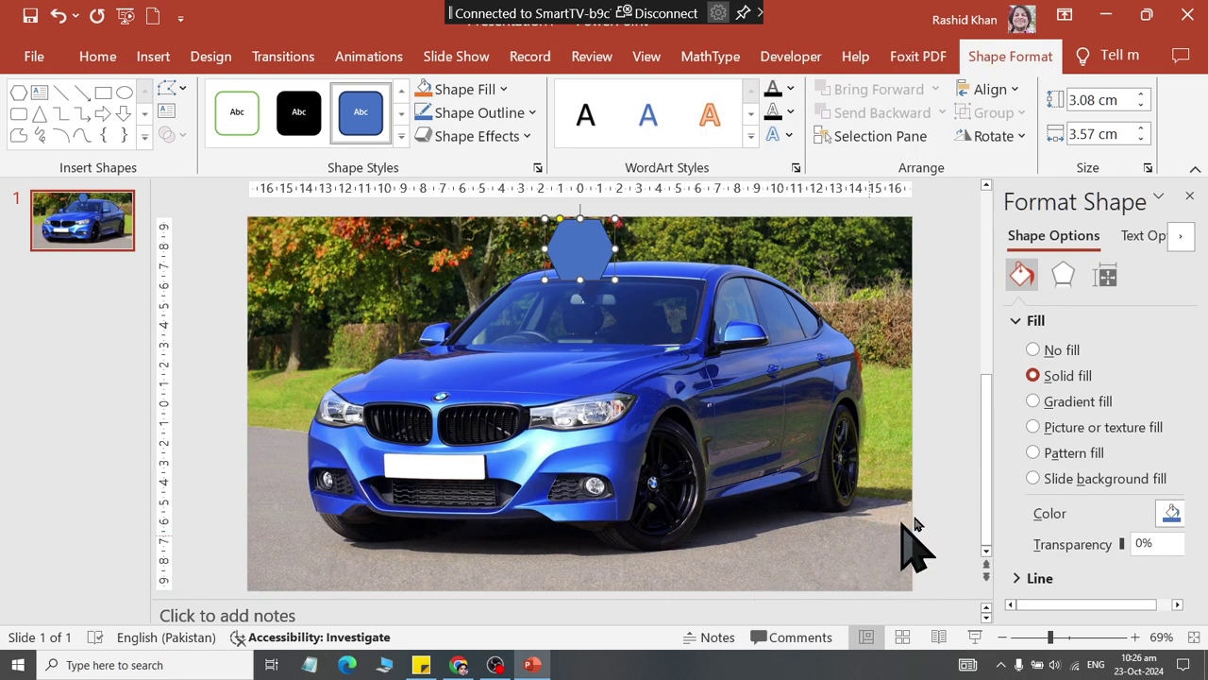
pyautogui.click(1051, 482)
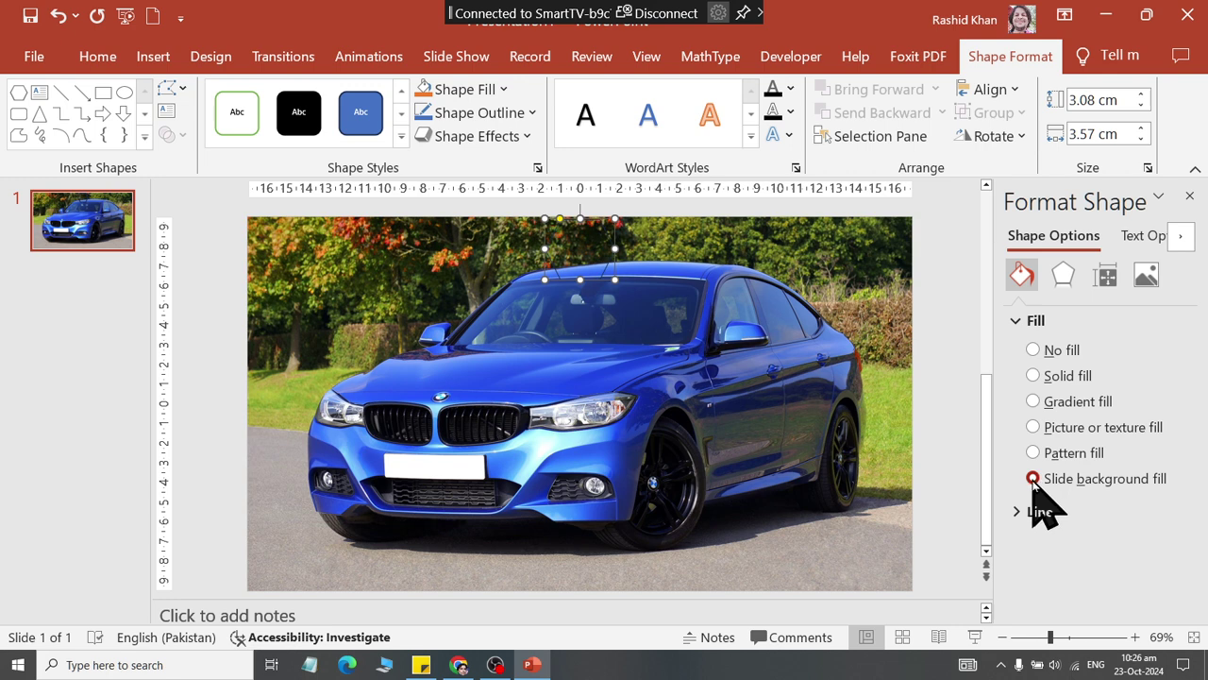
# Apply the Inner Center shadow preset to the hexagon
pyautogui.click(1067, 274)
pyautogui.click(1022, 320)
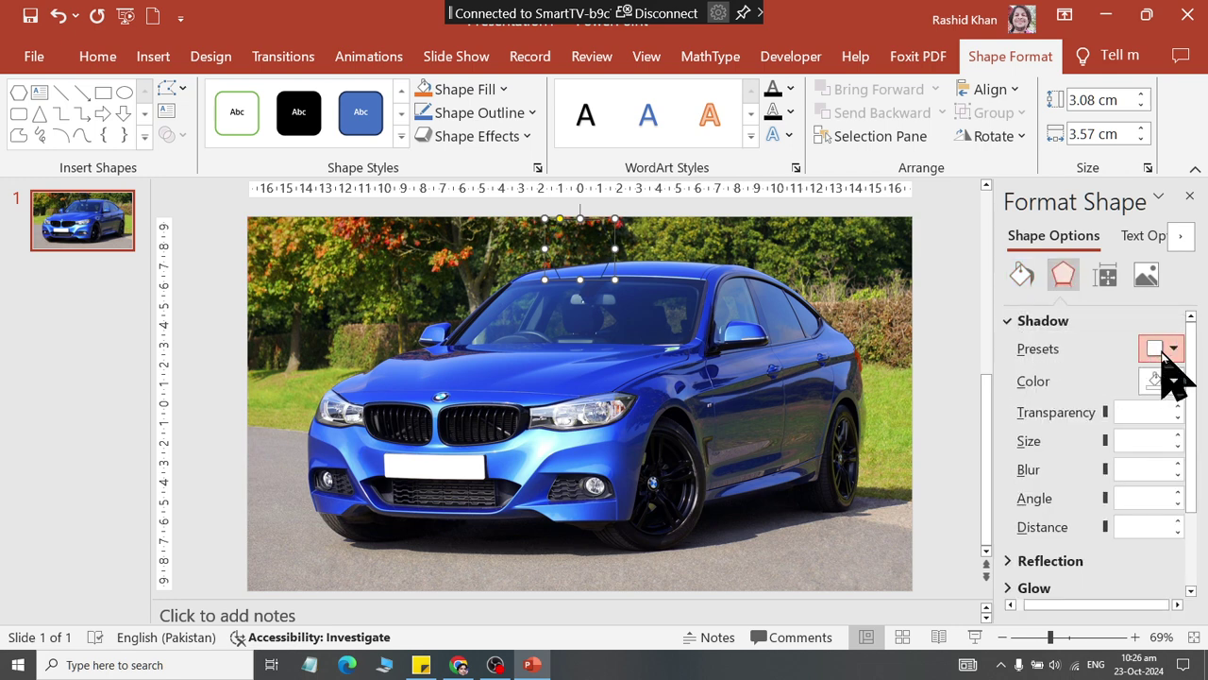
pyautogui.click(1169, 349)
pyautogui.scroll(-2, 1164, 221)
pyautogui.scroll(-2, 1122, 211)
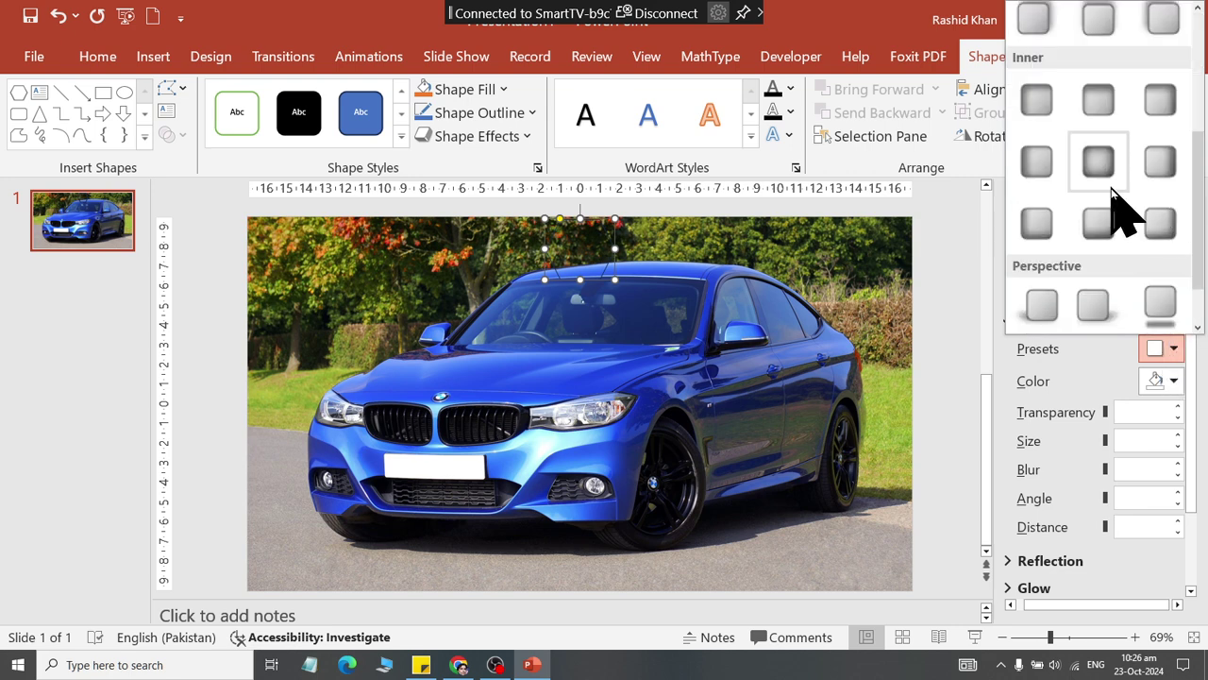
pyautogui.scroll(2, 1109, 194)
pyautogui.scroll(-2, 1109, 193)
pyautogui.click(1098, 171)
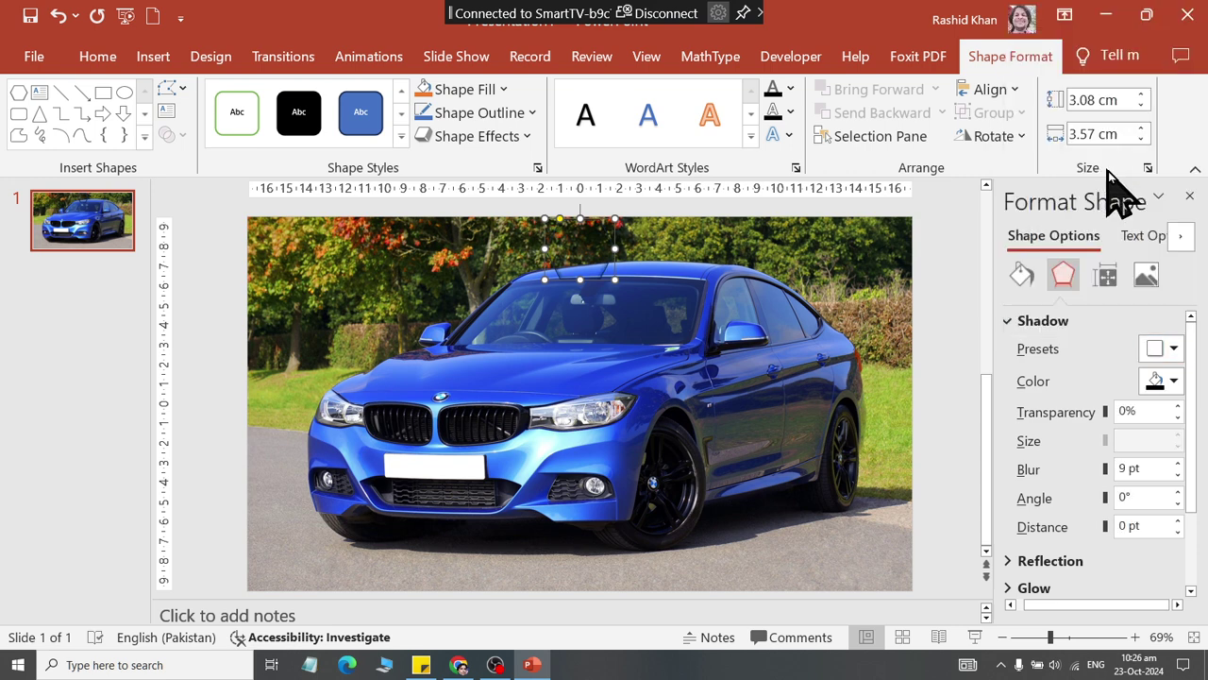
pyautogui.click(1189, 200)
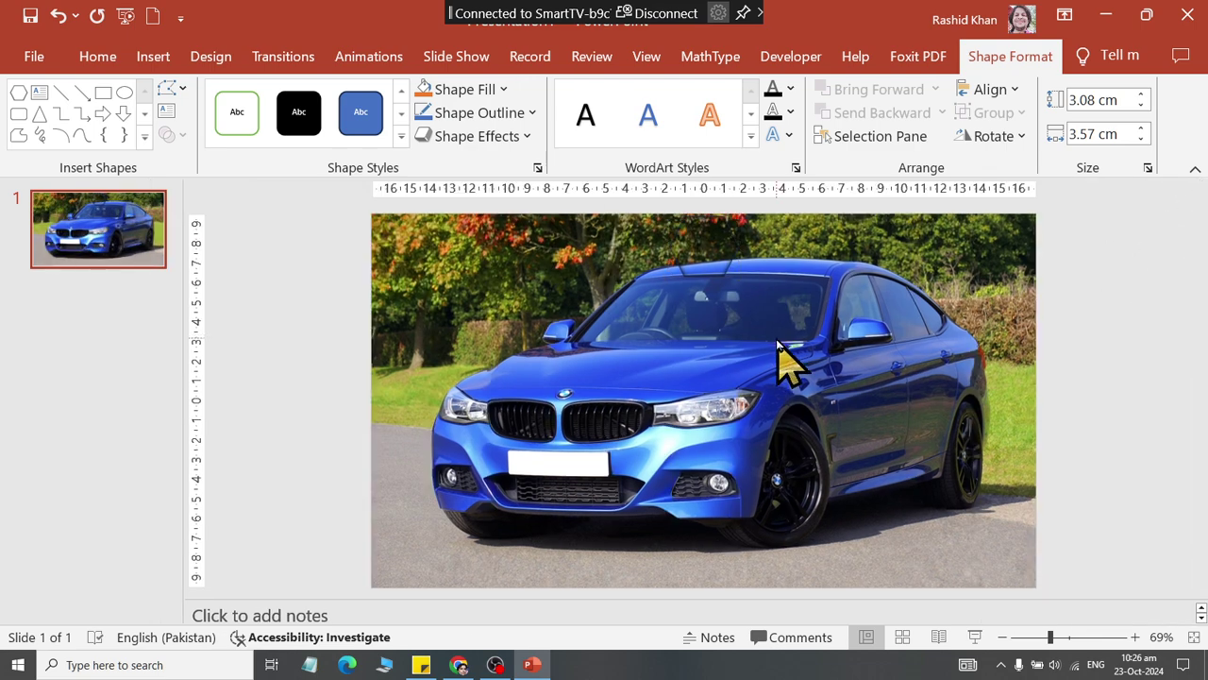
# Place the hexagon over the windshield and duplicate it onto the hood
pyautogui.press('Escape')
pyautogui.click(730, 255)
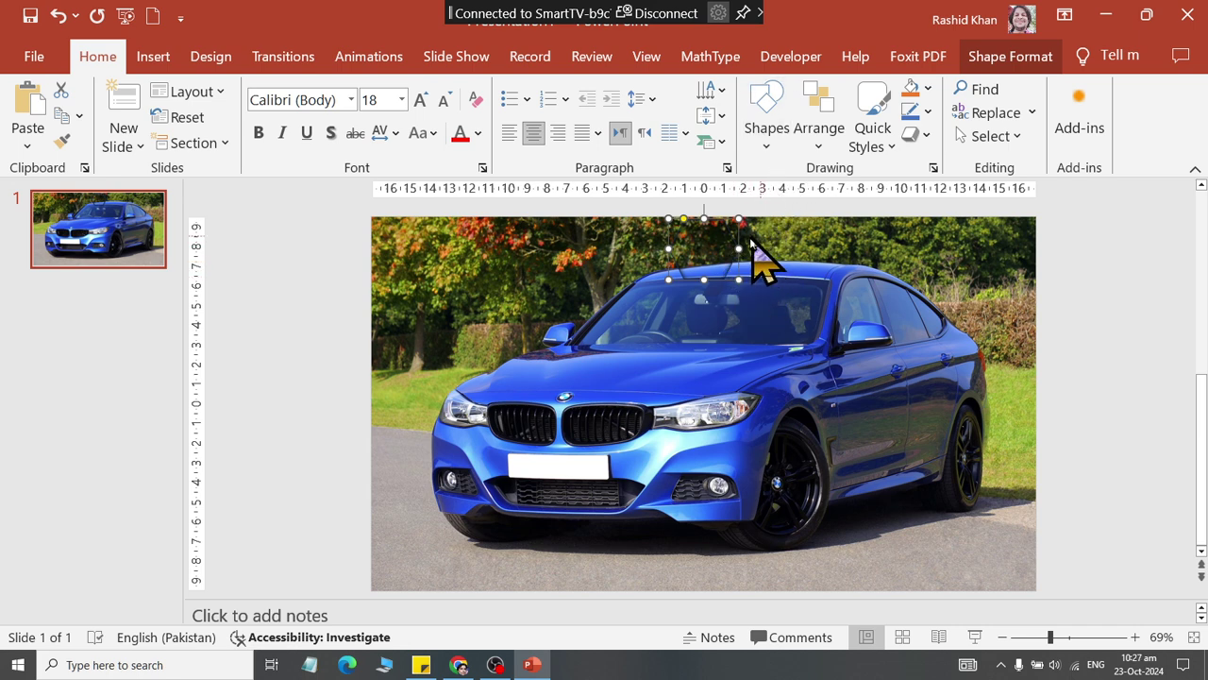
pyautogui.moveTo(727, 253); pyautogui.dragTo(755, 349)
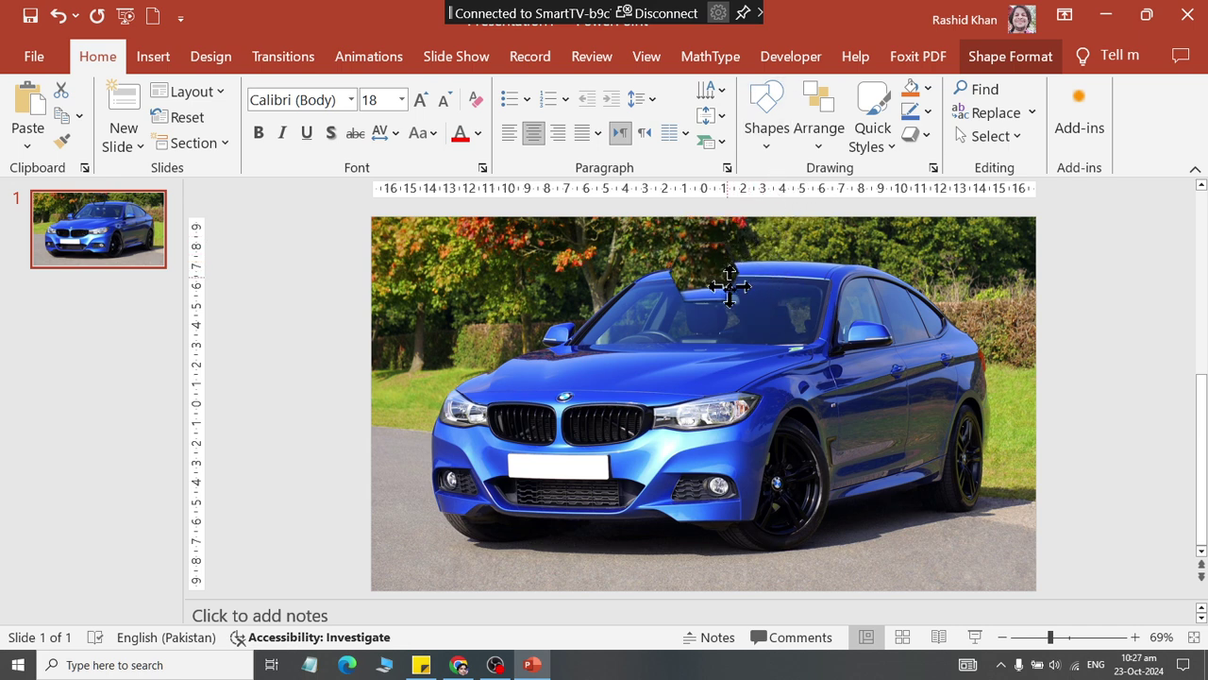
pyautogui.hotkey('ctrl', 'z')
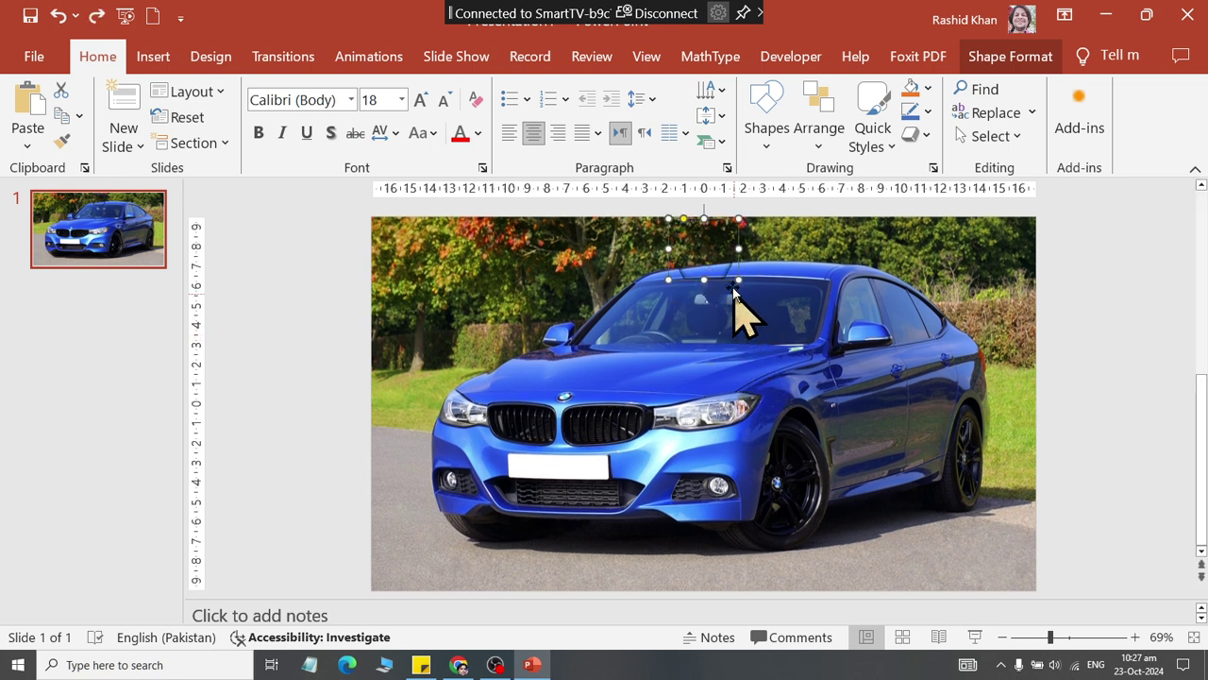
pyautogui.moveTo(728, 297)
pyautogui.mouseDown()
pyautogui.moveTo(736, 348)
pyautogui.moveTo(738, 333)
pyautogui.moveTo(706, 389)
pyautogui.mouseUp()
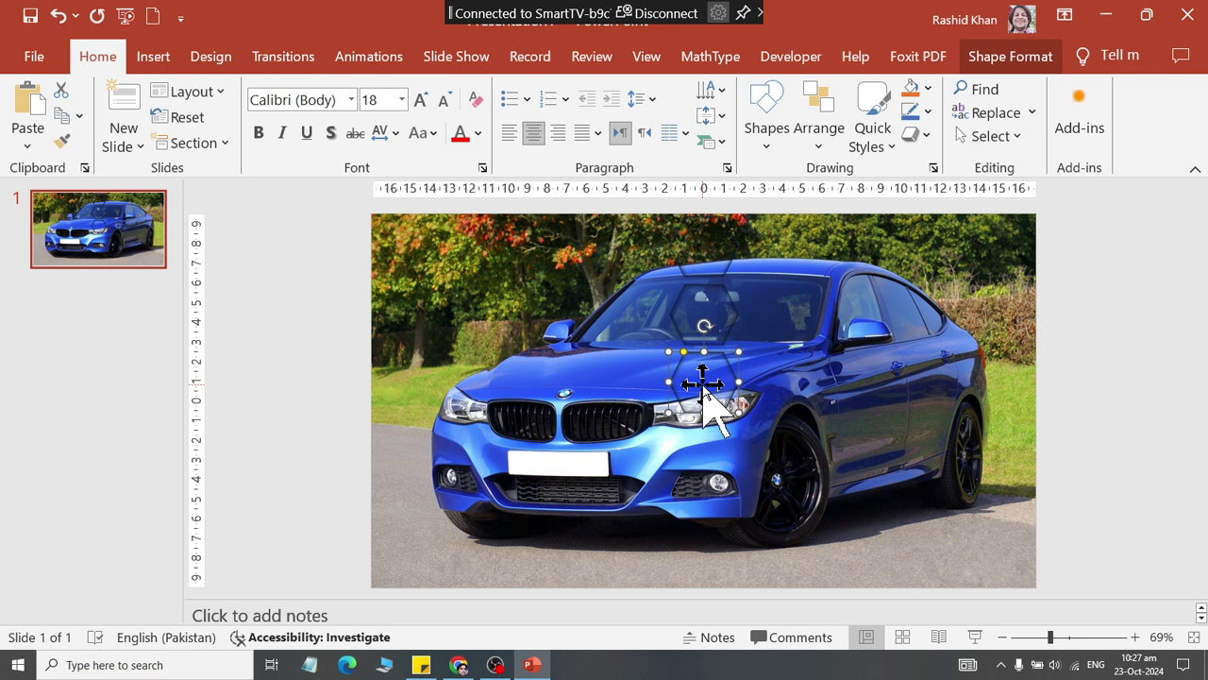
pyautogui.moveTo(706, 389); pyautogui.dragTo(708, 396)
pyautogui.moveTo(696, 390)
pyautogui.mouseDown()
pyautogui.moveTo(634, 363)
pyautogui.moveTo(638, 352)
pyautogui.mouseUp()
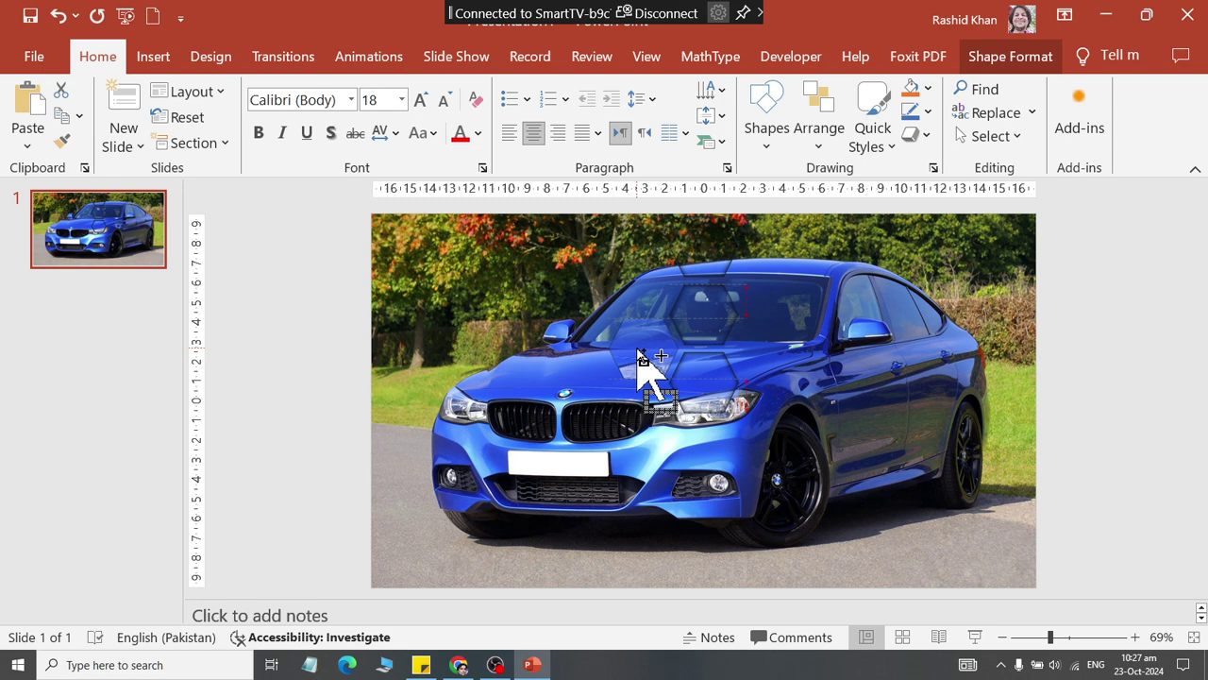
# Duplicate hexagons across the hood, headlight, grille and the car's side
pyautogui.moveTo(639, 353); pyautogui.dragTo(638, 355)
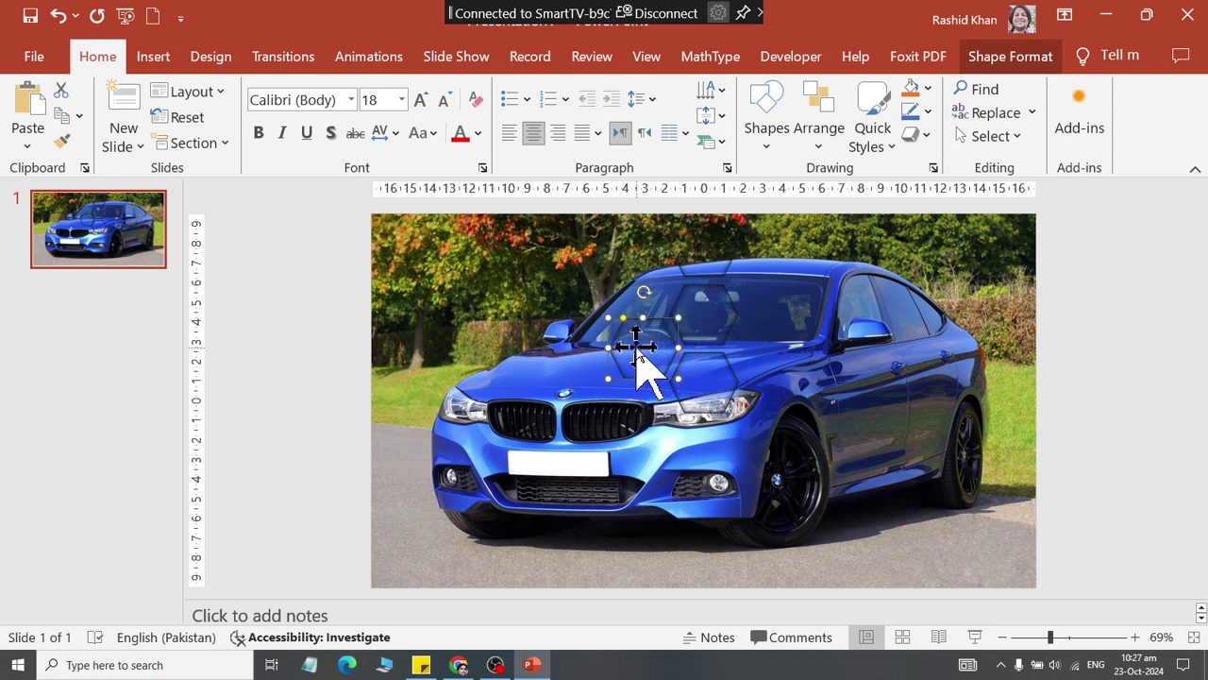
pyautogui.moveTo(630, 364); pyautogui.dragTo(774, 349)
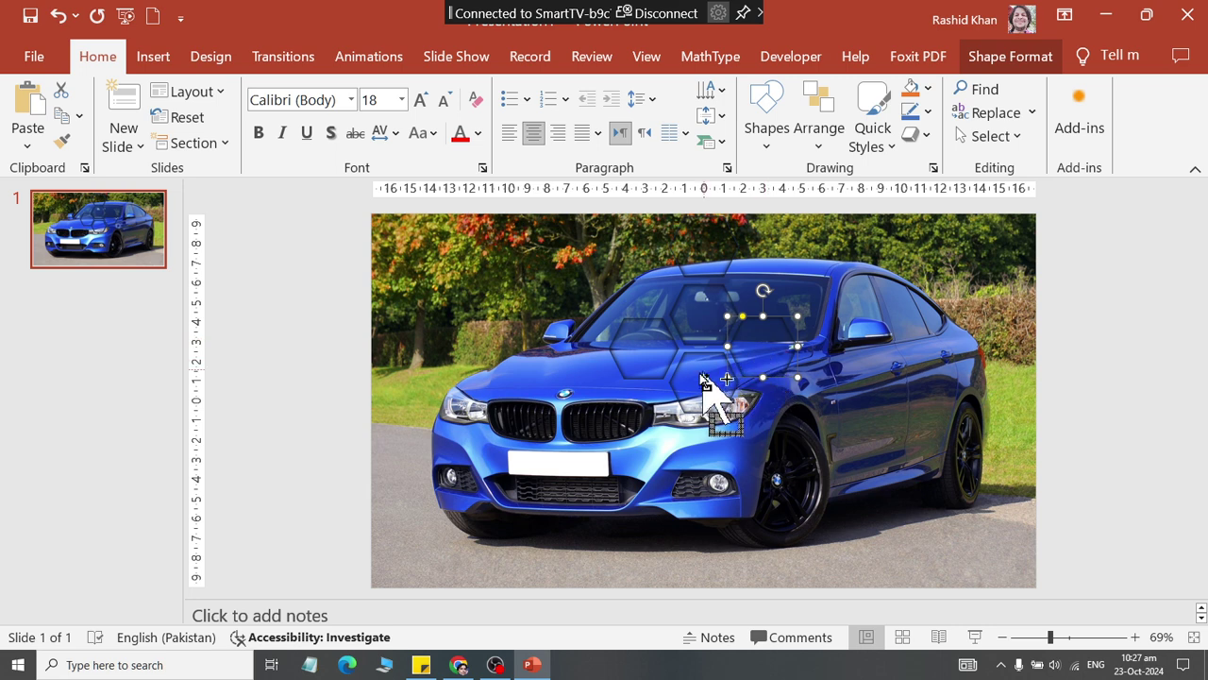
pyautogui.moveTo(700, 373)
pyautogui.mouseDown()
pyautogui.moveTo(704, 415)
pyautogui.moveTo(714, 396)
pyautogui.mouseUp()
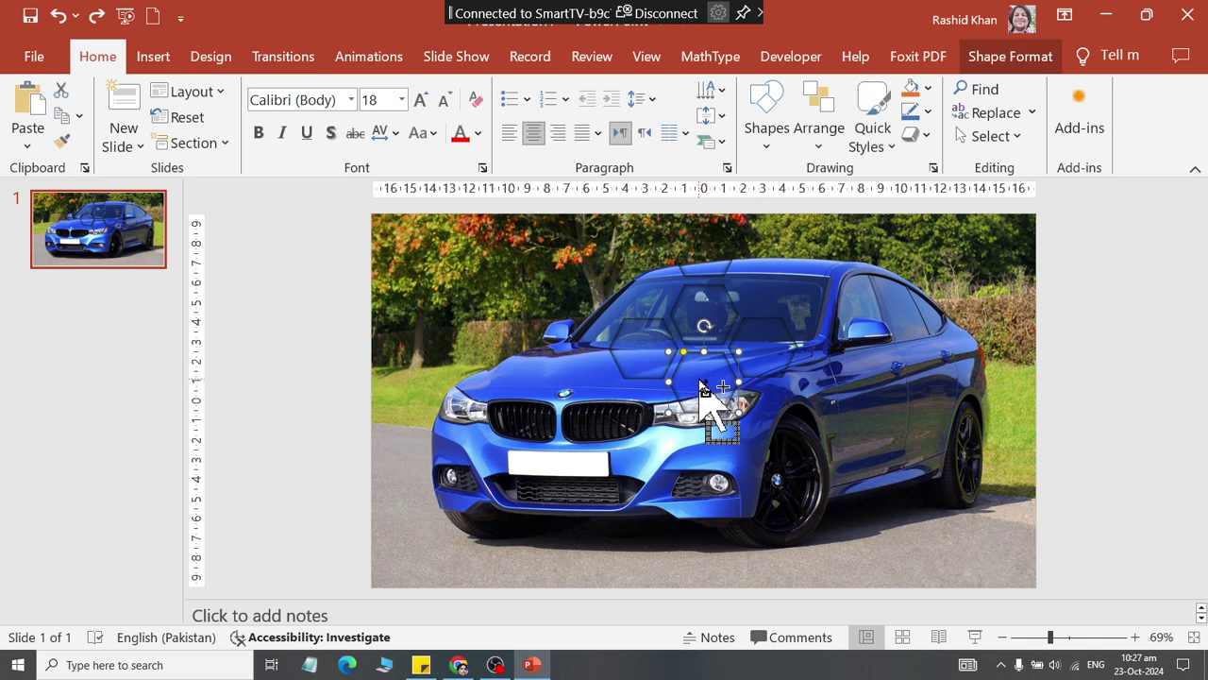
pyautogui.moveTo(715, 397)
pyautogui.mouseDown()
pyautogui.moveTo(706, 379)
pyautogui.moveTo(700, 442)
pyautogui.mouseUp()
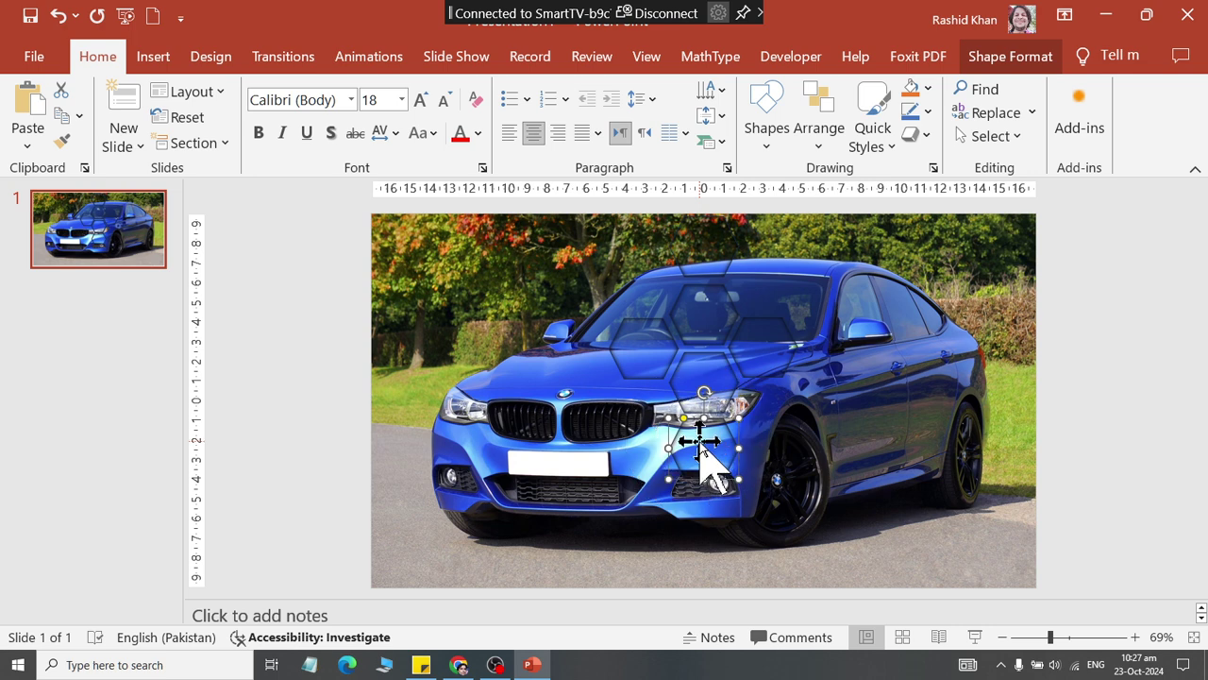
pyautogui.moveTo(701, 441)
pyautogui.mouseDown()
pyautogui.moveTo(638, 413)
pyautogui.moveTo(562, 416)
pyautogui.mouseUp()
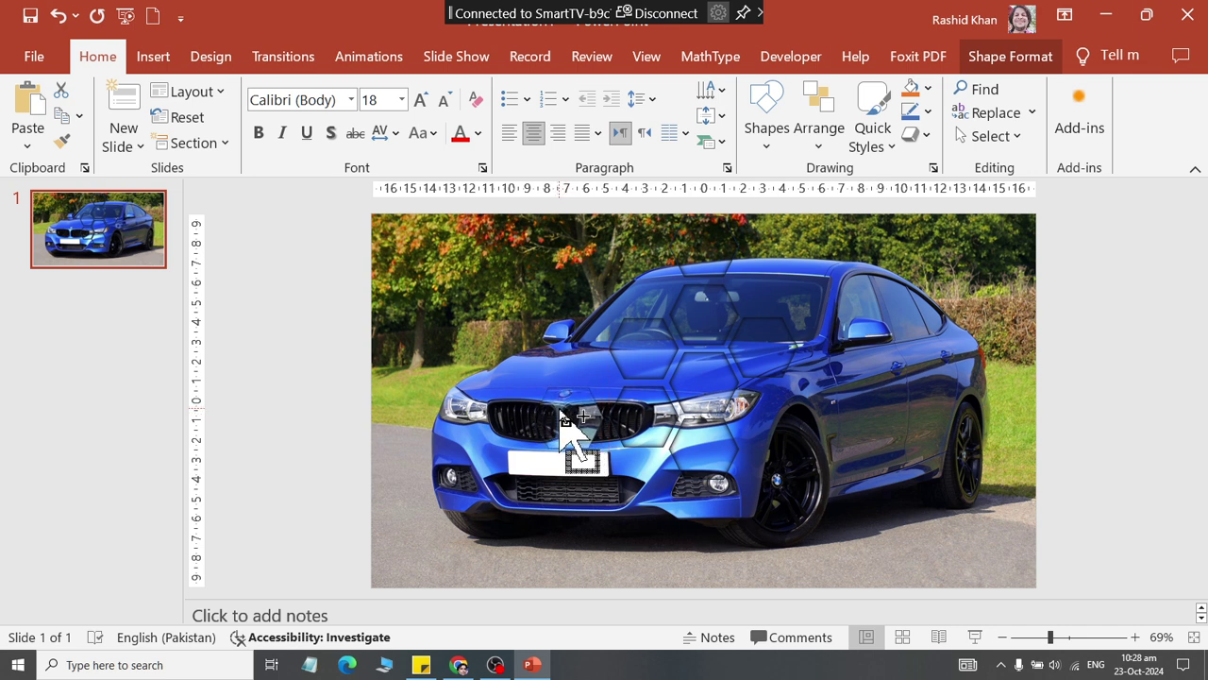
pyautogui.moveTo(563, 416); pyautogui.dragTo(562, 416)
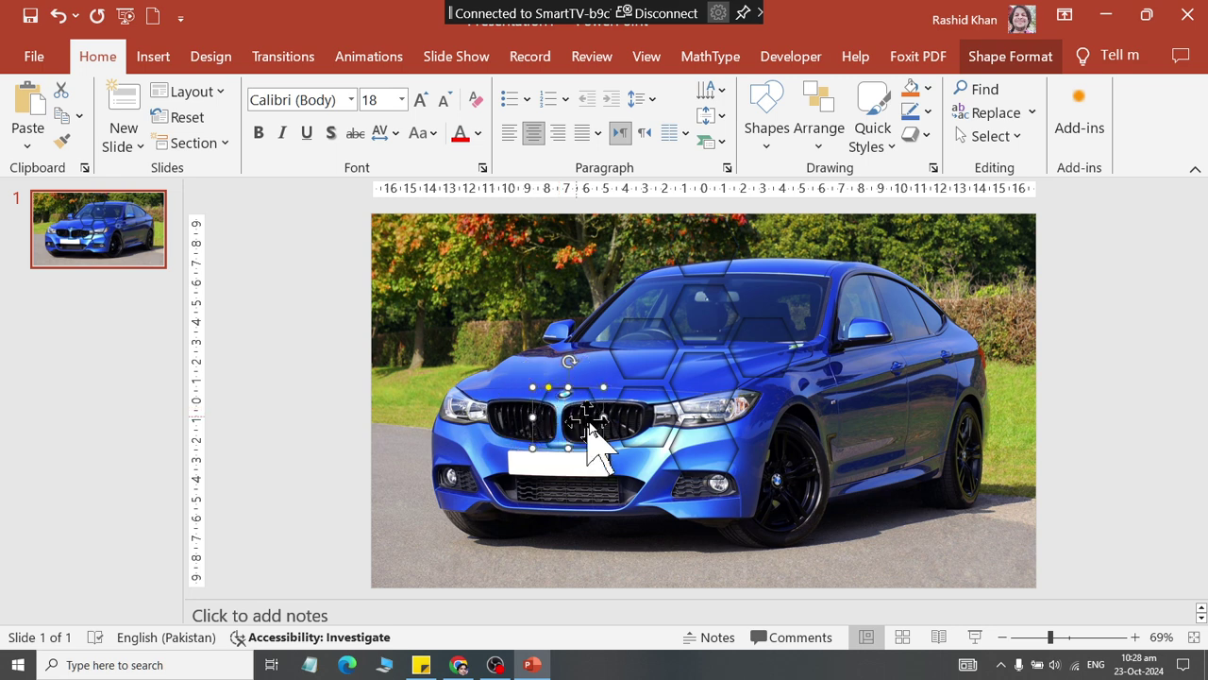
pyautogui.moveTo(642, 415)
pyautogui.mouseDown()
pyautogui.moveTo(868, 420)
pyautogui.moveTo(851, 413)
pyautogui.moveTo(857, 427)
pyautogui.mouseUp()
# Add hexagon copies over the front wheel, front bumper and rear door
pyautogui.click(897, 425)
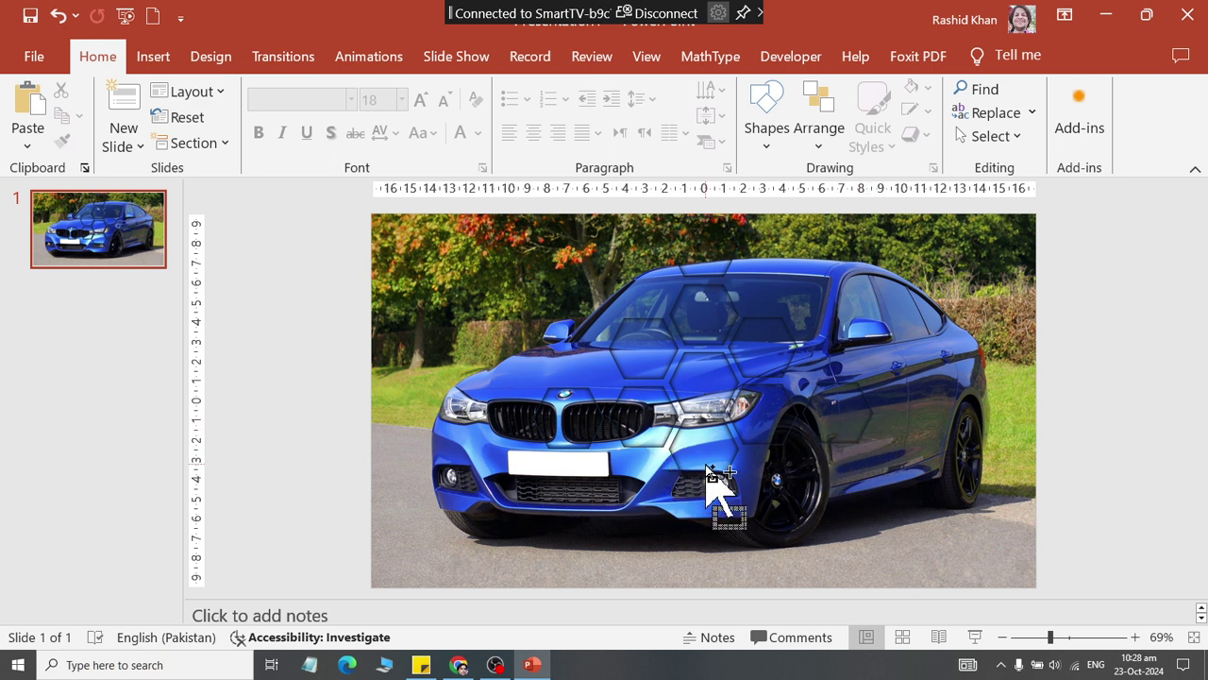
pyautogui.moveTo(715, 481)
pyautogui.mouseDown()
pyautogui.moveTo(714, 548)
pyautogui.moveTo(623, 427)
pyautogui.mouseUp()
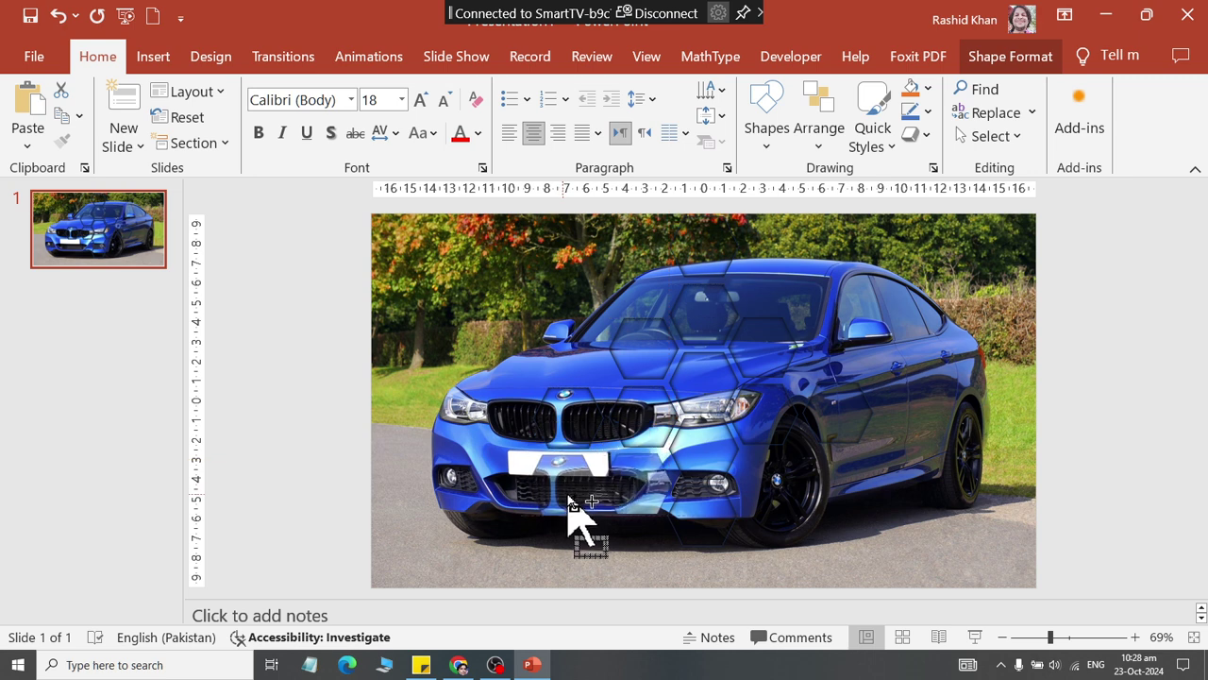
pyautogui.moveTo(564, 483)
pyautogui.mouseDown()
pyautogui.moveTo(567, 500)
pyautogui.moveTo(828, 489)
pyautogui.mouseUp()
pyautogui.click(701, 539)
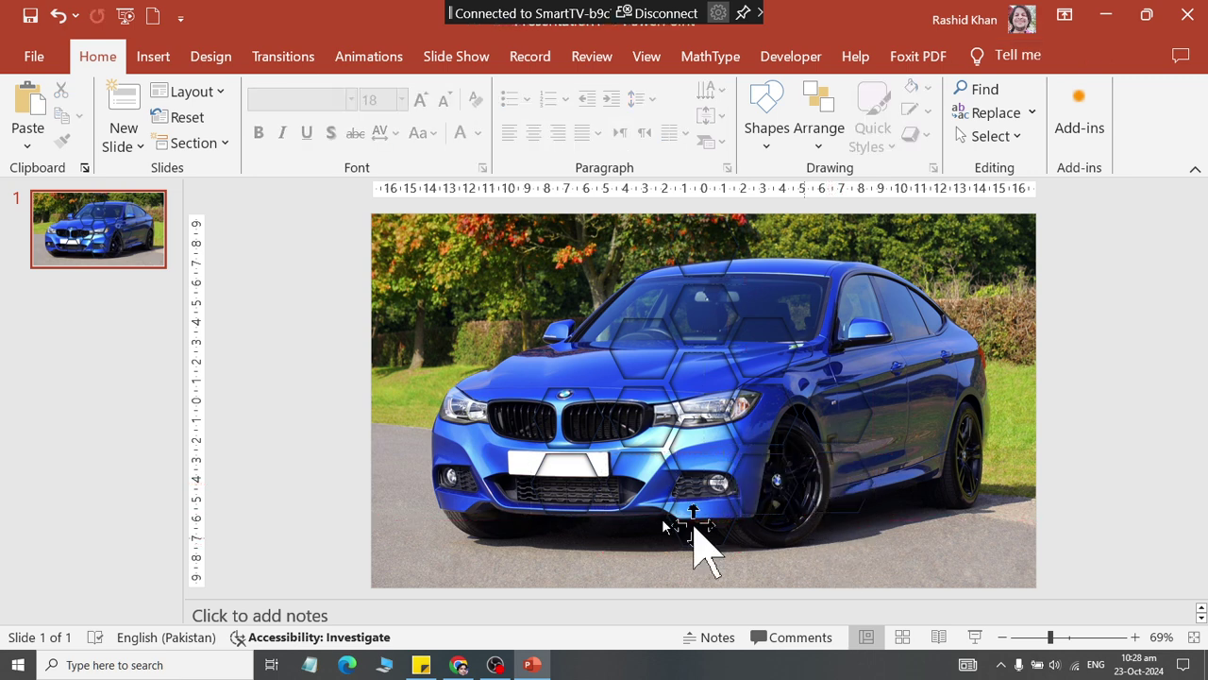
pyautogui.moveTo(553, 497); pyautogui.dragTo(493, 453)
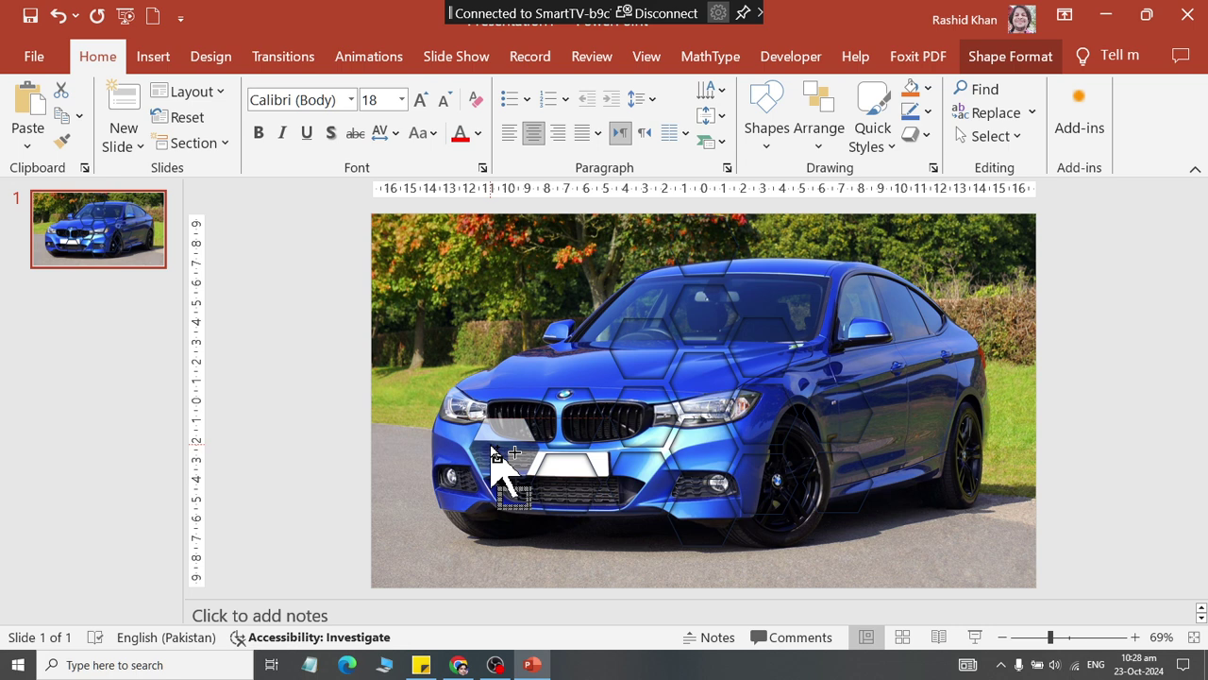
pyautogui.moveTo(490, 453); pyautogui.dragTo(495, 449)
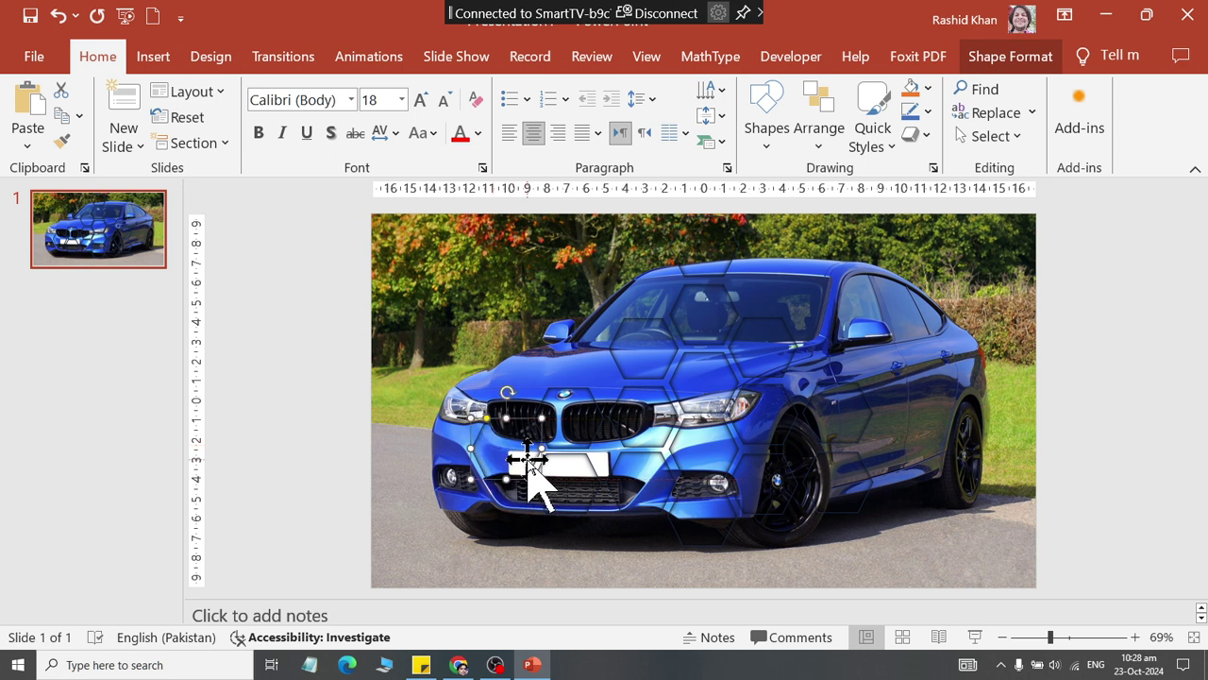
pyautogui.moveTo(494, 451)
pyautogui.mouseDown()
pyautogui.moveTo(918, 441)
pyautogui.moveTo(900, 443)
pyautogui.moveTo(903, 454)
pyautogui.mouseUp()
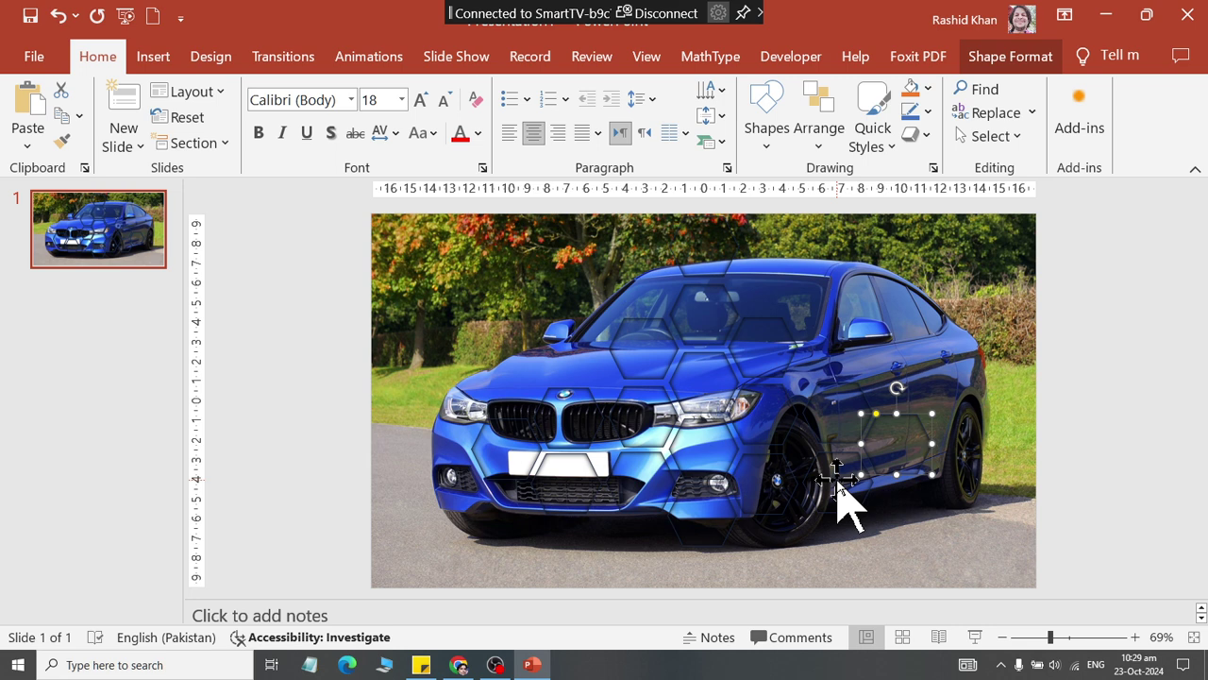
pyautogui.moveTo(836, 481); pyautogui.dragTo(777, 451)
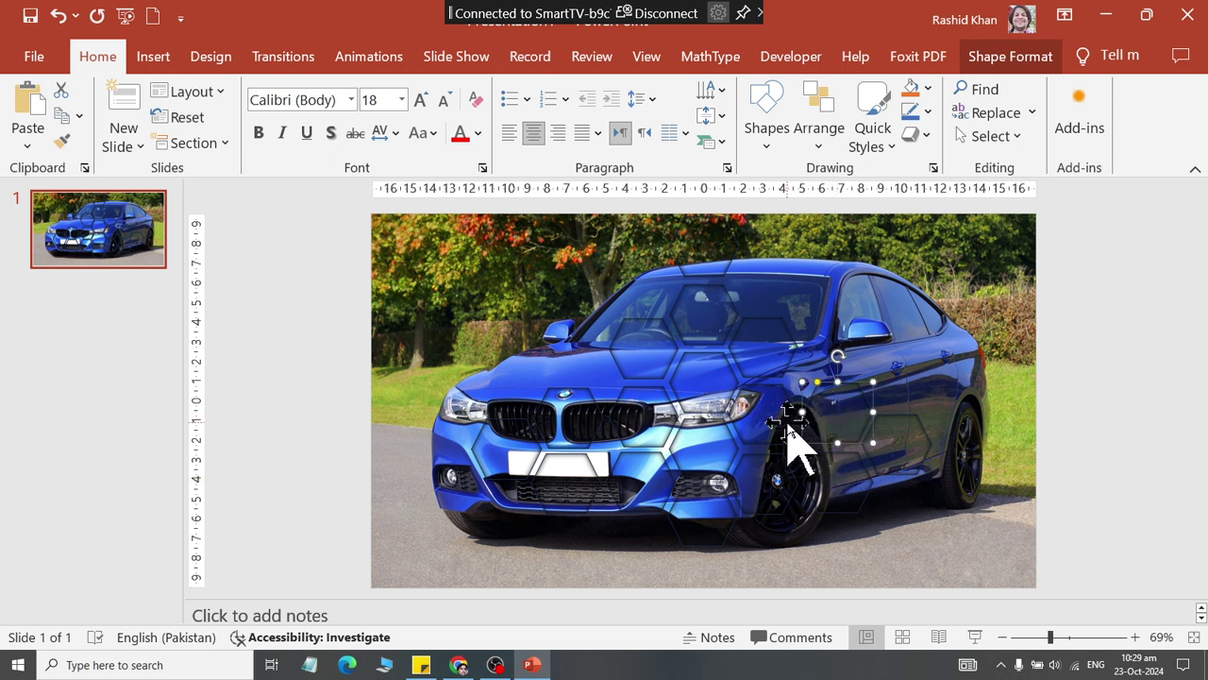
pyautogui.hotkey('ctrl', 'z')
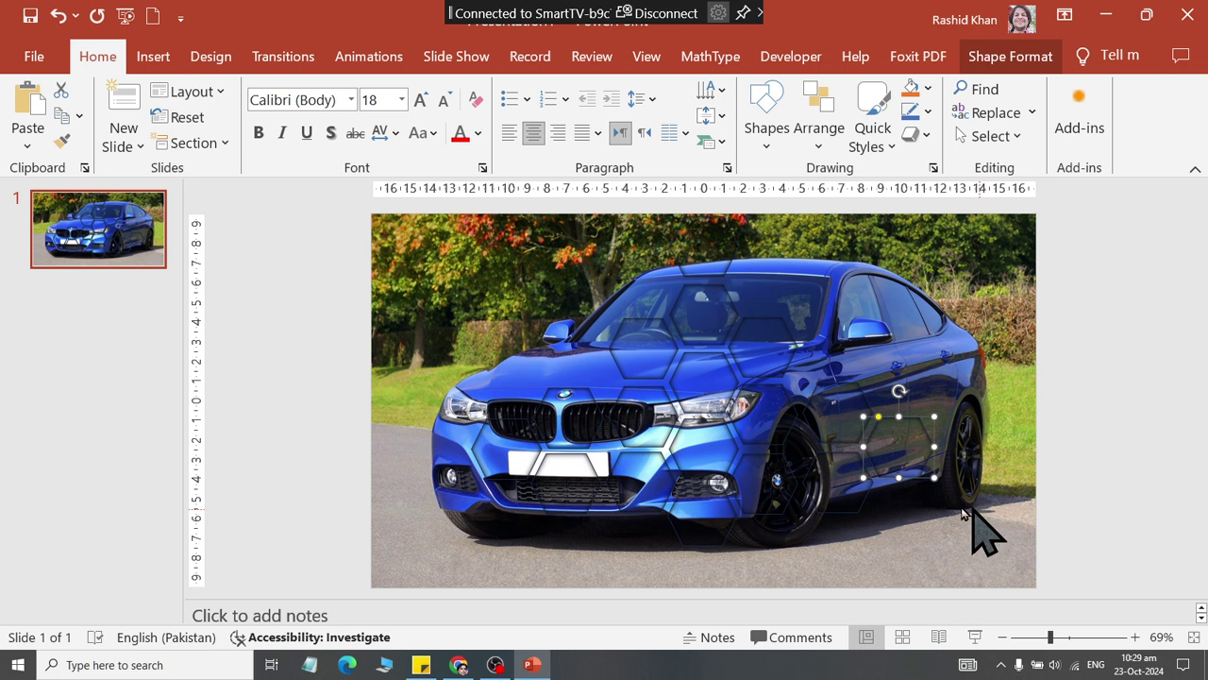
# Reposition the grille and left-headlight hexagons to tighten the honeycomb
pyautogui.click(782, 490)
pyautogui.keyDown('shift'); pyautogui.click(859, 491); pyautogui.keyUp('shift')
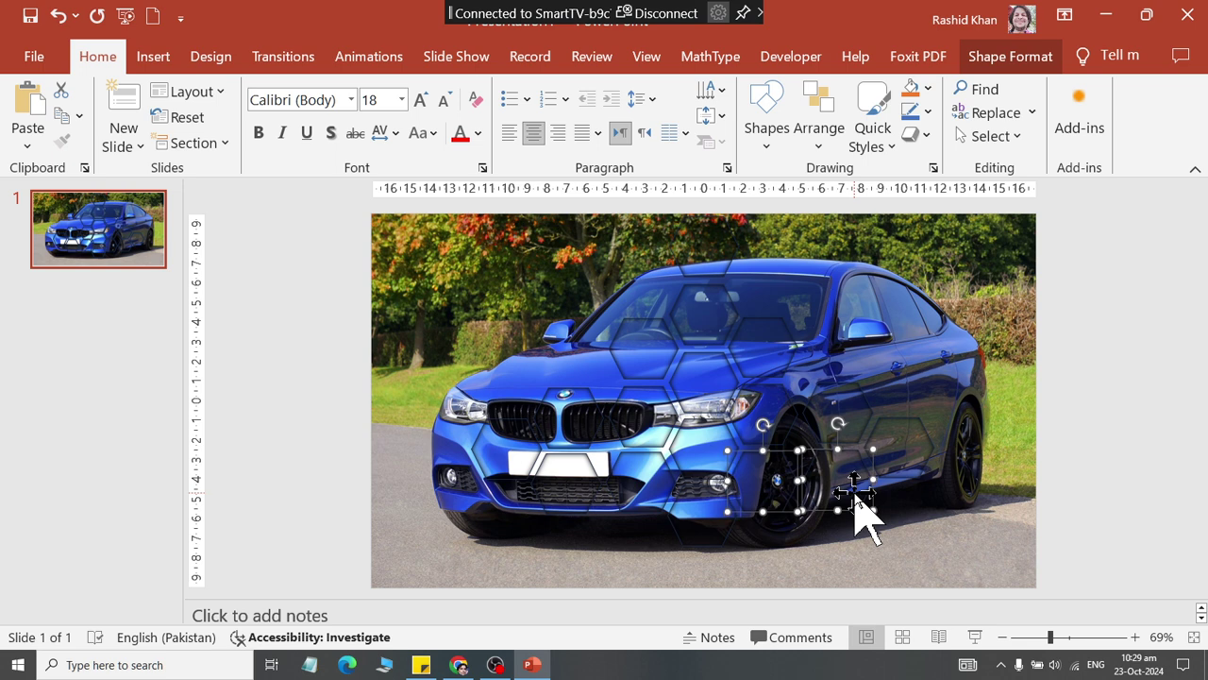
pyautogui.click(909, 524)
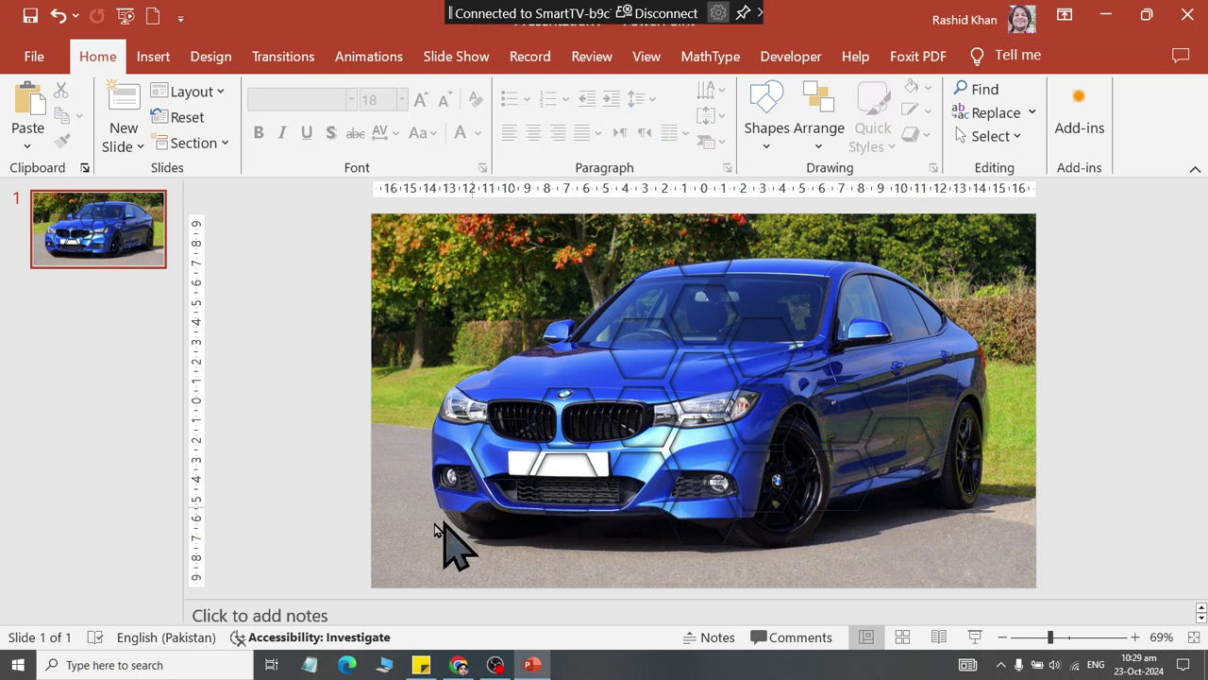
pyautogui.click(490, 451)
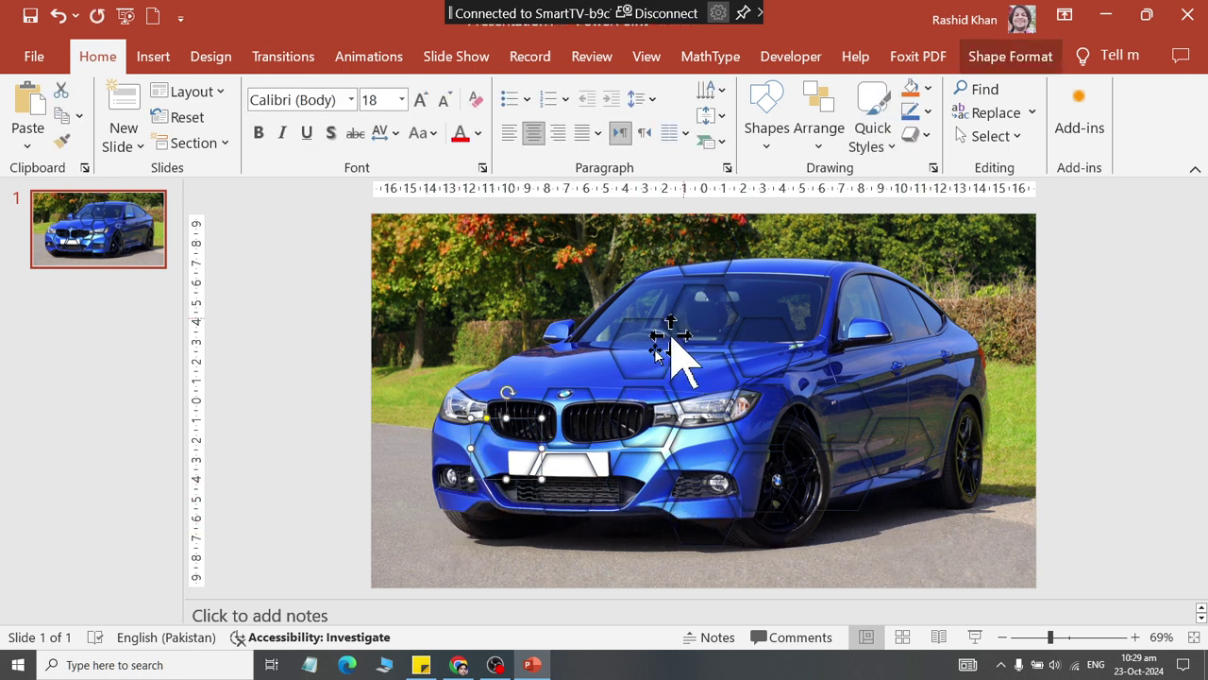
pyautogui.keyDown('shift'); pyautogui.click(577, 407); pyautogui.keyUp('shift')
pyautogui.click(557, 489)
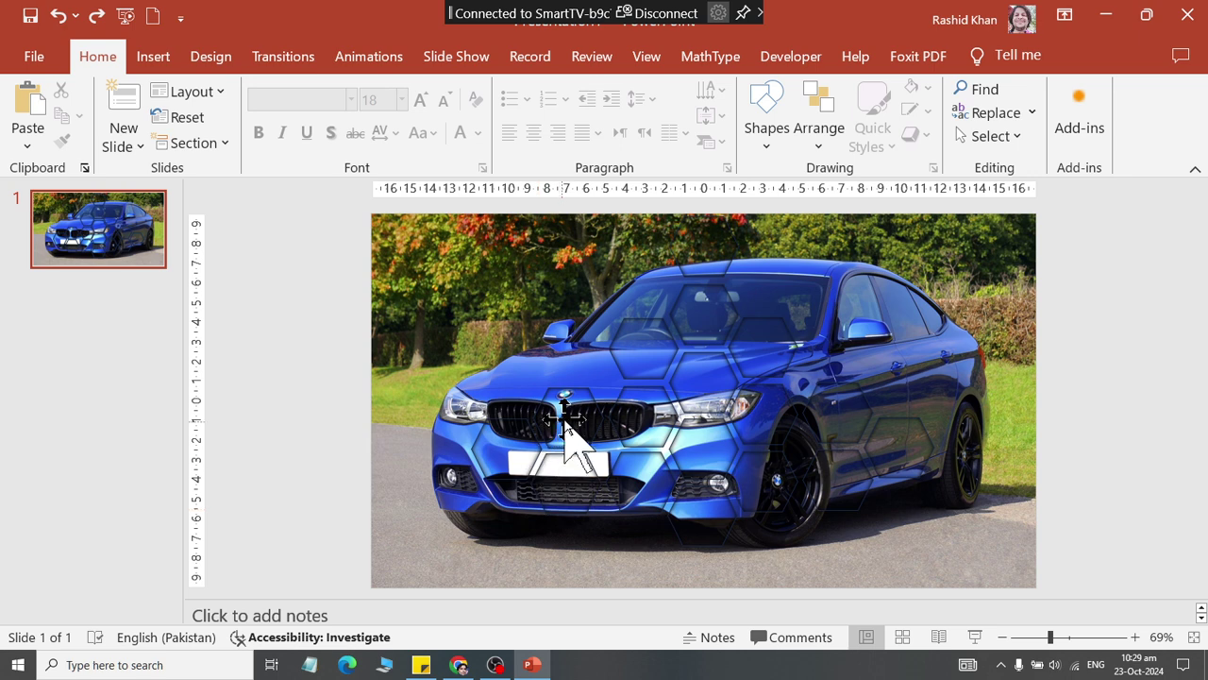
pyautogui.moveTo(566, 415)
pyautogui.mouseDown()
pyautogui.moveTo(578, 379)
pyautogui.moveTo(479, 448)
pyautogui.mouseUp()
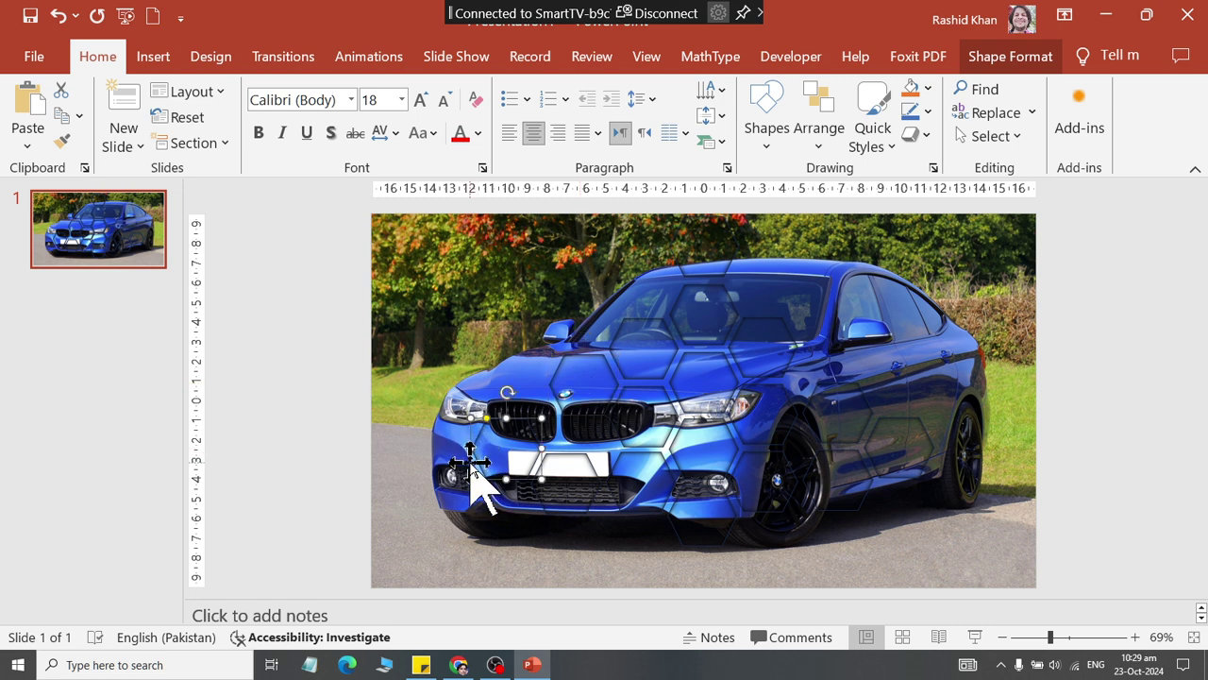
pyautogui.moveTo(467, 458); pyautogui.dragTo(509, 401)
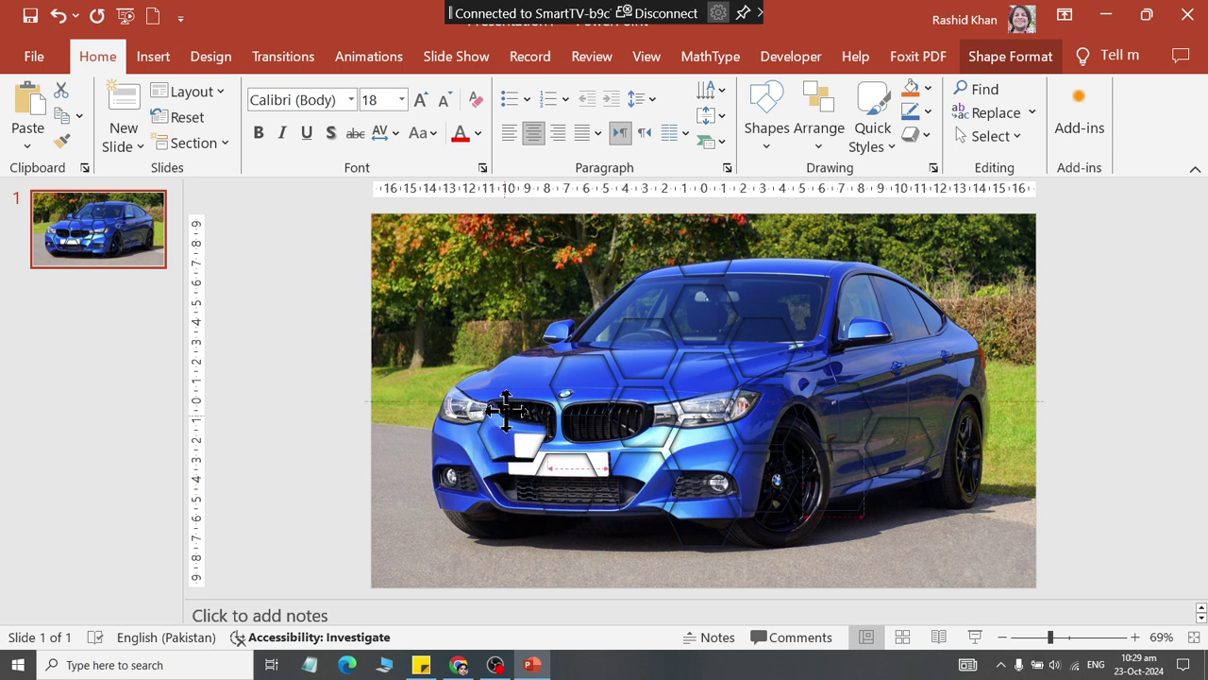
# Rearrange hexagons onto the grille and the lower left bumper
pyautogui.moveTo(509, 401); pyautogui.dragTo(396, 503)
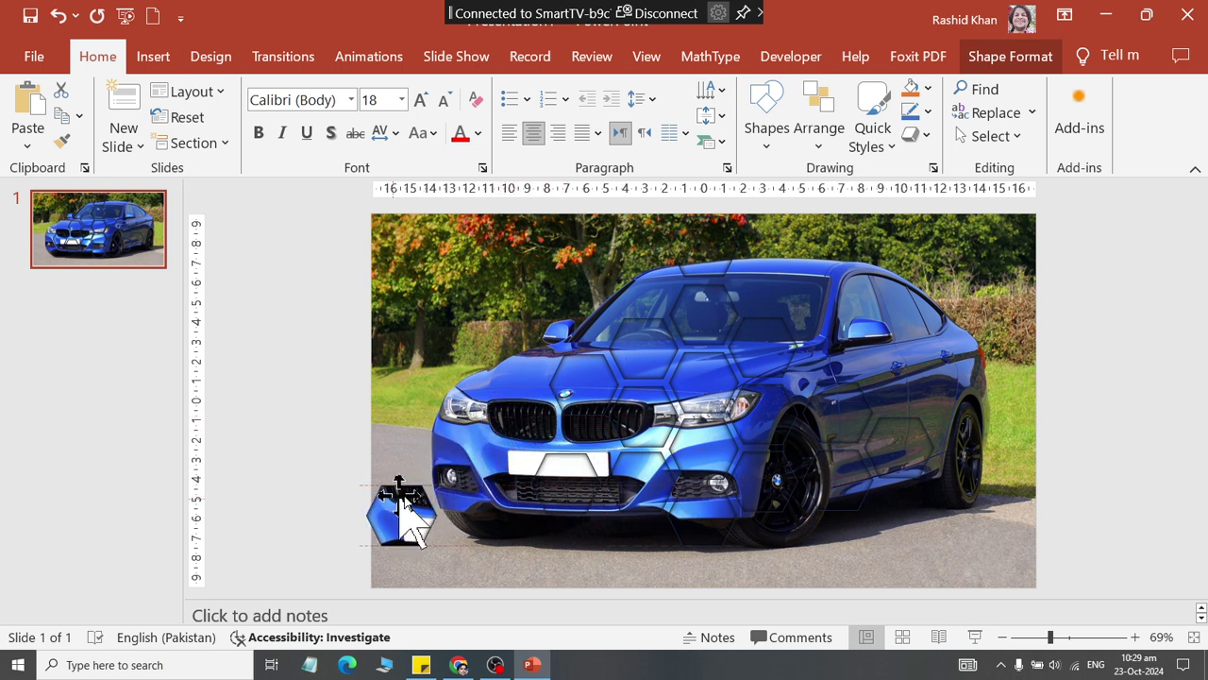
pyautogui.moveTo(572, 460); pyautogui.dragTo(583, 427)
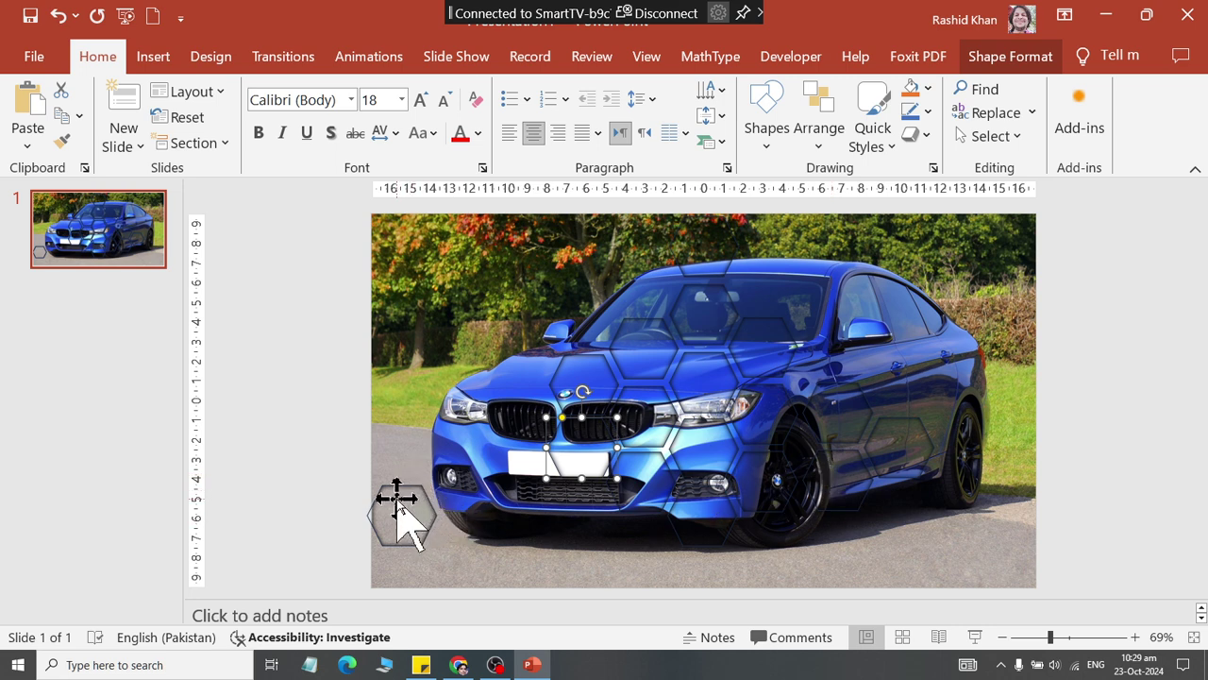
pyautogui.moveTo(396, 497); pyautogui.dragTo(517, 462)
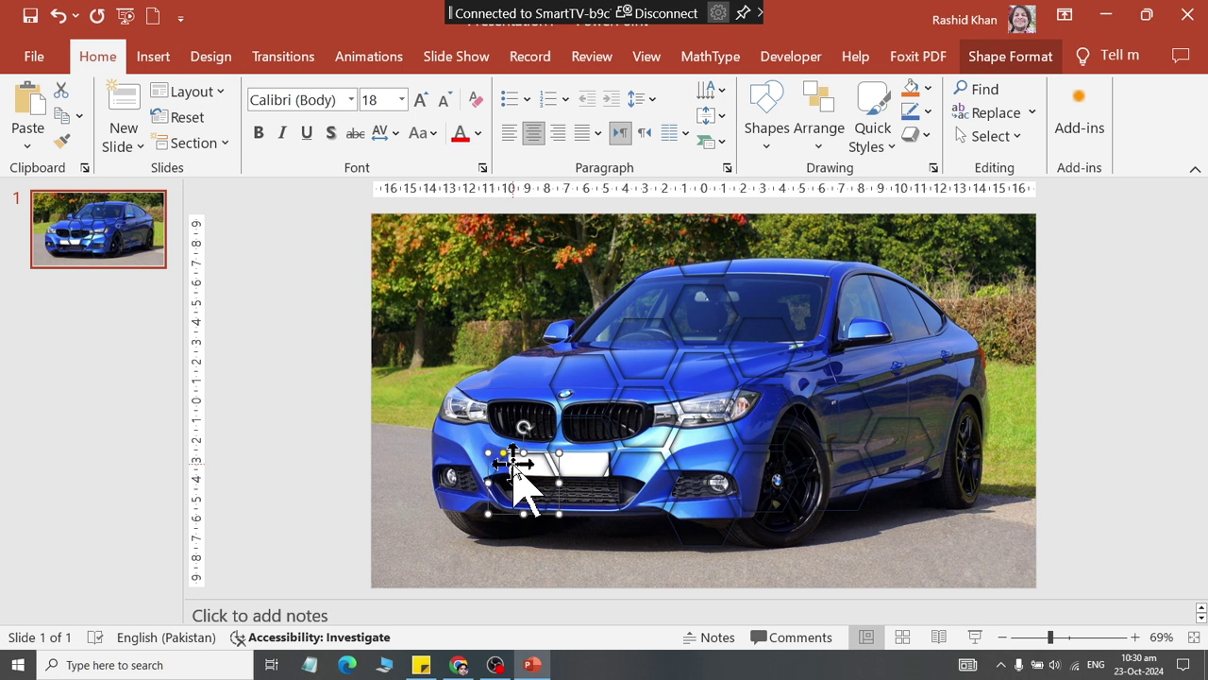
pyautogui.moveTo(516, 463); pyautogui.dragTo(595, 545)
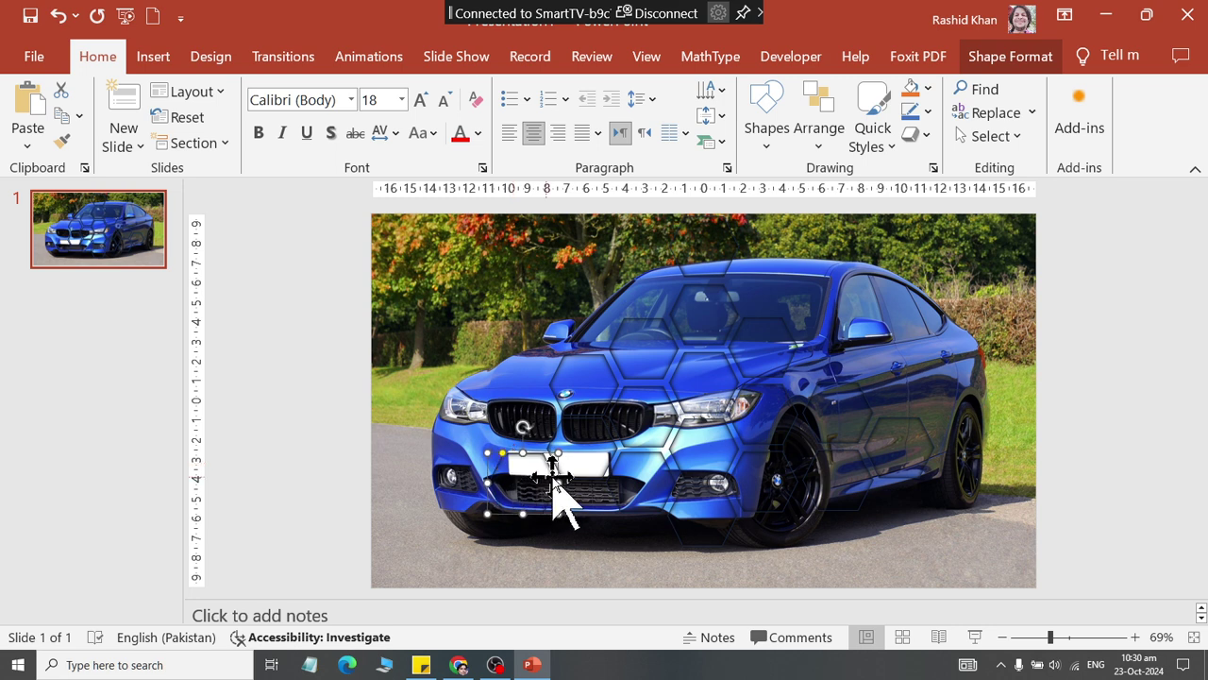
# Add hexagon copies under the grille and by the left fog light, nudging one right
pyautogui.click(596, 575)
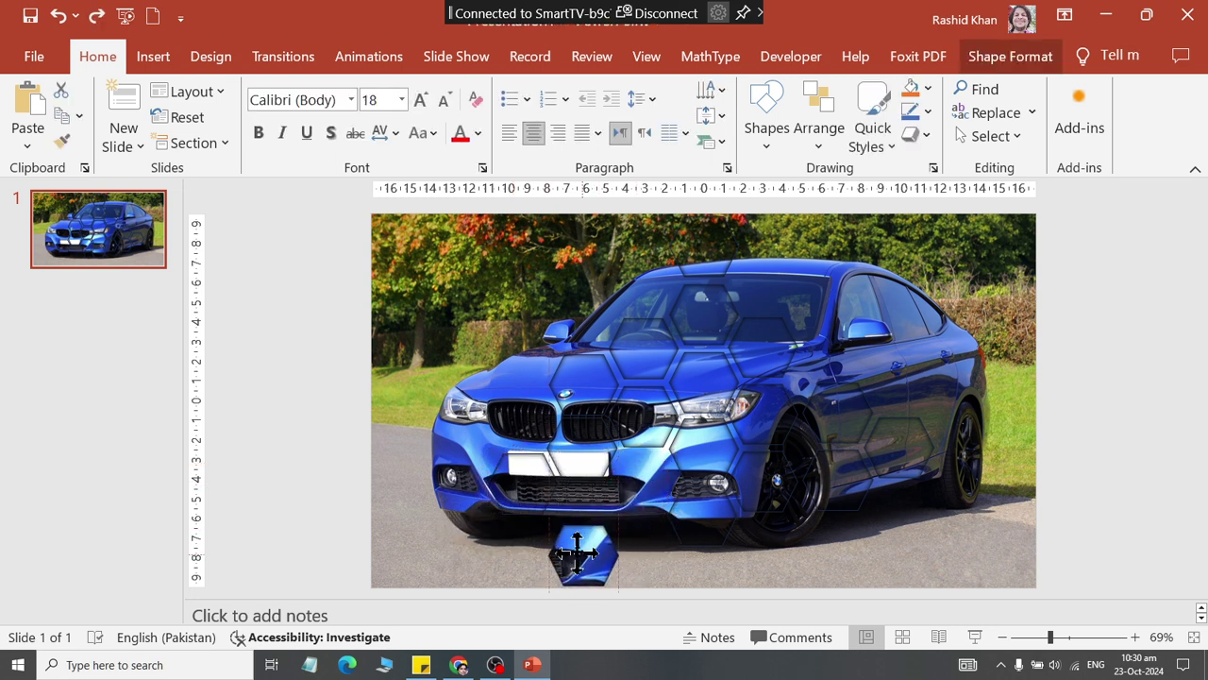
pyautogui.moveTo(639, 498)
pyautogui.mouseDown()
pyautogui.moveTo(583, 552)
pyautogui.moveTo(564, 527)
pyautogui.mouseUp()
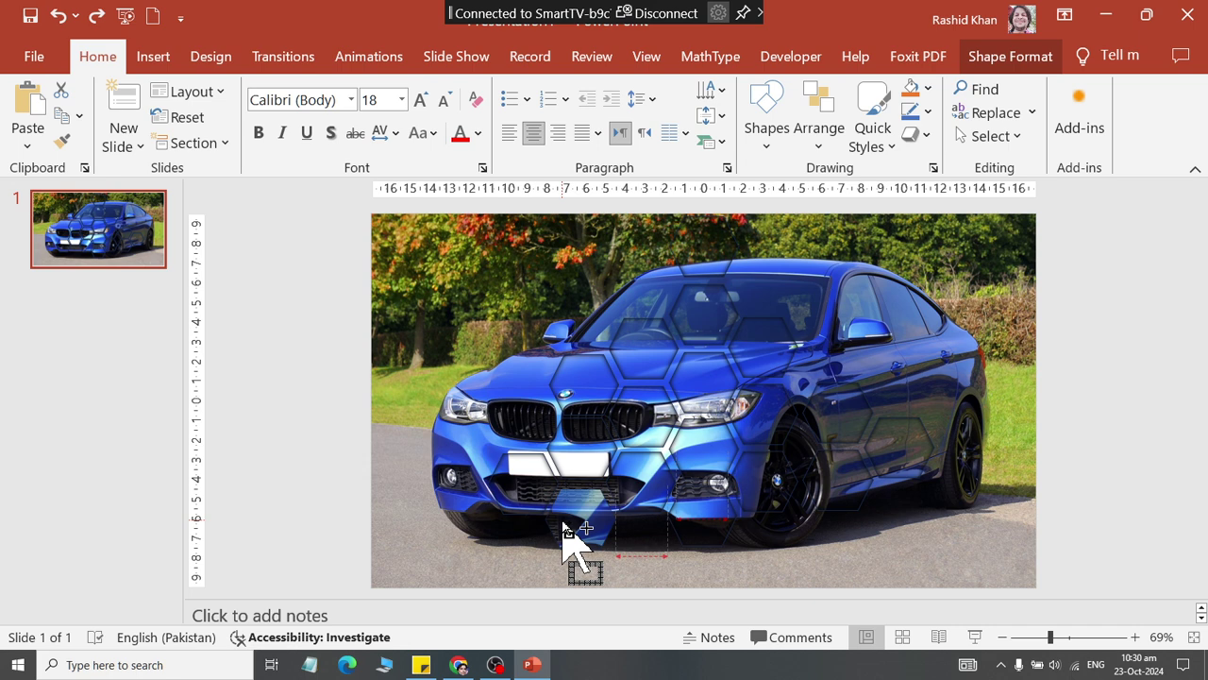
pyautogui.moveTo(564, 526); pyautogui.dragTo(566, 536)
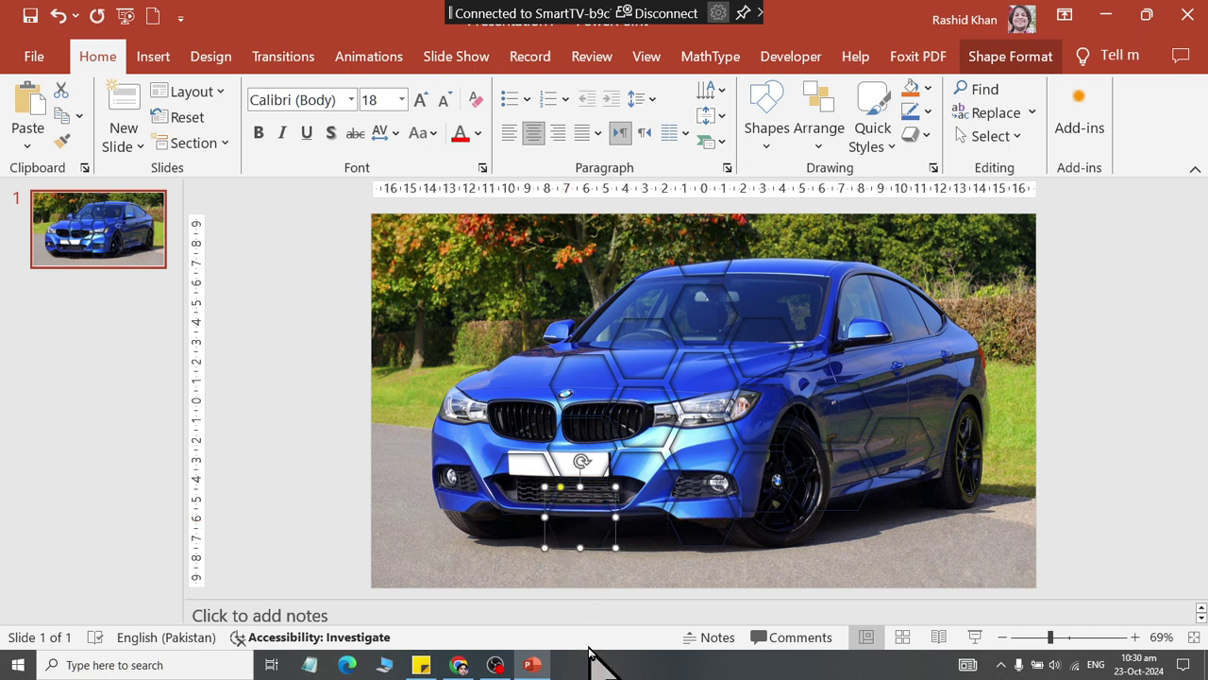
pyautogui.click(585, 566)
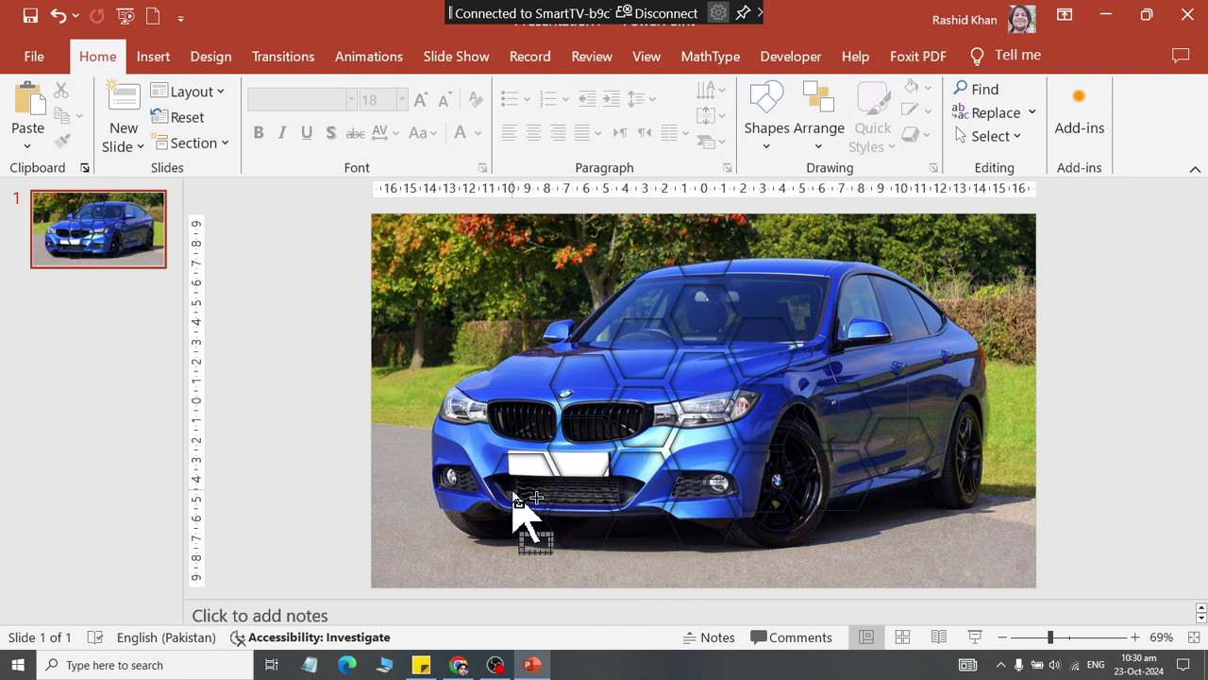
pyautogui.moveTo(520, 501)
pyautogui.mouseDown()
pyautogui.moveTo(489, 559)
pyautogui.moveTo(446, 516)
pyautogui.mouseUp()
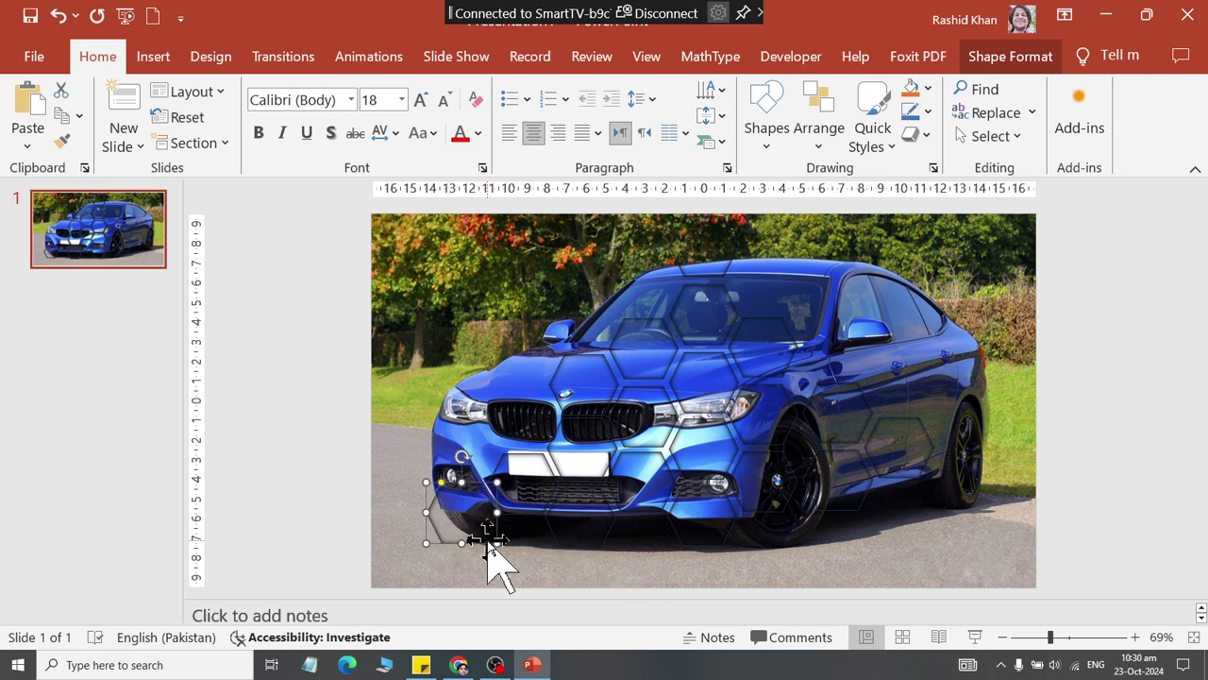
pyautogui.hotkey('ctrl', 'Right')
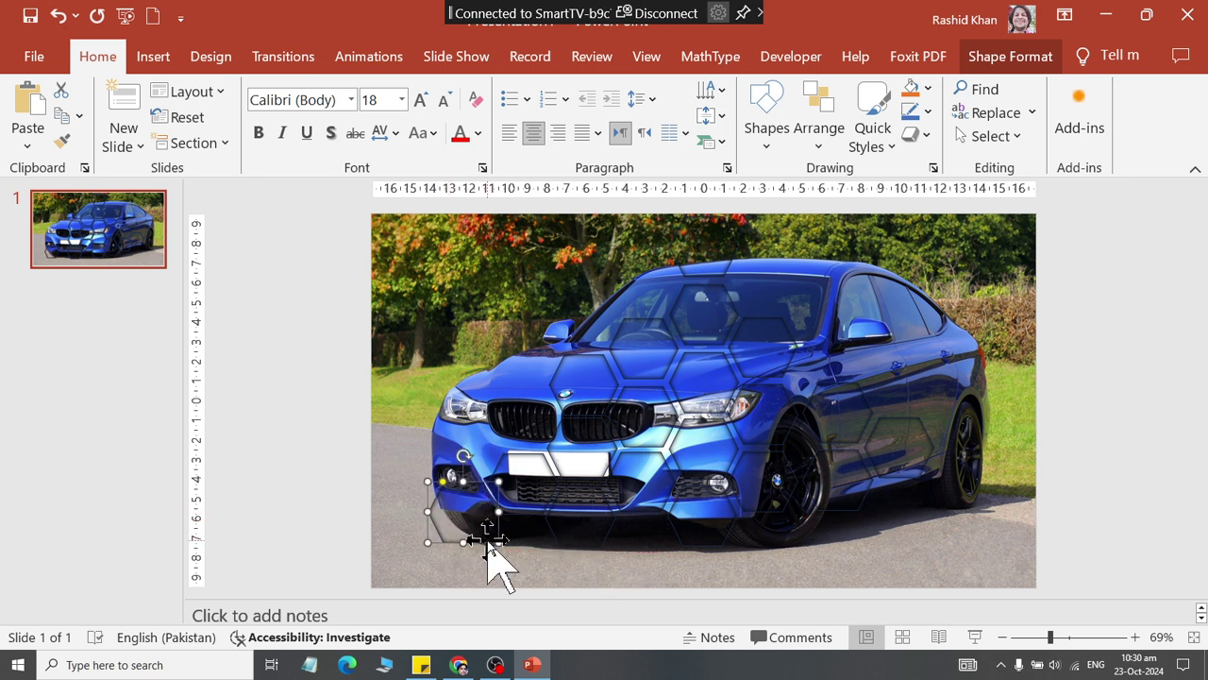
# Nudge the new hexagon into line and copy a middle hexagon below the bumper
pyautogui.keyDown('ctrl'); pyautogui.scroll(5, 490, 547); pyautogui.keyUp('ctrl')
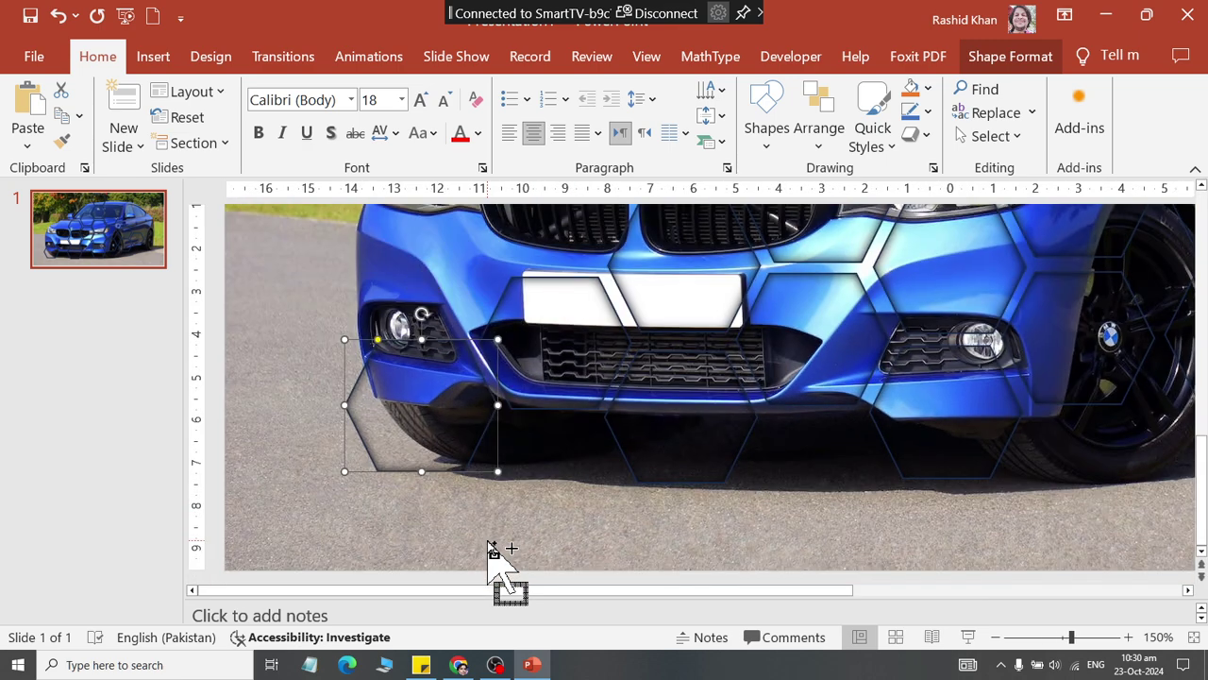
pyautogui.hotkey('ctrl', 'Down')
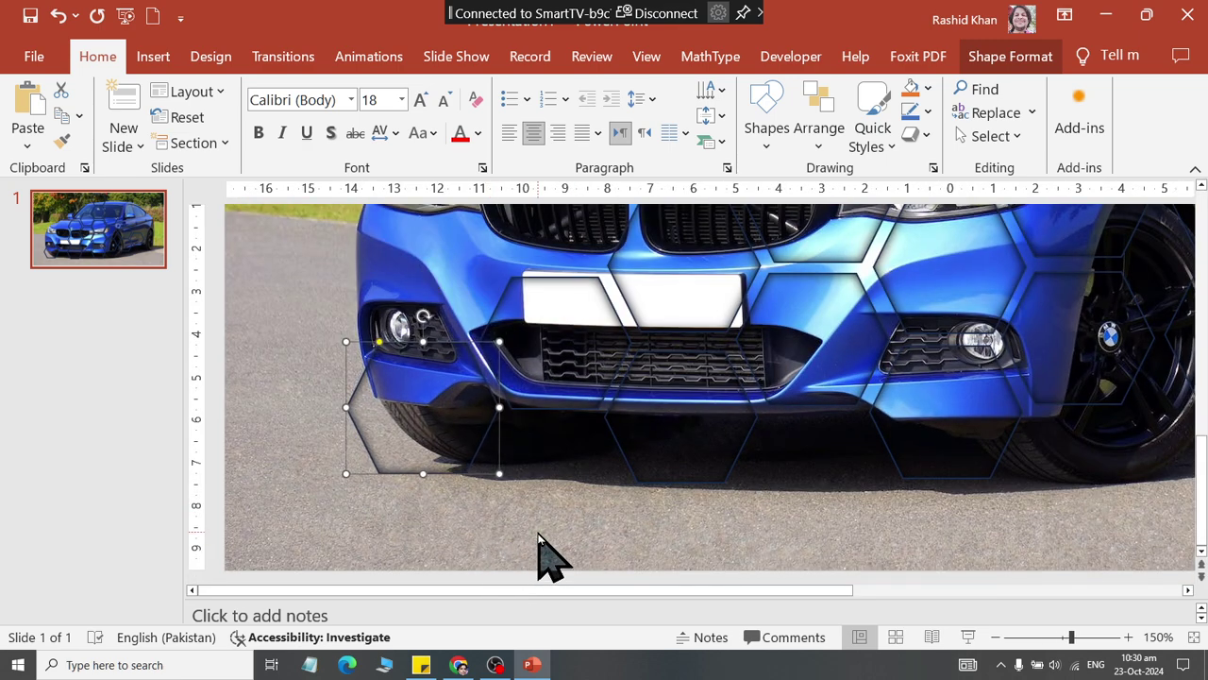
pyautogui.hotkey('ctrl', 'Down')
pyautogui.hotkey('ctrl', 'Right')
pyautogui.hotkey('ctrl', 'Right')
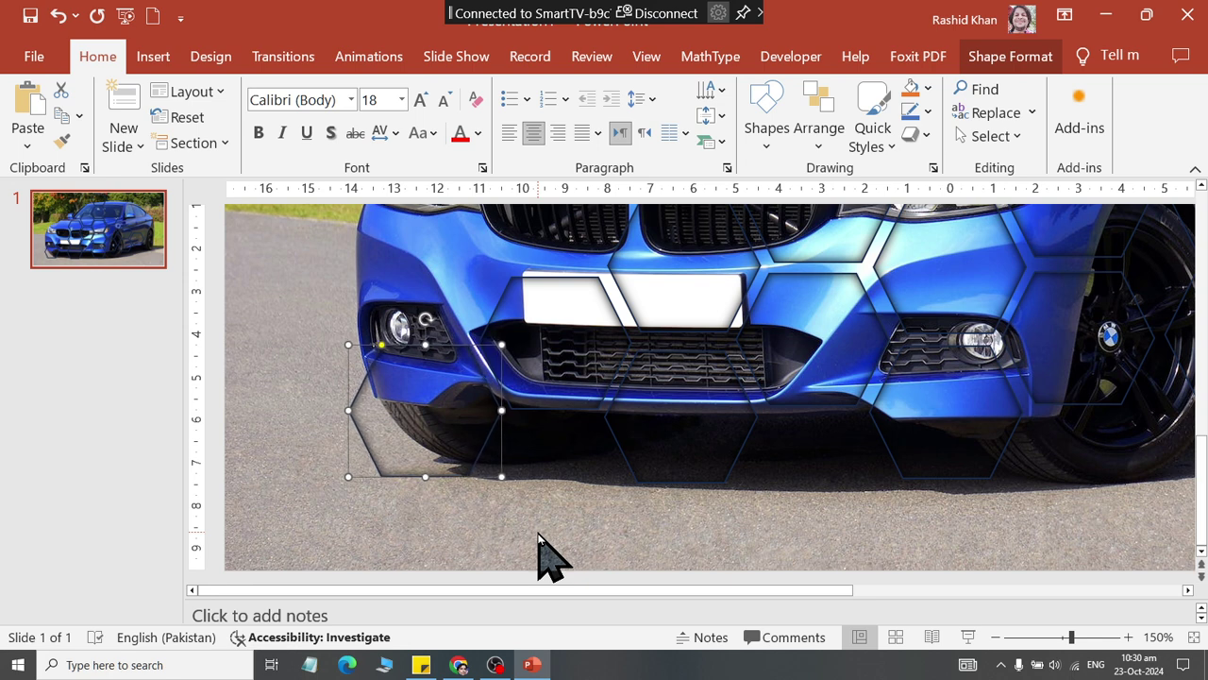
pyautogui.click(672, 463)
pyautogui.moveTo(672, 462)
pyautogui.keyDown('ctrl'); pyautogui.mouseDown()
pyautogui.moveTo(510, 538)
pyautogui.moveTo(547, 515)
pyautogui.moveTo(547, 500)
pyautogui.moveTo(289, 492)
pyautogui.moveTo(283, 481)
pyautogui.mouseUp(); pyautogui.keyUp('ctrl')
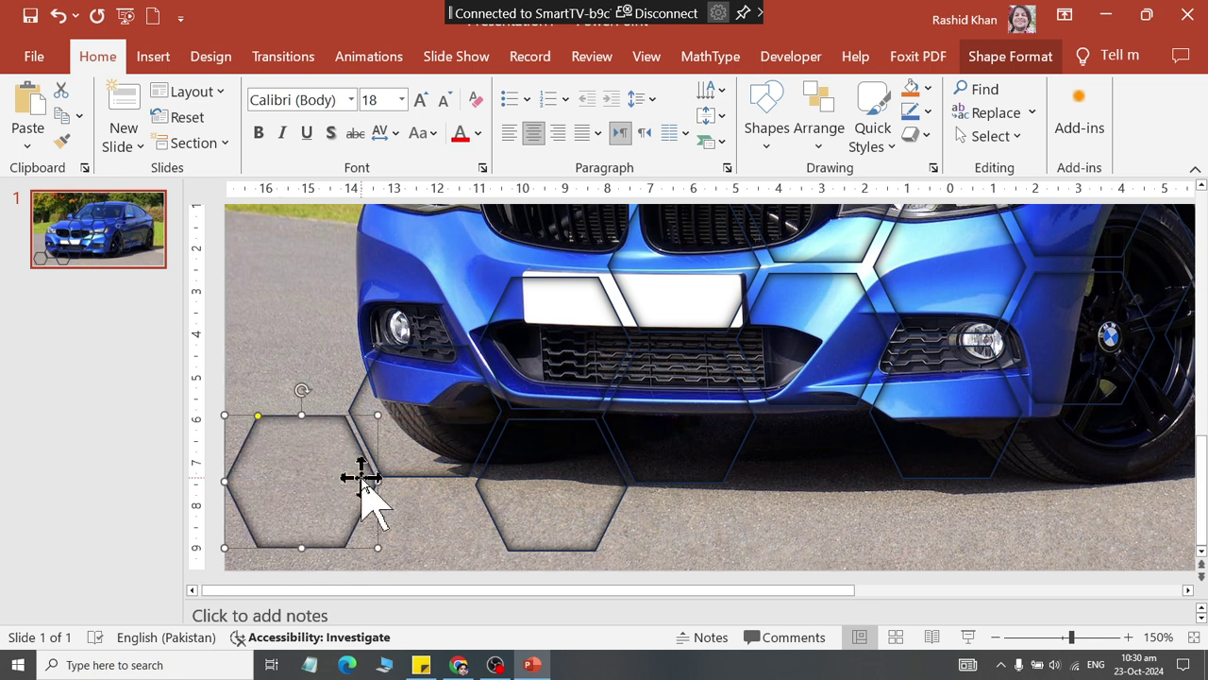
pyautogui.moveTo(513, 499); pyautogui.dragTo(593, 508)
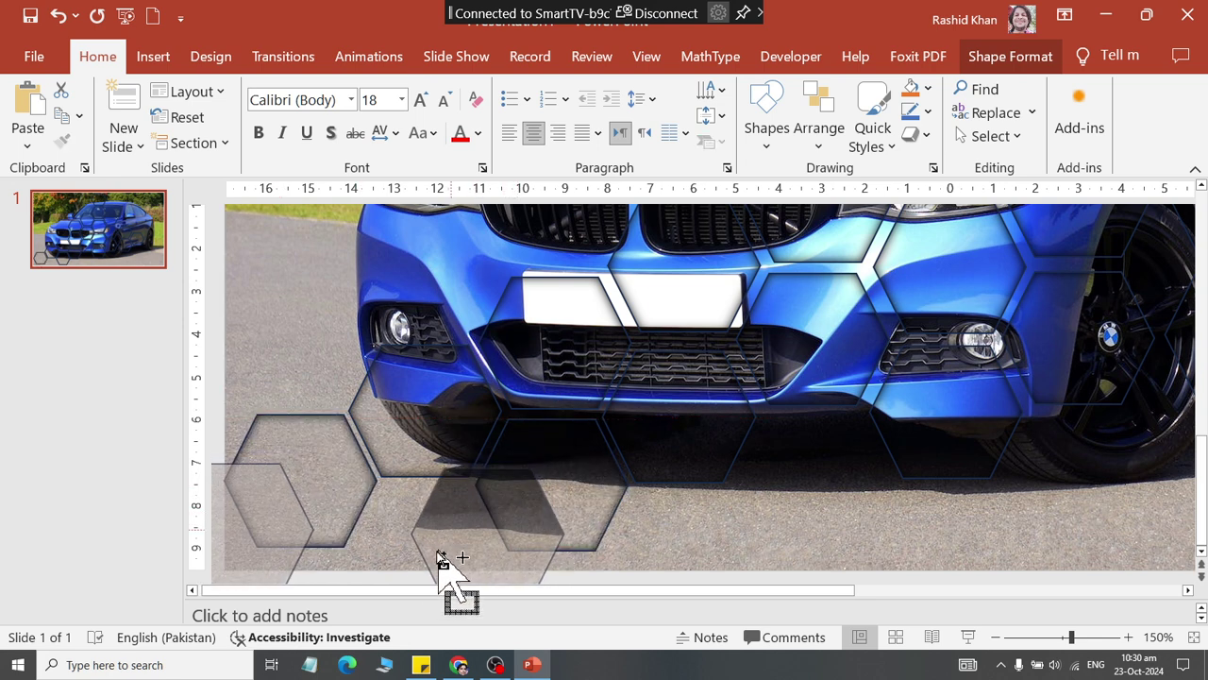
pyautogui.click(613, 513)
pyautogui.click(574, 500)
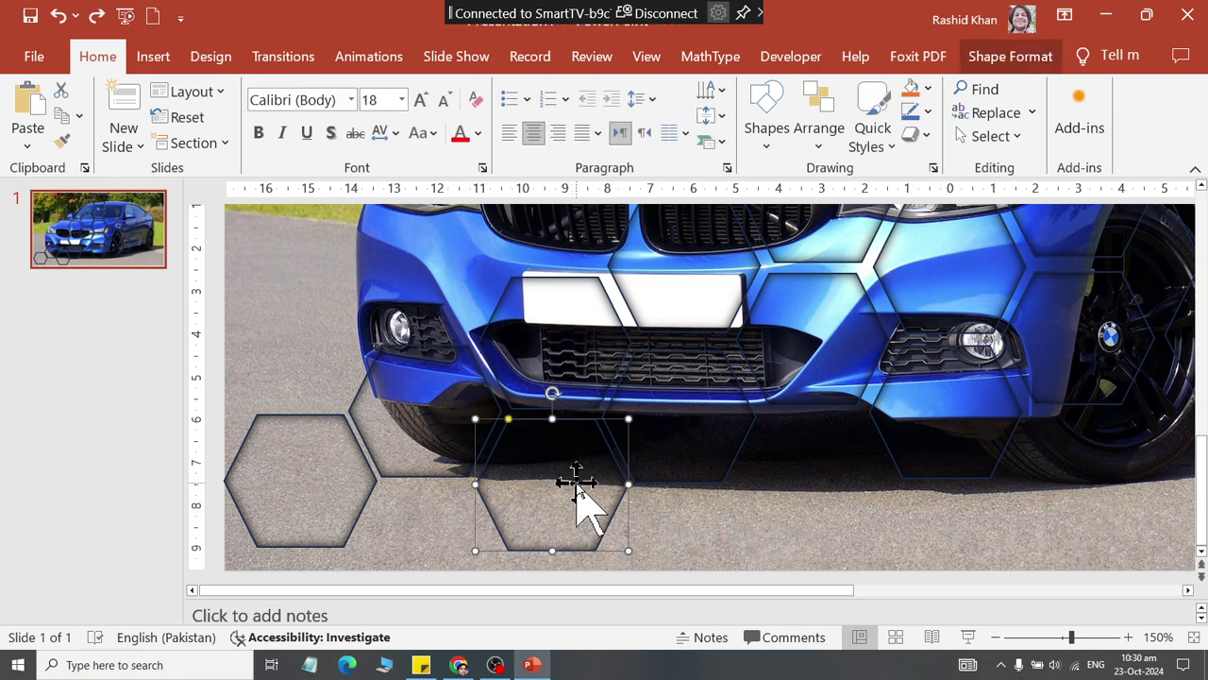
pyautogui.press('Up')
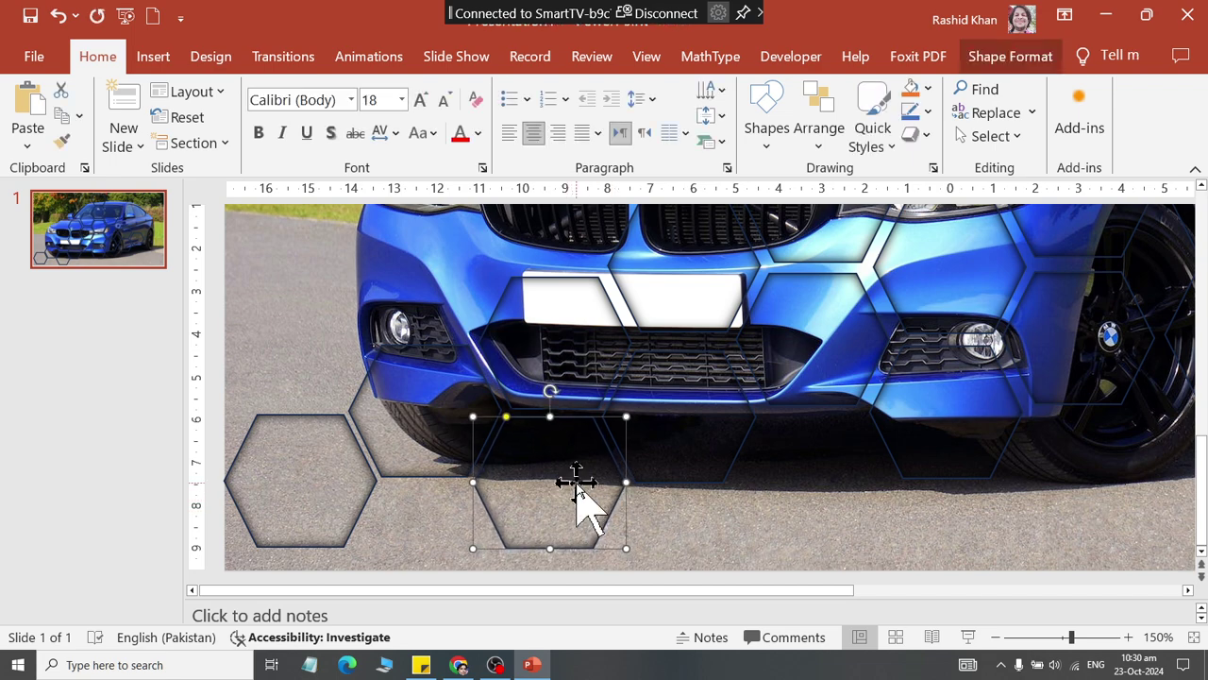
# Copy the bottom-middle hexagon down-left past the slide's lower edge and add another copy
pyautogui.moveTo(548, 500); pyautogui.dragTo(422, 574)
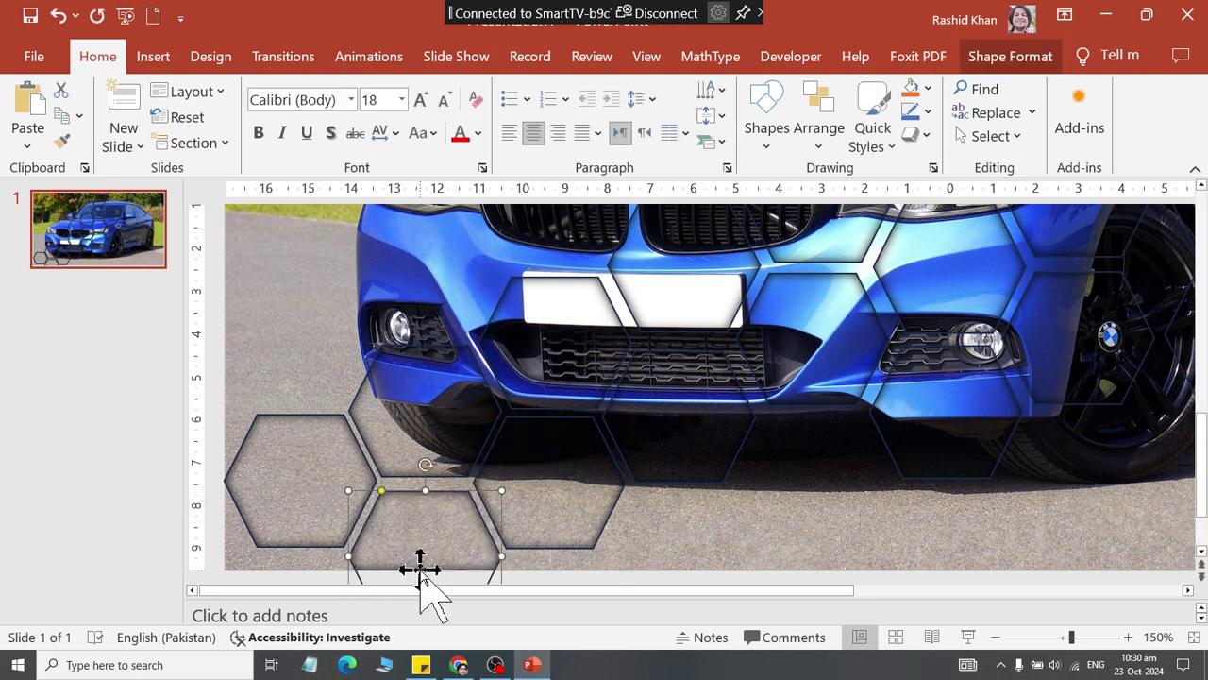
pyautogui.press('Up')
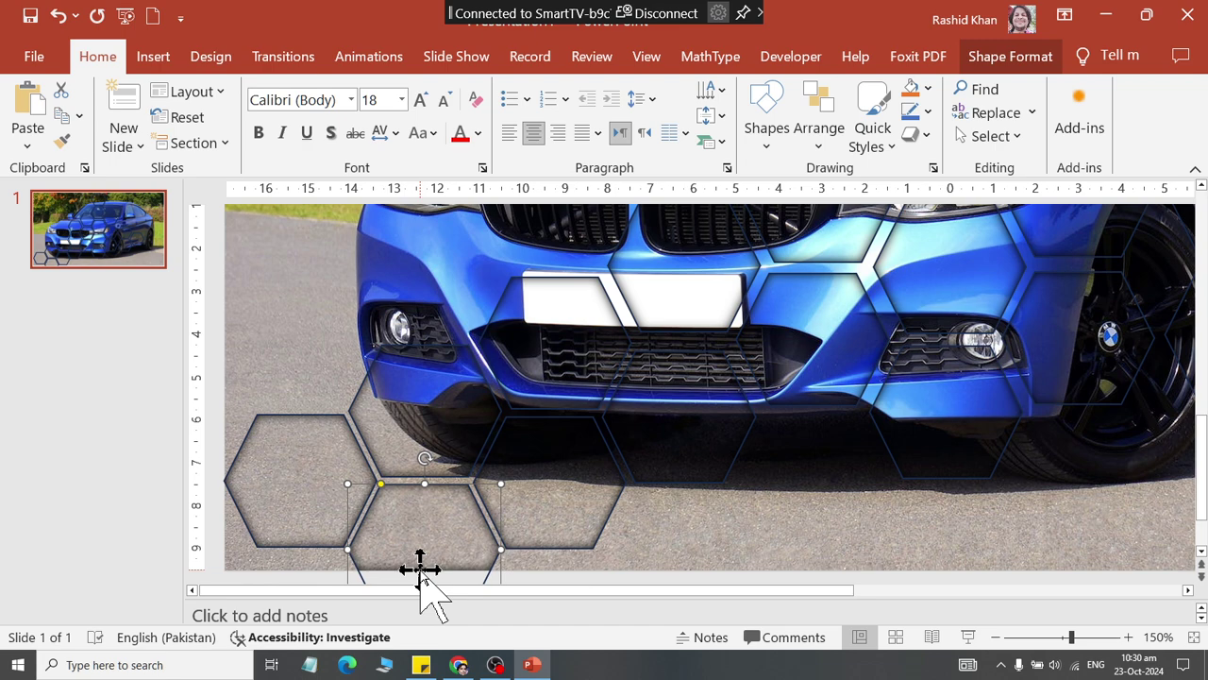
pyautogui.scroll(-2, 573, 515)
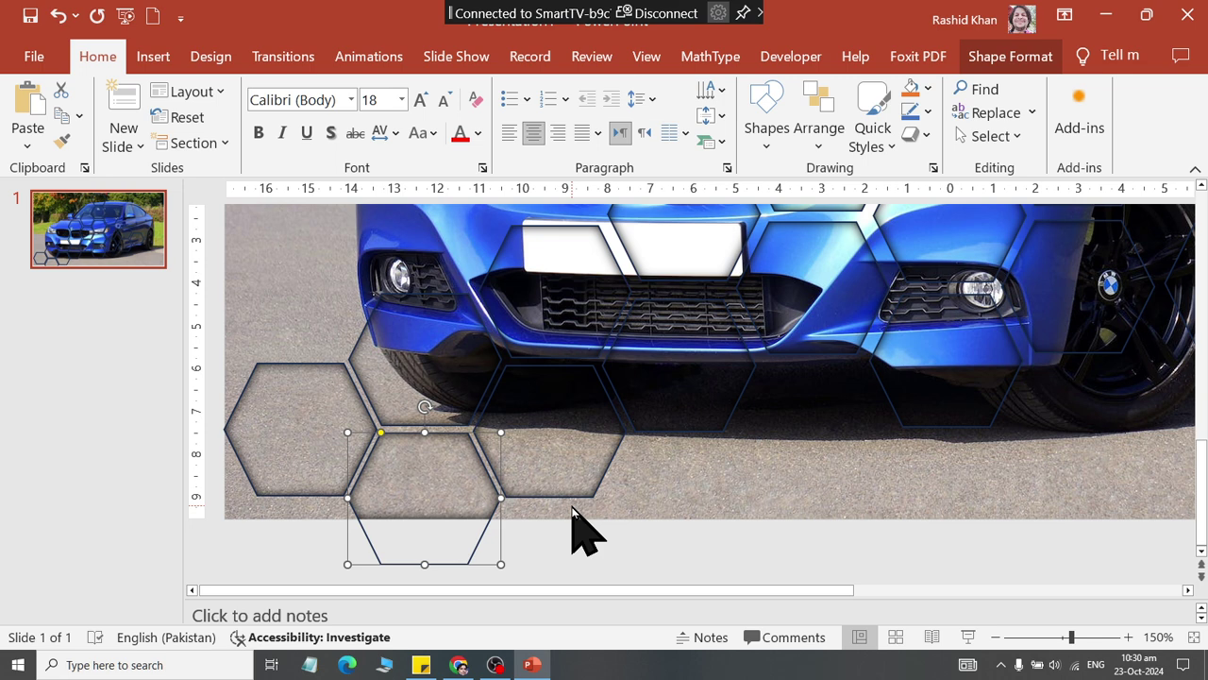
pyautogui.moveTo(573, 514)
pyautogui.mouseDown()
pyautogui.moveTo(693, 517)
pyautogui.moveTo(723, 570)
pyautogui.mouseUp()
# Extend the bottom row of hexagons along the road beneath the car
pyautogui.scroll(-5, 594, 499)
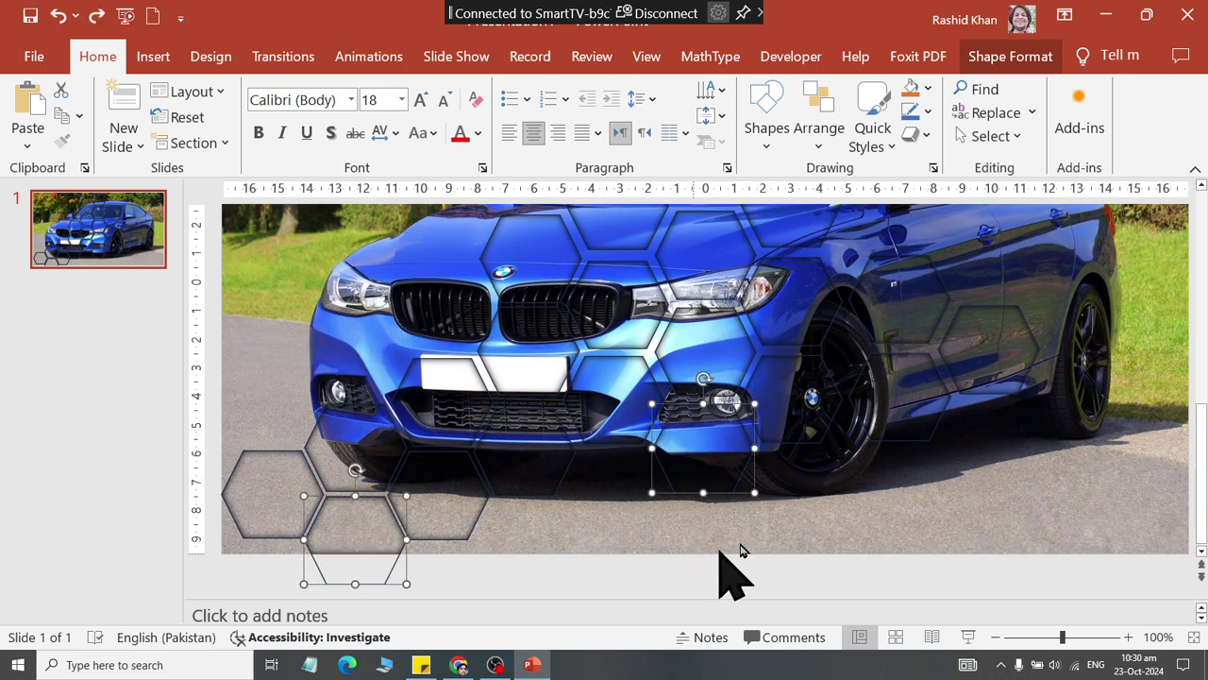
pyautogui.moveTo(715, 475); pyautogui.dragTo(712, 545)
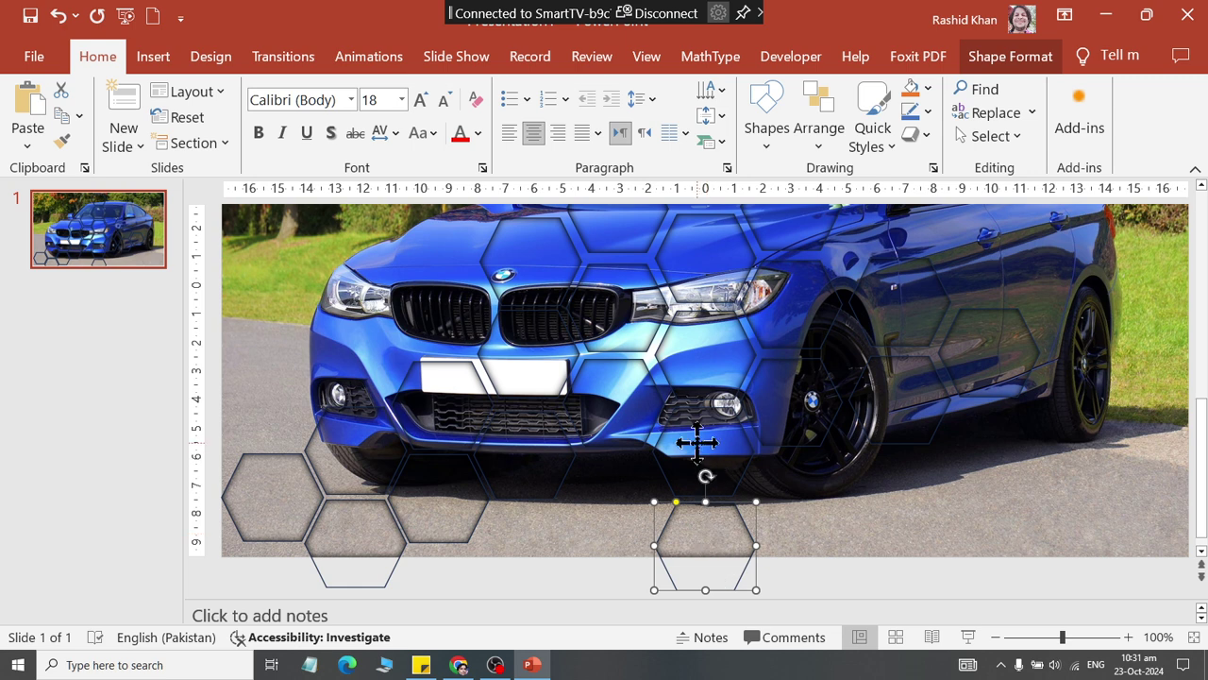
pyautogui.moveTo(707, 474)
pyautogui.mouseDown()
pyautogui.moveTo(619, 504)
pyautogui.moveTo(666, 531)
pyautogui.moveTo(571, 555)
pyautogui.moveTo(734, 532)
pyautogui.mouseUp()
pyautogui.moveTo(661, 510)
pyautogui.mouseDown()
pyautogui.moveTo(535, 561)
pyautogui.moveTo(530, 540)
pyautogui.mouseUp()
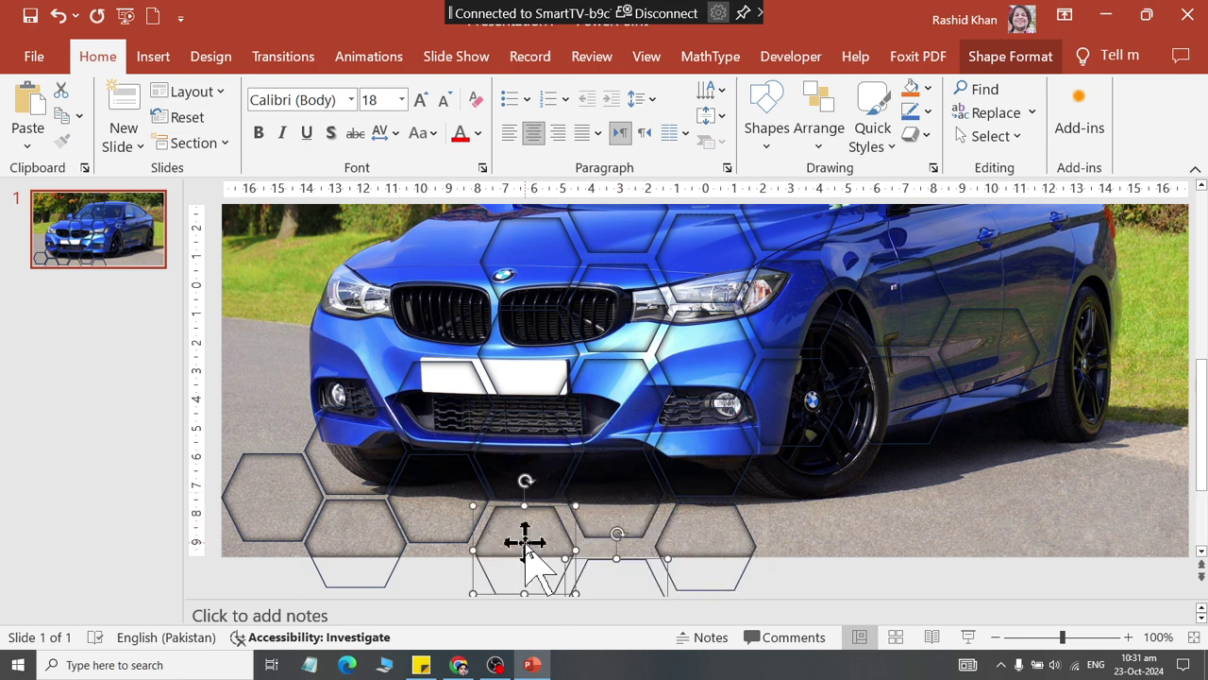
pyautogui.click(868, 560)
pyautogui.click(599, 575)
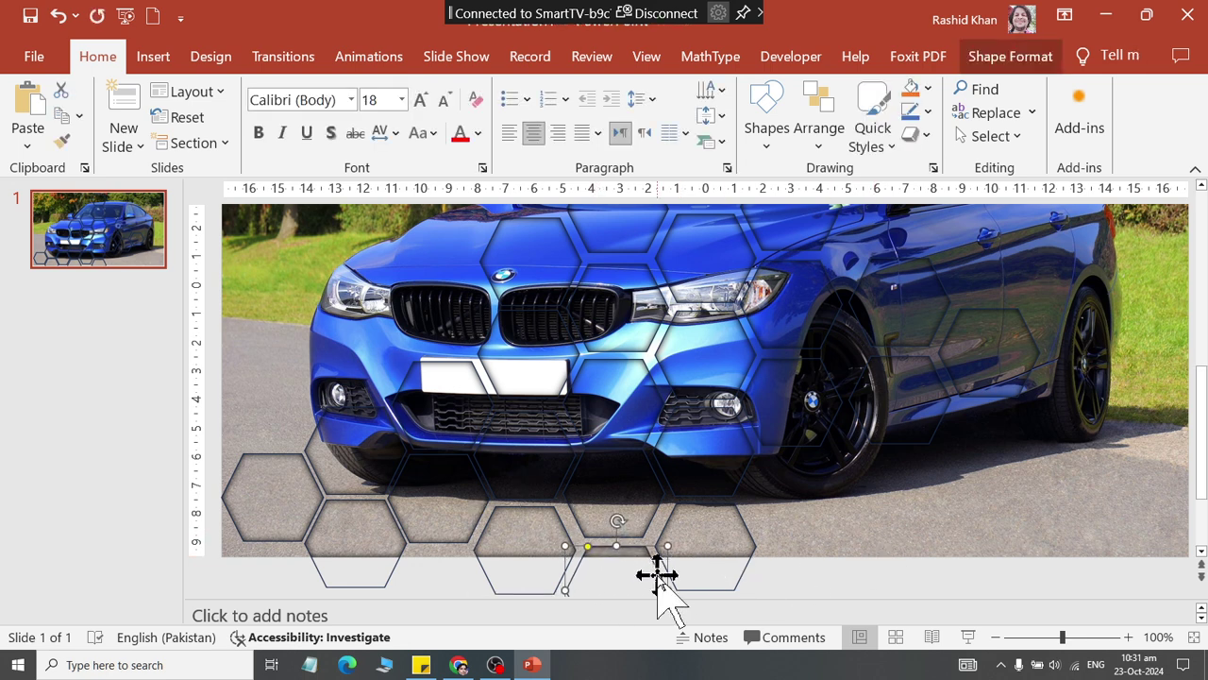
pyautogui.hotkey('ctrl', 'Up')
pyautogui.hotkey('ctrl', 'Up')
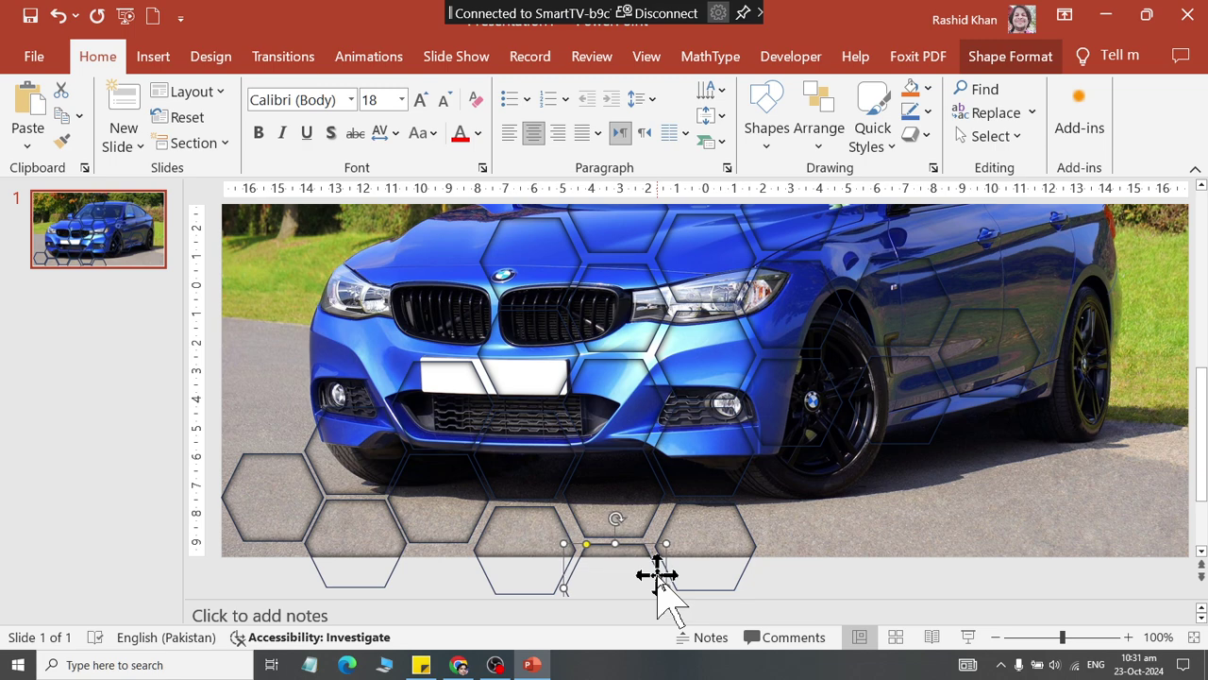
# Nudge and move neighbouring bottom hexagons so they sit evenly in the row
pyautogui.click(502, 538)
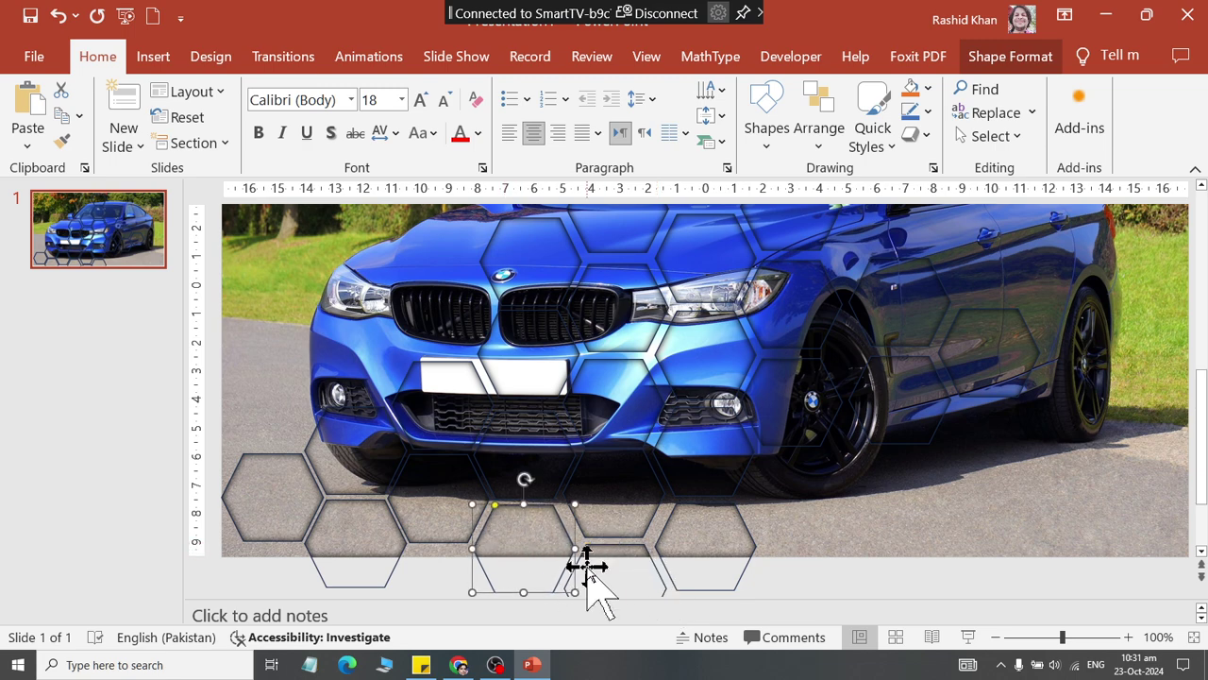
pyautogui.click(614, 505)
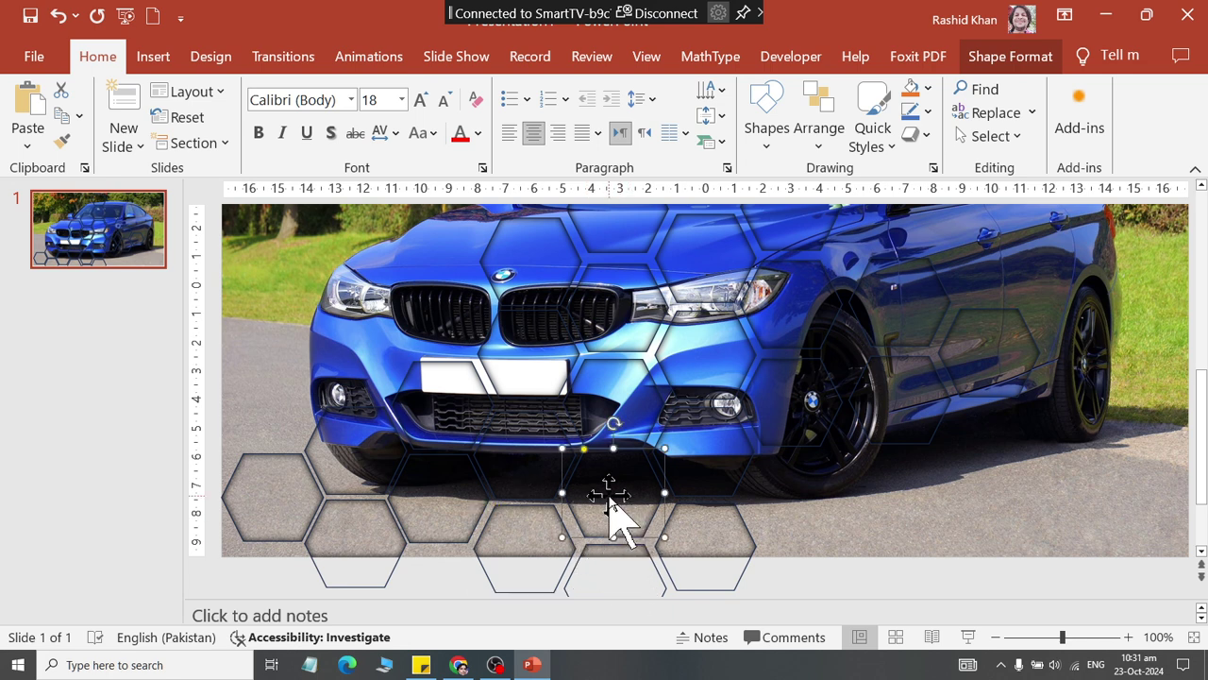
pyautogui.hotkey('ctrl', 'Down')
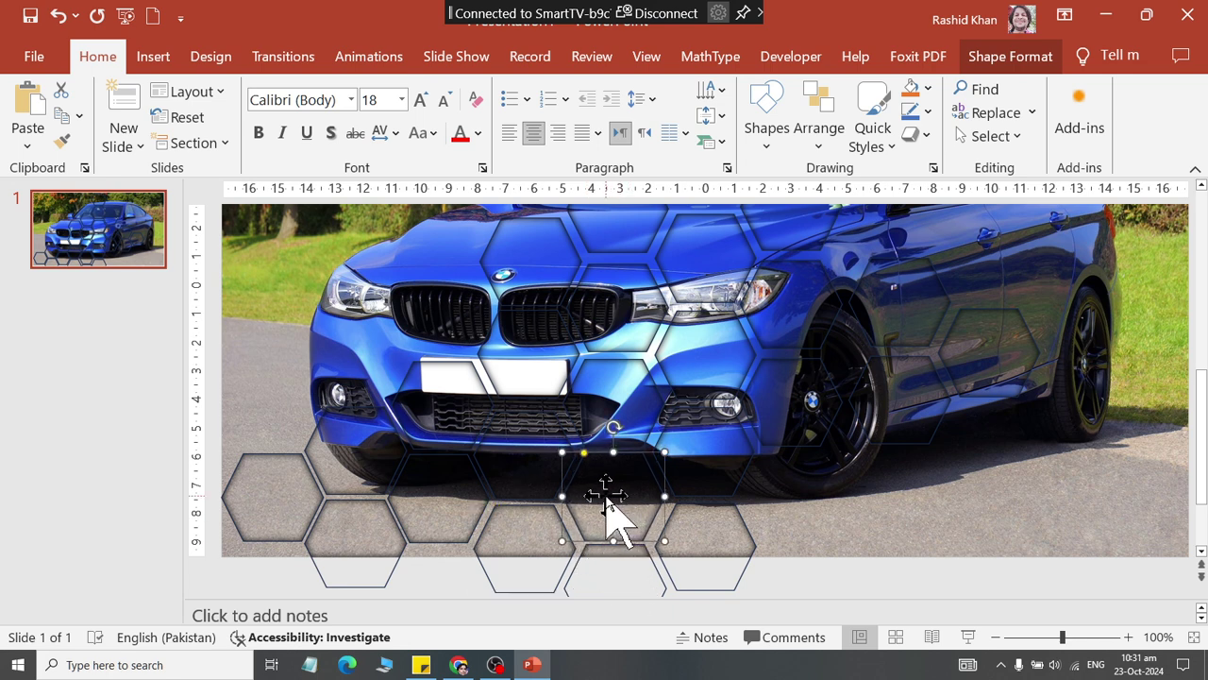
pyautogui.moveTo(606, 500); pyautogui.dragTo(695, 550)
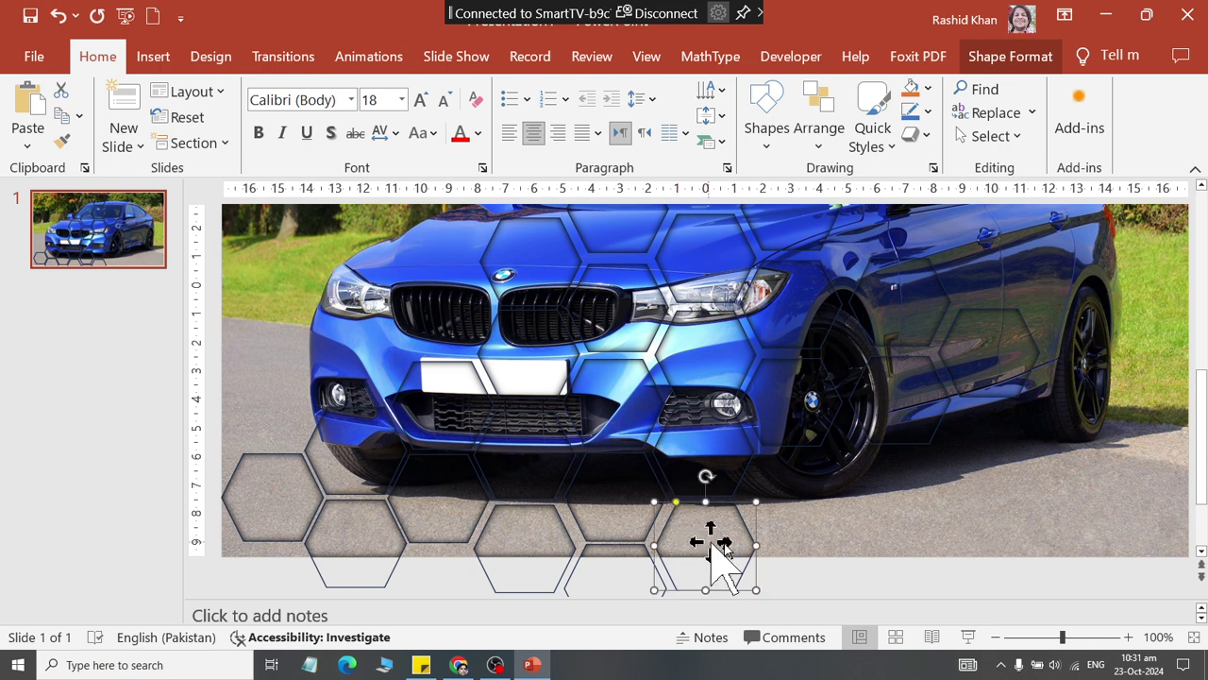
pyautogui.click(901, 589)
# Copy hexagons toward the rear door and lift one onto the car's side by the front wheel
pyautogui.moveTo(790, 444)
pyautogui.mouseDown()
pyautogui.moveTo(828, 517)
pyautogui.moveTo(785, 529)
pyautogui.mouseUp()
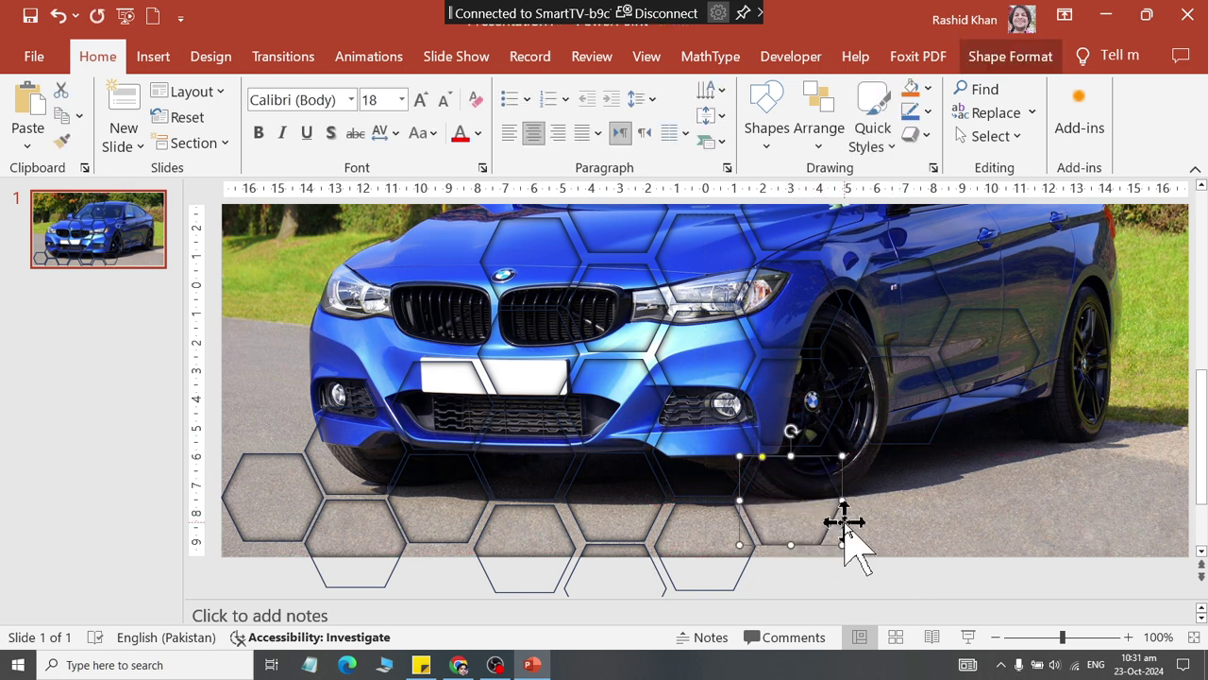
pyautogui.moveTo(772, 513); pyautogui.dragTo(772, 415)
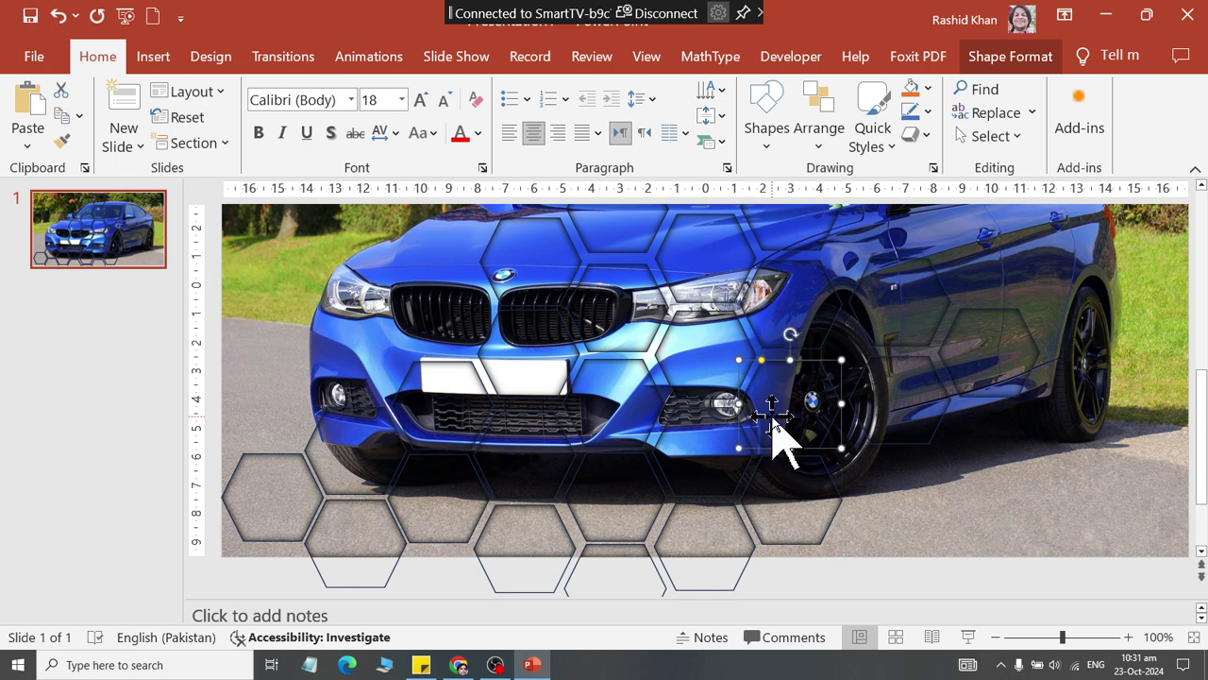
pyautogui.moveTo(772, 415); pyautogui.dragTo(906, 442)
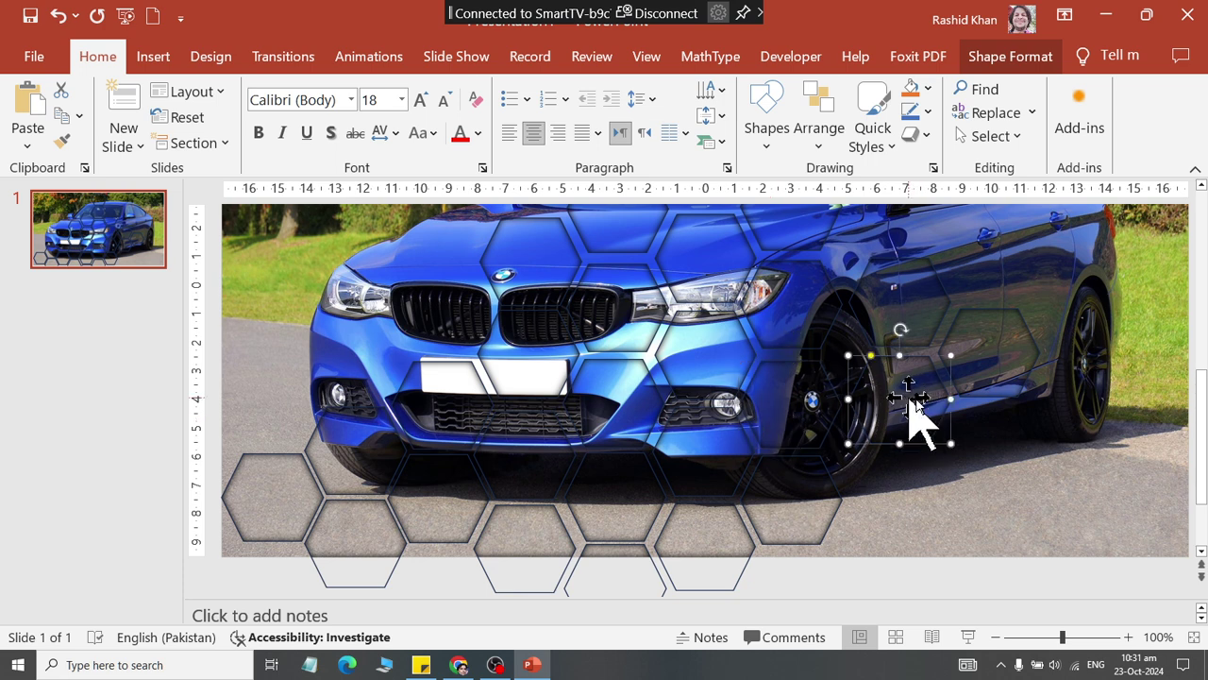
pyautogui.keyDown('shift'); pyautogui.click(818, 499); pyautogui.keyUp('shift')
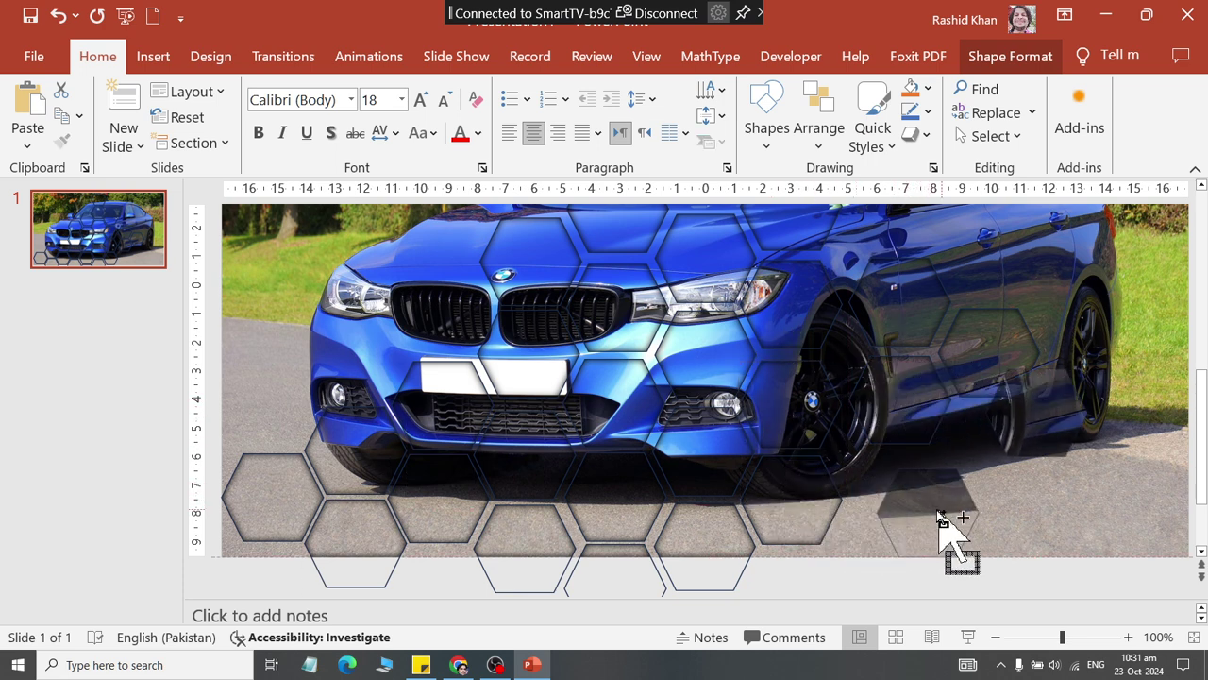
pyautogui.click(961, 543)
pyautogui.moveTo(796, 526); pyautogui.dragTo(917, 512)
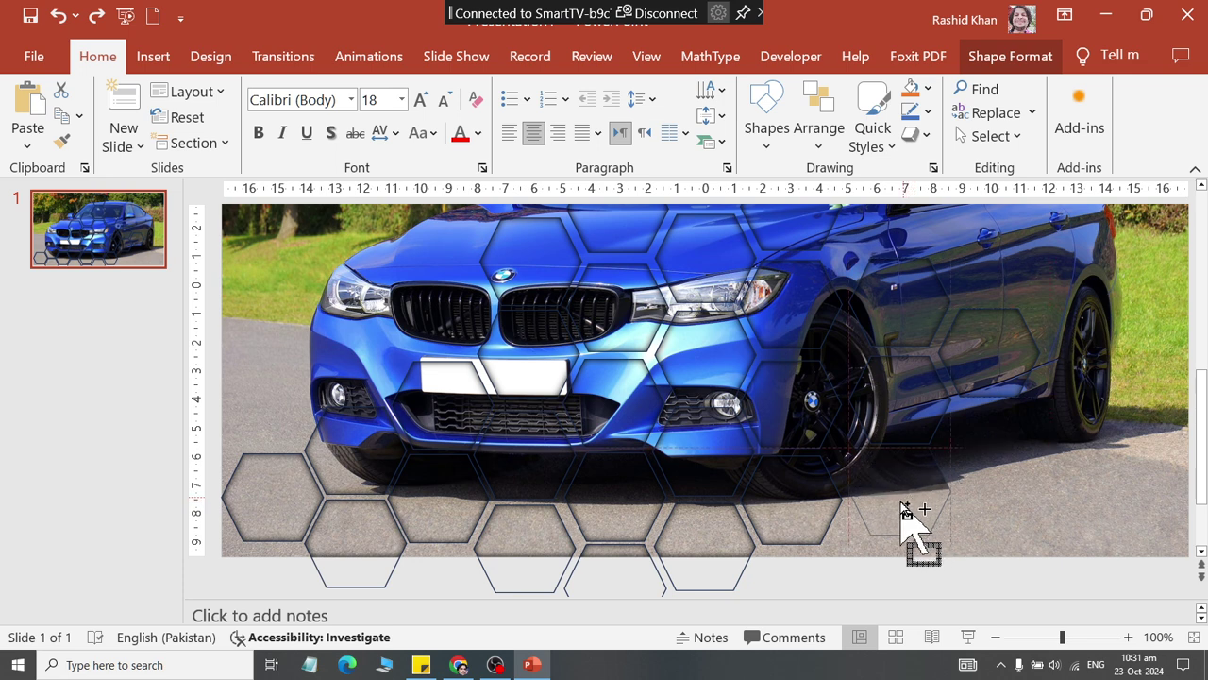
pyautogui.moveTo(918, 510); pyautogui.dragTo(882, 560)
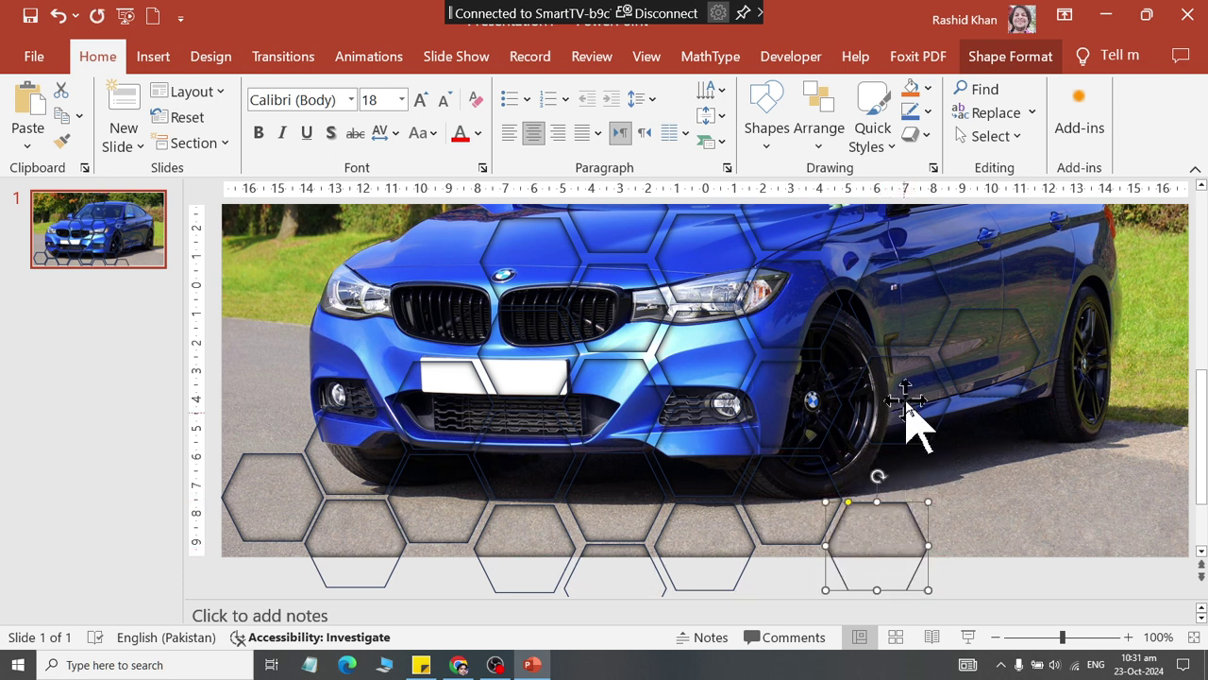
pyautogui.moveTo(906, 418); pyautogui.dragTo(879, 452)
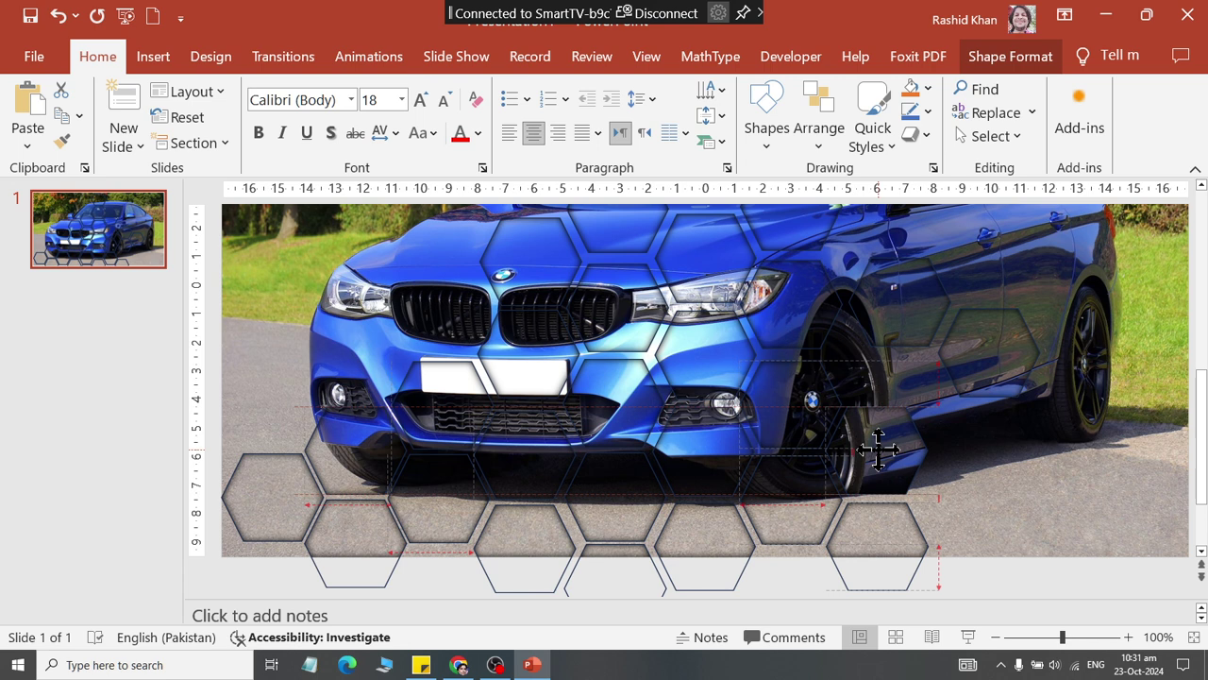
pyautogui.moveTo(878, 451); pyautogui.dragTo(879, 452)
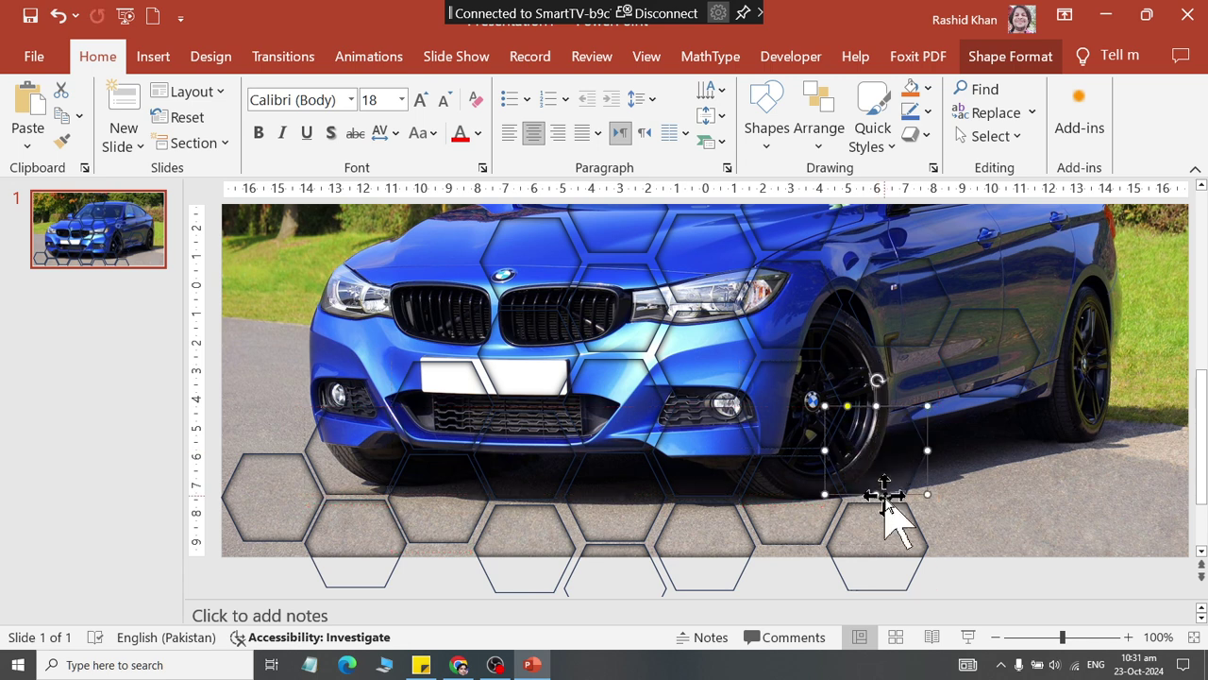
pyautogui.click(944, 397)
pyautogui.moveTo(916, 343)
pyautogui.mouseDown()
pyautogui.moveTo(886, 354)
pyautogui.moveTo(1047, 472)
pyautogui.moveTo(979, 402)
pyautogui.mouseUp()
# Copy a bonnet hexagon and position the copy over the car door
pyautogui.scroll(1, 984, 364)
pyautogui.scroll(2, 983, 349)
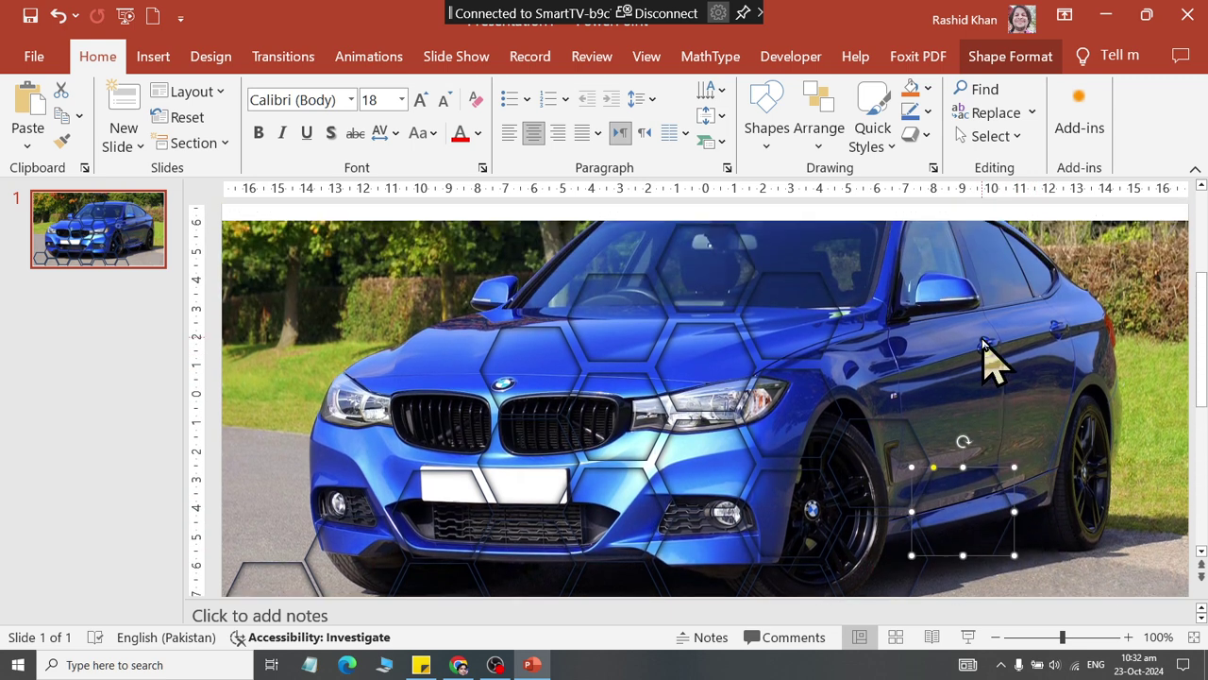
pyautogui.click(917, 399)
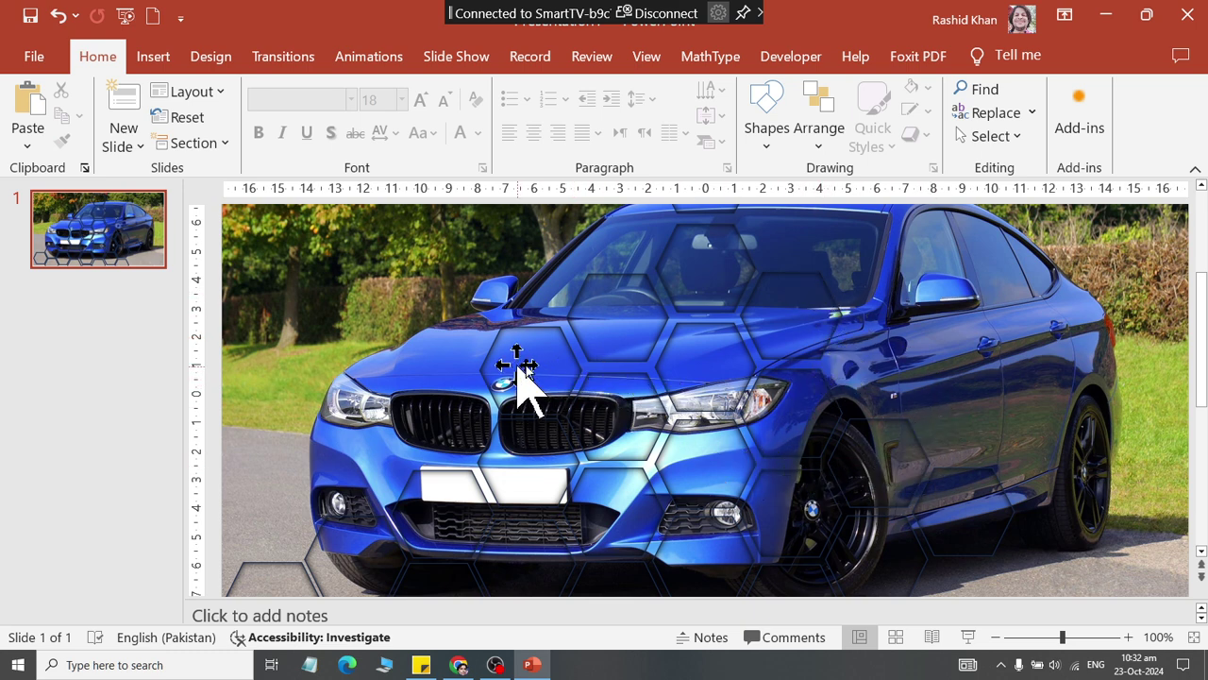
pyautogui.moveTo(809, 350)
pyautogui.mouseDown()
pyautogui.moveTo(914, 370)
pyautogui.moveTo(908, 422)
pyautogui.moveTo(1034, 460)
pyautogui.moveTo(1052, 485)
pyautogui.mouseUp()
pyautogui.keyDown('ctrl'); pyautogui.moveTo(1004, 431); pyautogui.dragTo(974, 411); pyautogui.keyUp('ctrl')
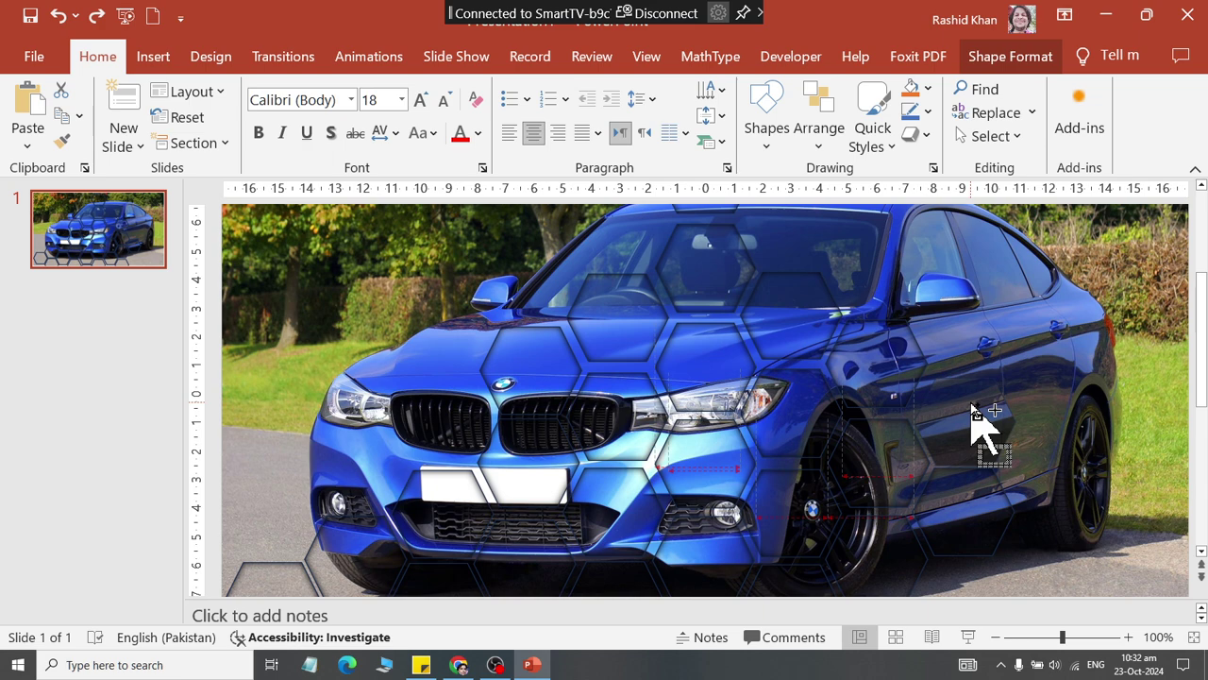
pyautogui.keyDown('ctrl'); pyautogui.moveTo(970, 403); pyautogui.dragTo(964, 415); pyautogui.keyUp('ctrl')
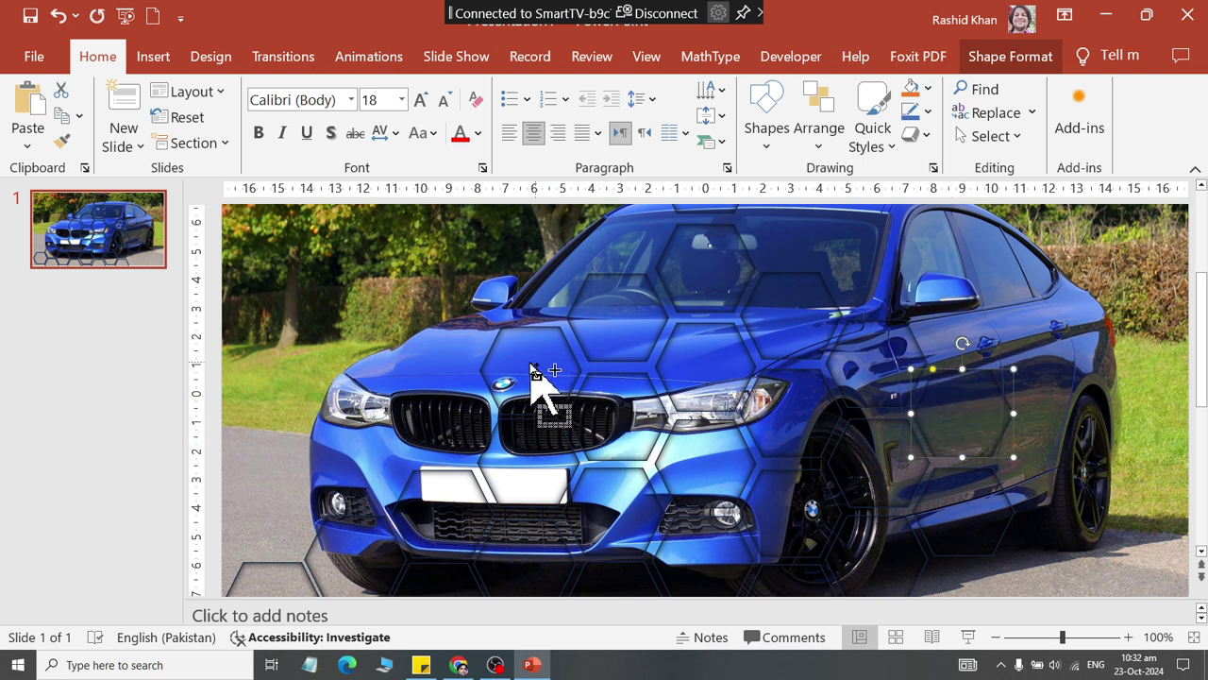
# Duplicate the bonnet hexagon over the left grille, then nudge it and the door hexagon down
pyautogui.keyDown('ctrl'); pyautogui.moveTo(533, 373); pyautogui.dragTo(500, 453); pyautogui.keyUp('ctrl')
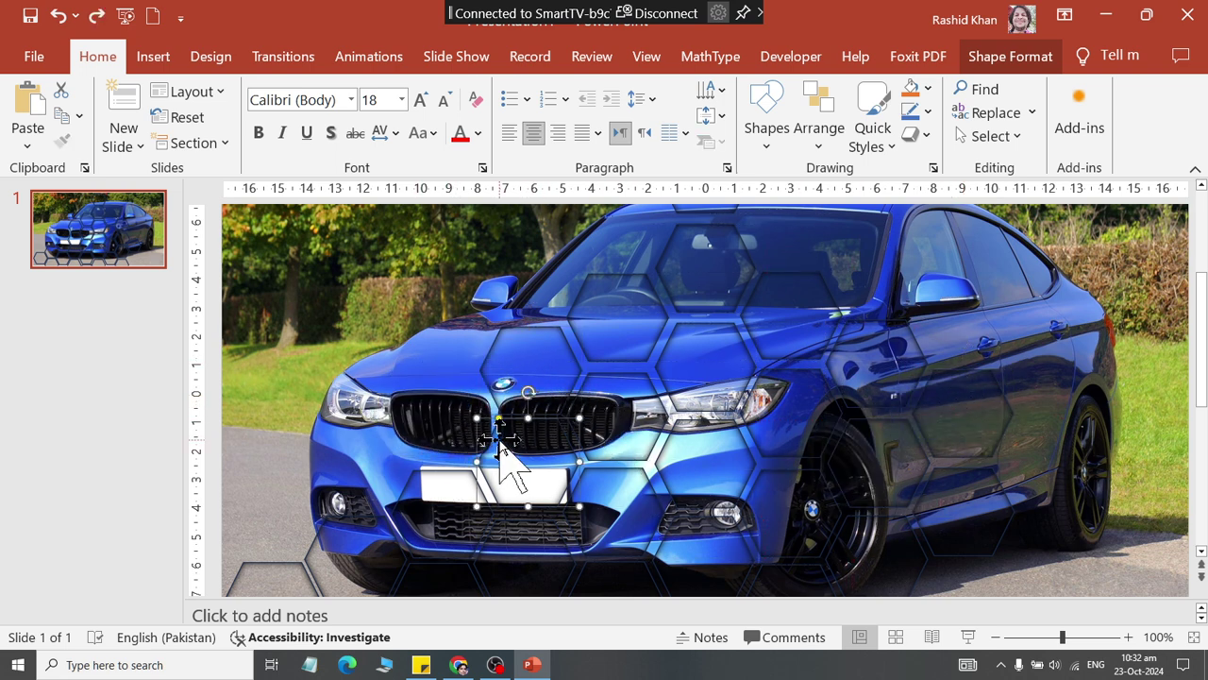
pyautogui.keyDown('ctrl'); pyautogui.moveTo(520, 372); pyautogui.dragTo(439, 407); pyautogui.keyUp('ctrl')
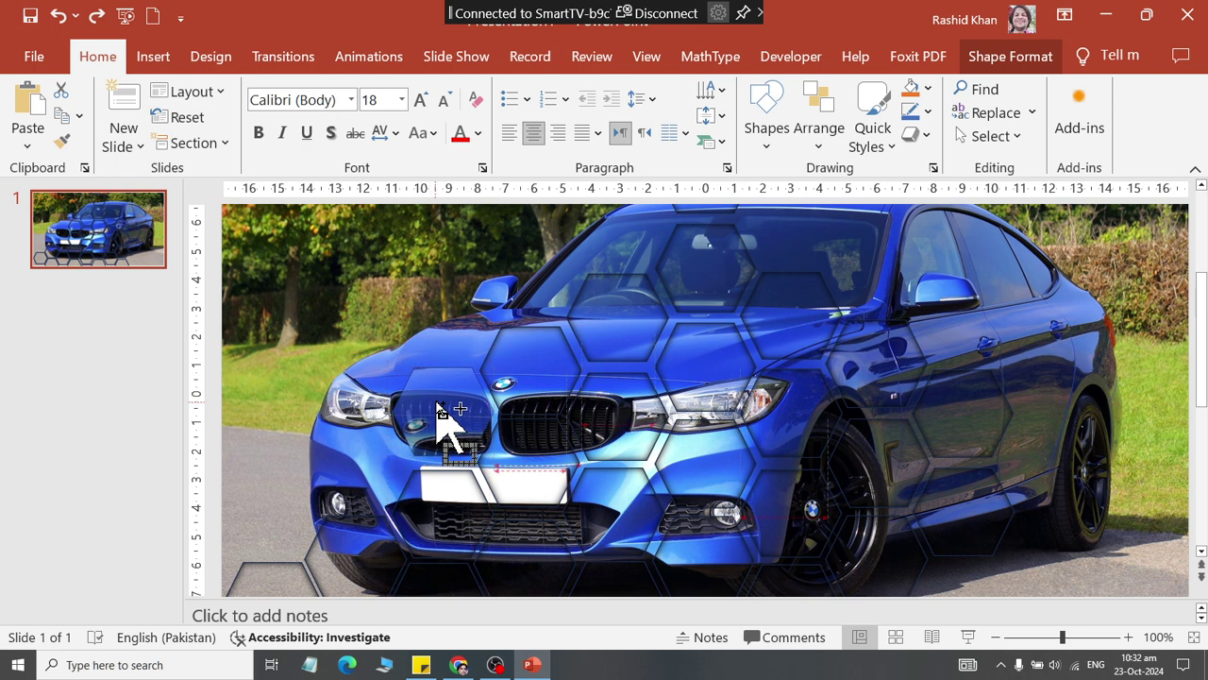
pyautogui.keyDown('ctrl'); pyautogui.moveTo(437, 406); pyautogui.dragTo(444, 407); pyautogui.keyUp('ctrl')
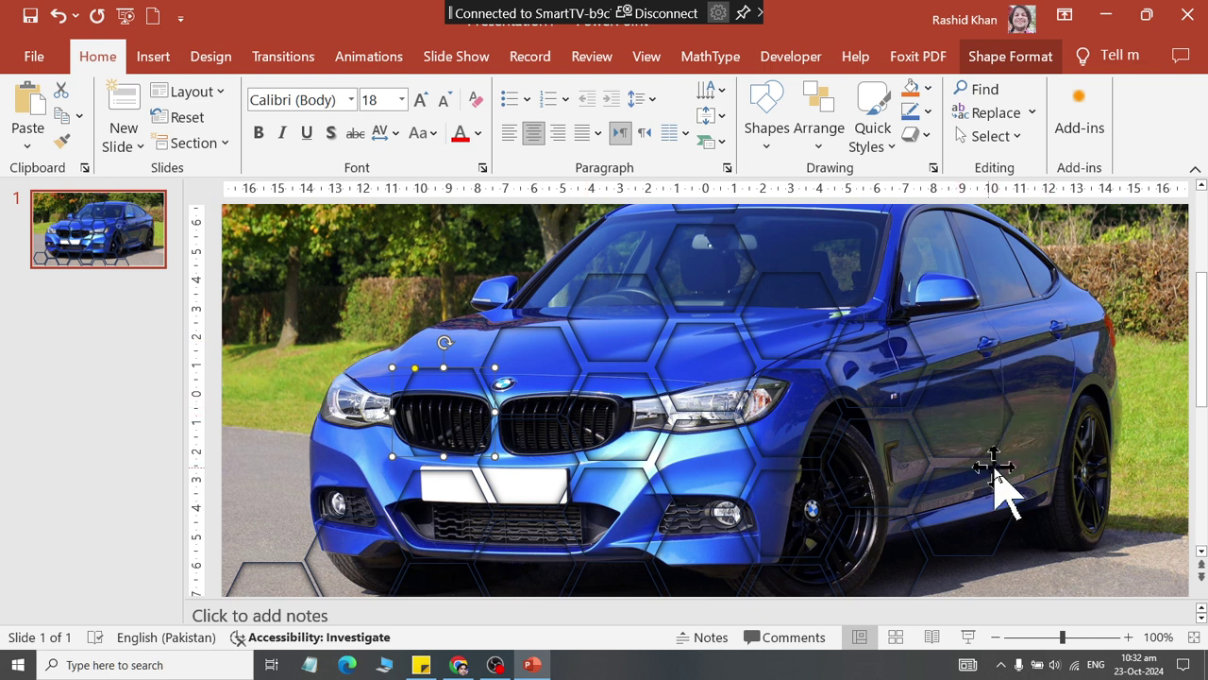
pyautogui.scroll(-1, 996, 467)
pyautogui.keyDown('shift'); pyautogui.click(991, 430); pyautogui.keyUp('shift')
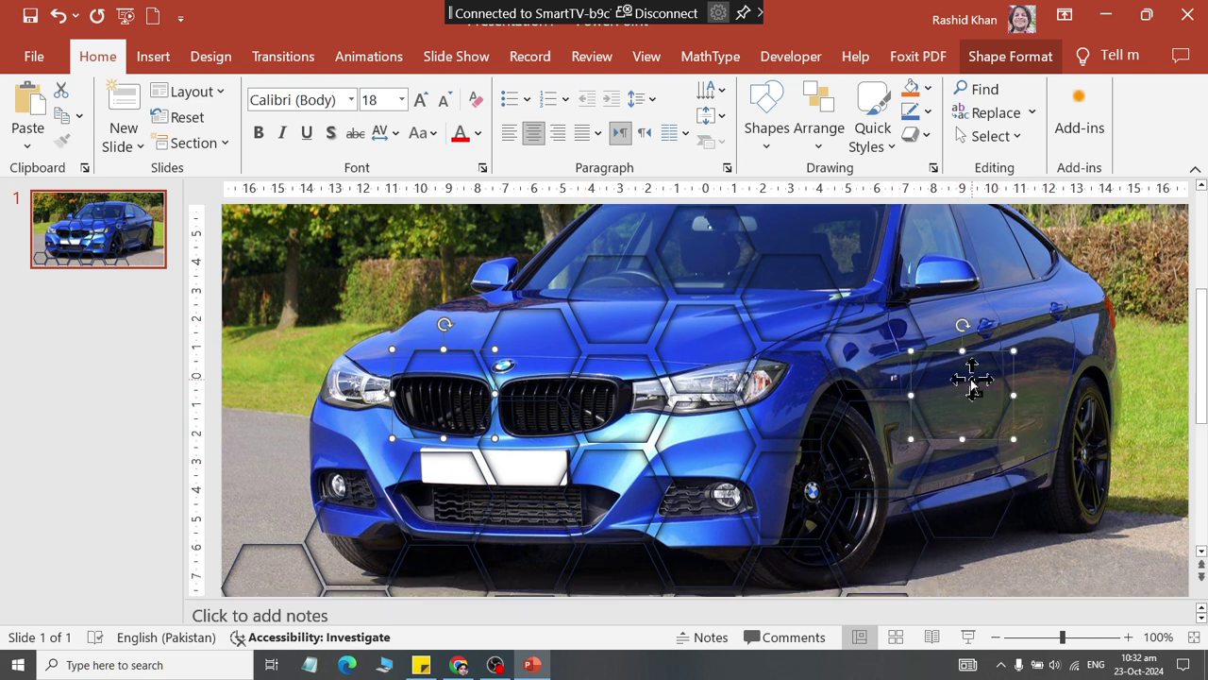
pyautogui.press('Down')
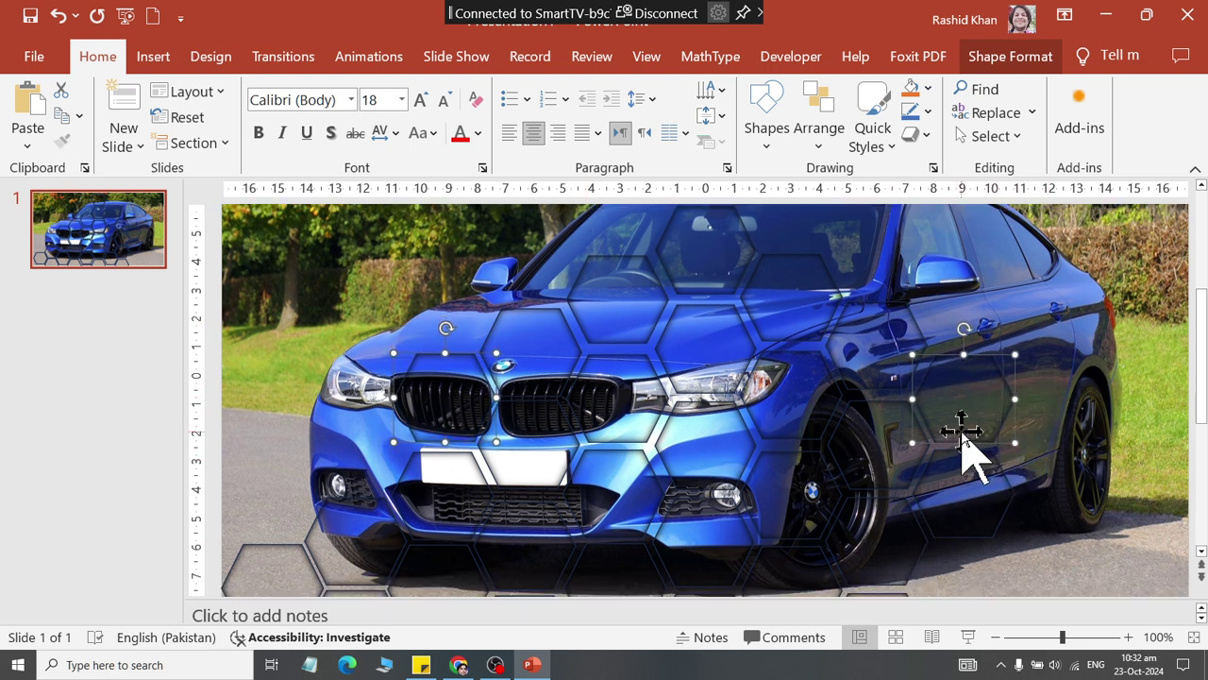
# Move hexagons onto the front fender and the slide bottom, and copy one toward the rear wheel
pyautogui.moveTo(960, 432); pyautogui.dragTo(867, 335)
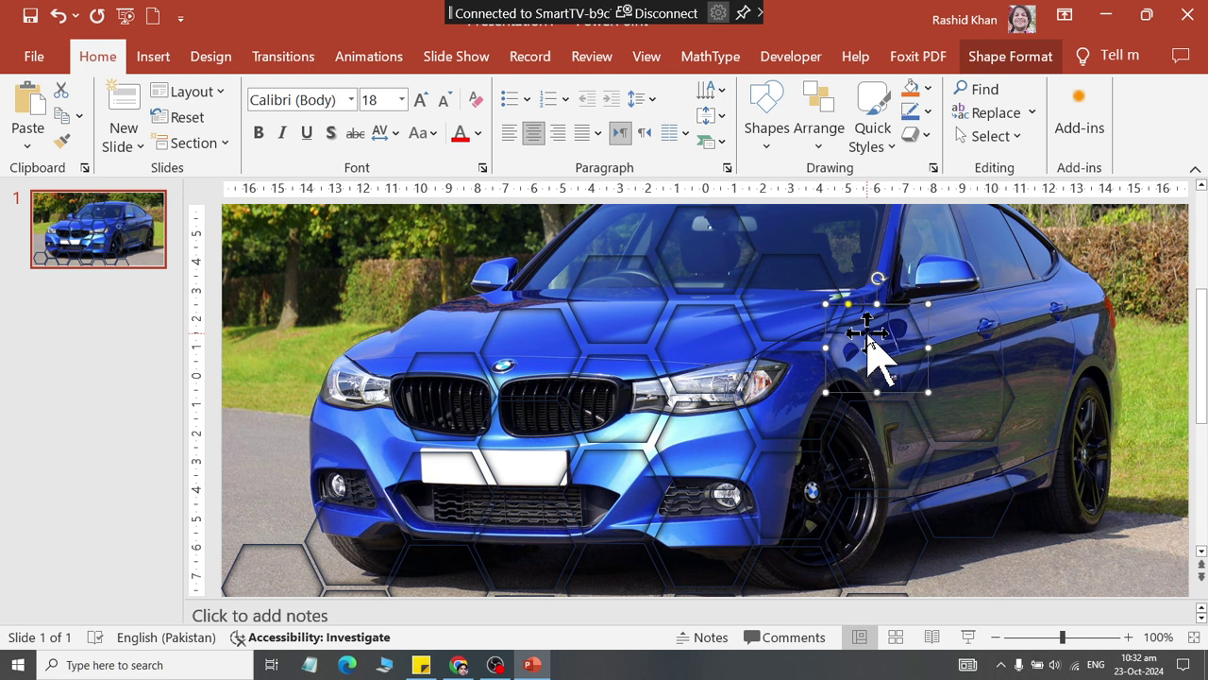
pyautogui.moveTo(976, 512); pyautogui.dragTo(988, 593)
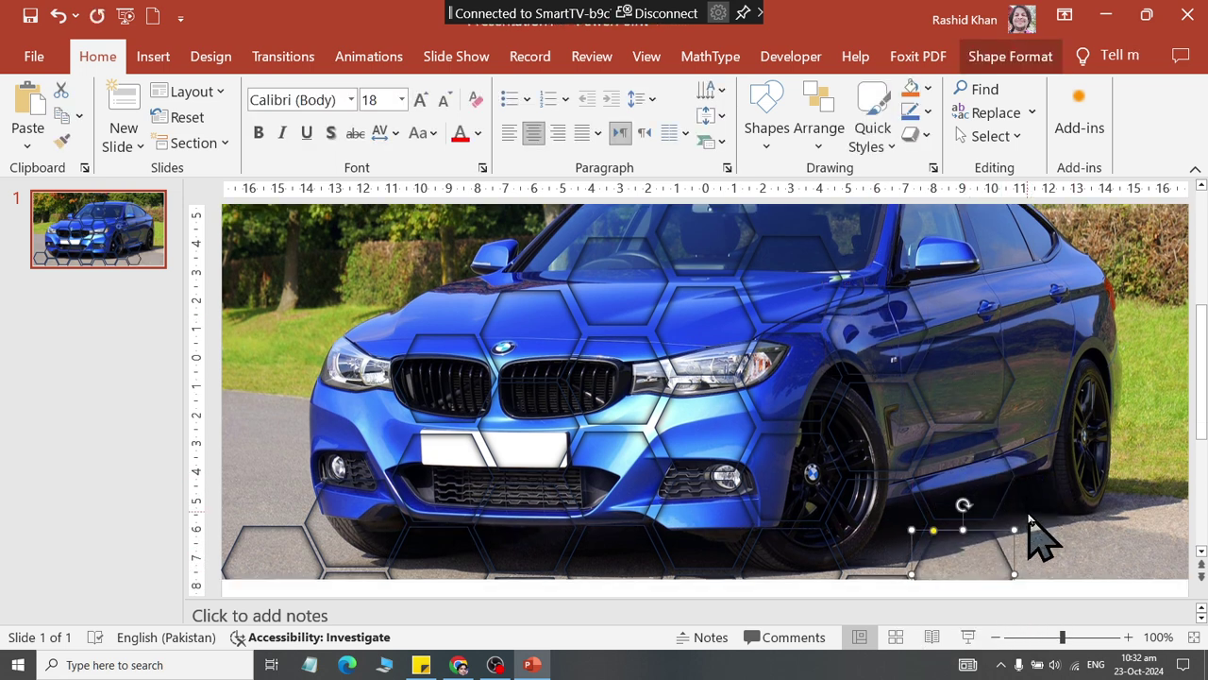
pyautogui.moveTo(988, 593); pyautogui.dragTo(984, 629)
pyautogui.press('Up')
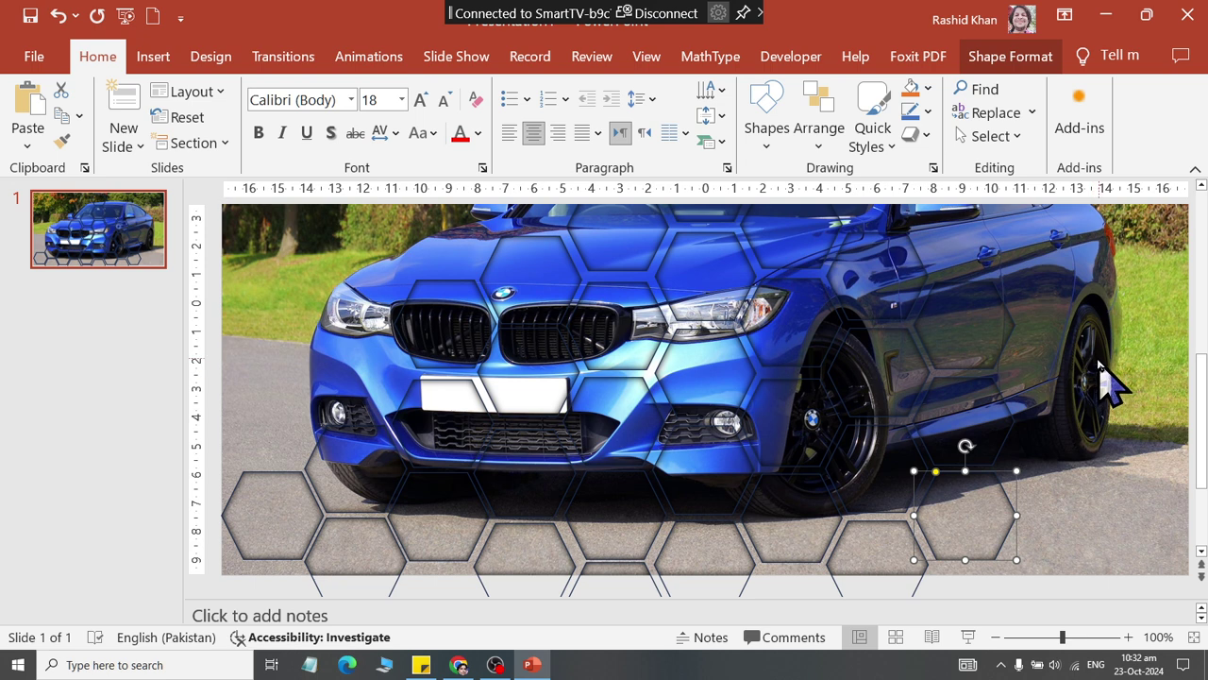
pyautogui.click(978, 329)
pyautogui.moveTo(992, 364)
pyautogui.mouseDown()
pyautogui.moveTo(991, 335)
pyautogui.moveTo(1081, 377)
pyautogui.mouseUp()
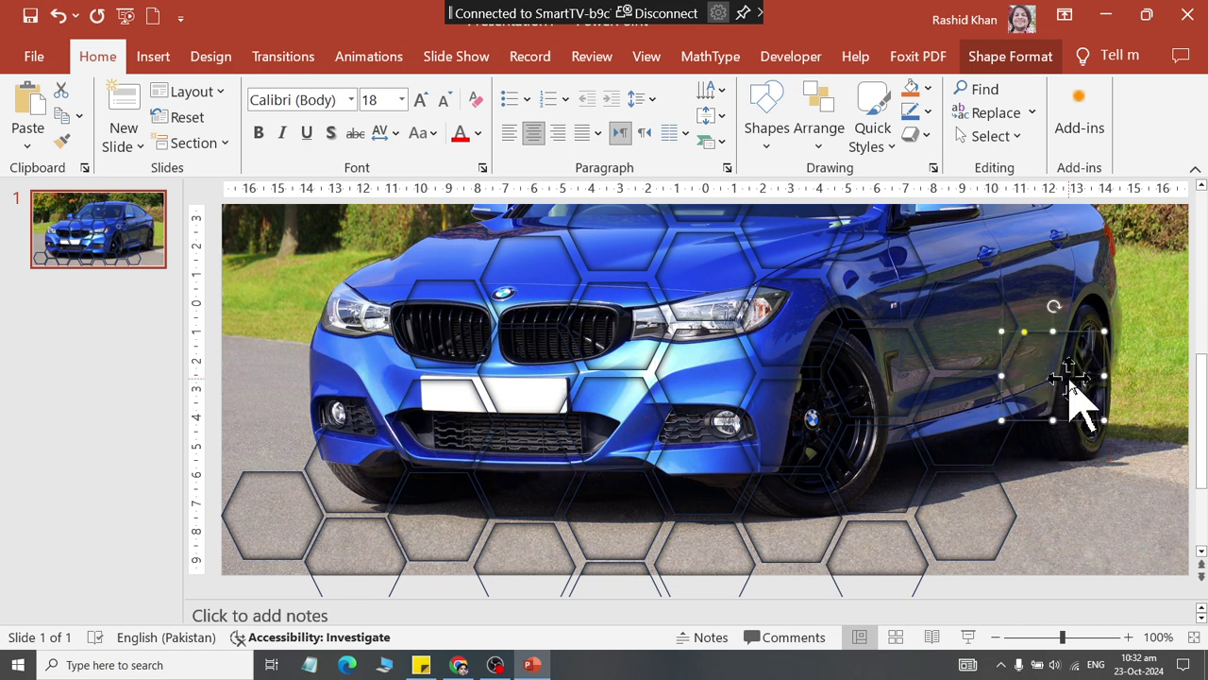
# Undo the stray copy and duplicate the hexagon pair onto the slide's right edge beside the rear wheel
pyautogui.moveTo(1025, 418)
pyautogui.mouseDown()
pyautogui.moveTo(1111, 490)
pyautogui.moveTo(1114, 512)
pyautogui.mouseUp()
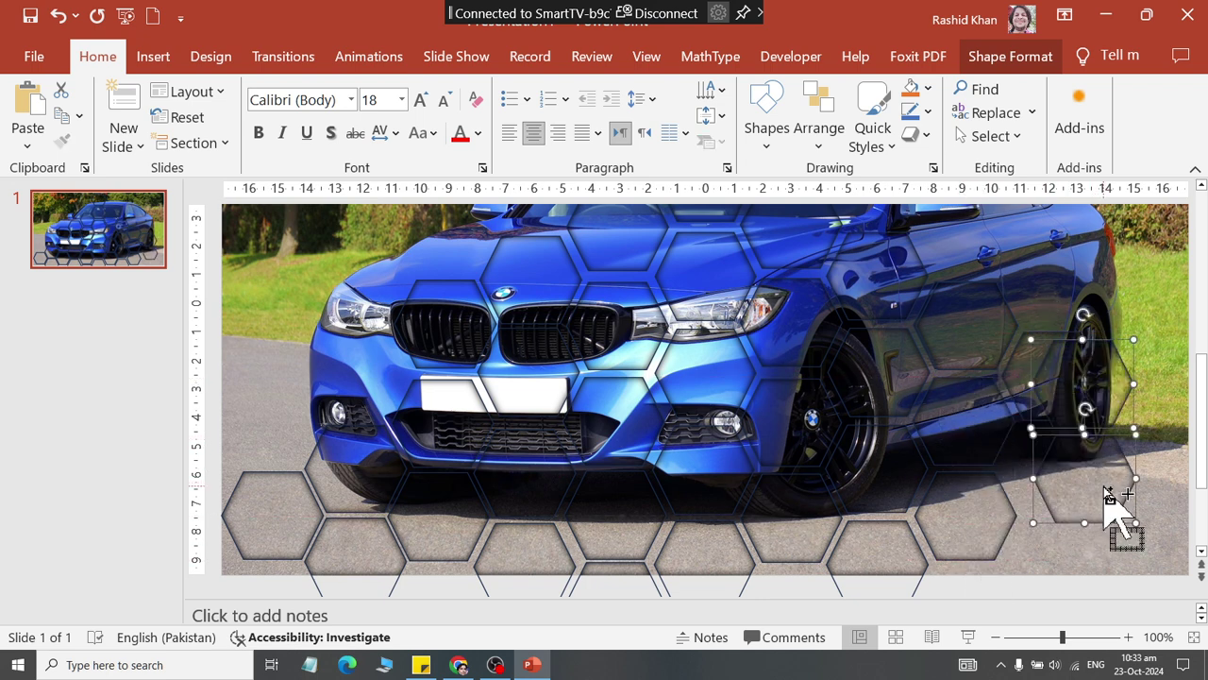
pyautogui.hotkey('ctrl', 'z')
pyautogui.hotkey('ctrl', 'z')
pyautogui.moveTo(1000, 477)
pyautogui.mouseDown()
pyautogui.moveTo(1078, 454)
pyautogui.moveTo(1074, 469)
pyautogui.moveTo(987, 512)
pyautogui.moveTo(1074, 572)
pyautogui.moveTo(1055, 566)
pyautogui.moveTo(1054, 464)
pyautogui.moveTo(1037, 464)
pyautogui.moveTo(1133, 517)
pyautogui.mouseUp()
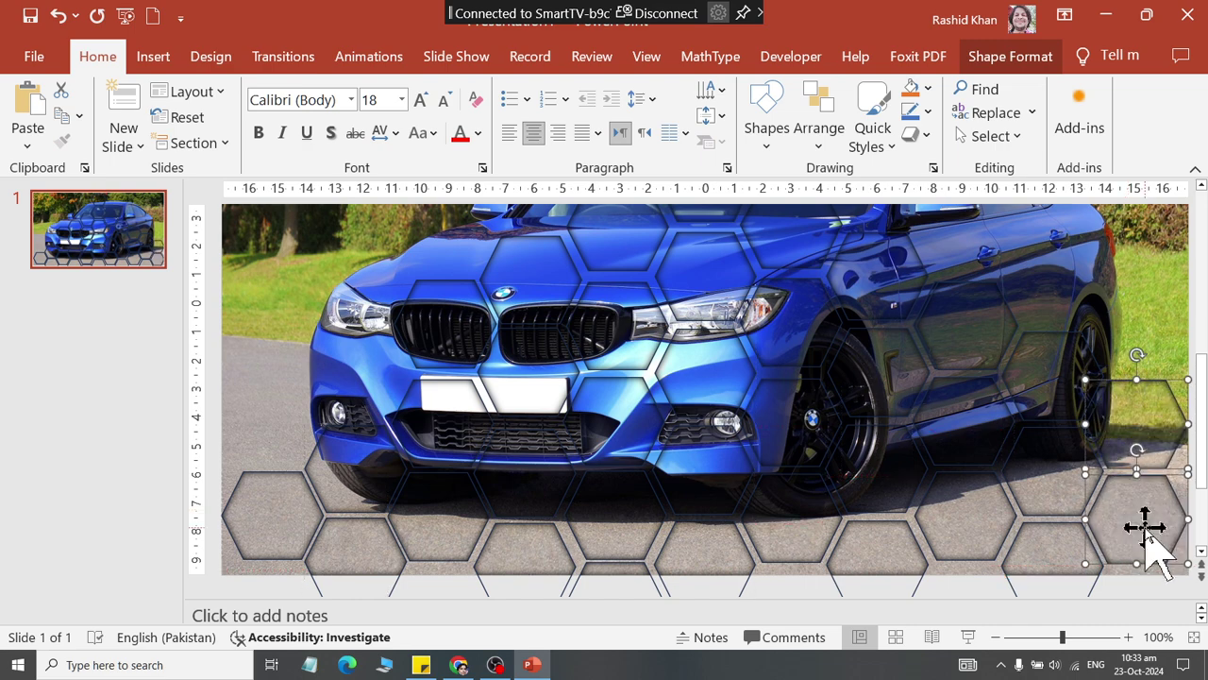
pyautogui.keyDown('ctrl'); pyautogui.scroll(-2, 1085, 354); pyautogui.keyUp('ctrl')
# Place hexagon copies past the slide's right edge, near the bottom-right hexagon
pyautogui.moveTo(1050, 358); pyautogui.dragTo(1051, 360)
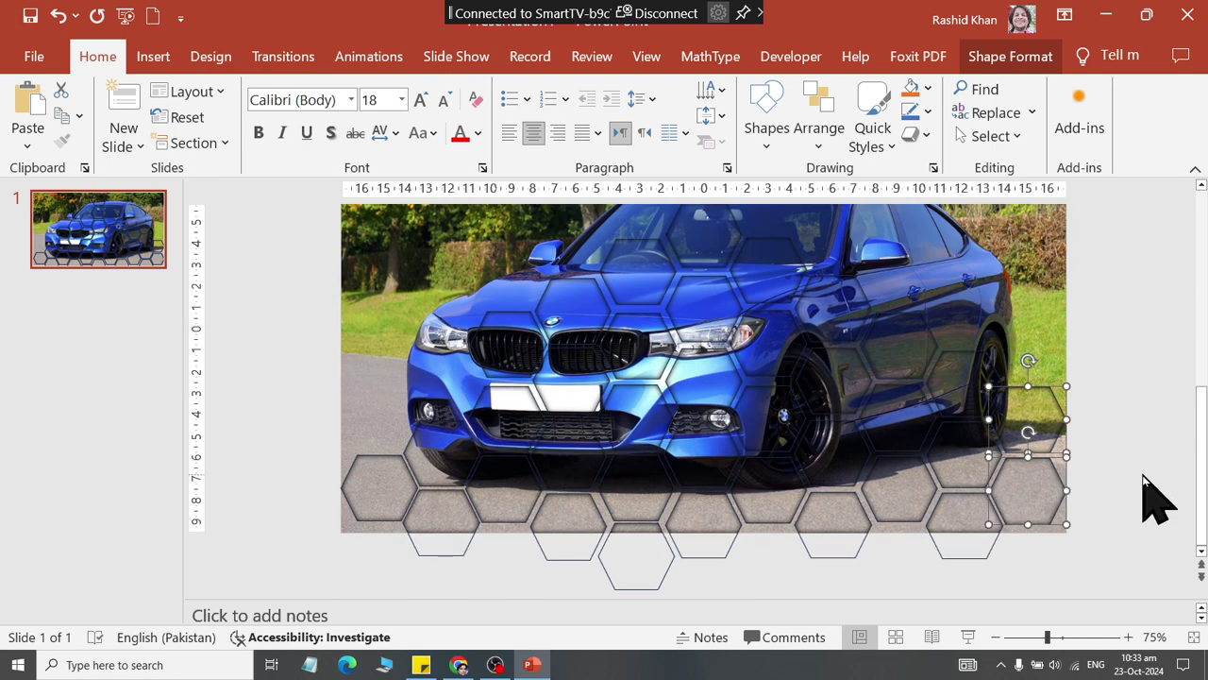
pyautogui.click(1099, 528)
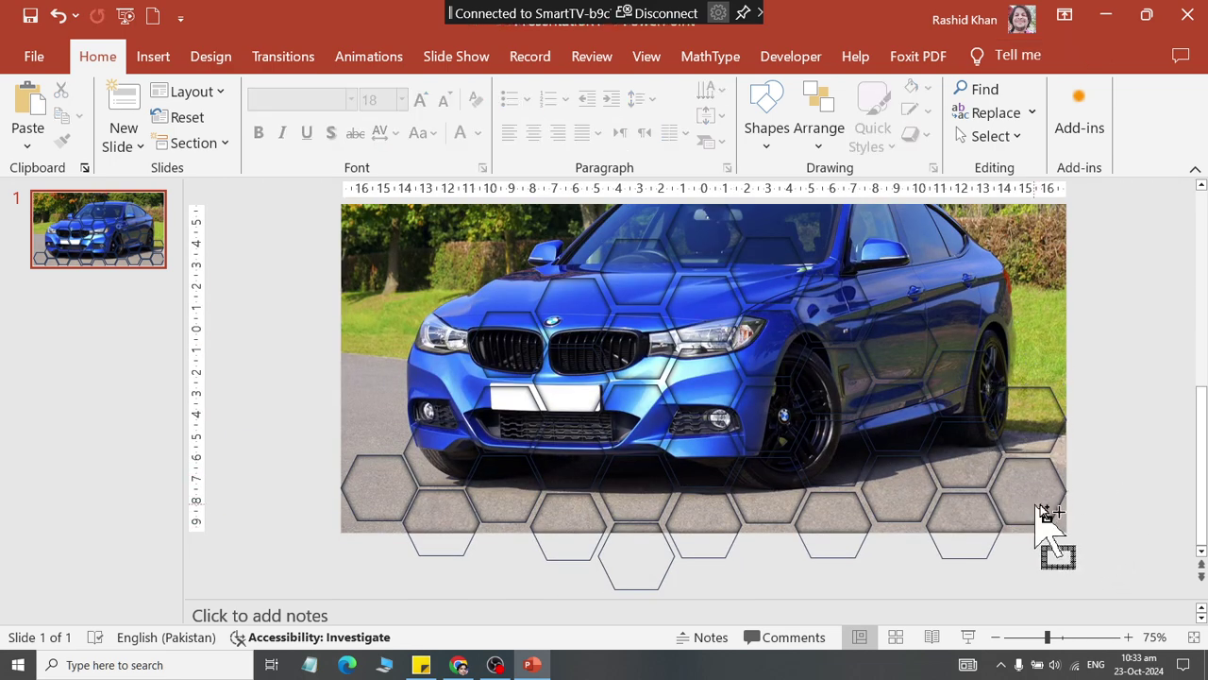
pyautogui.moveTo(1045, 513); pyautogui.dragTo(1055, 577)
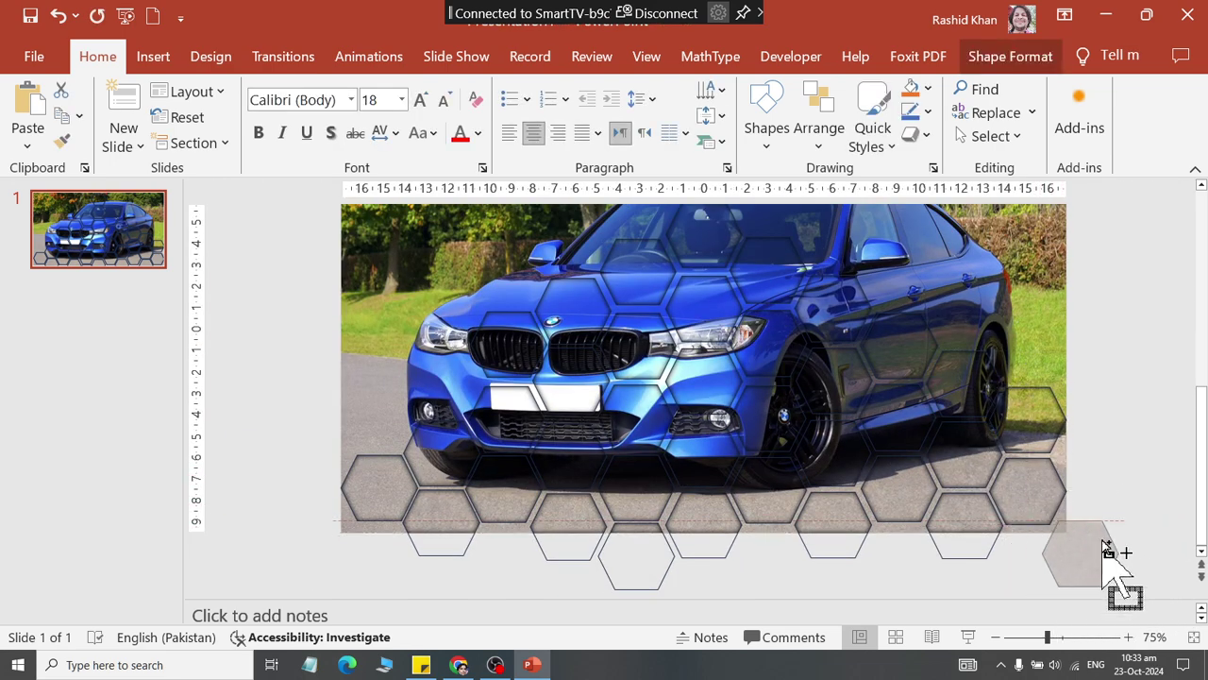
pyautogui.moveTo(1054, 577)
pyautogui.mouseDown()
pyautogui.moveTo(1125, 495)
pyautogui.moveTo(1110, 478)
pyautogui.mouseUp()
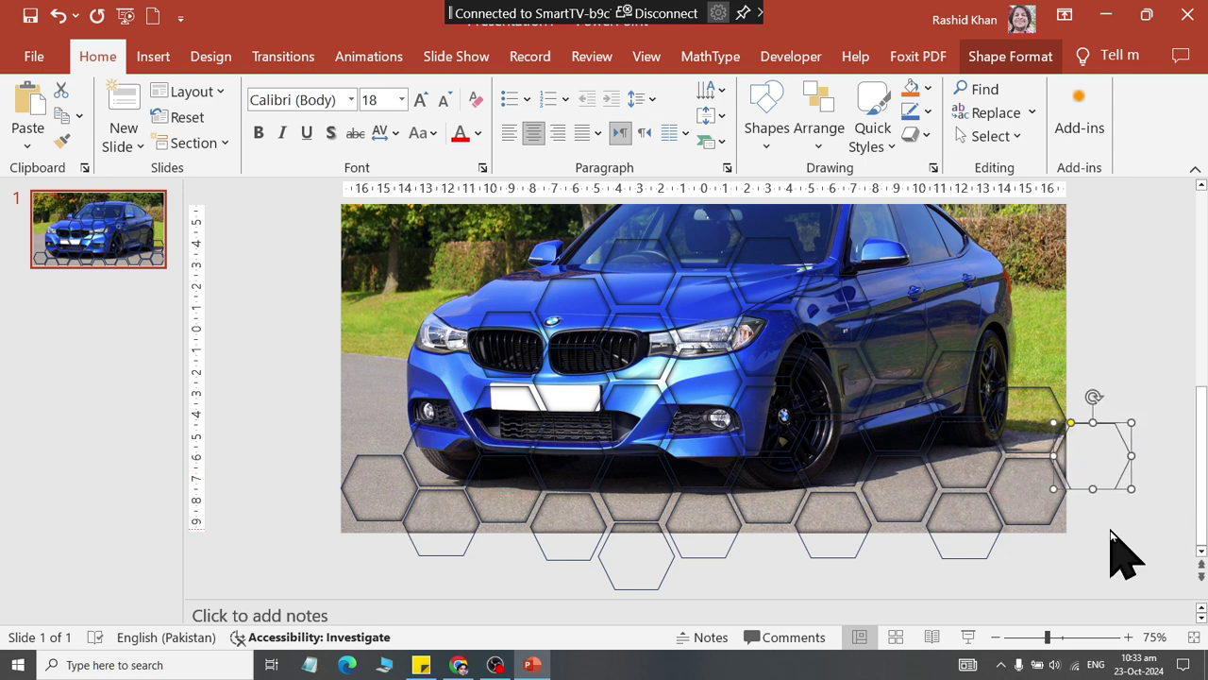
# Copy the lower-left hexagon into the empty left slot and twice past the slide's left edge
pyautogui.click(668, 555)
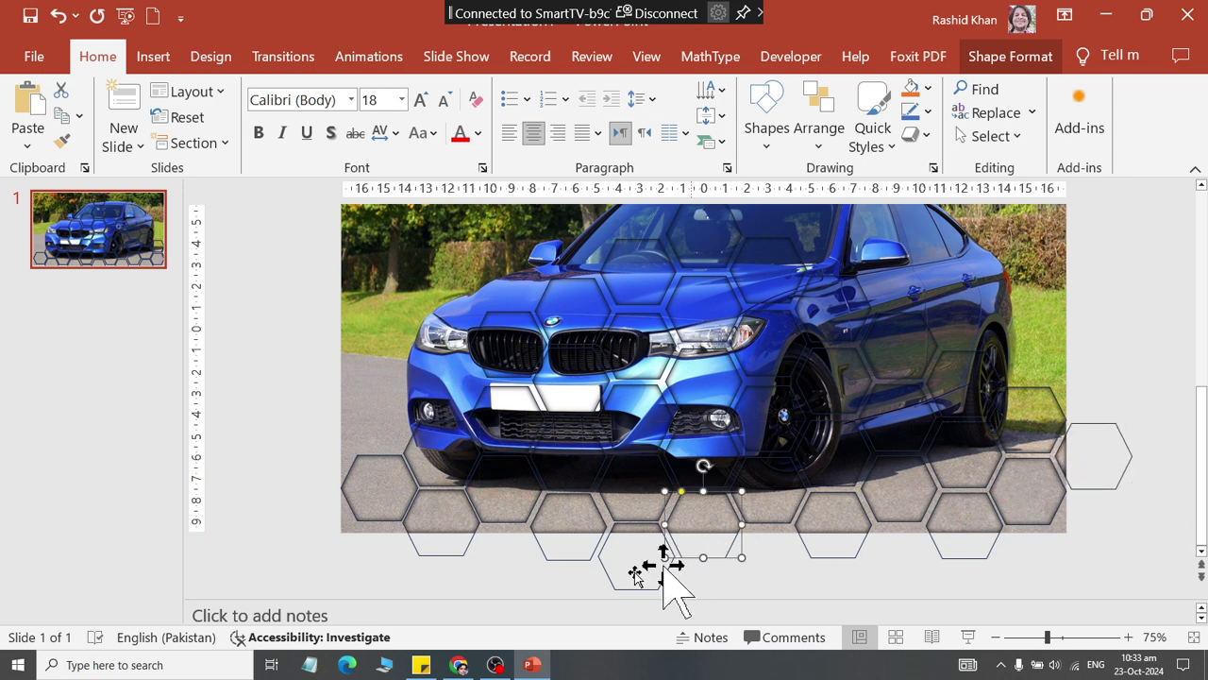
pyautogui.click(342, 472)
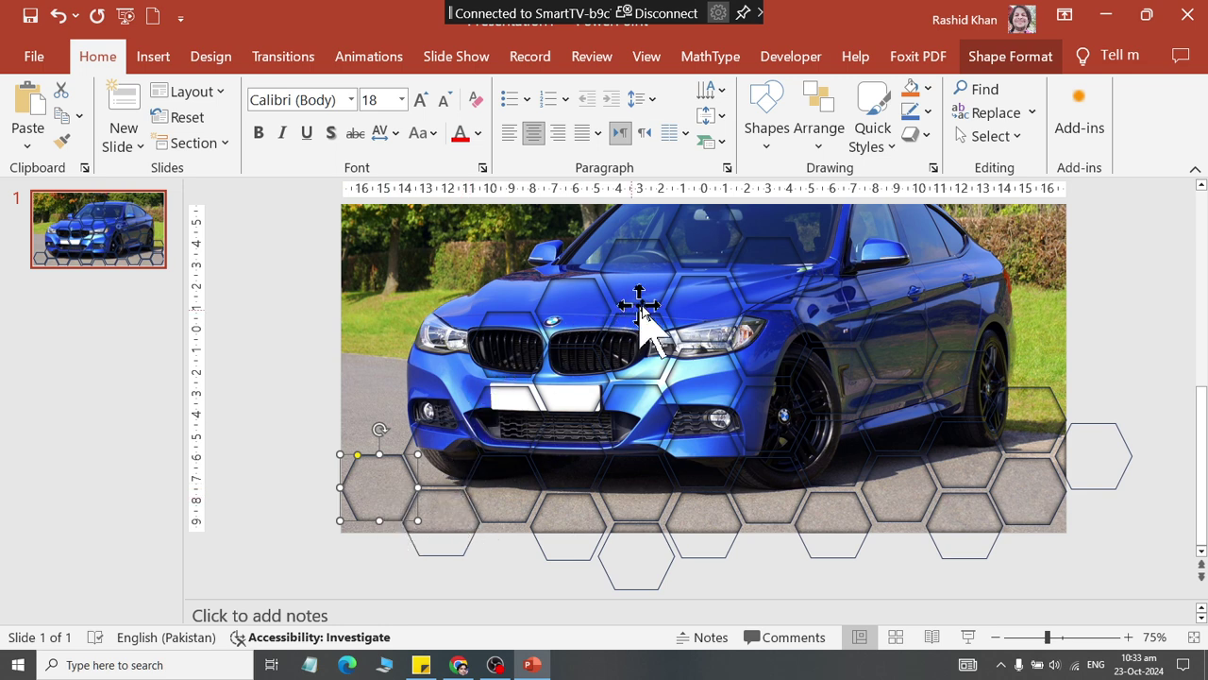
pyautogui.moveTo(444, 443)
pyautogui.mouseDown()
pyautogui.moveTo(421, 371)
pyautogui.moveTo(459, 372)
pyautogui.mouseUp()
pyautogui.hotkey('ctrl', 'Right')
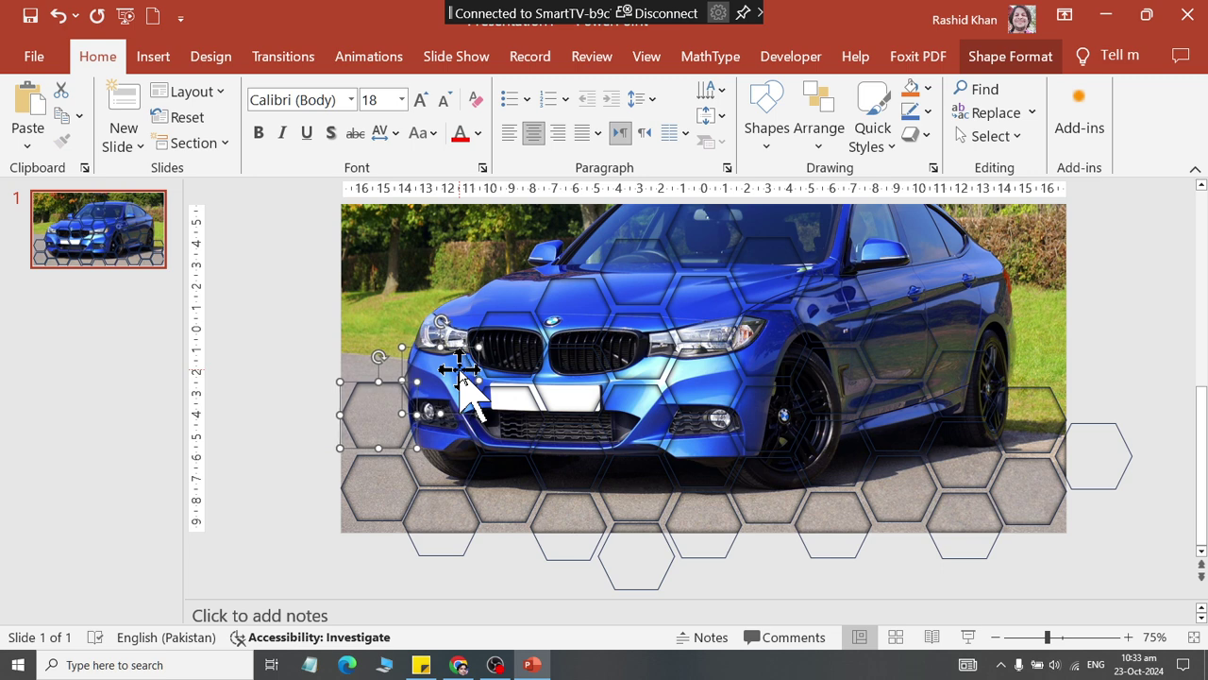
pyautogui.moveTo(463, 379); pyautogui.dragTo(385, 422)
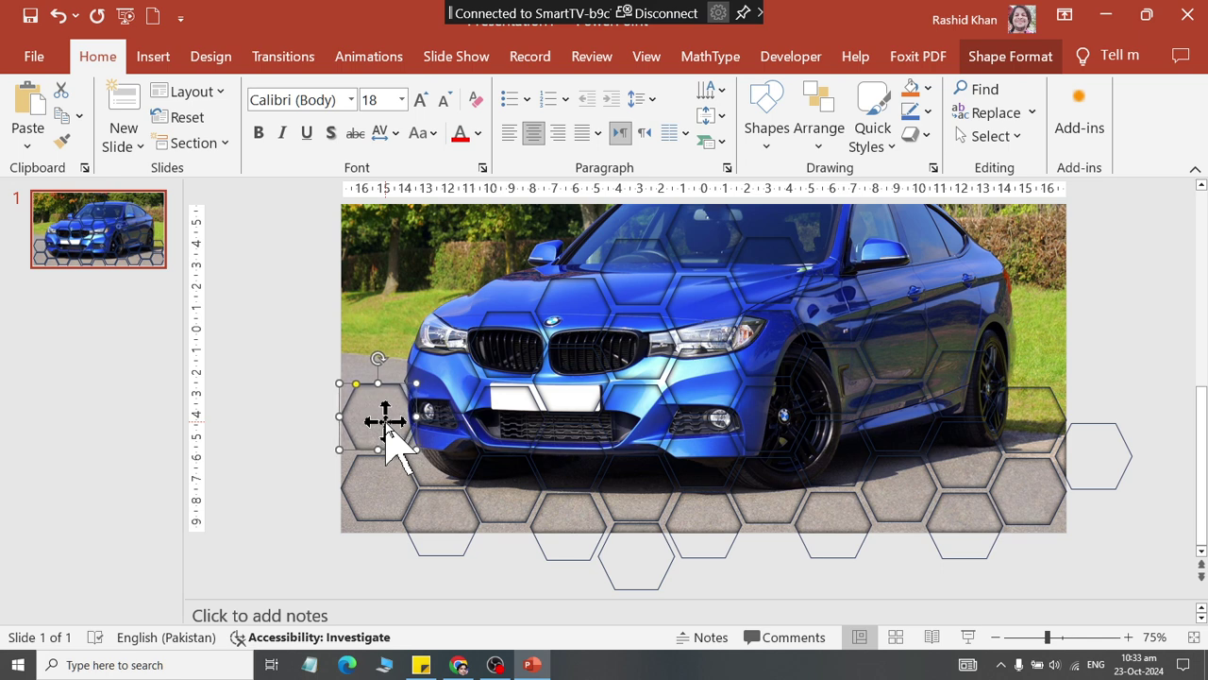
pyautogui.moveTo(385, 422); pyautogui.dragTo(313, 445)
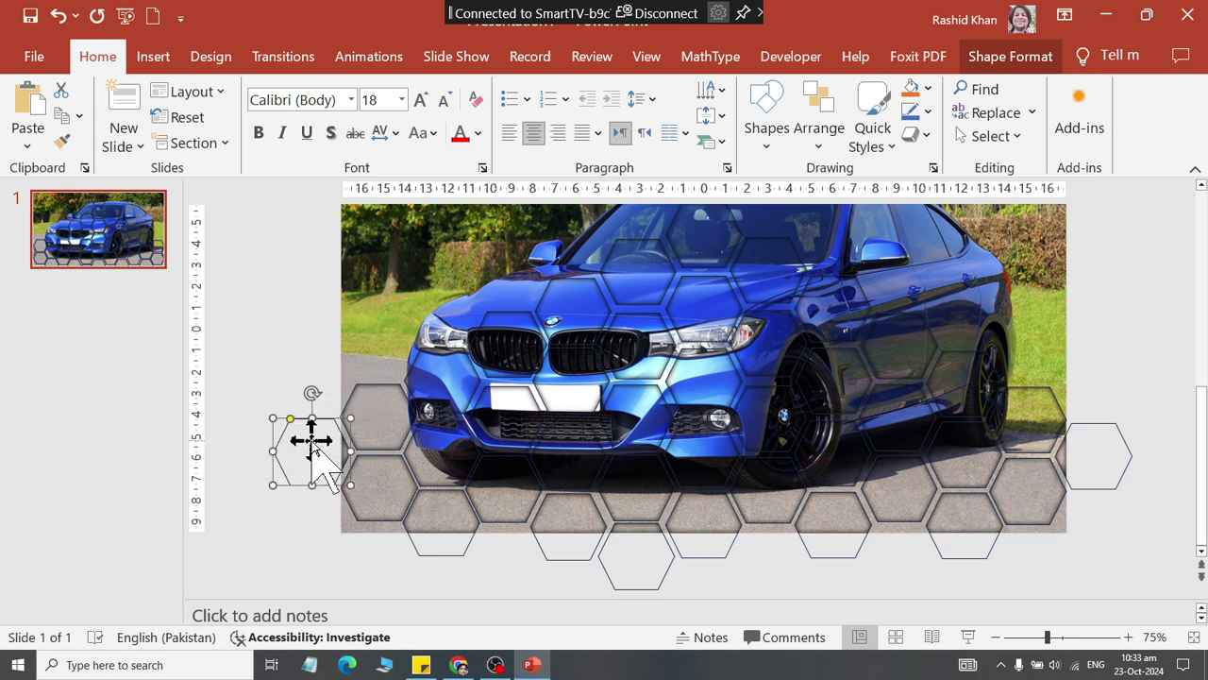
pyautogui.moveTo(451, 552)
pyautogui.mouseDown()
pyautogui.moveTo(322, 551)
pyautogui.moveTo(326, 536)
pyautogui.mouseUp()
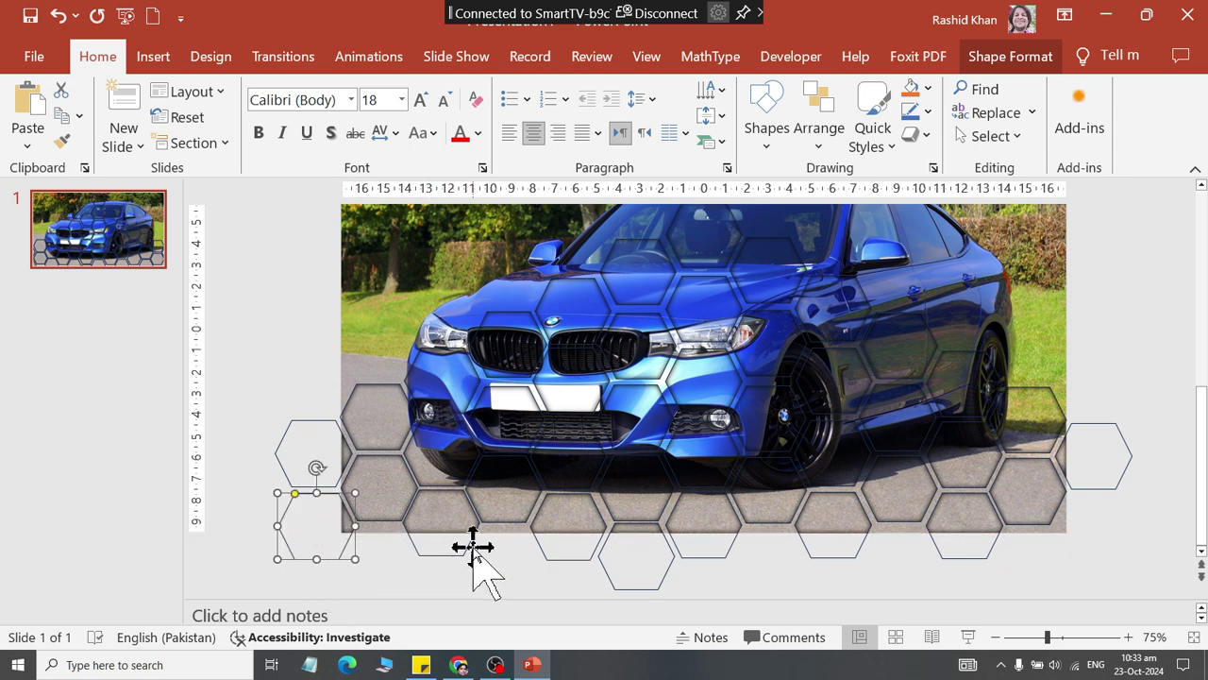
pyautogui.click(1054, 588)
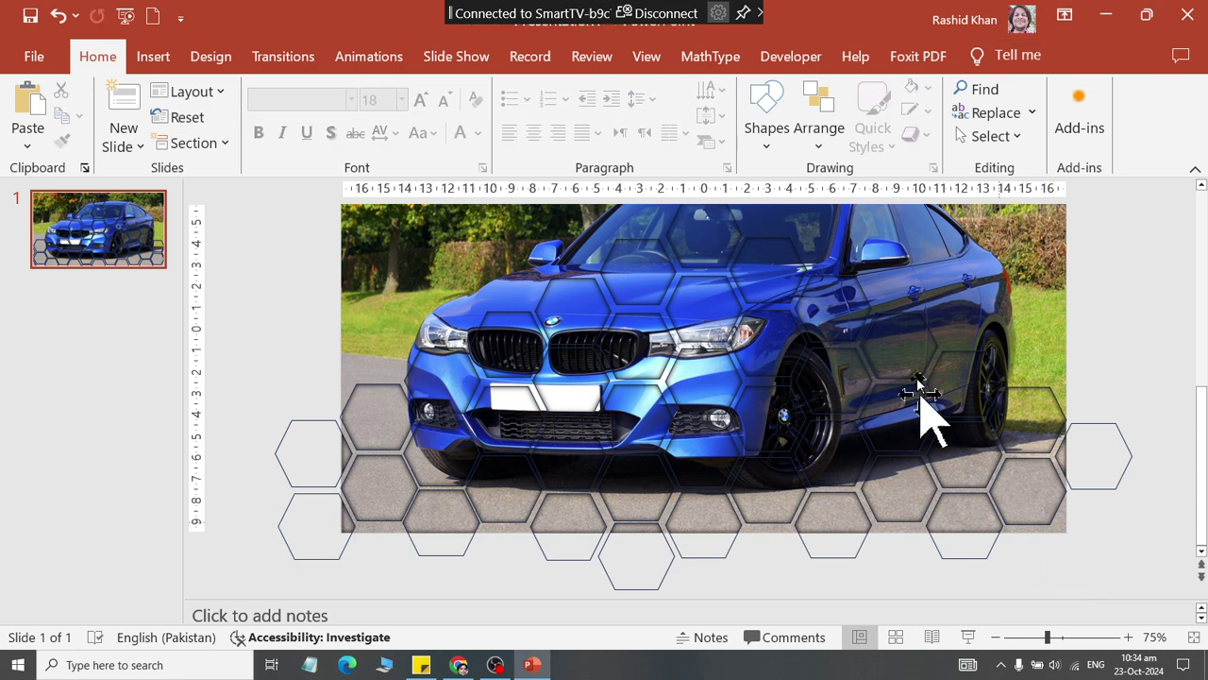
pyautogui.scroll(2, 920, 377)
pyautogui.scroll(1, 913, 350)
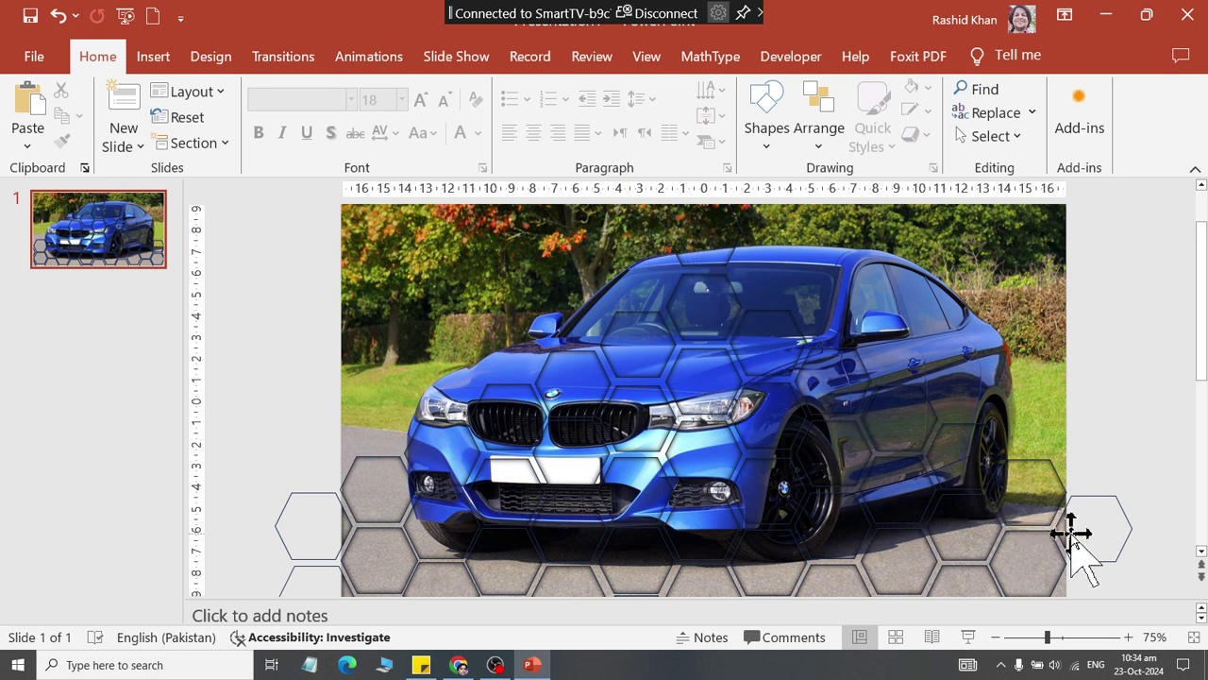
pyautogui.click(637, 571)
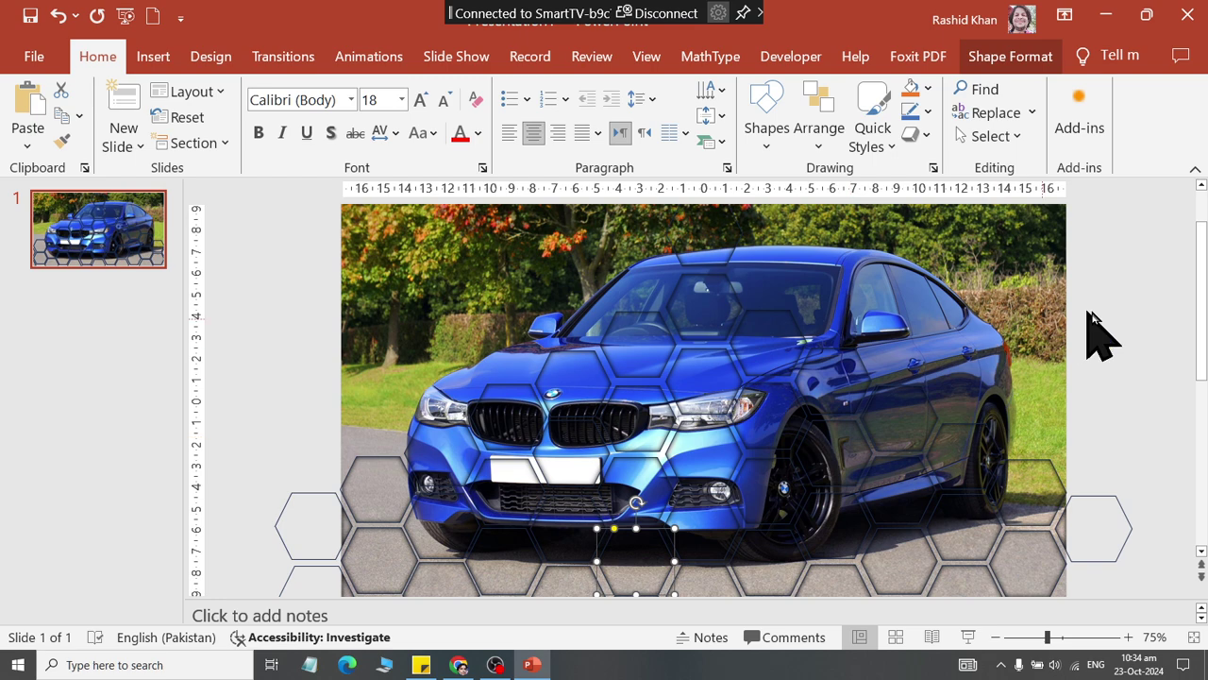
pyautogui.click(1058, 338)
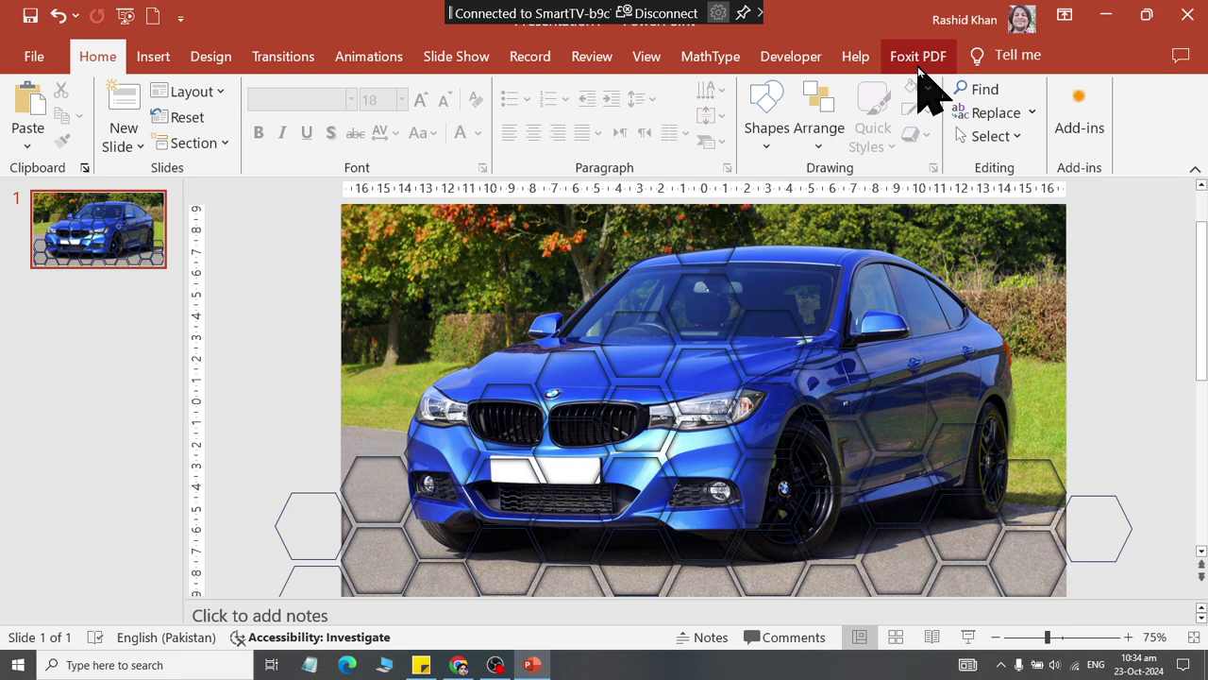
# Open the Selection Pane and locate Hexagons 63, 3, 10 and 6 on the slide
pyautogui.click(1016, 136)
pyautogui.click(1015, 219)
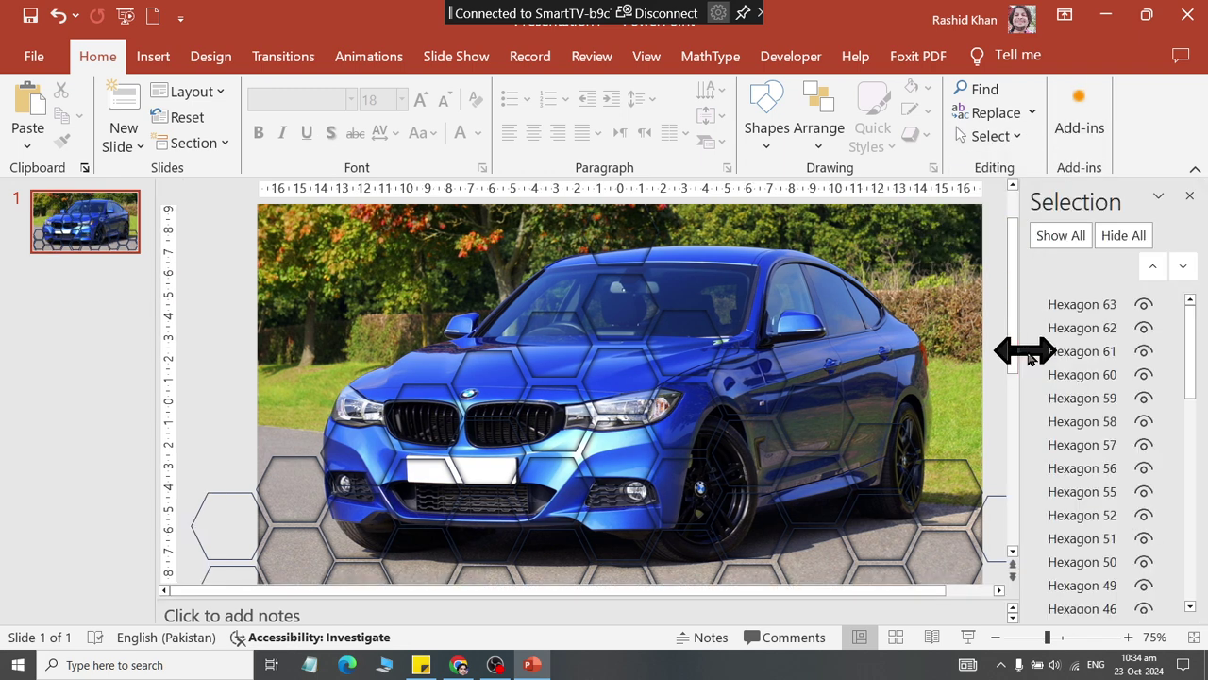
pyautogui.click(1115, 312)
pyautogui.moveTo(1191, 391); pyautogui.dragTo(1127, 619)
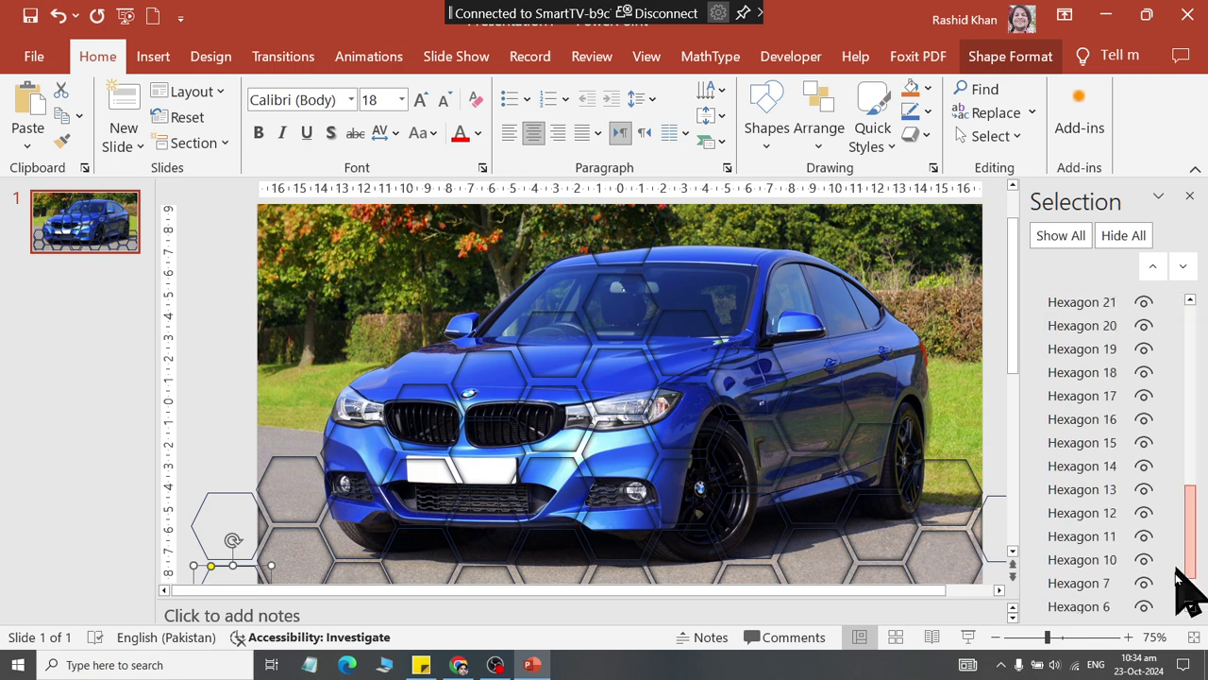
pyautogui.click(1102, 602)
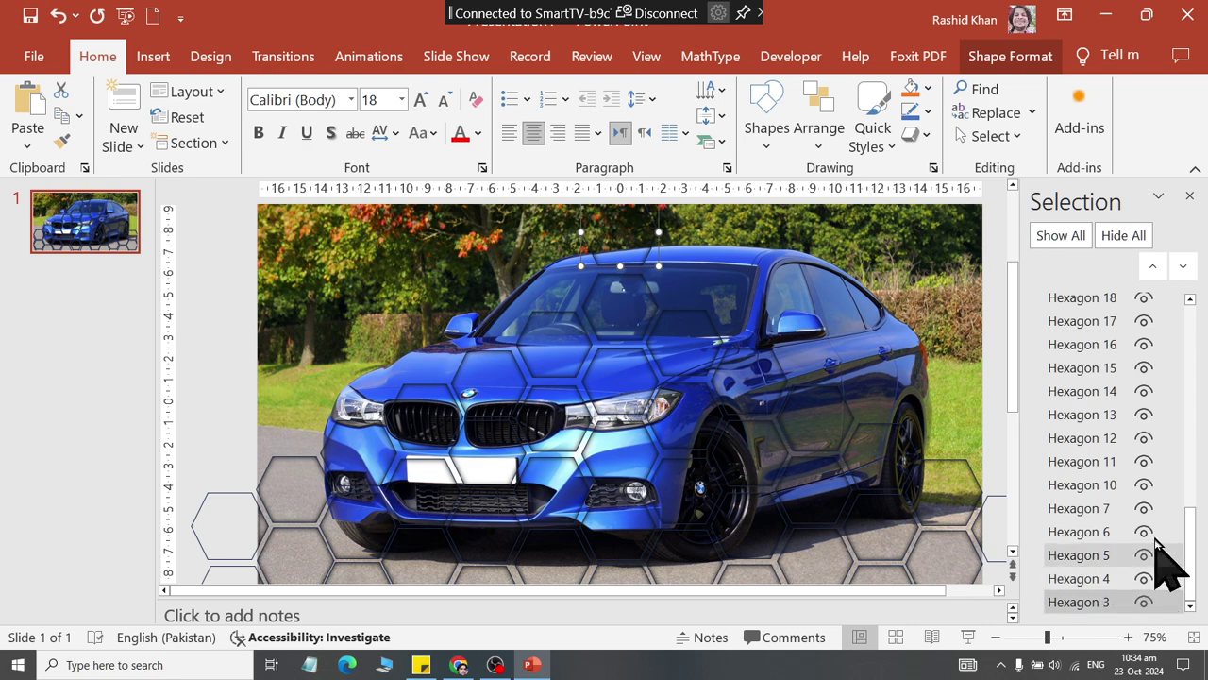
pyautogui.moveTo(1192, 555)
pyautogui.mouseDown()
pyautogui.moveTo(1187, 339)
pyautogui.moveTo(1183, 572)
pyautogui.mouseUp()
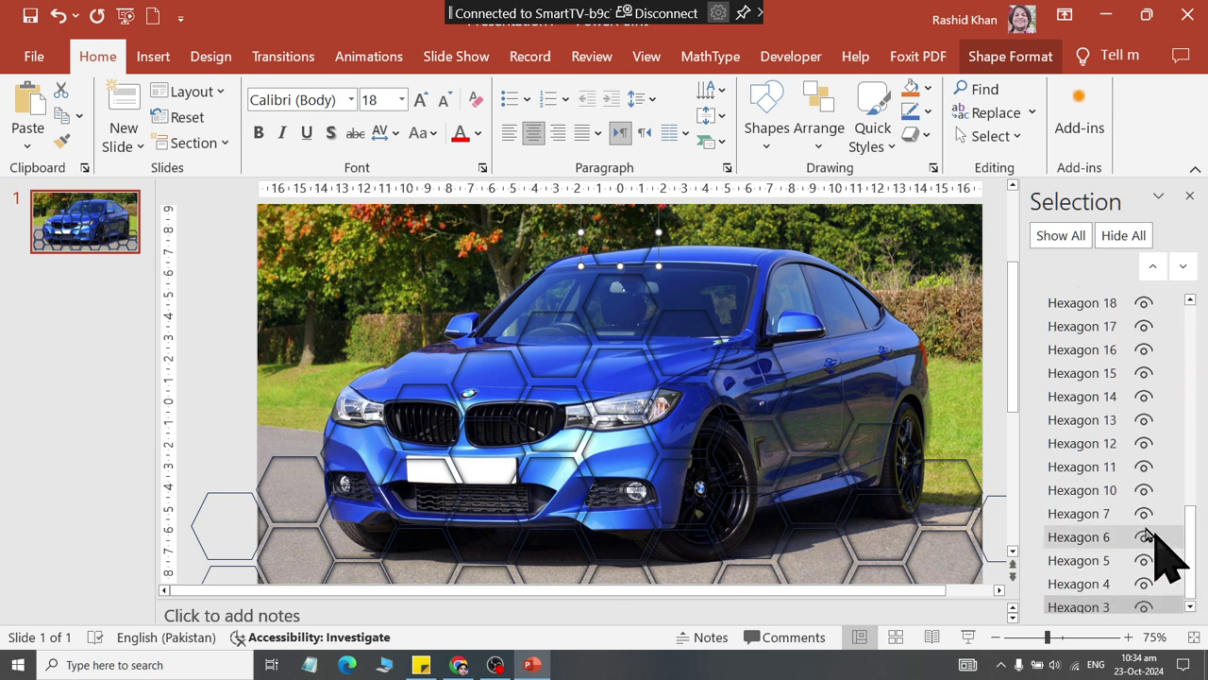
pyautogui.click(1104, 491)
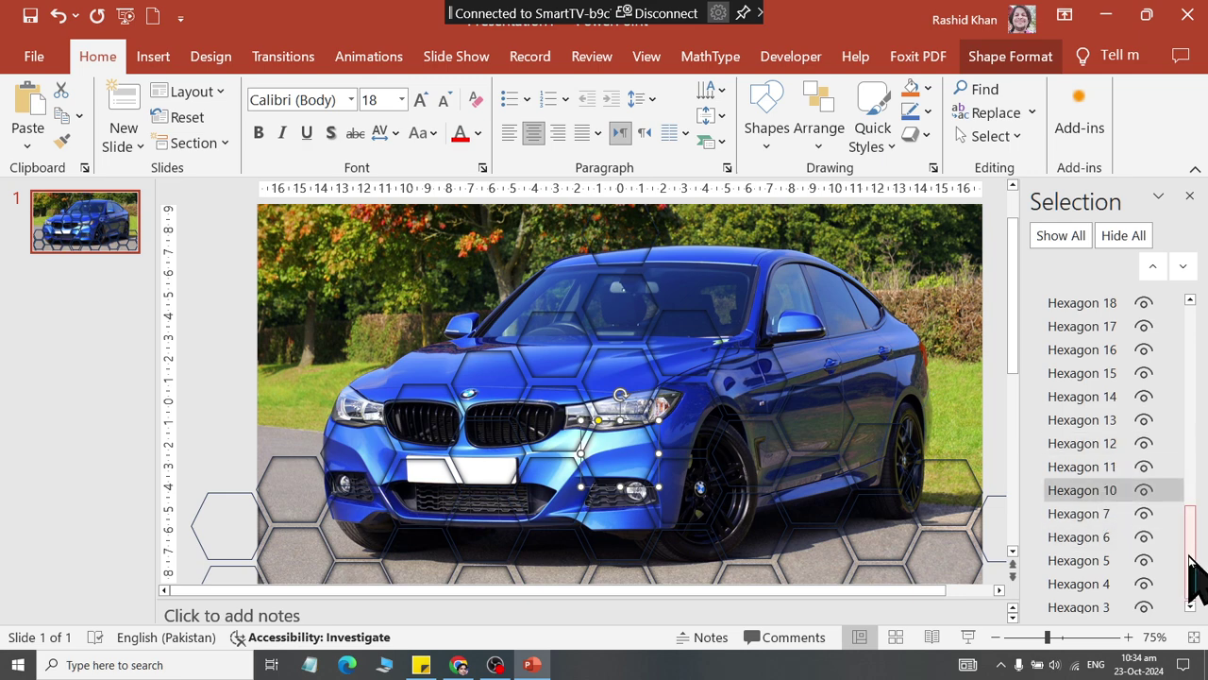
pyautogui.moveTo(1188, 562)
pyautogui.mouseDown()
pyautogui.moveTo(1181, 385)
pyautogui.moveTo(1180, 642)
pyautogui.mouseUp()
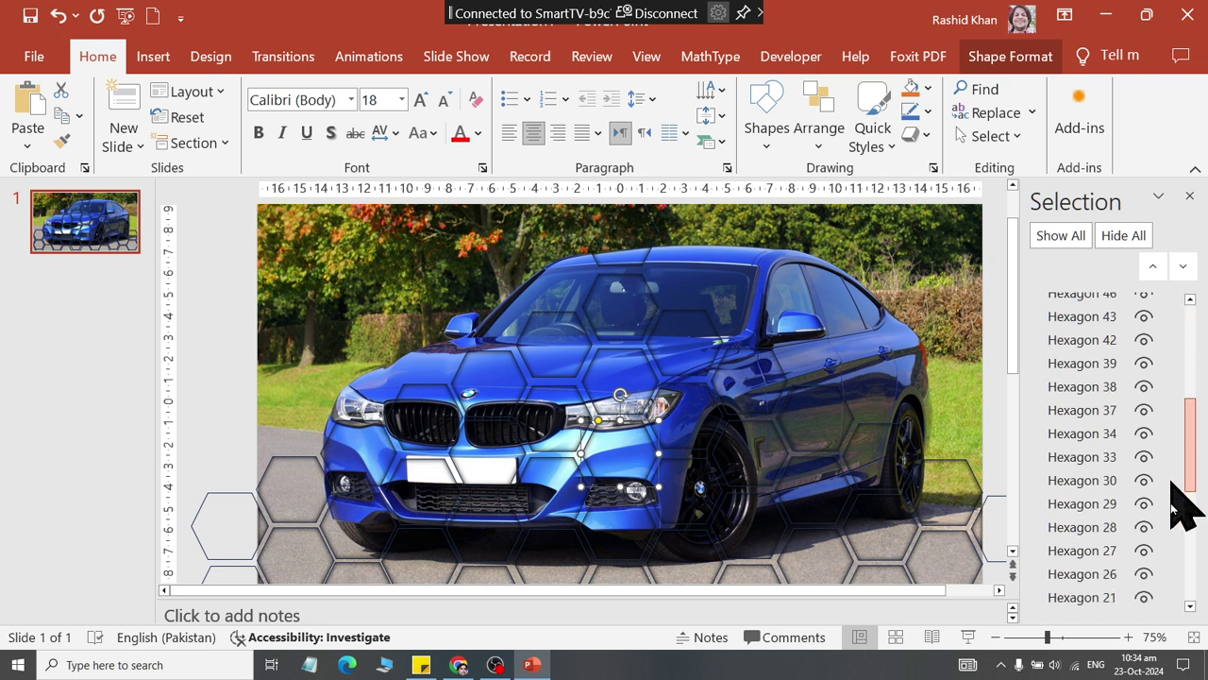
pyautogui.click(1101, 601)
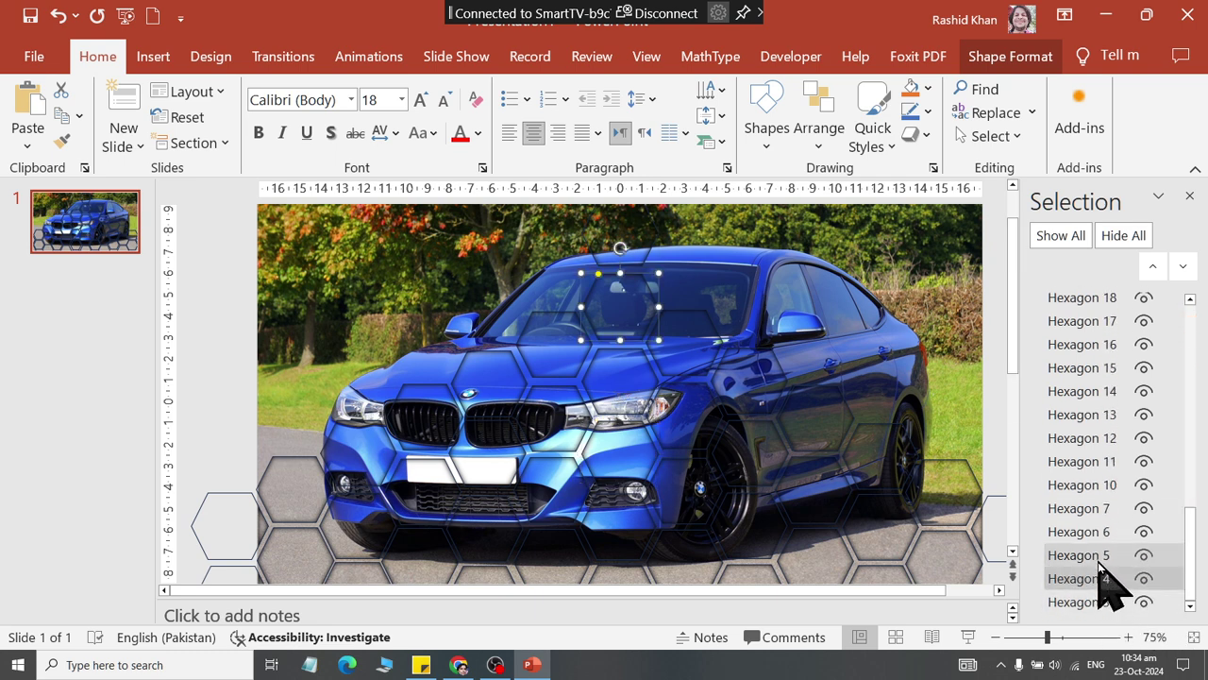
pyautogui.click(1099, 528)
# Select Hexagons 4 through 18 in the list one by one to identify each shape
pyautogui.click(1104, 509)
pyautogui.click(1101, 485)
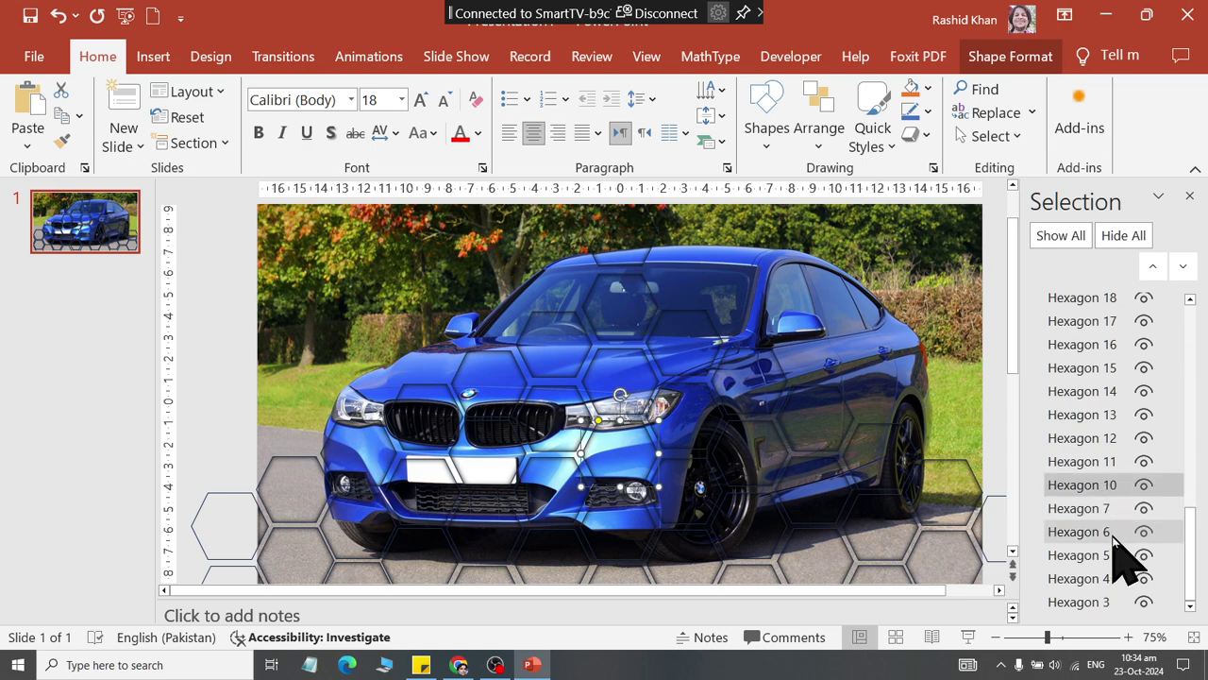
pyautogui.click(1103, 534)
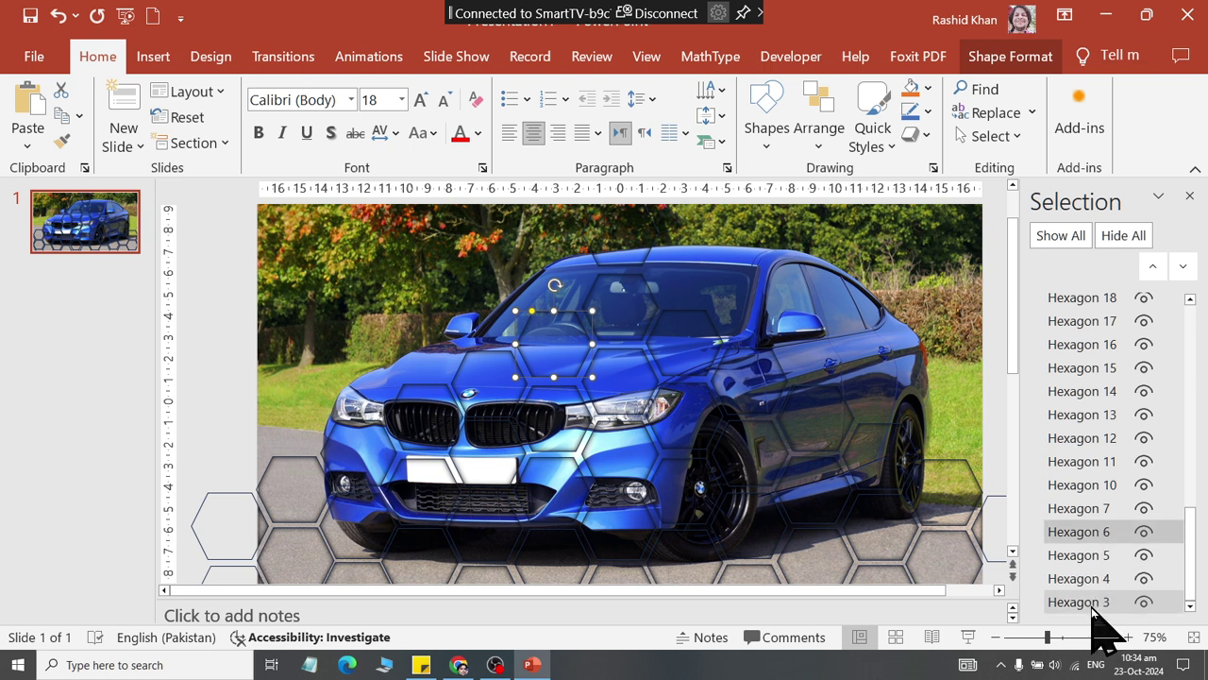
pyautogui.click(1099, 577)
pyautogui.click(1092, 553)
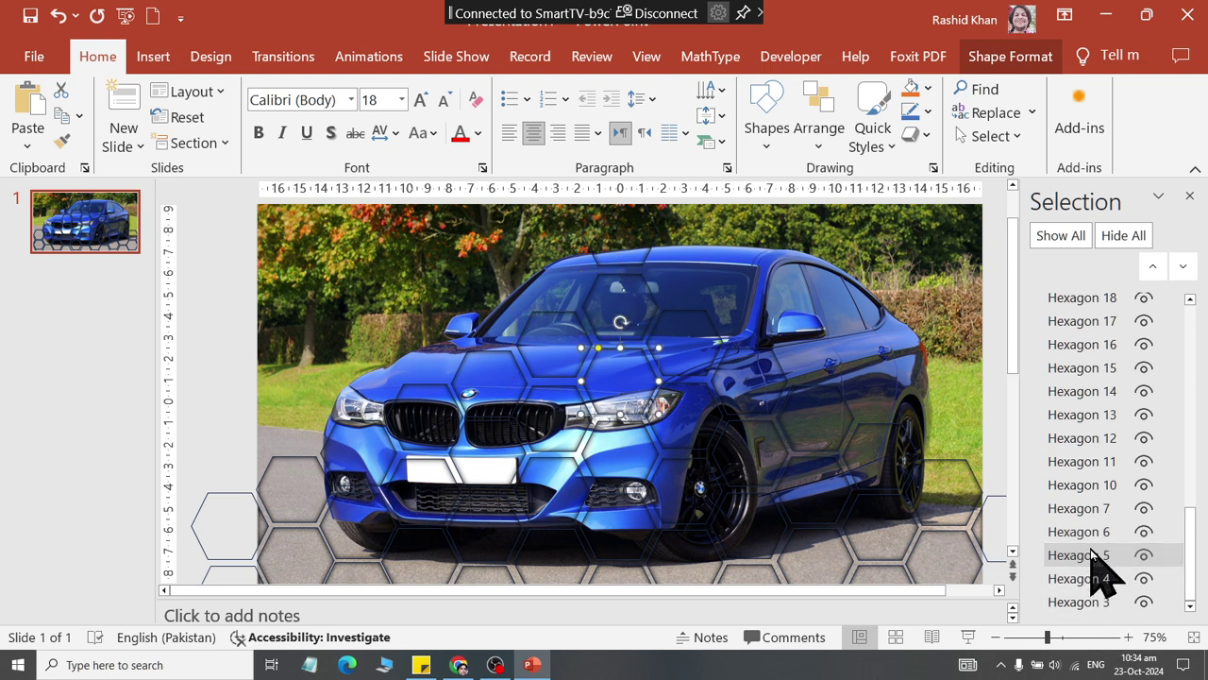
pyautogui.click(1093, 534)
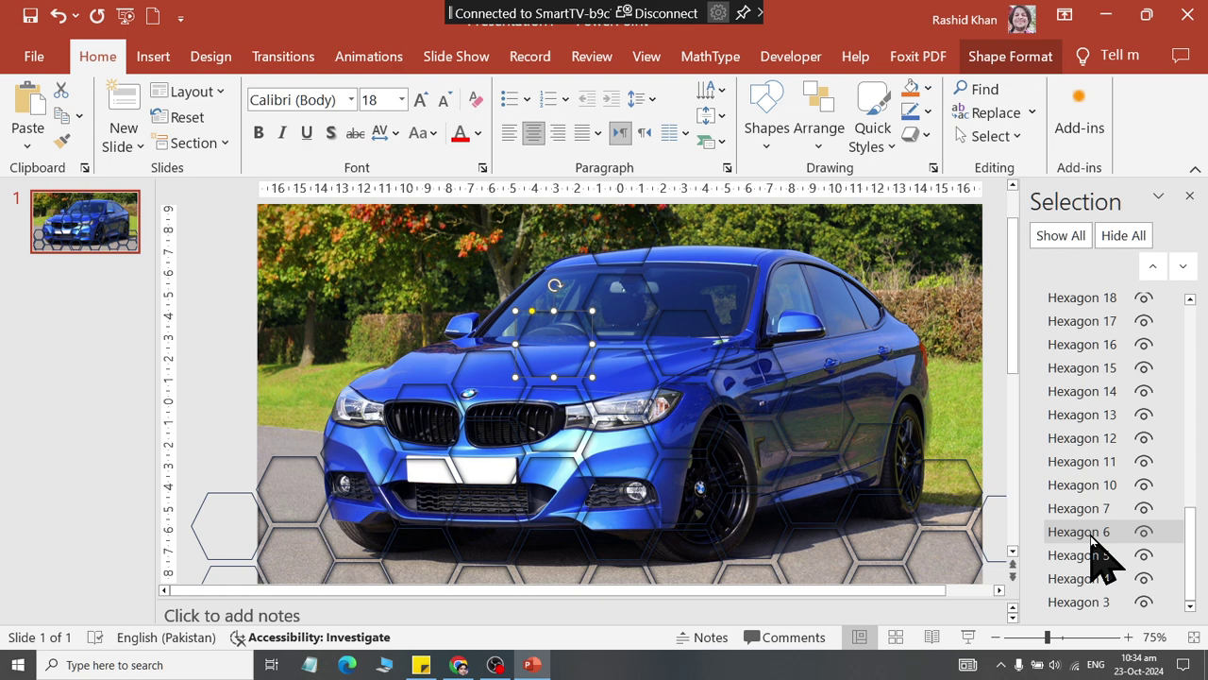
pyautogui.click(1093, 509)
pyautogui.click(1096, 486)
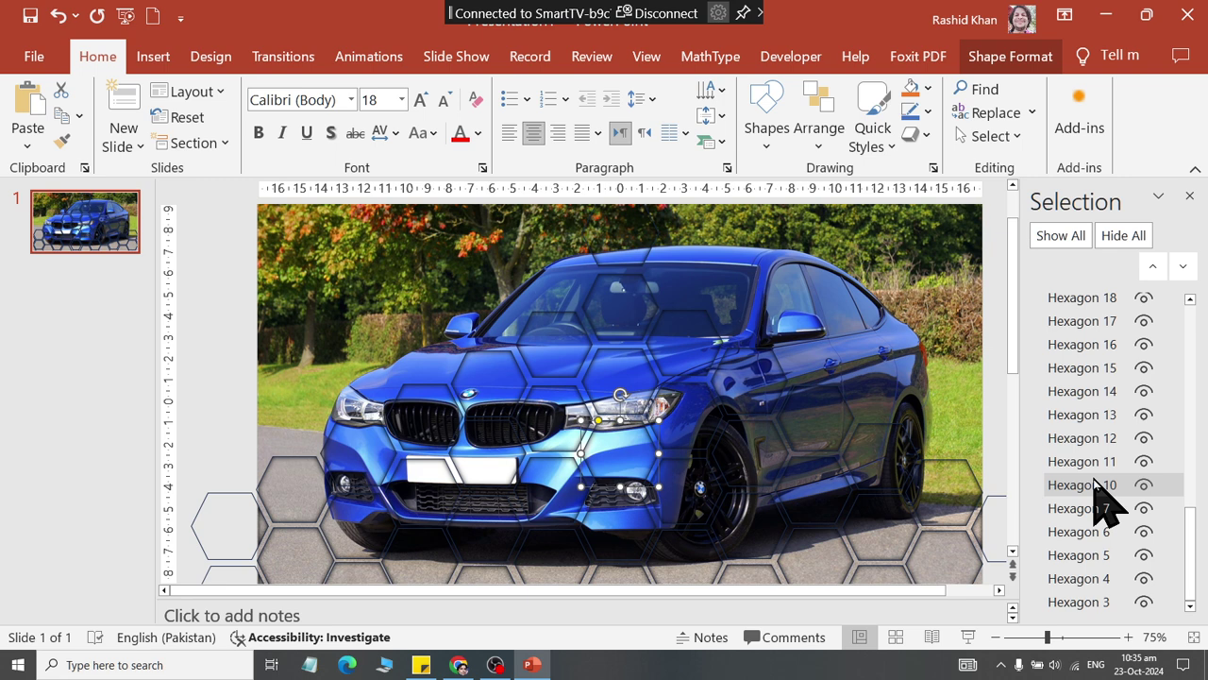
pyautogui.click(1097, 462)
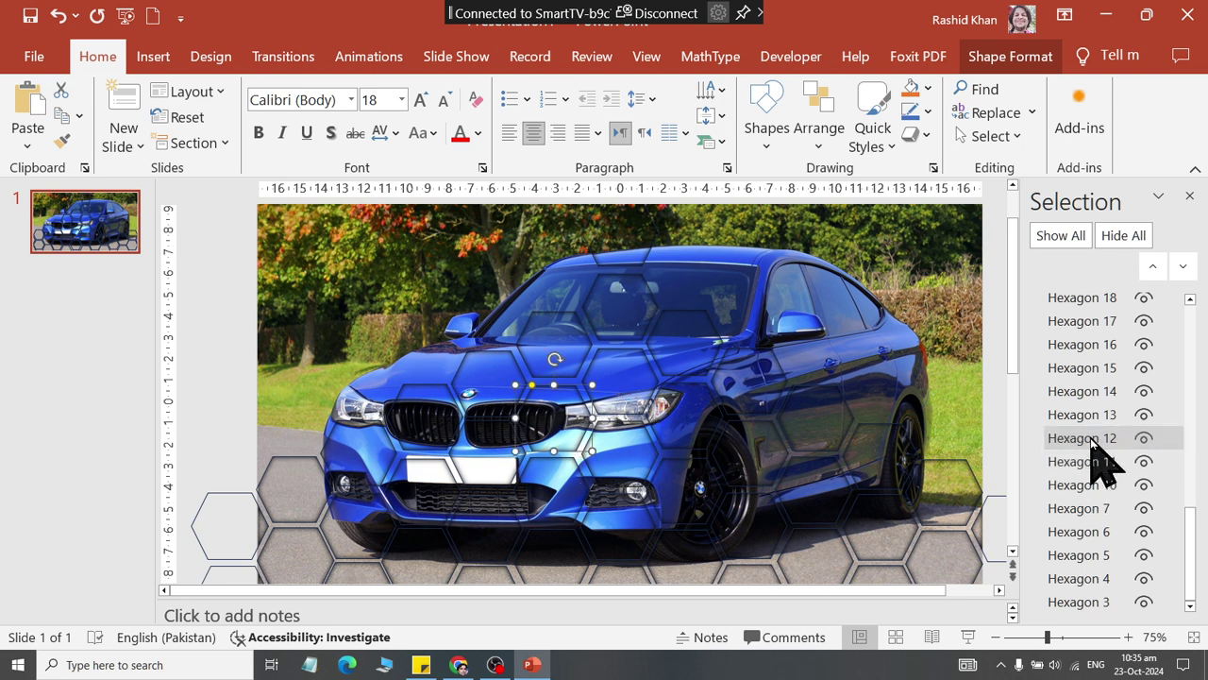
pyautogui.click(1097, 438)
pyautogui.click(1090, 394)
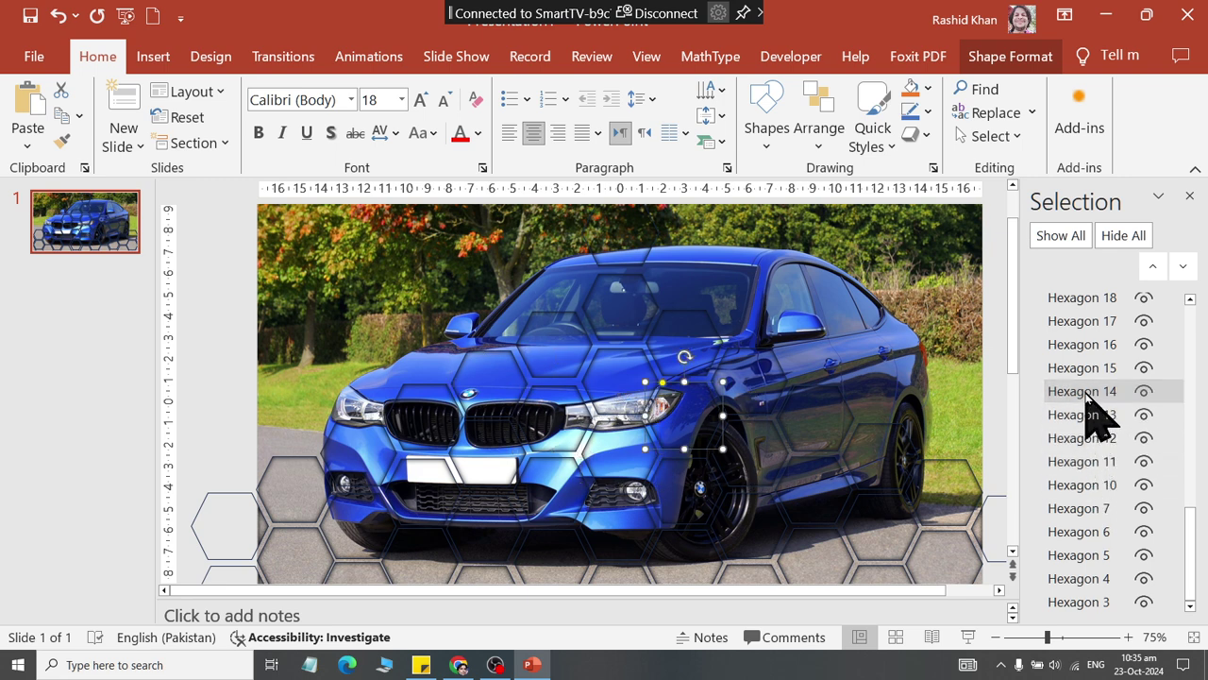
pyautogui.doubleClick(1084, 369)
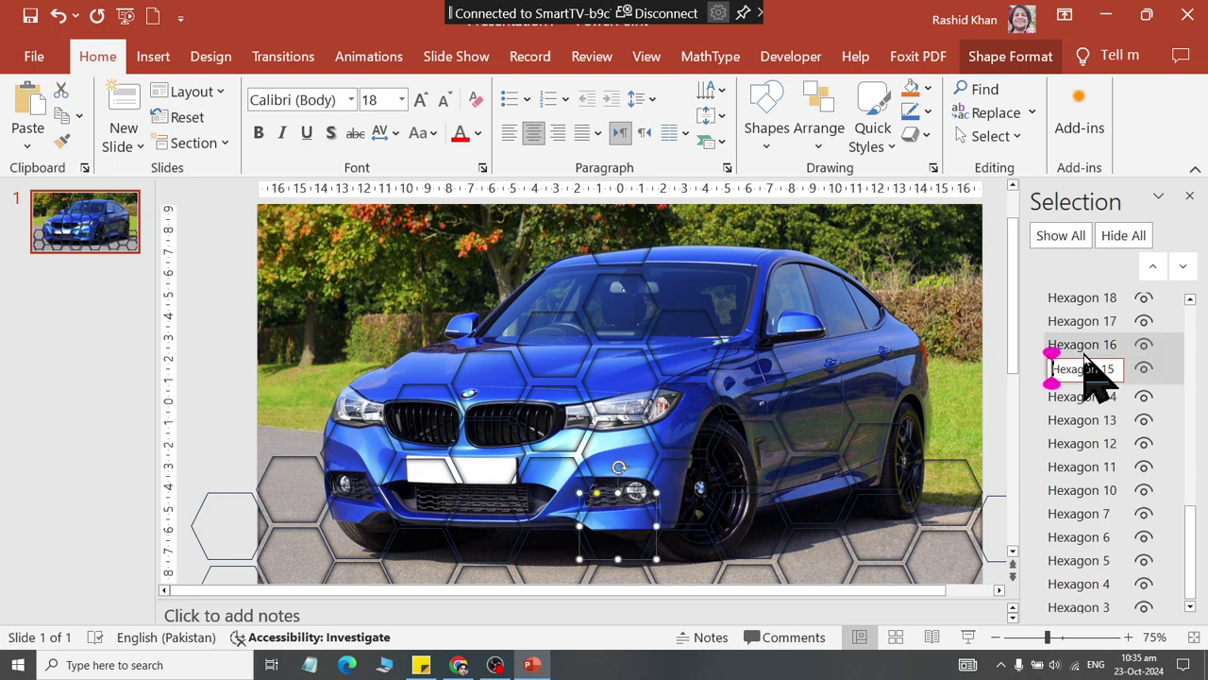
pyautogui.click(1085, 347)
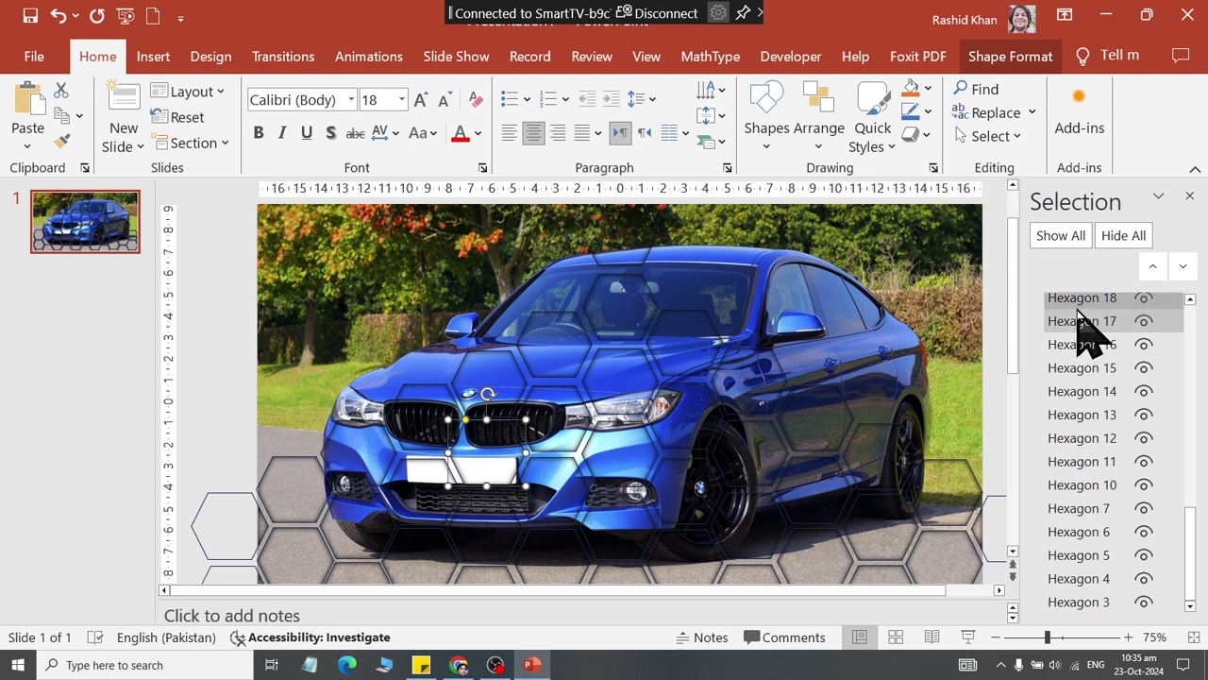
pyautogui.click(1083, 298)
pyautogui.click(1082, 298)
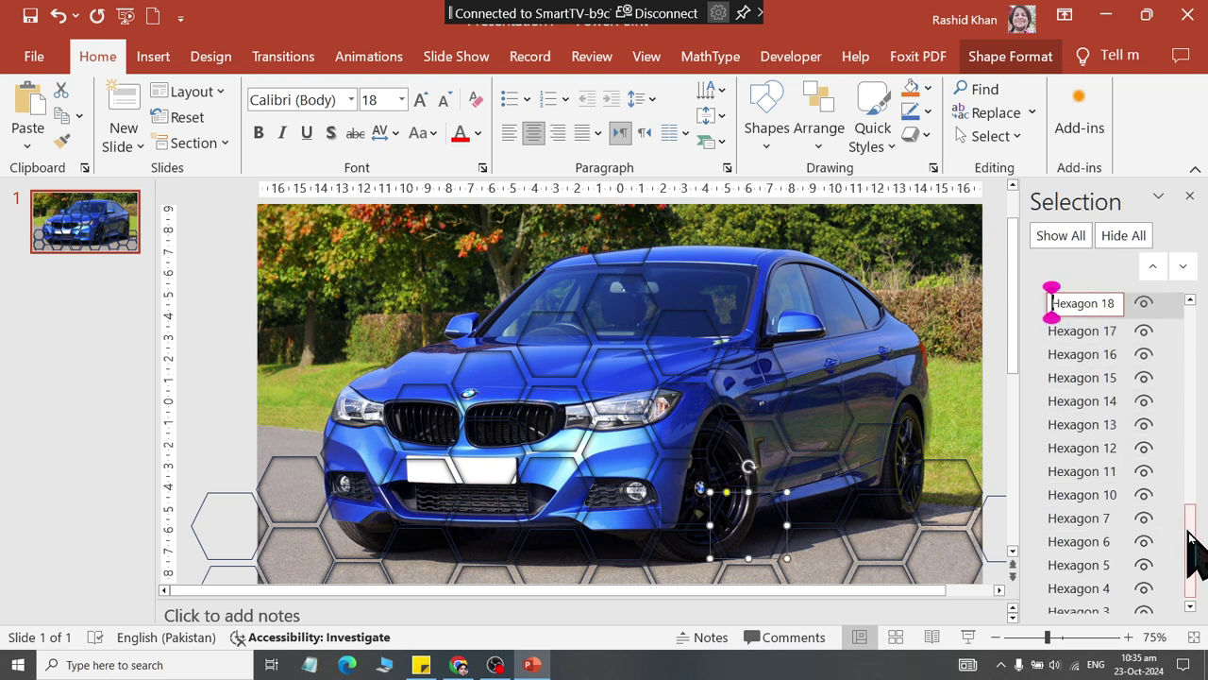
# Identify Hexagons 20 through 30, then scroll through the rest of the shape list
pyautogui.moveTo(1192, 540); pyautogui.dragTo(1189, 481)
pyautogui.click(1104, 449)
pyautogui.click(1106, 428)
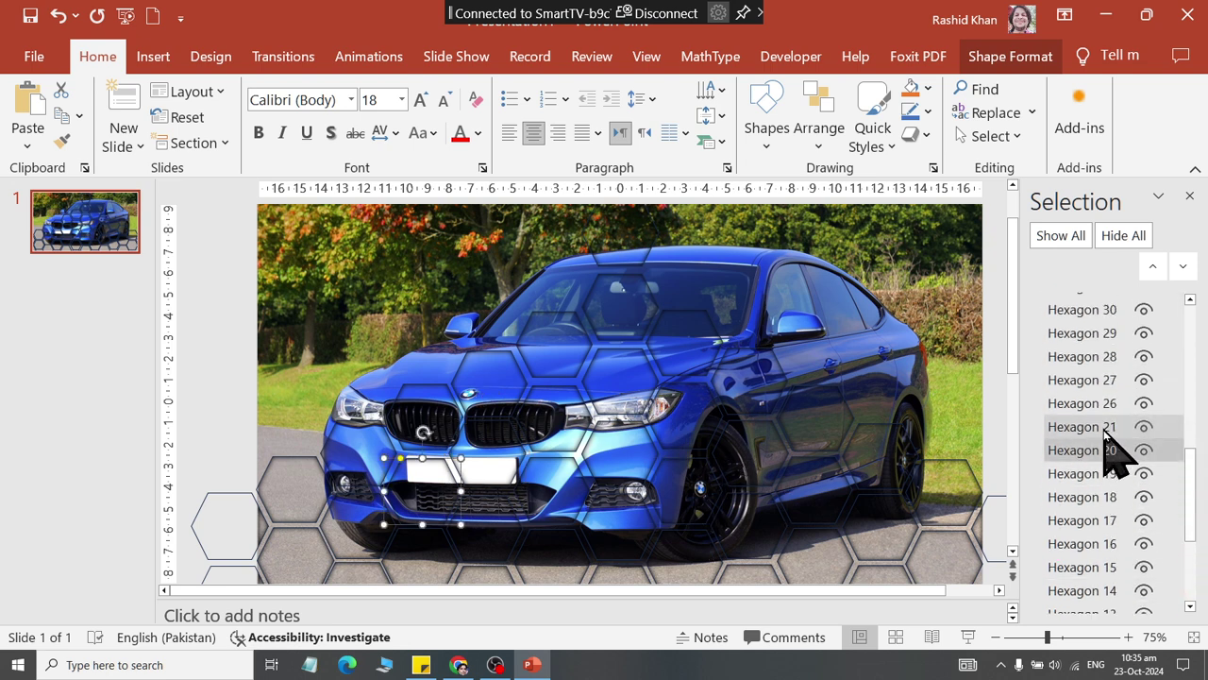
pyautogui.click(1106, 404)
pyautogui.click(1103, 382)
pyautogui.click(1095, 358)
pyautogui.click(1090, 336)
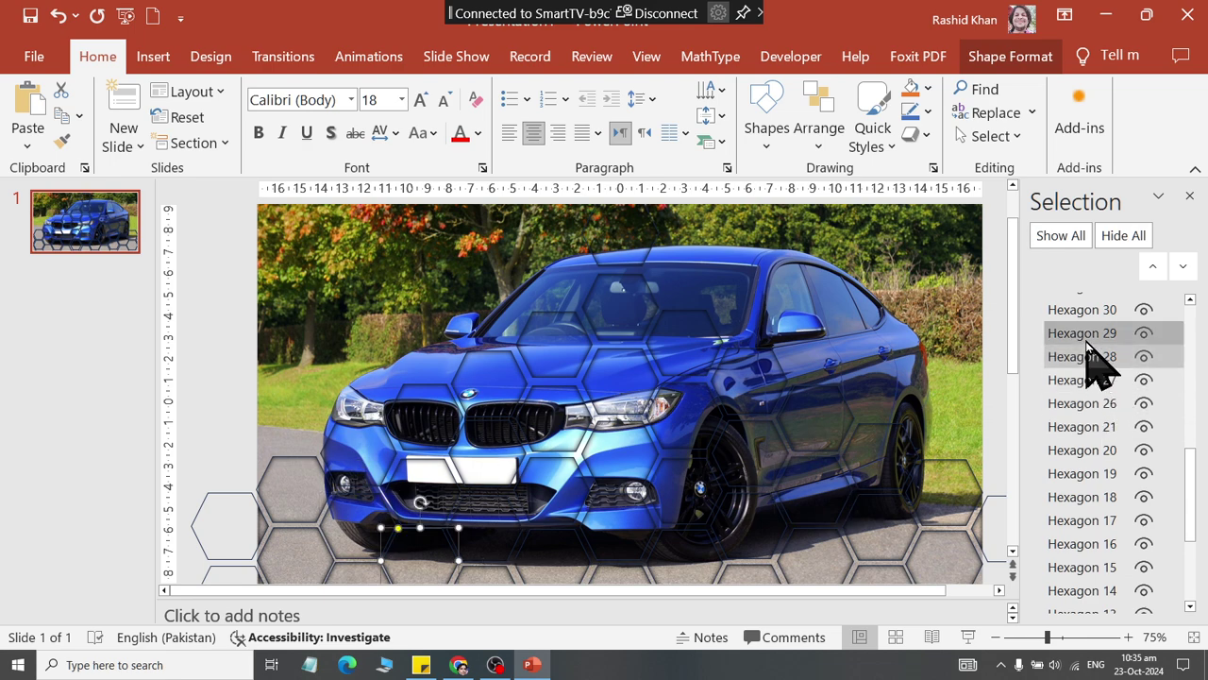
pyautogui.click(1087, 314)
pyautogui.moveTo(1191, 514); pyautogui.dragTo(1191, 618)
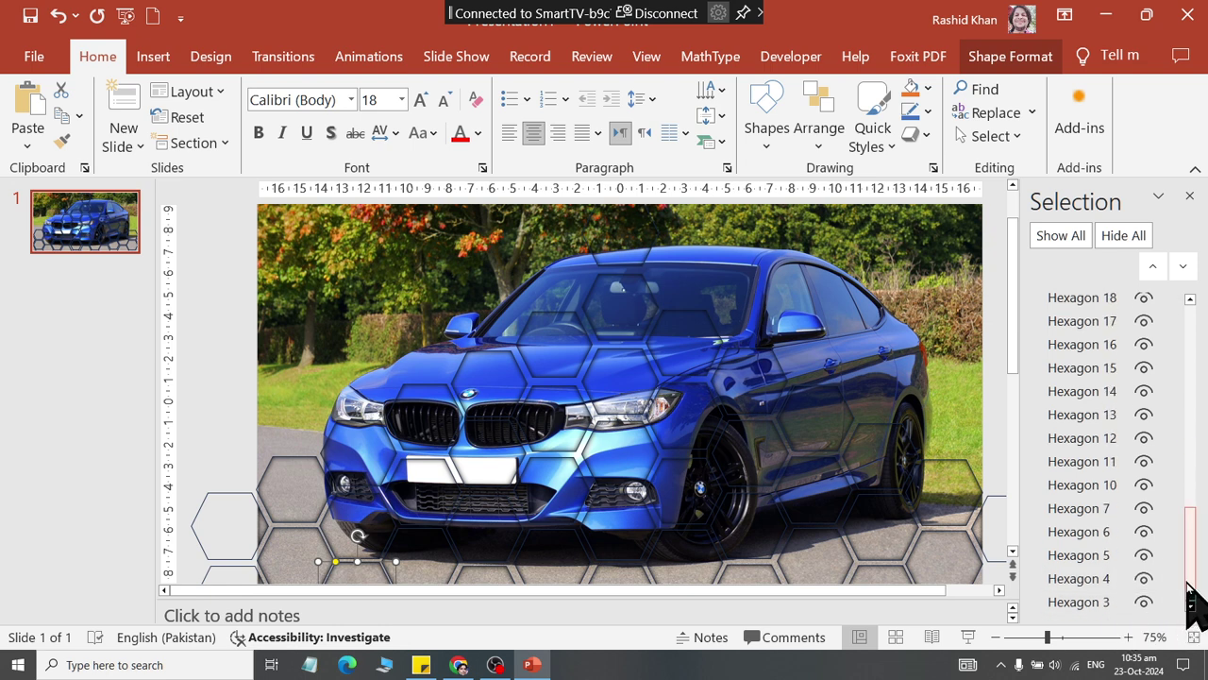
pyautogui.moveTo(1189, 604)
pyautogui.mouseDown()
pyautogui.moveTo(1180, 351)
pyautogui.moveTo(1179, 593)
pyautogui.moveTo(1189, 397)
pyautogui.moveTo(1177, 618)
pyautogui.mouseUp()
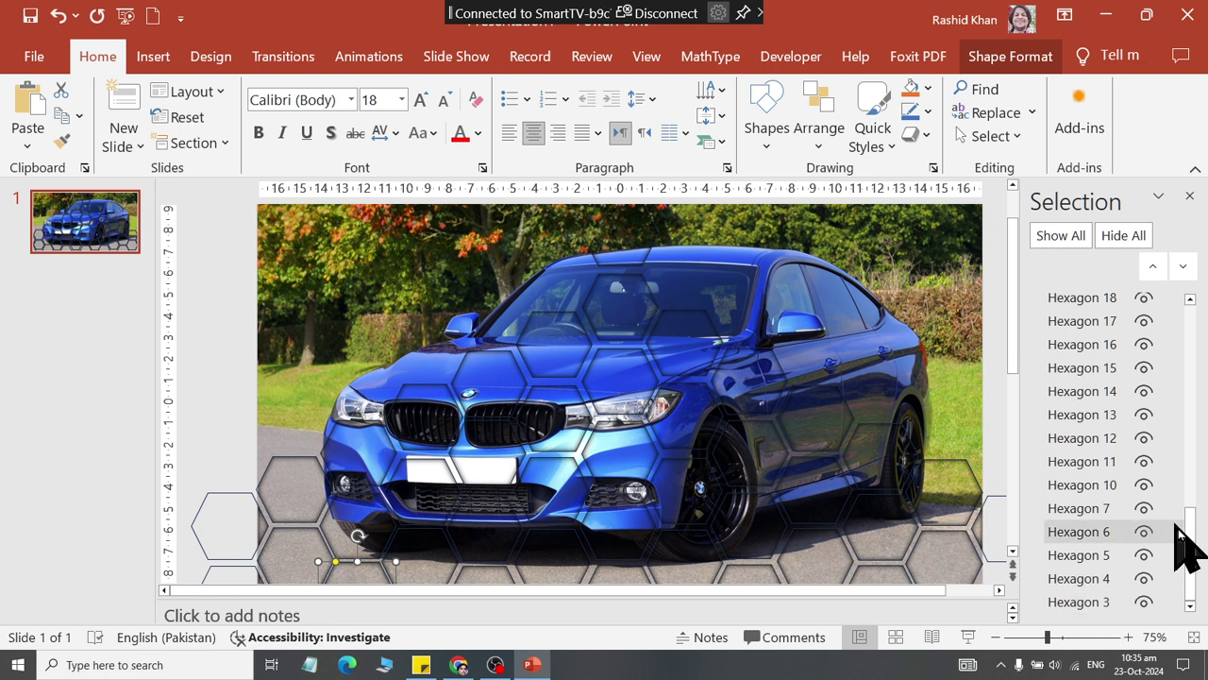
pyautogui.moveTo(1190, 564); pyautogui.dragTo(1187, 339)
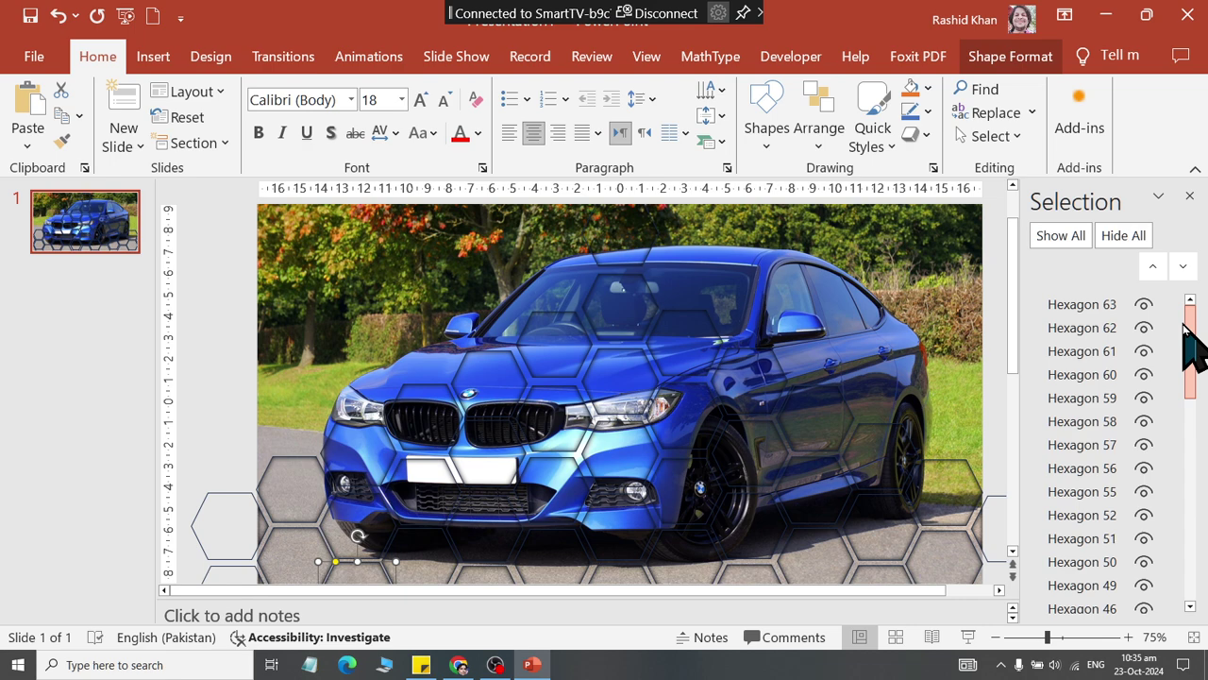
pyautogui.moveTo(1187, 340); pyautogui.dragTo(1179, 590)
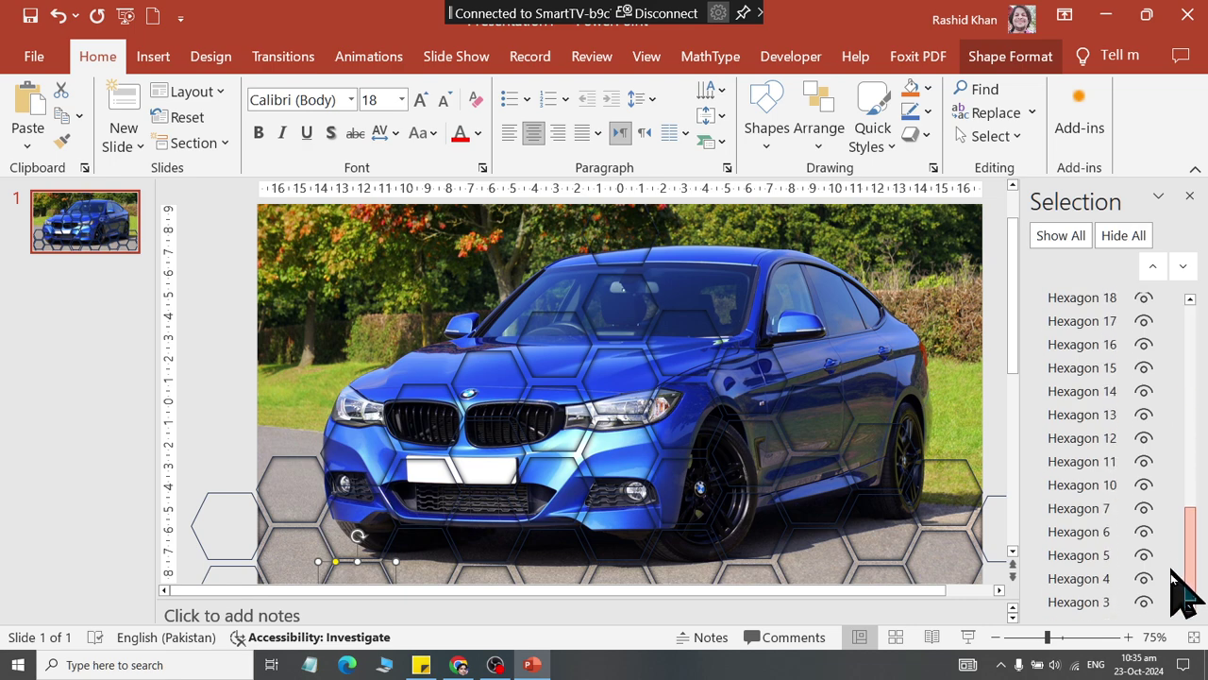
# Re-check Hexagons 3, 10 and 4, ending with Hexagon 3 selected
pyautogui.click(1098, 601)
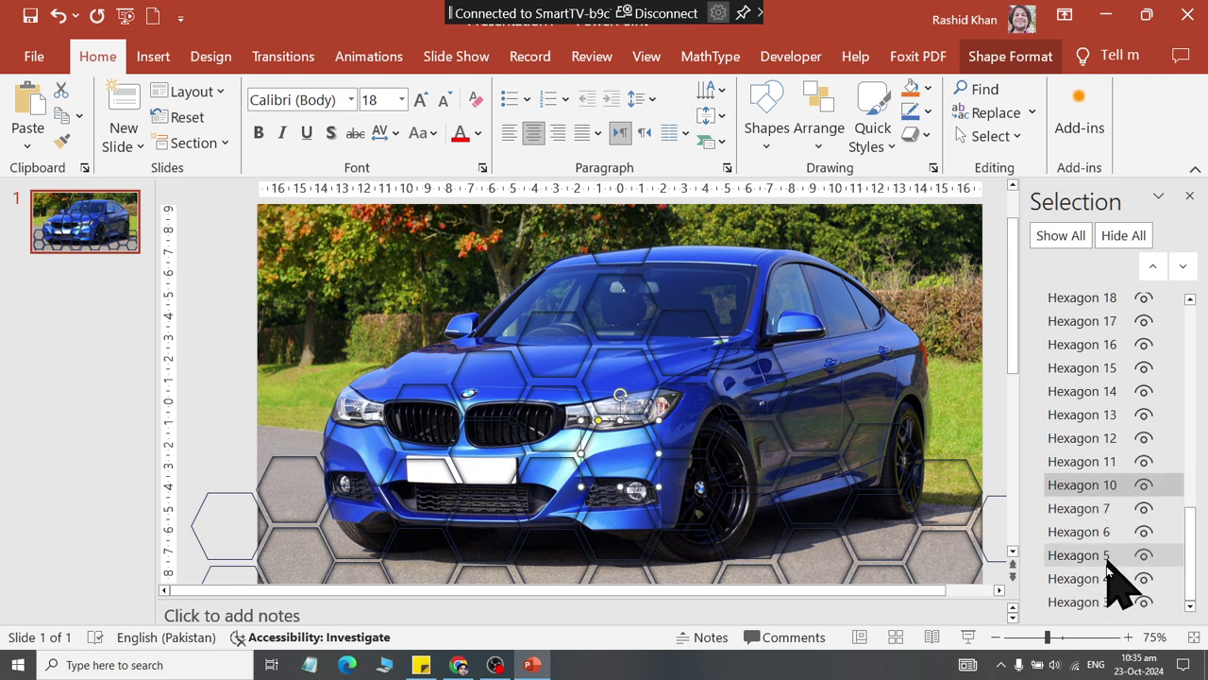
pyautogui.click(1100, 601)
pyautogui.keyDown('ctrl'); pyautogui.click(1093, 486); pyautogui.keyUp('ctrl')
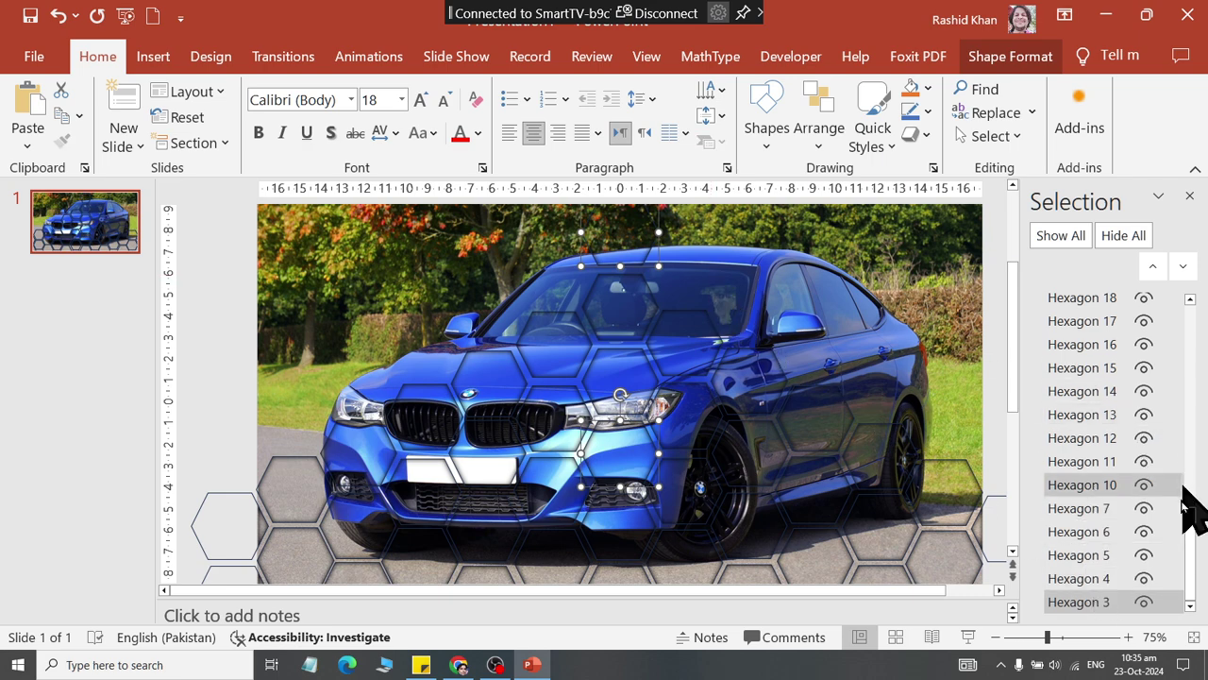
pyautogui.click(1149, 577)
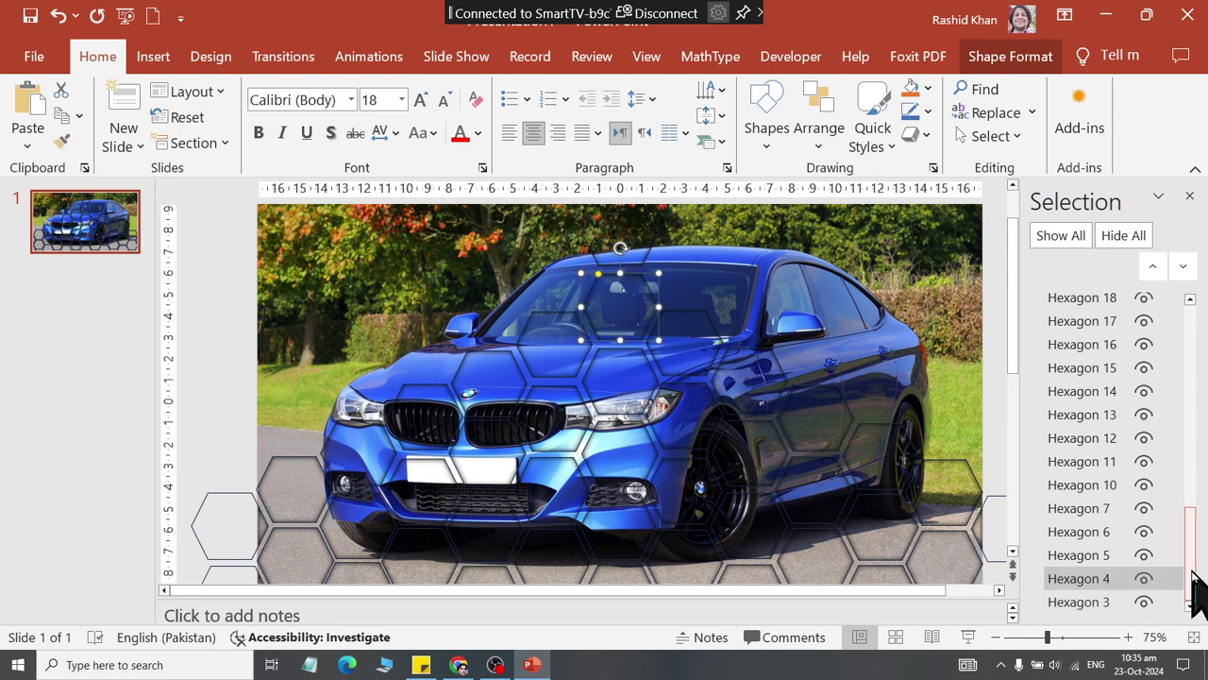
pyautogui.moveTo(1191, 579); pyautogui.dragTo(1191, 321)
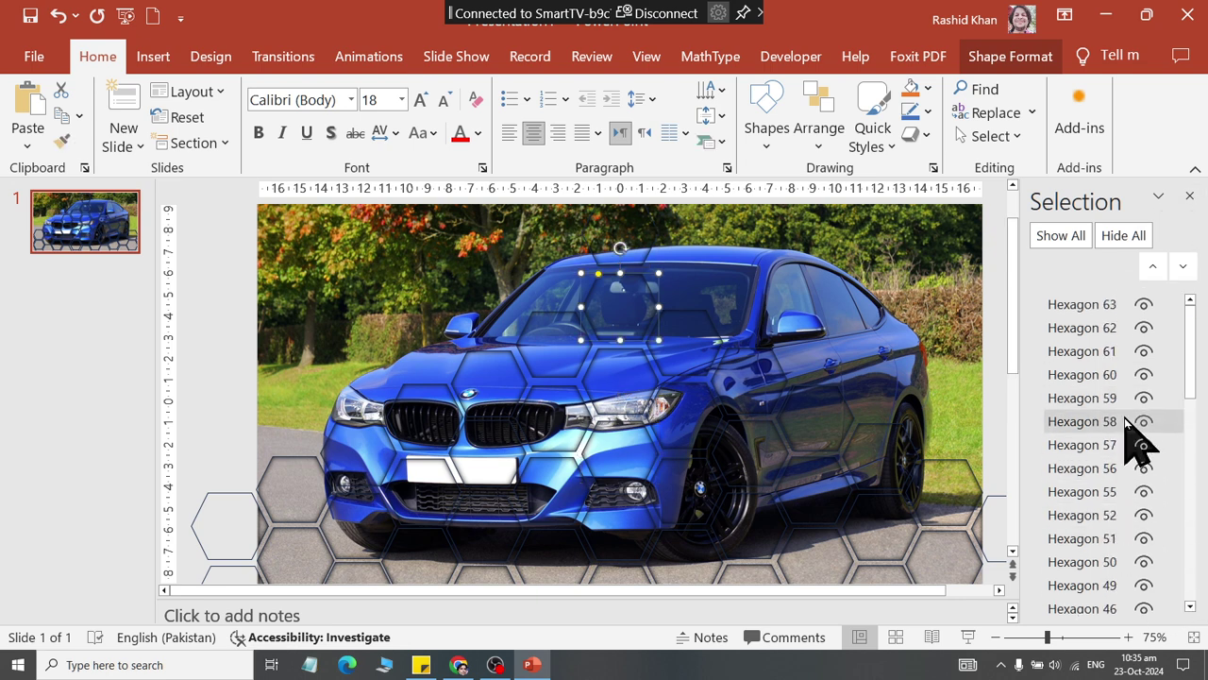
pyautogui.scroll(-2, 1138, 571)
pyautogui.scroll(-2, 1132, 590)
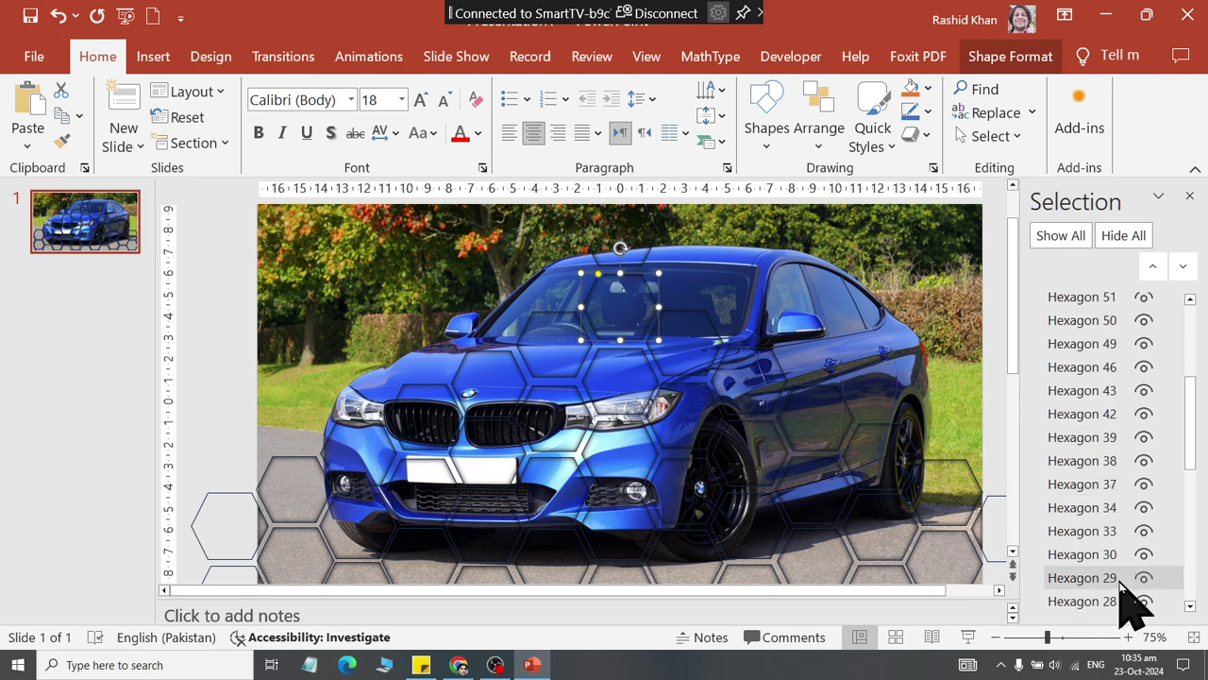
pyautogui.scroll(-2, 1125, 587)
pyautogui.scroll(-2, 1123, 595)
pyautogui.scroll(-2, 1120, 604)
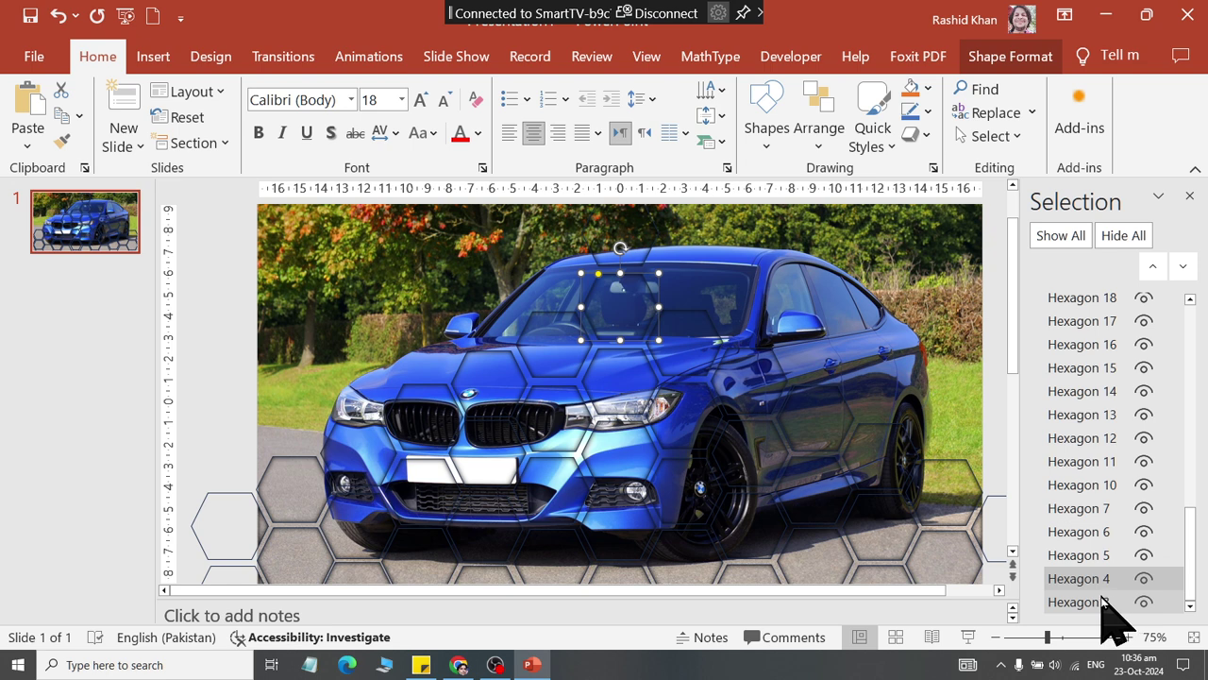
pyautogui.click(1085, 602)
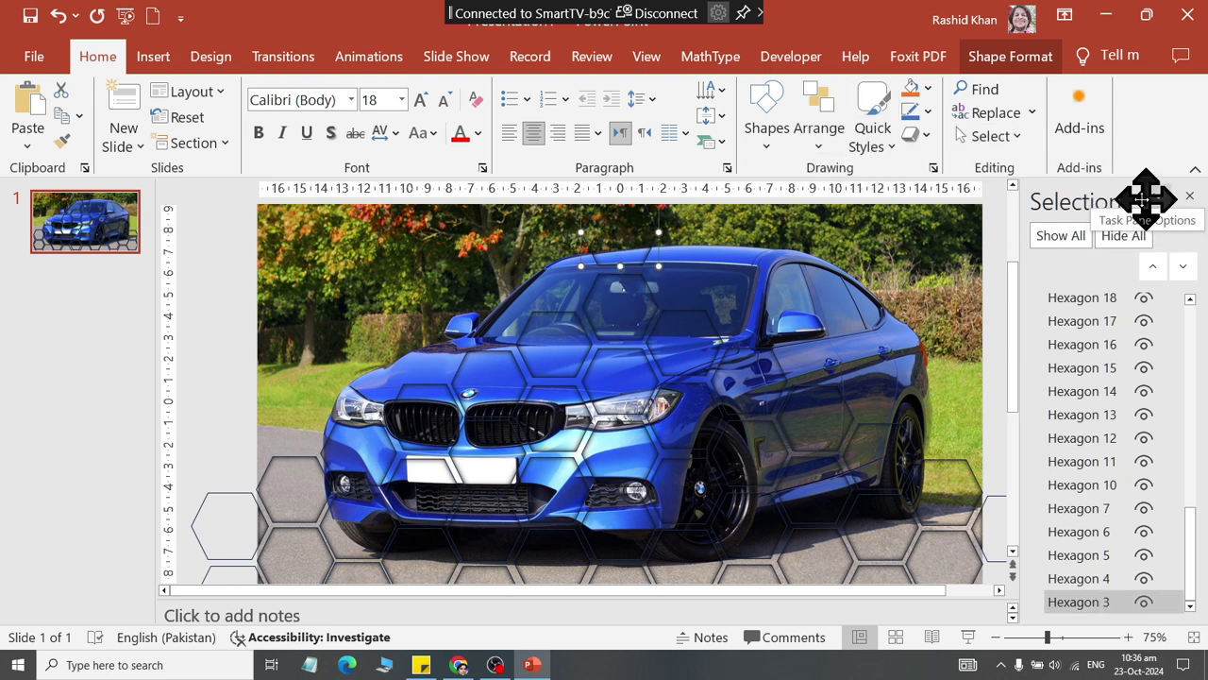
# Bring Hexagon 3 forward repeatedly until it tops the stacking order
pyautogui.click(1152, 267)
pyautogui.click(1151, 267)
pyautogui.click(1151, 268)
pyautogui.click(1151, 267)
pyautogui.click(1152, 268)
pyautogui.click(1152, 267)
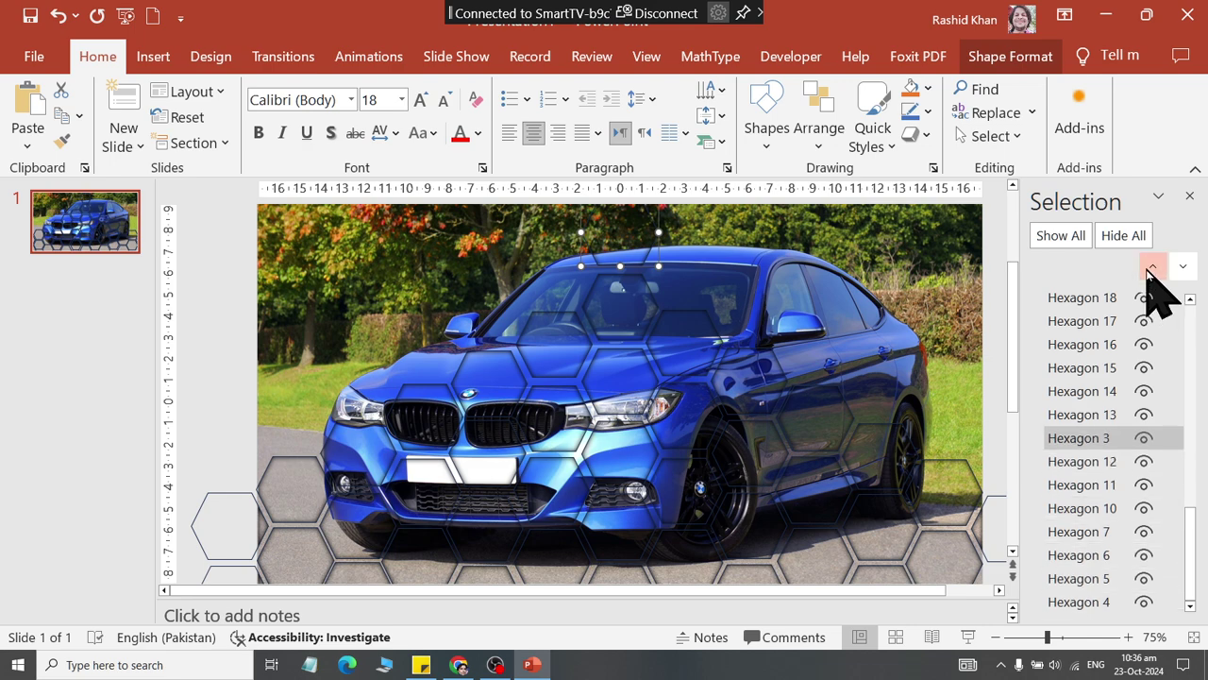
pyautogui.click(1151, 267)
pyautogui.click(1152, 267)
pyautogui.click(1152, 268)
pyautogui.click(1152, 267)
pyautogui.click(1151, 267)
pyautogui.click(1152, 267)
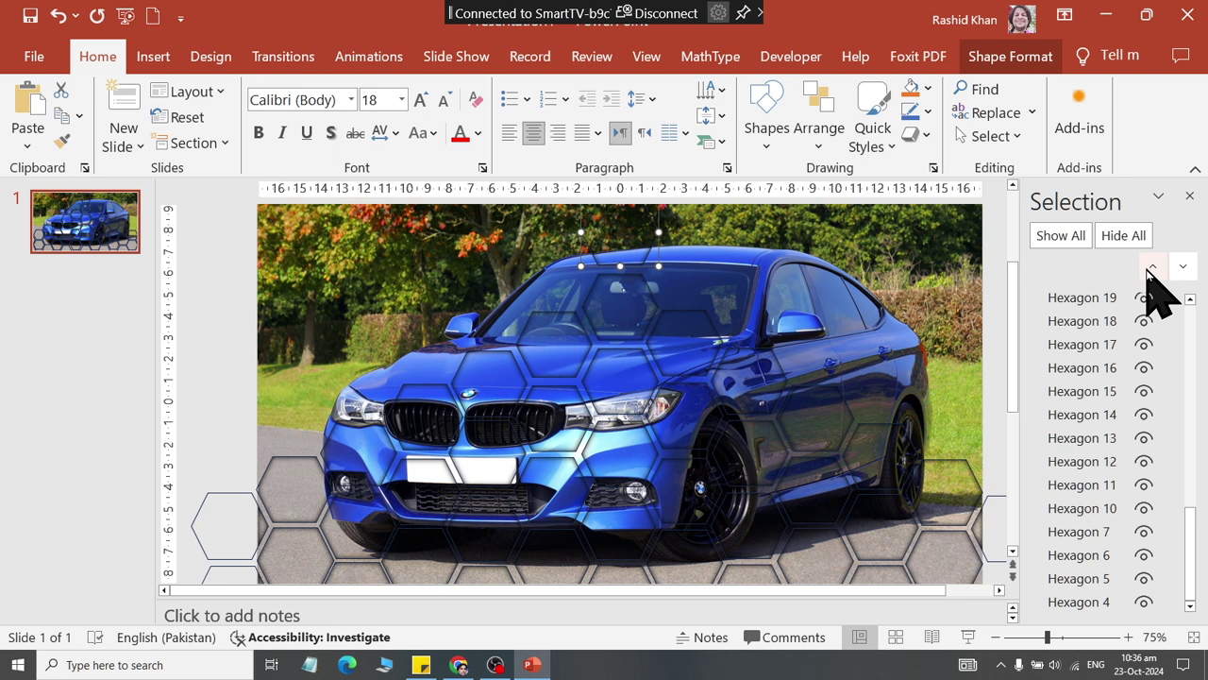
pyautogui.moveTo(1192, 566); pyautogui.dragTo(1192, 335)
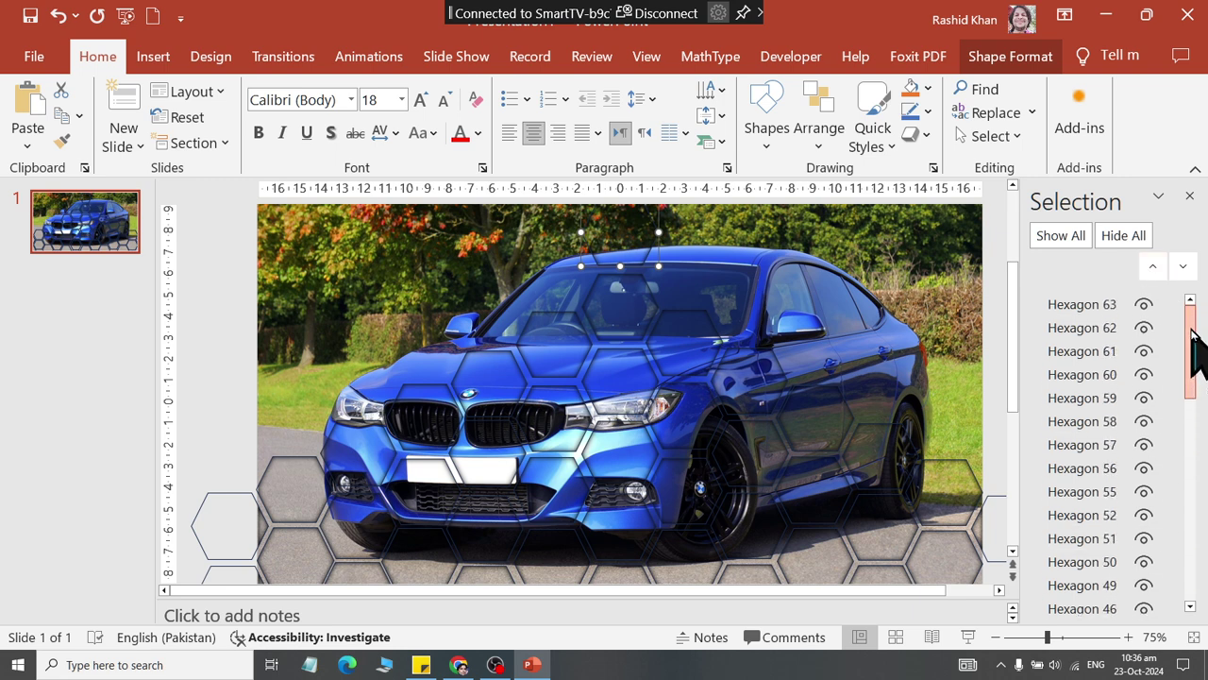
pyautogui.click(1152, 267)
pyautogui.click(1152, 267)
pyautogui.click(1152, 267)
pyautogui.click(1152, 267)
pyautogui.click(1151, 267)
pyautogui.click(1152, 267)
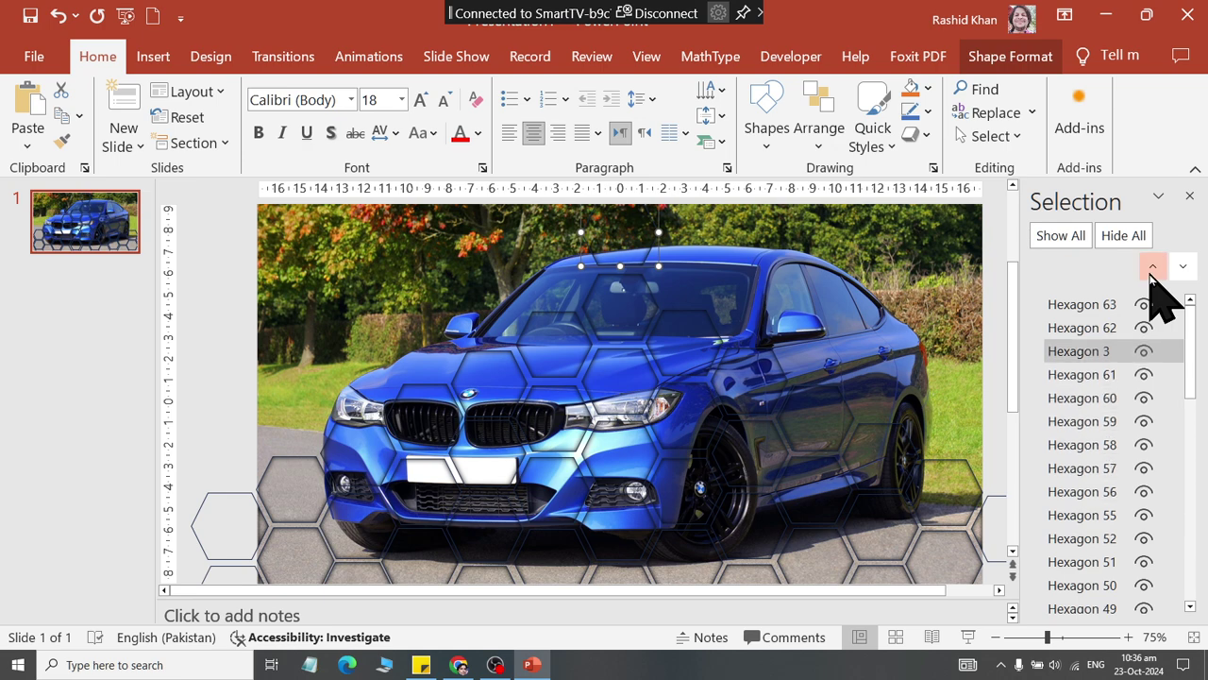
pyautogui.click(1152, 267)
pyautogui.moveTo(1193, 385); pyautogui.dragTo(1191, 604)
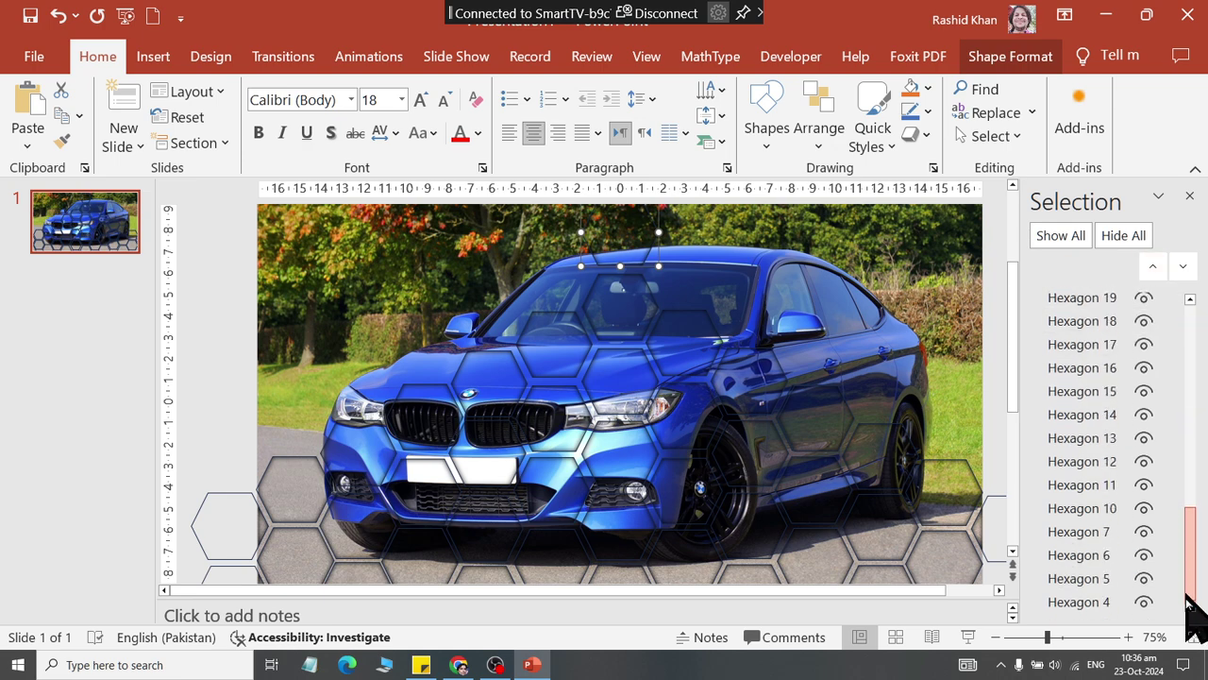
# Raise Hexagon 4 to second in the stacking order and close the Selection Pane
pyautogui.click(1165, 602)
pyautogui.click(1152, 267)
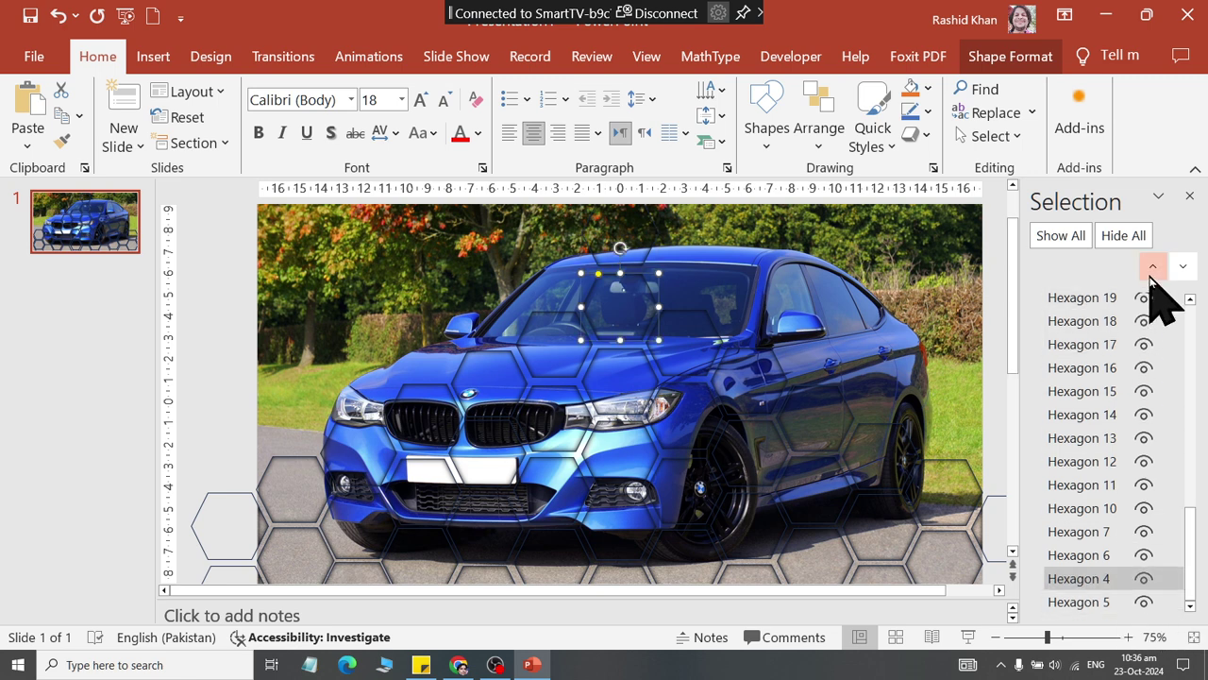
pyautogui.click(1152, 267)
pyautogui.click(1152, 267)
pyautogui.click(1151, 267)
pyautogui.click(1152, 267)
pyautogui.click(1152, 267)
pyautogui.click(1151, 267)
pyautogui.click(1152, 267)
pyautogui.click(1151, 267)
pyautogui.click(1151, 267)
pyautogui.click(1151, 267)
pyautogui.click(1152, 268)
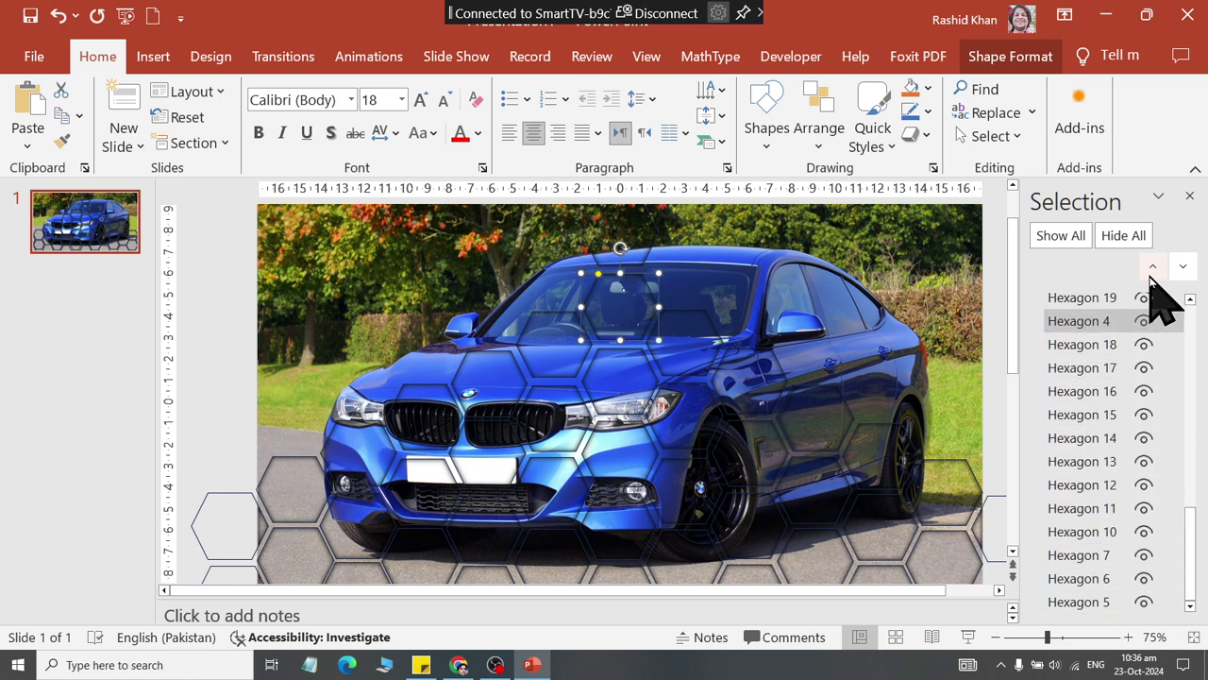
pyautogui.moveTo(1190, 566); pyautogui.dragTo(1176, 289)
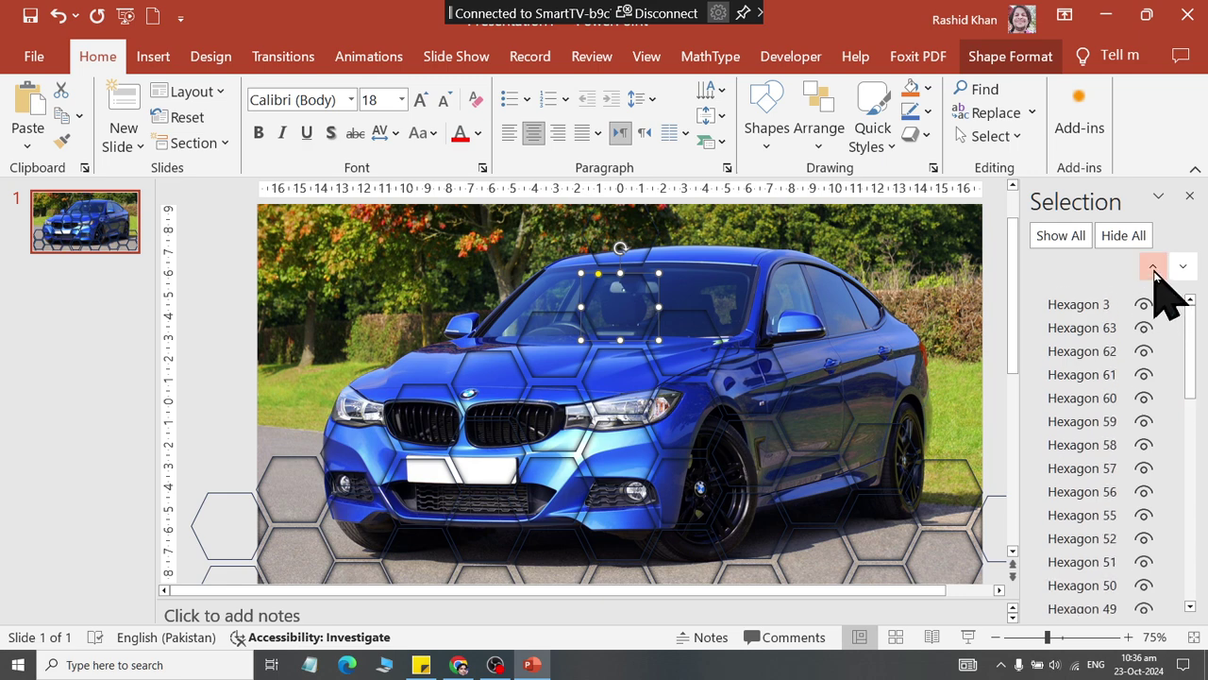
pyautogui.click(1152, 268)
pyautogui.click(1152, 267)
pyautogui.click(1152, 267)
pyautogui.click(1152, 267)
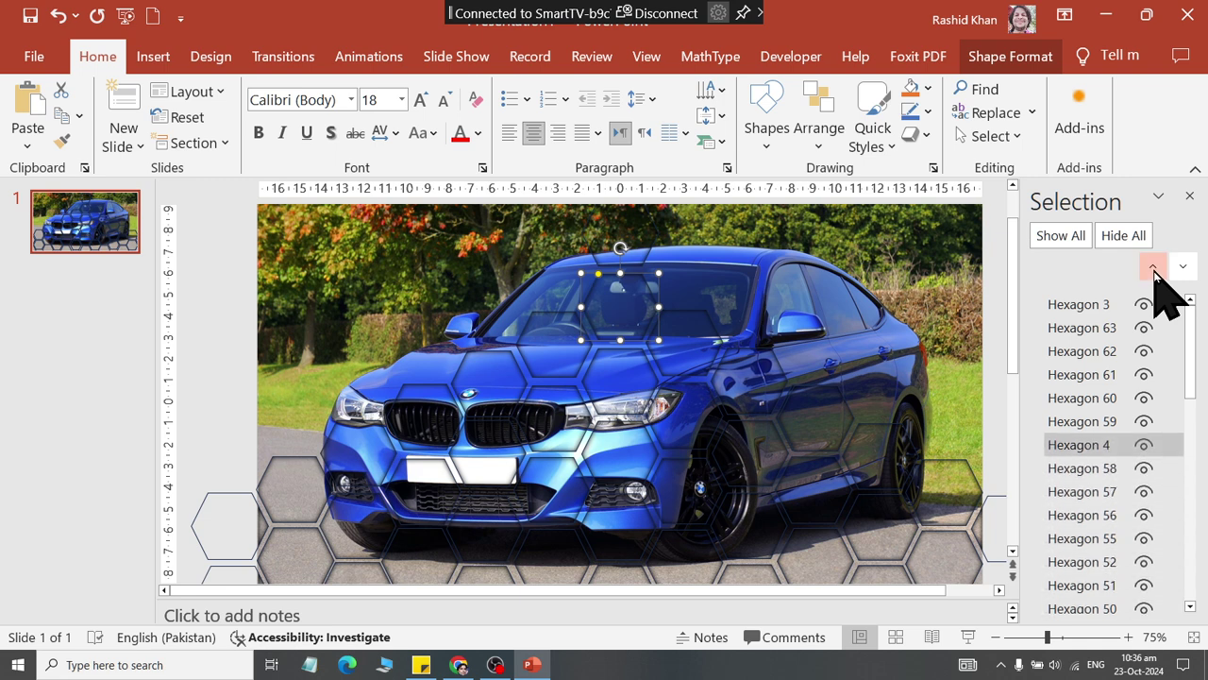
pyautogui.click(1152, 267)
pyautogui.click(1152, 267)
pyautogui.click(1152, 267)
pyautogui.click(1152, 267)
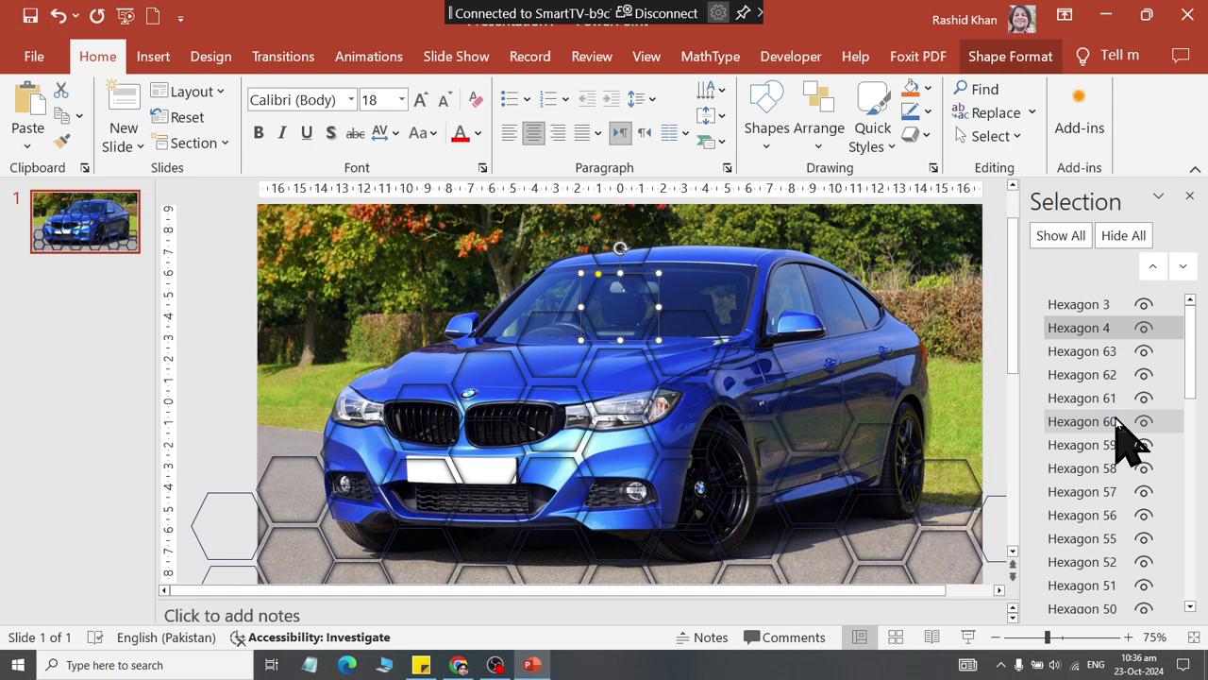
pyautogui.click(1189, 195)
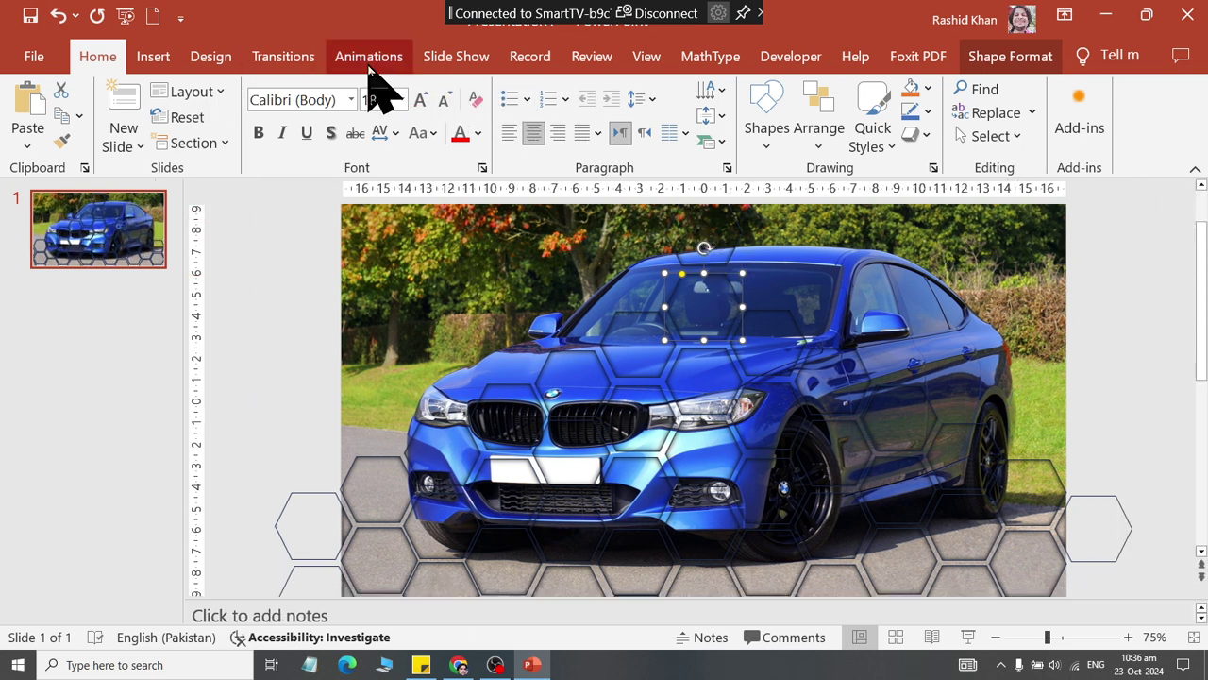
# On the Animations tab, select all hexagons, adding the three missed ones on the left
pyautogui.click(370, 59)
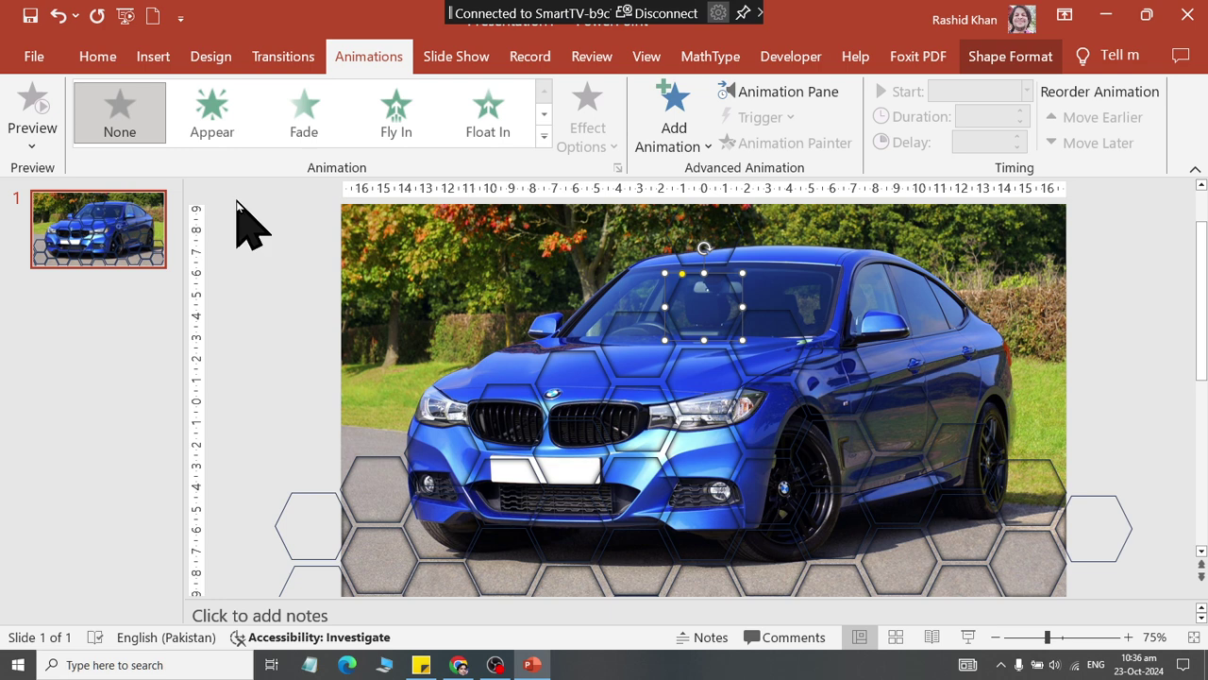
pyautogui.click(321, 242)
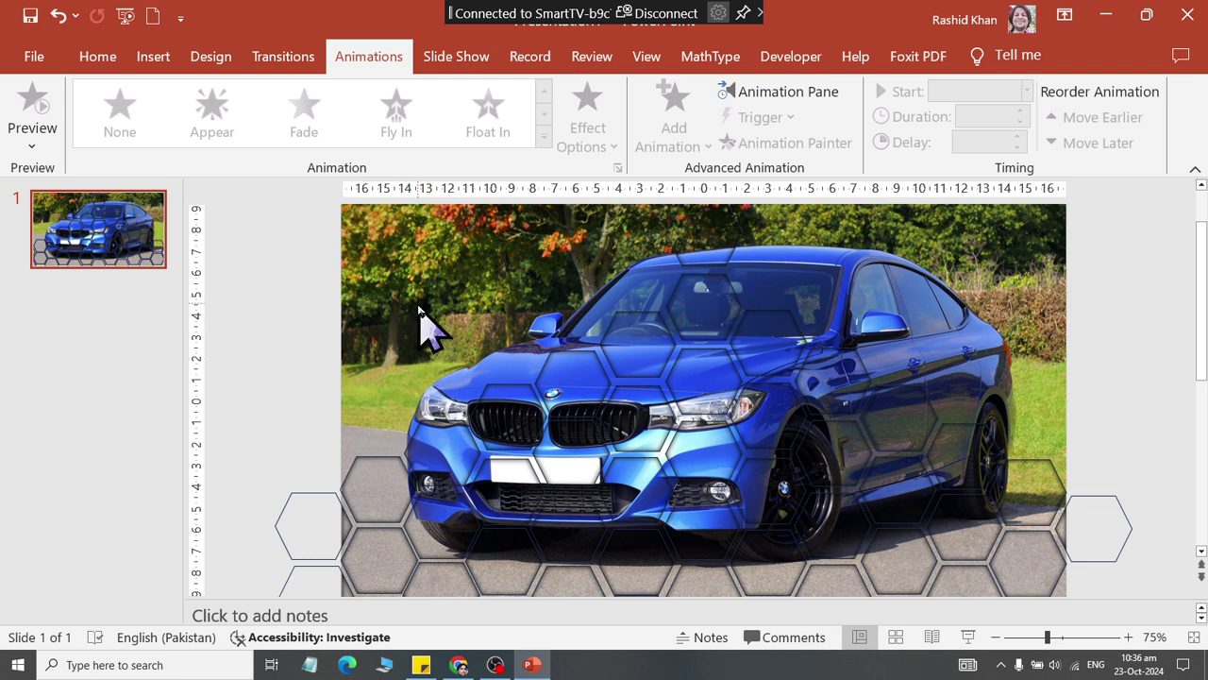
pyautogui.scroll(-2, 457, 311)
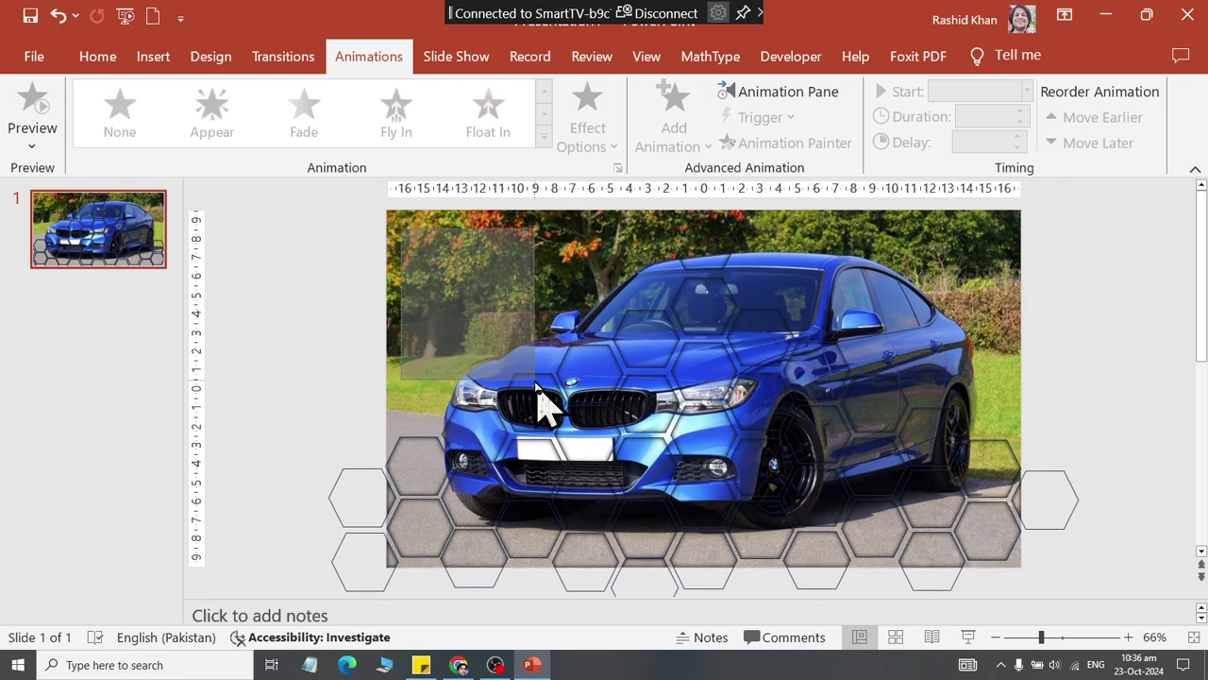
pyautogui.moveTo(390, 212)
pyautogui.mouseDown()
pyautogui.moveTo(1016, 608)
pyautogui.moveTo(1095, 612)
pyautogui.mouseUp()
pyautogui.keyDown('shift'); pyautogui.click(353, 485); pyautogui.keyUp('shift')
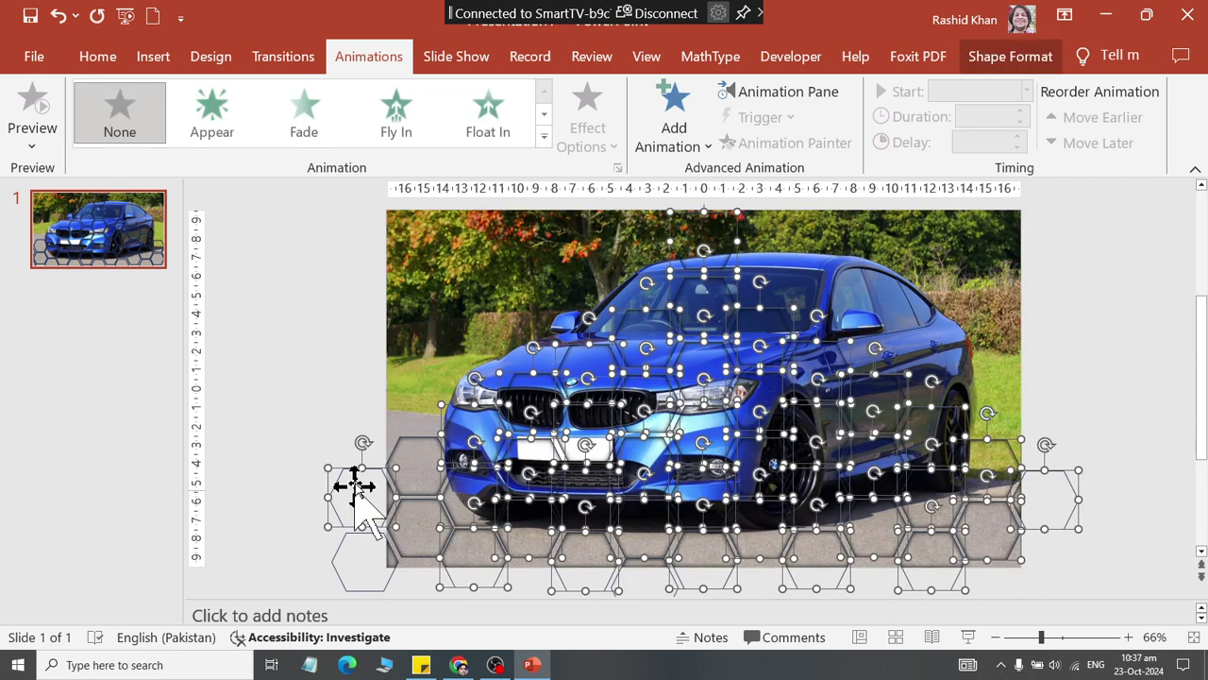
pyautogui.keyDown('shift'); pyautogui.click(411, 461); pyautogui.keyUp('shift')
pyautogui.keyDown('shift'); pyautogui.click(368, 564); pyautogui.keyUp('shift')
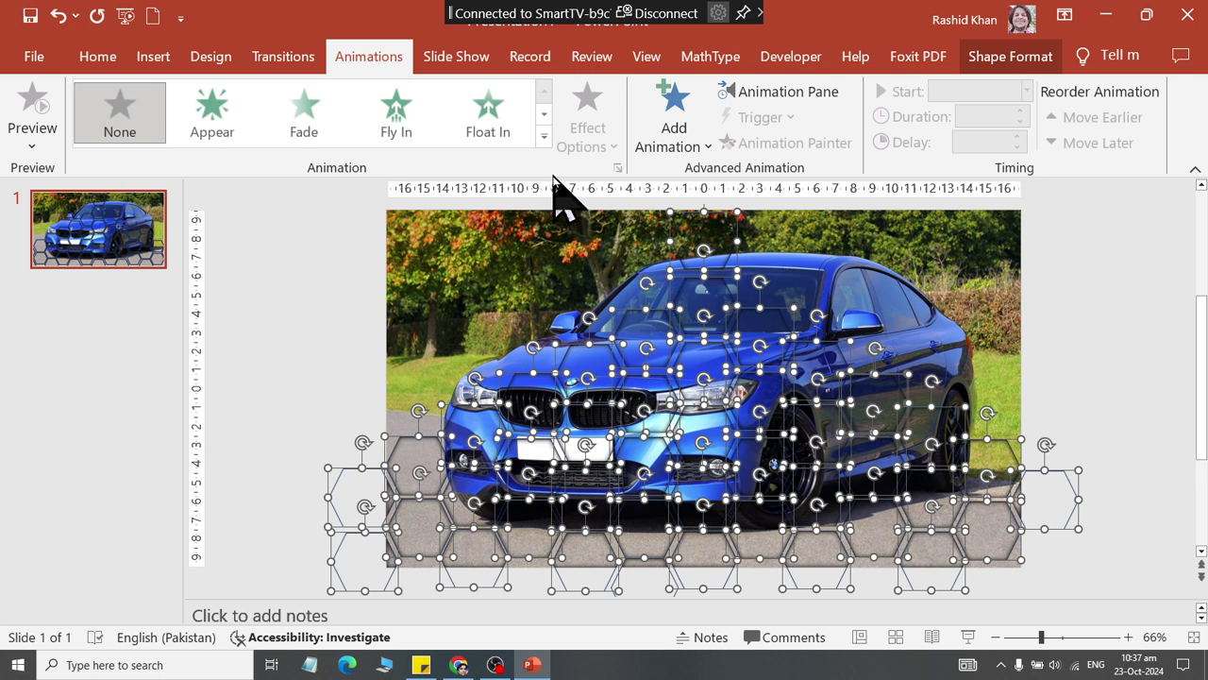
# Apply the Basic Zoom entrance effect from More Entrance Effects to the selected hexagons
pyautogui.click(544, 135)
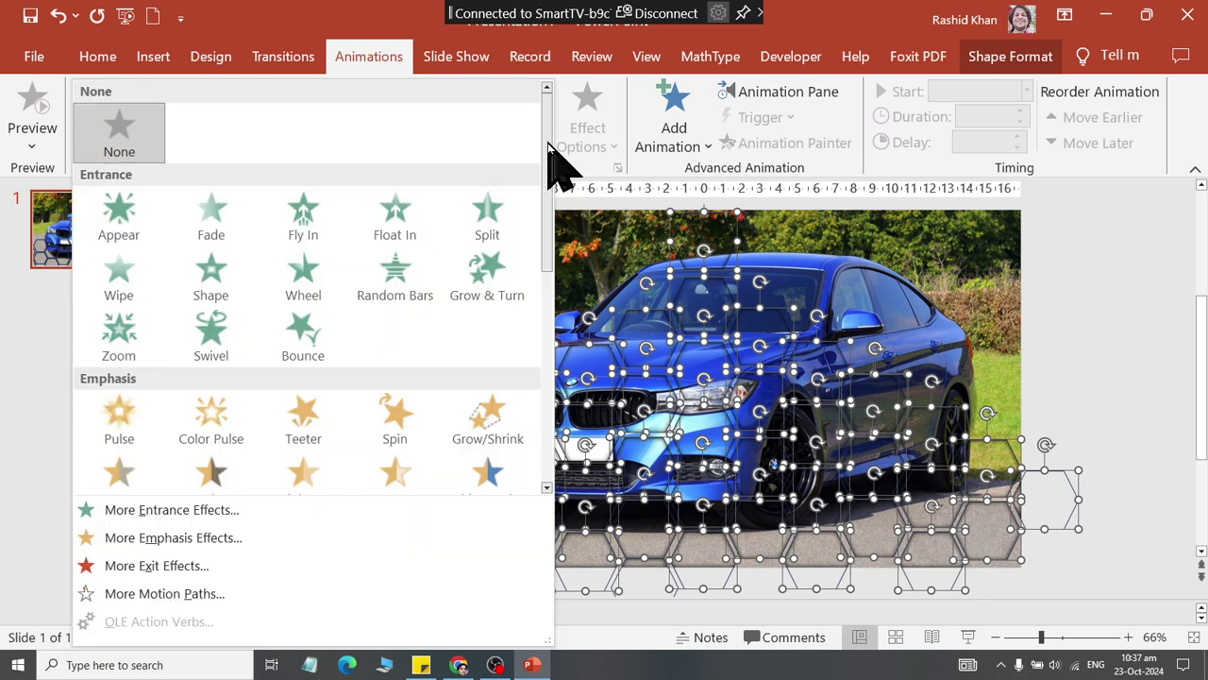
pyautogui.click(444, 517)
pyautogui.click(531, 421)
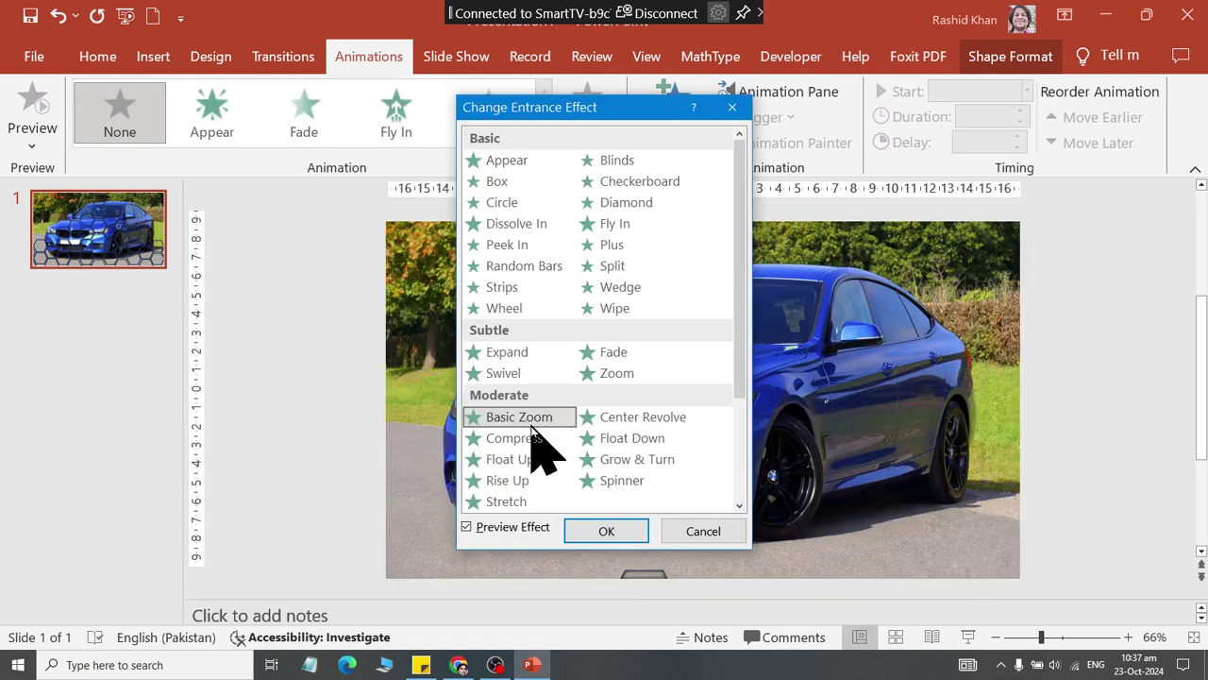
pyautogui.click(607, 533)
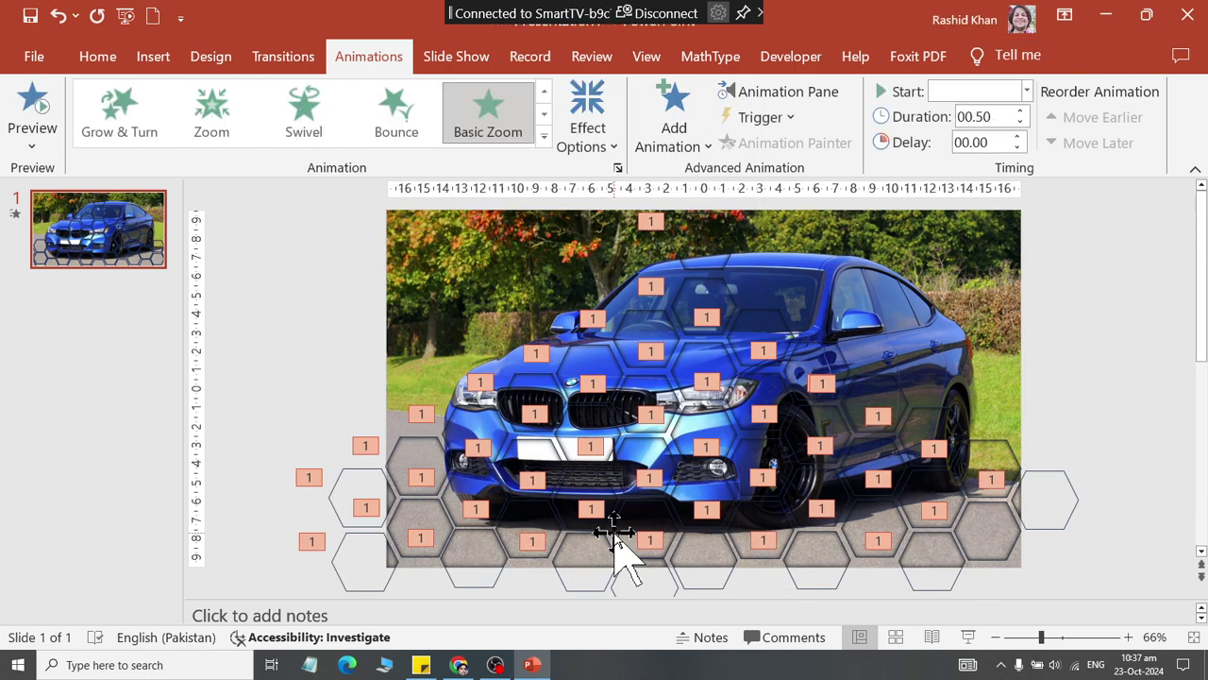
# Make the zoom come in from screen center, then select Hexagon 6 in the Animation Pane
pyautogui.click(598, 134)
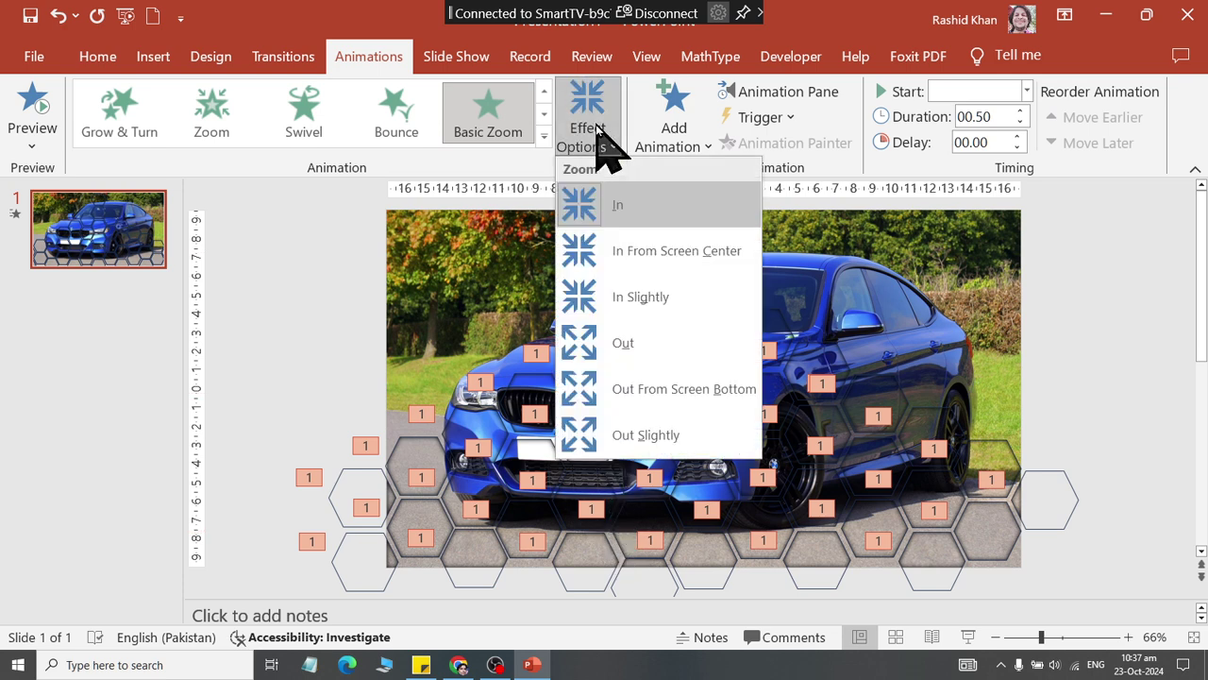
pyautogui.click(614, 253)
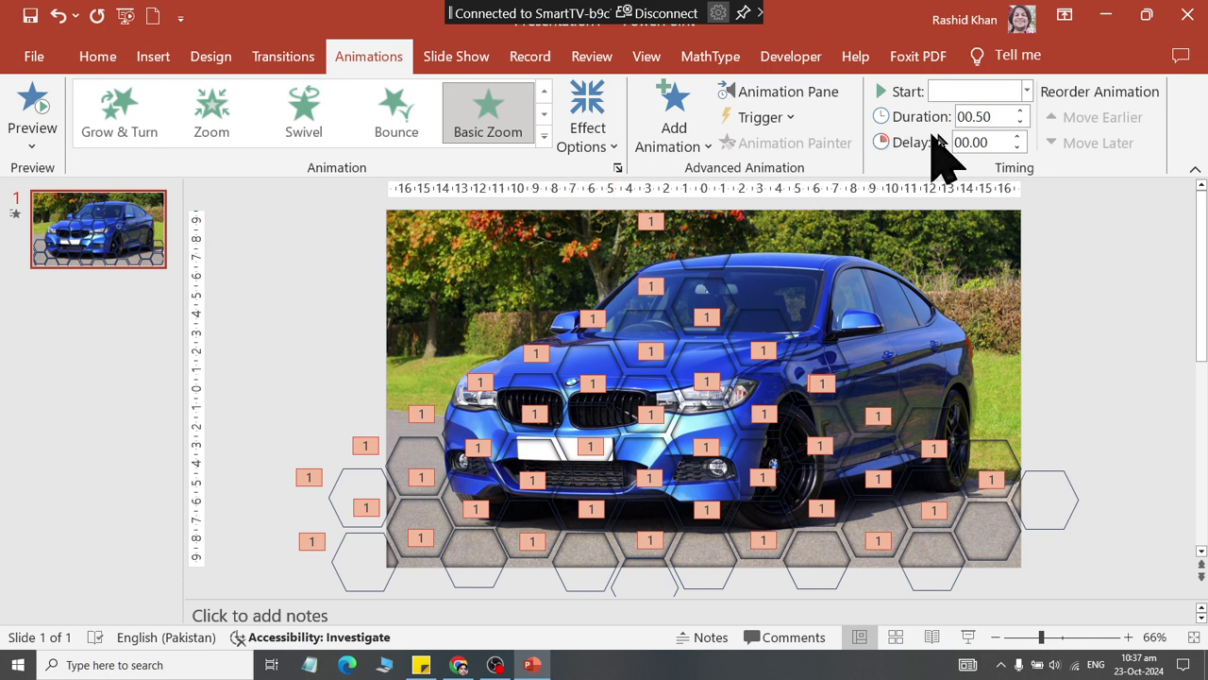
pyautogui.click(776, 93)
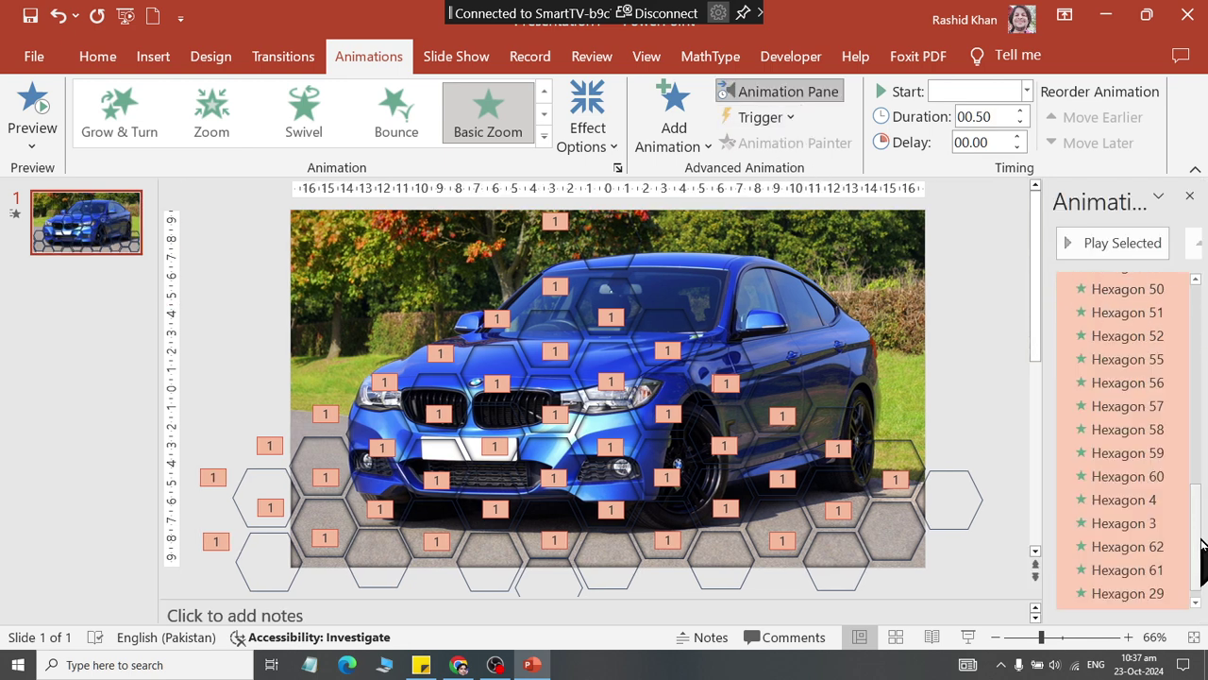
pyautogui.moveTo(1202, 546); pyautogui.dragTo(1201, 287)
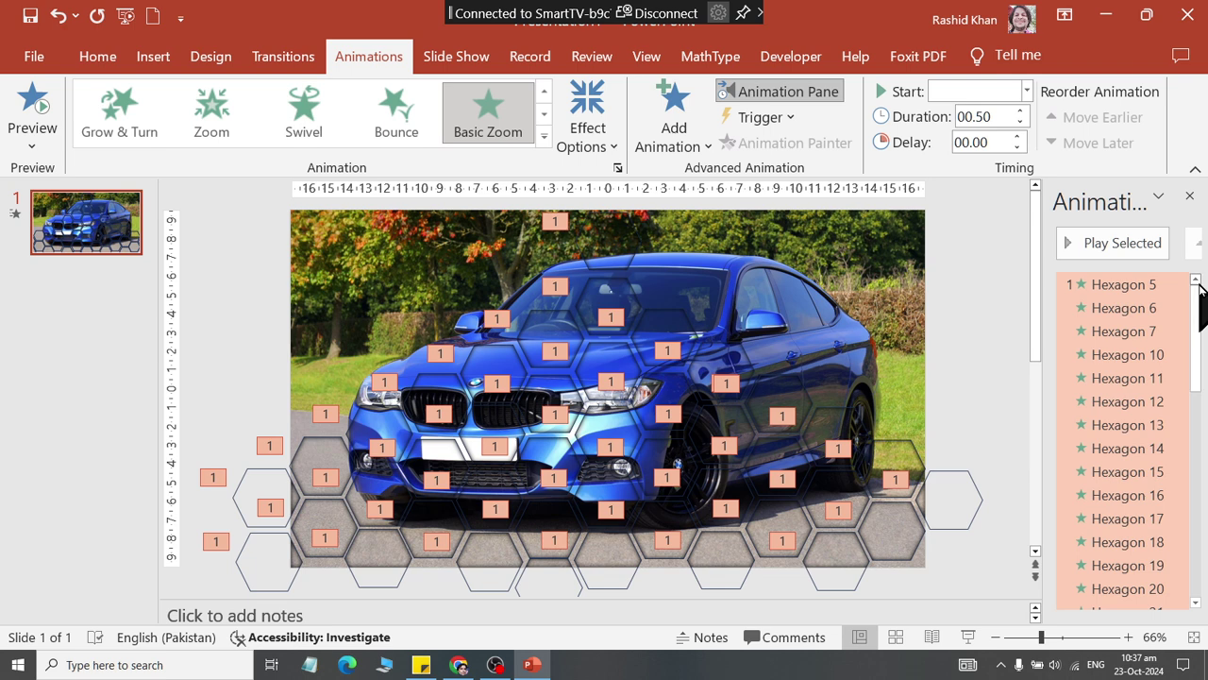
pyautogui.click(1146, 304)
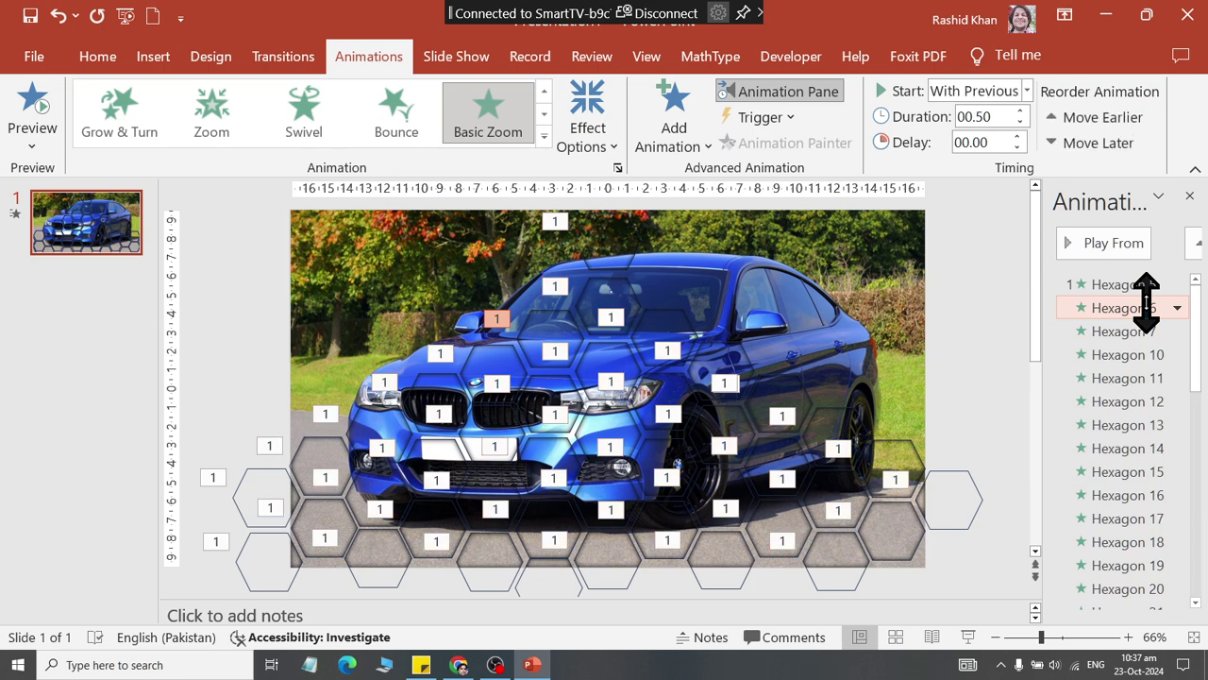
pyautogui.moveTo(1197, 385)
pyautogui.mouseDown()
pyautogui.moveTo(1178, 603)
pyautogui.moveTo(1187, 359)
pyautogui.mouseUp()
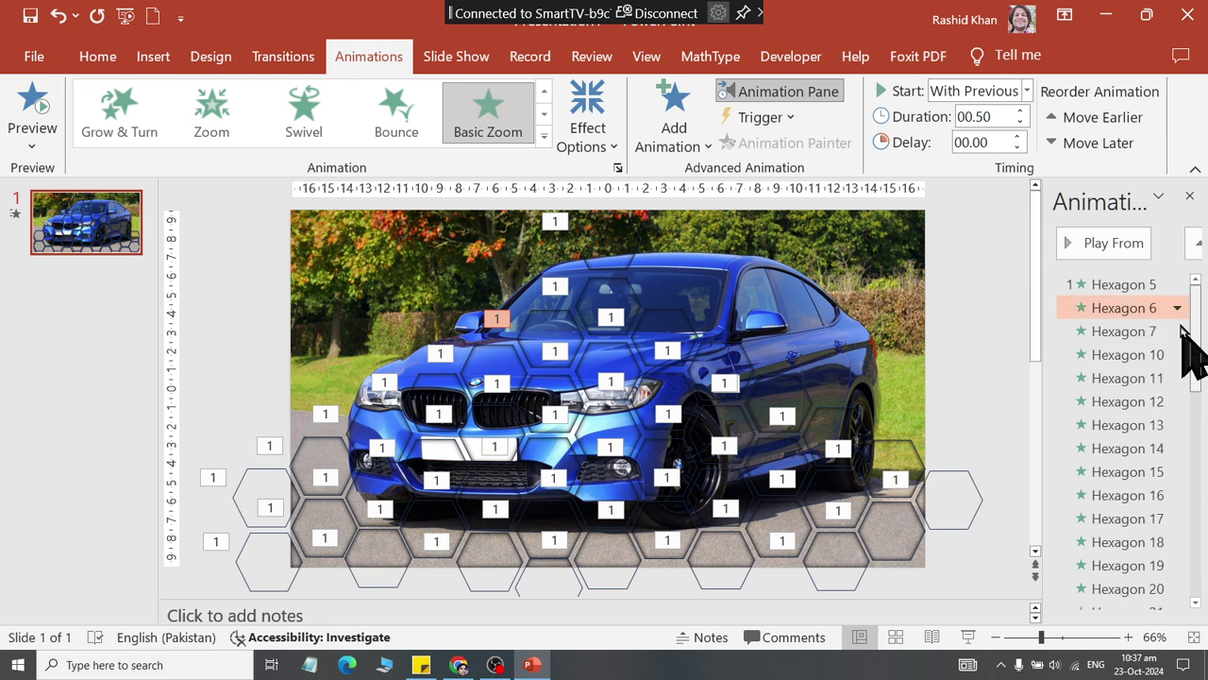
# Reset the delays of Hexagons 6, 7 and 10, giving Hexagon 7 a 0.20 s delay
pyautogui.click(986, 141)
pyautogui.write('0')
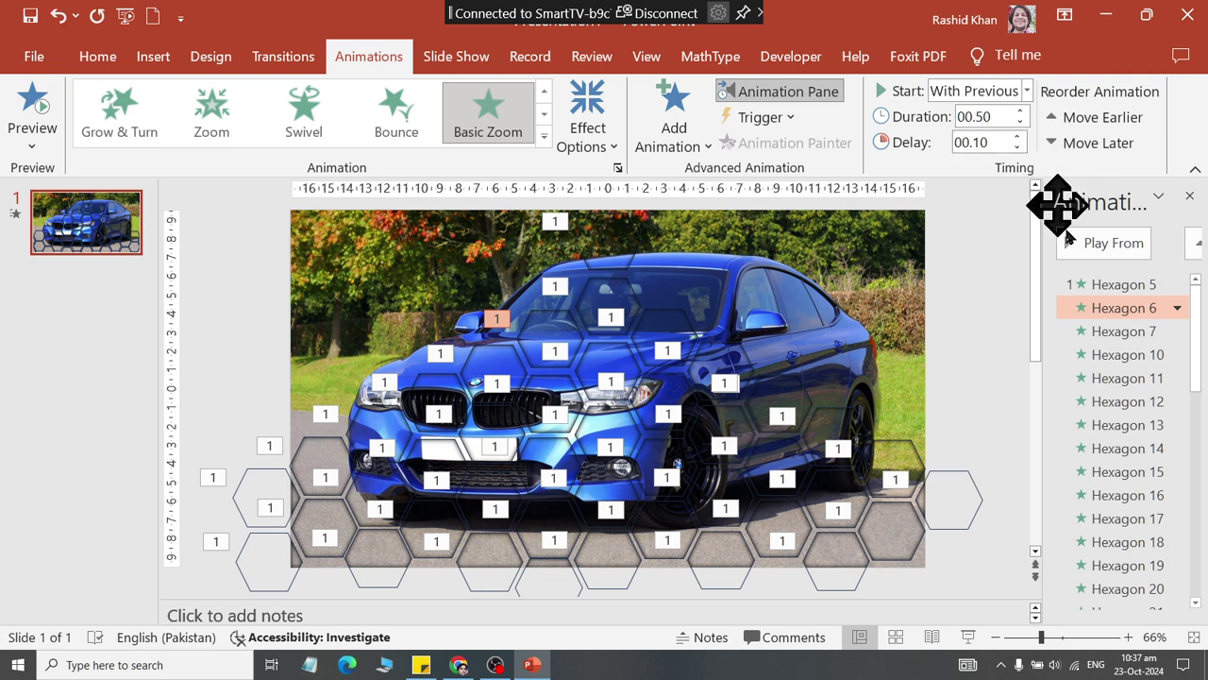
pyautogui.click(1123, 331)
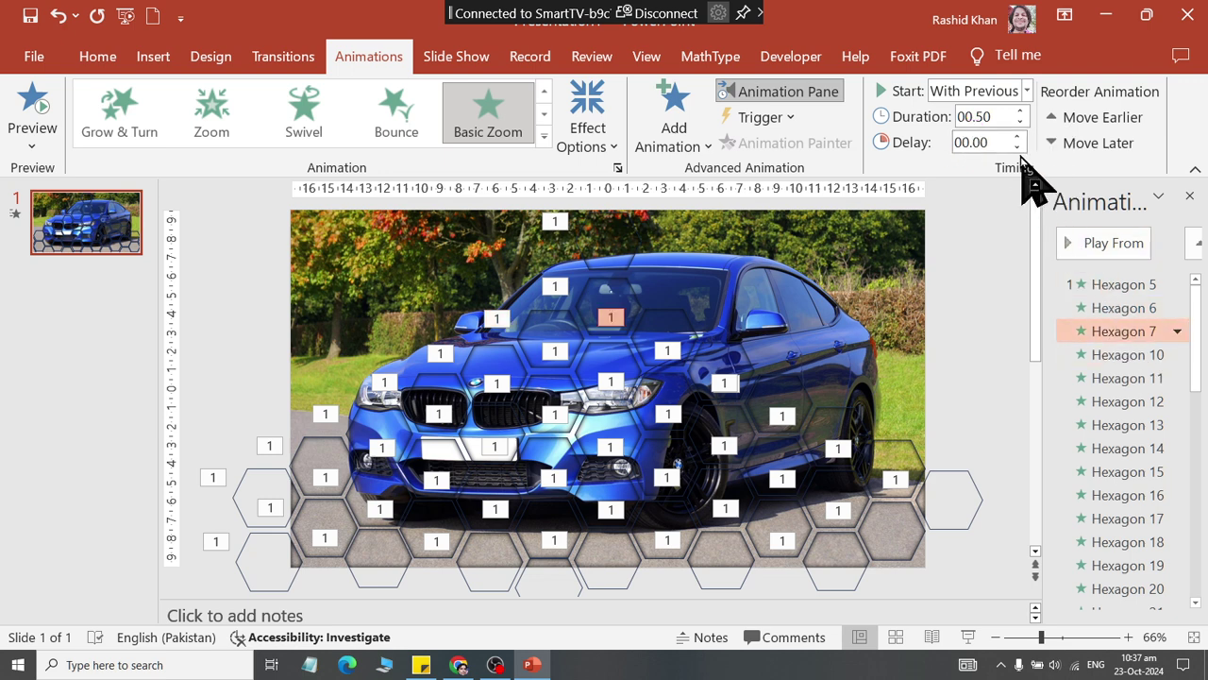
pyautogui.click(992, 141)
pyautogui.write('0.')
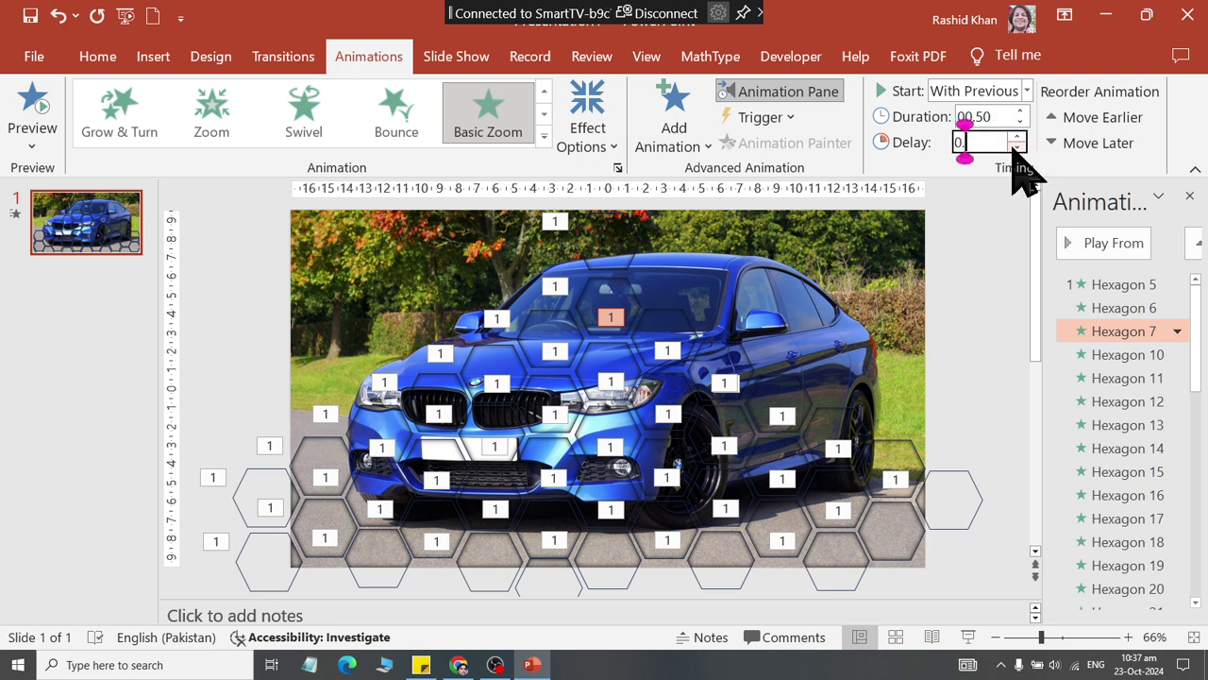
pyautogui.write('2')
pyautogui.press('Return')
pyautogui.click(1103, 364)
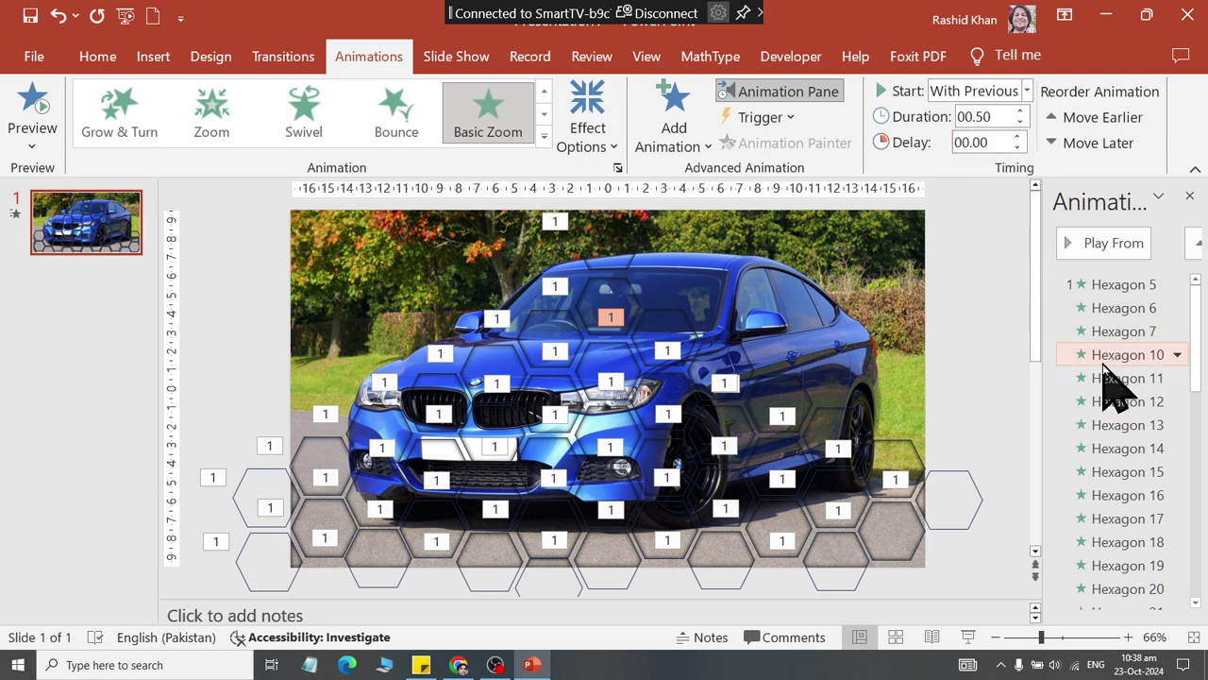
pyautogui.click(995, 141)
pyautogui.write('00.3')
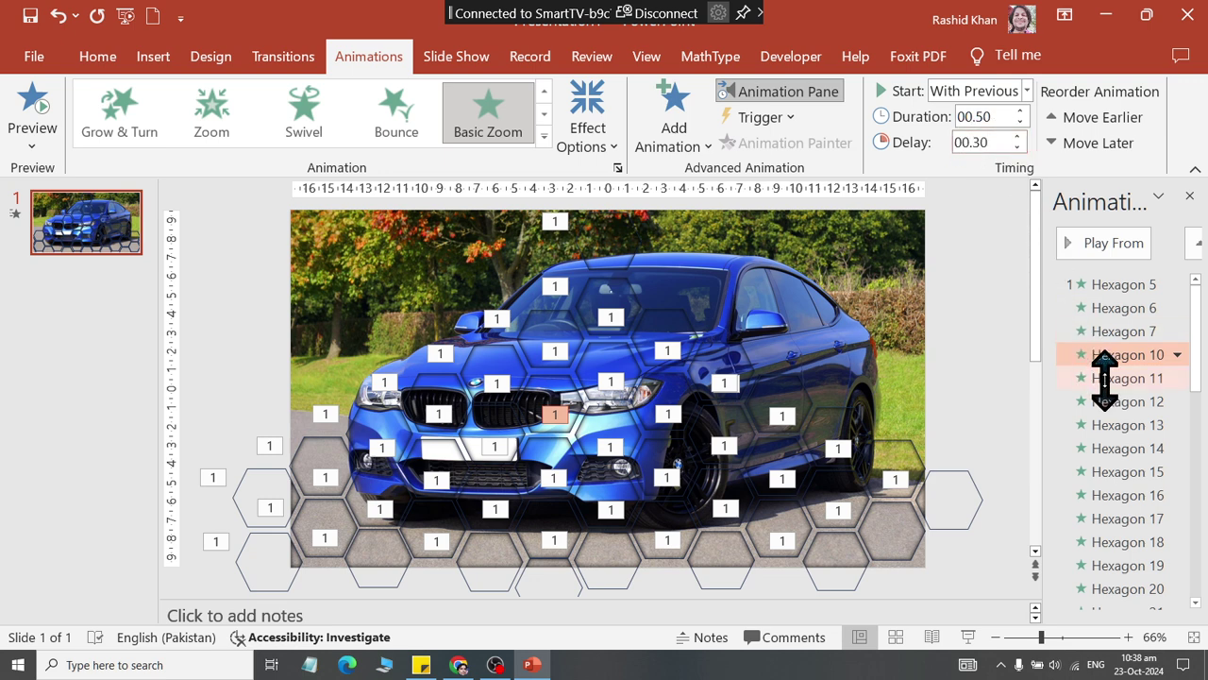
# Give Hexagons 11, 12 and 13 delays of 0.4, 0.5 and 0.6 seconds
pyautogui.click(1102, 377)
pyautogui.click(993, 142)
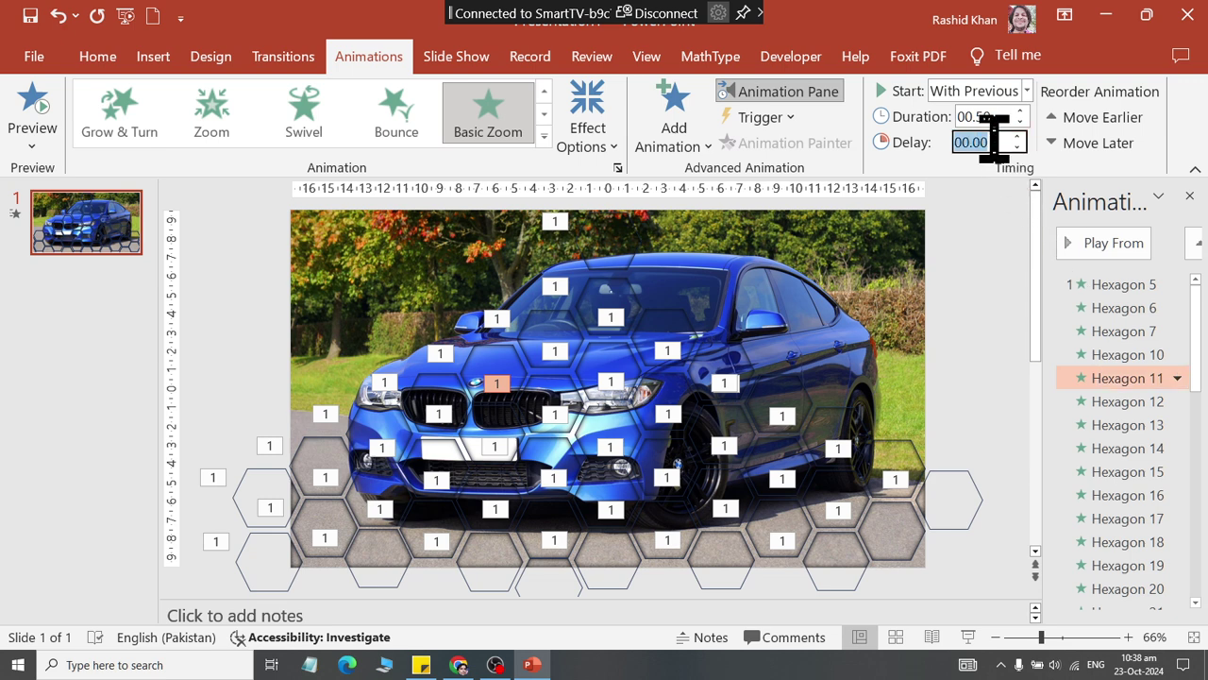
pyautogui.write('4')
pyautogui.press('Return')
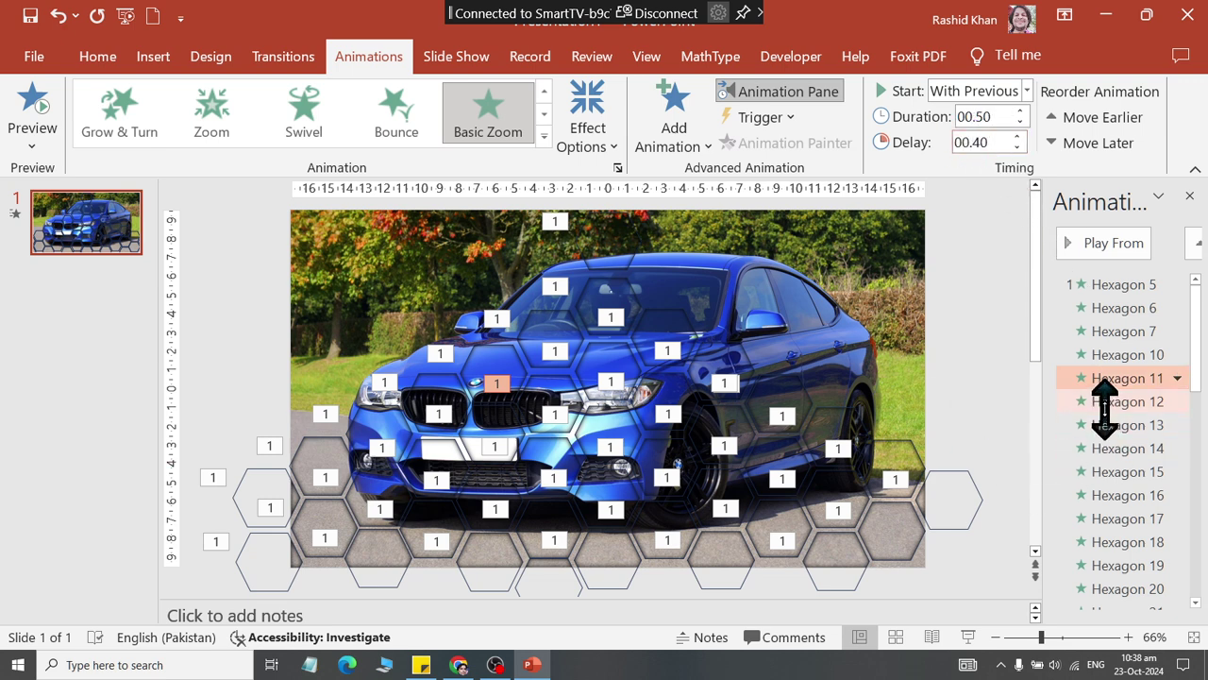
pyautogui.click(1103, 403)
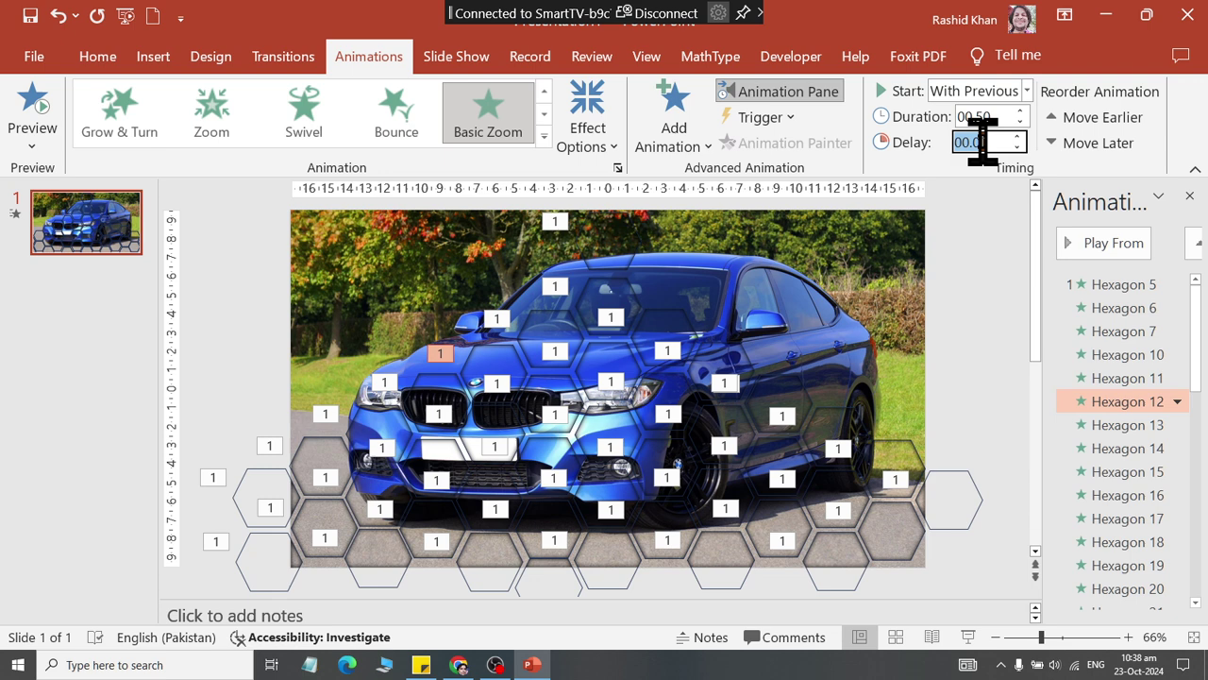
pyautogui.click(1159, 426)
pyautogui.click(993, 142)
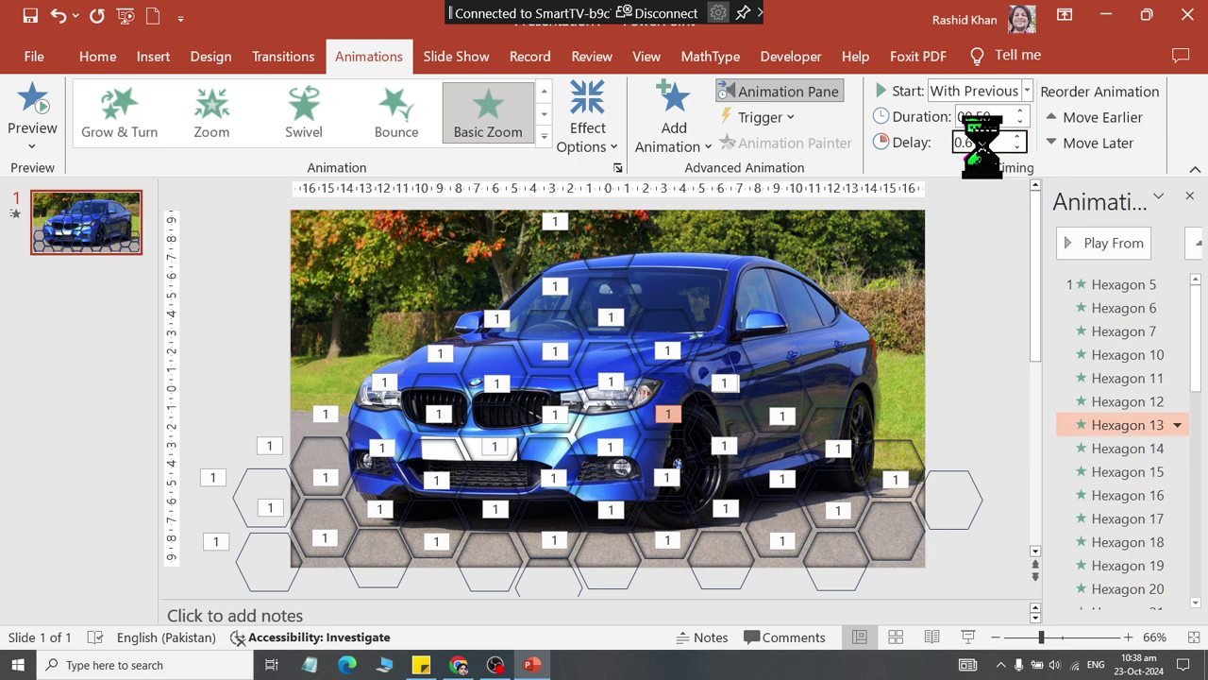
# Give Hexagons 14 through 17 delays of 0.7, 0.8, 0.9 and 1.0 seconds
pyautogui.click(1151, 447)
pyautogui.write('00.7')
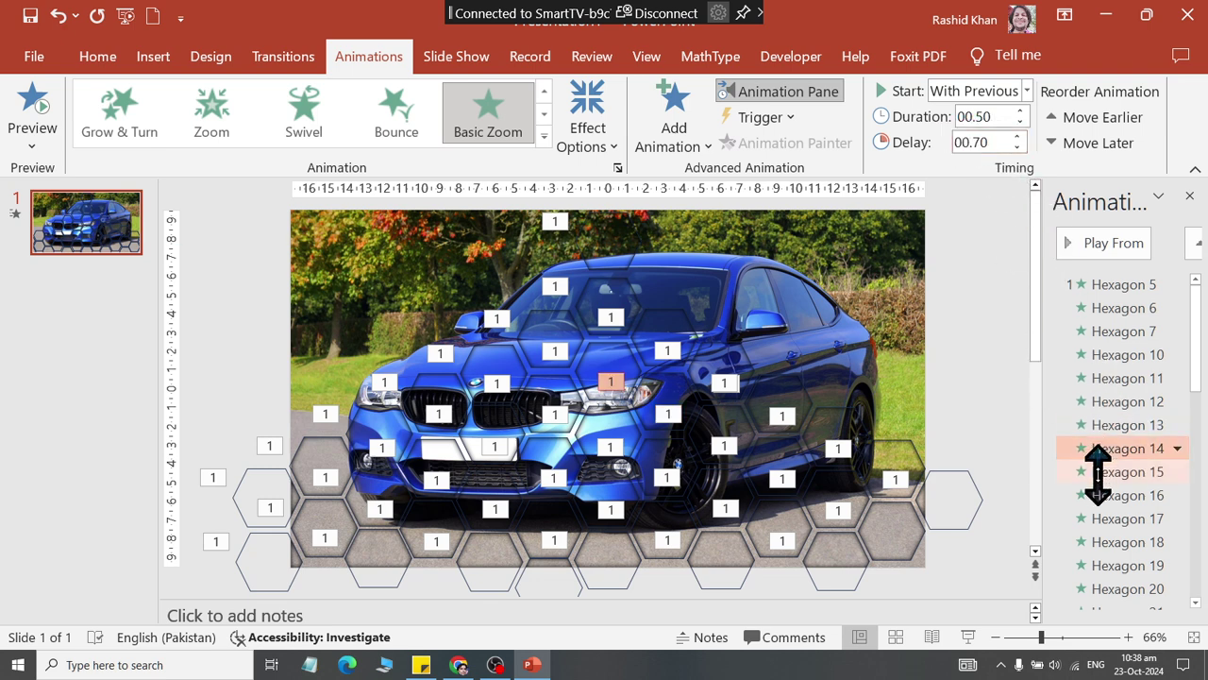
pyautogui.click(1099, 470)
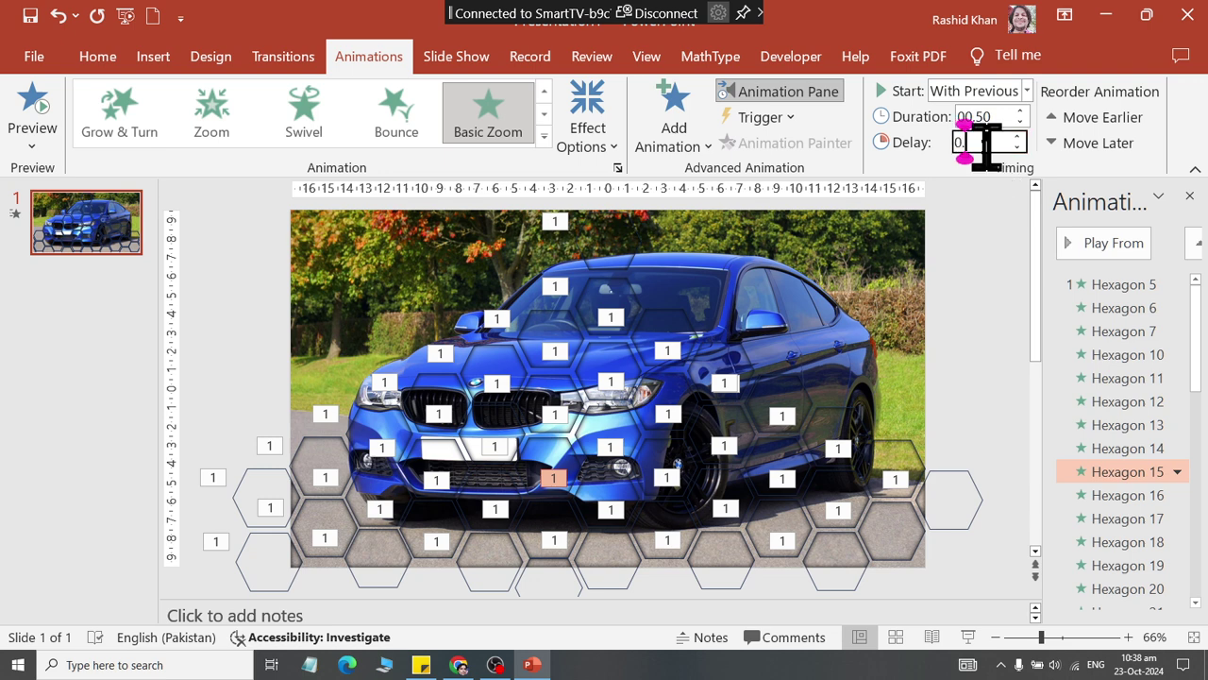
pyautogui.write('00.8')
pyautogui.click(1115, 496)
pyautogui.doubleClick(982, 142)
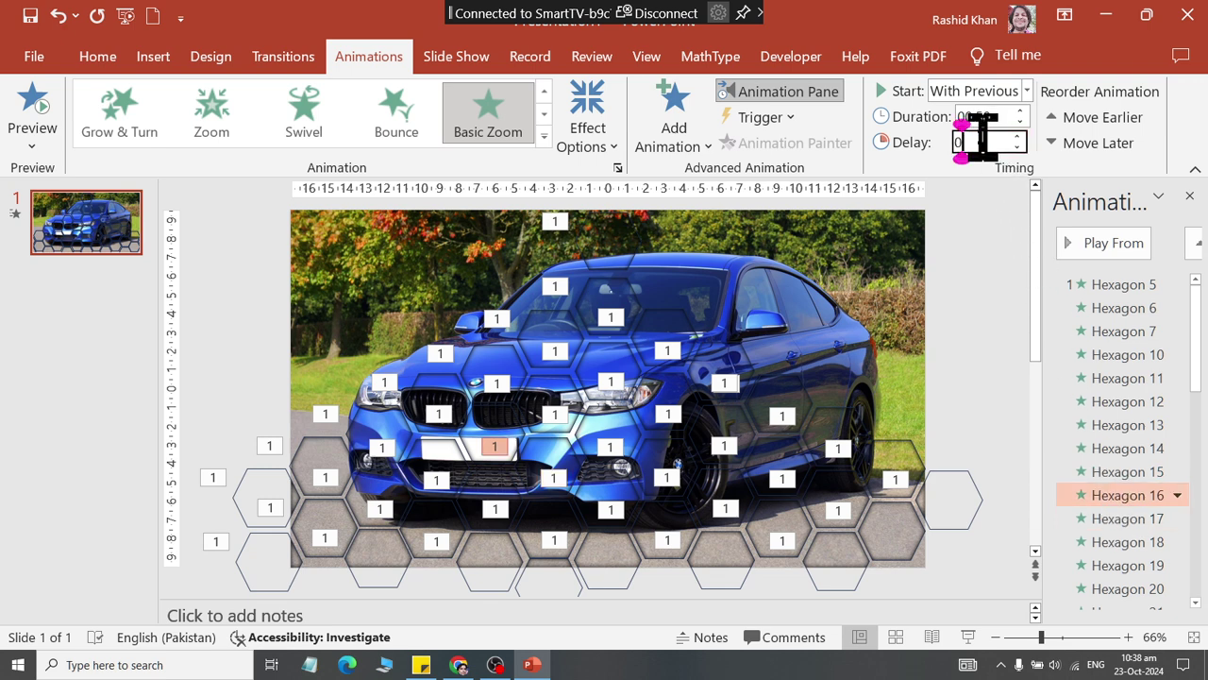
pyautogui.click(1116, 518)
pyautogui.doubleClick(981, 142)
pyautogui.write('00.1')
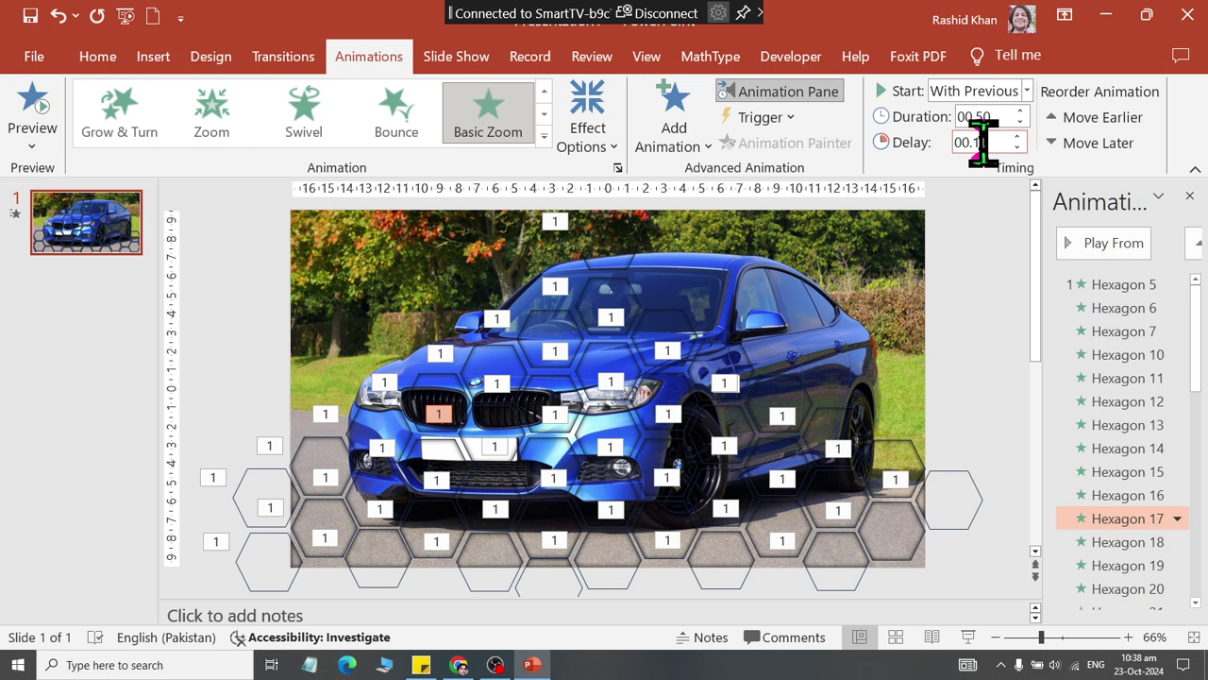
pyautogui.press('Return')
# Correct Hexagon 17's delay and give Hexagons 18–20 delays of 1.1, 1.2 and 1.3 seconds
pyautogui.doubleClick(998, 142)
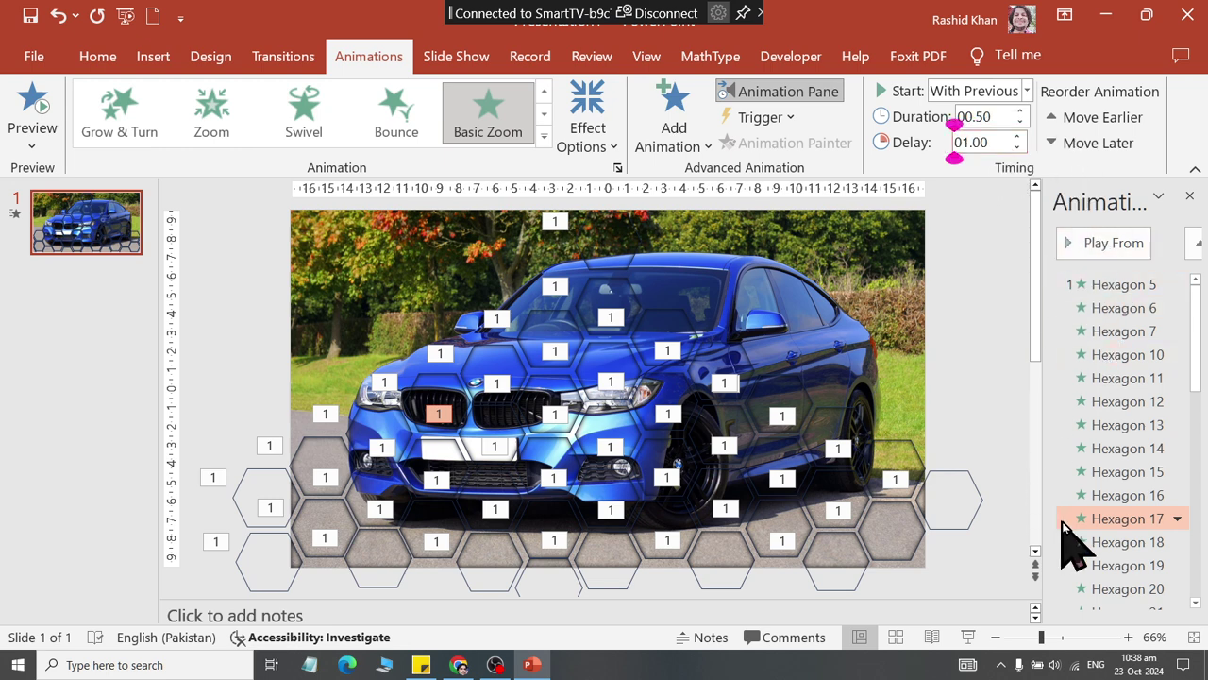
pyautogui.click(1095, 541)
pyautogui.doubleClick(987, 141)
pyautogui.write('01.1')
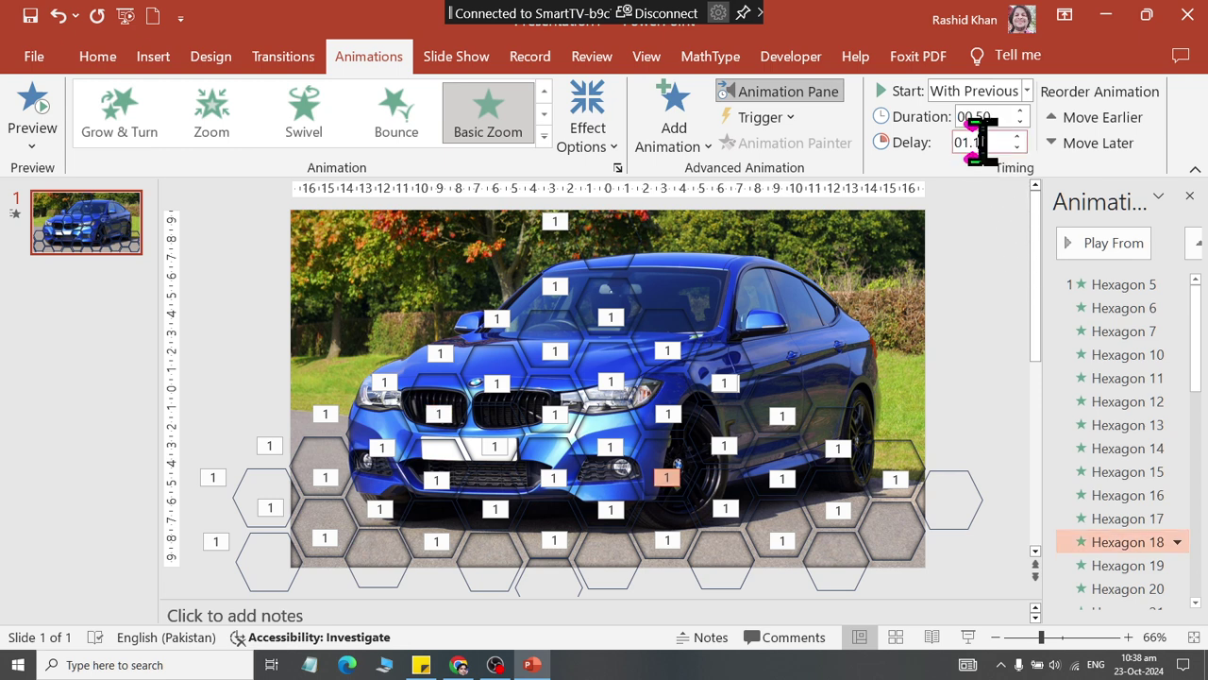
pyautogui.click(1095, 564)
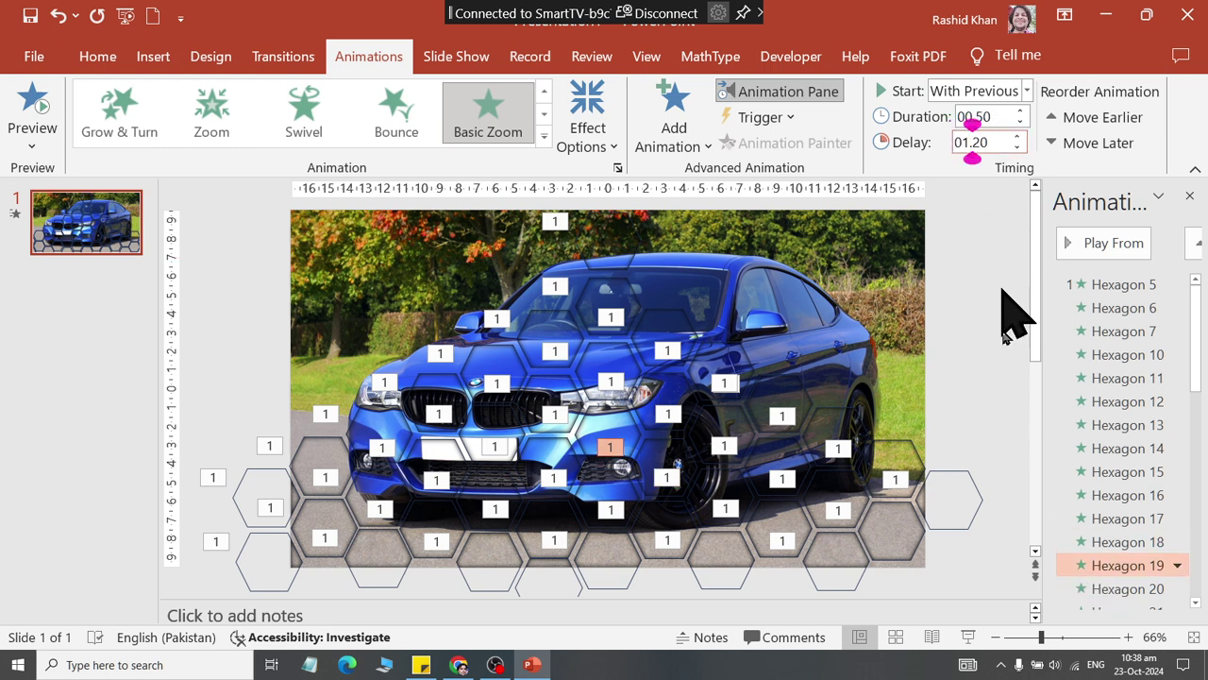
pyautogui.click(1099, 587)
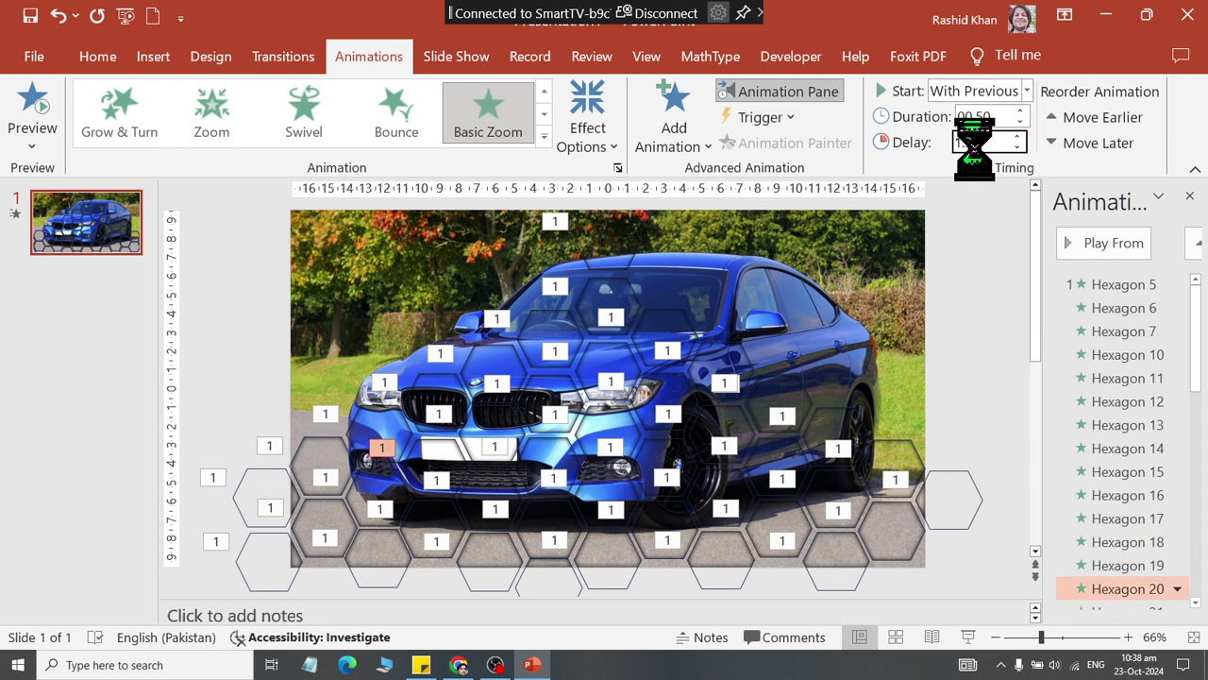
pyautogui.write('01.3')
# Give Hexagons 21, 26, 27 and 28 delays of 1.4, 1.5, 1.6 and 1.7 seconds
pyautogui.scroll(-4, 1100, 453)
pyautogui.click(1127, 377)
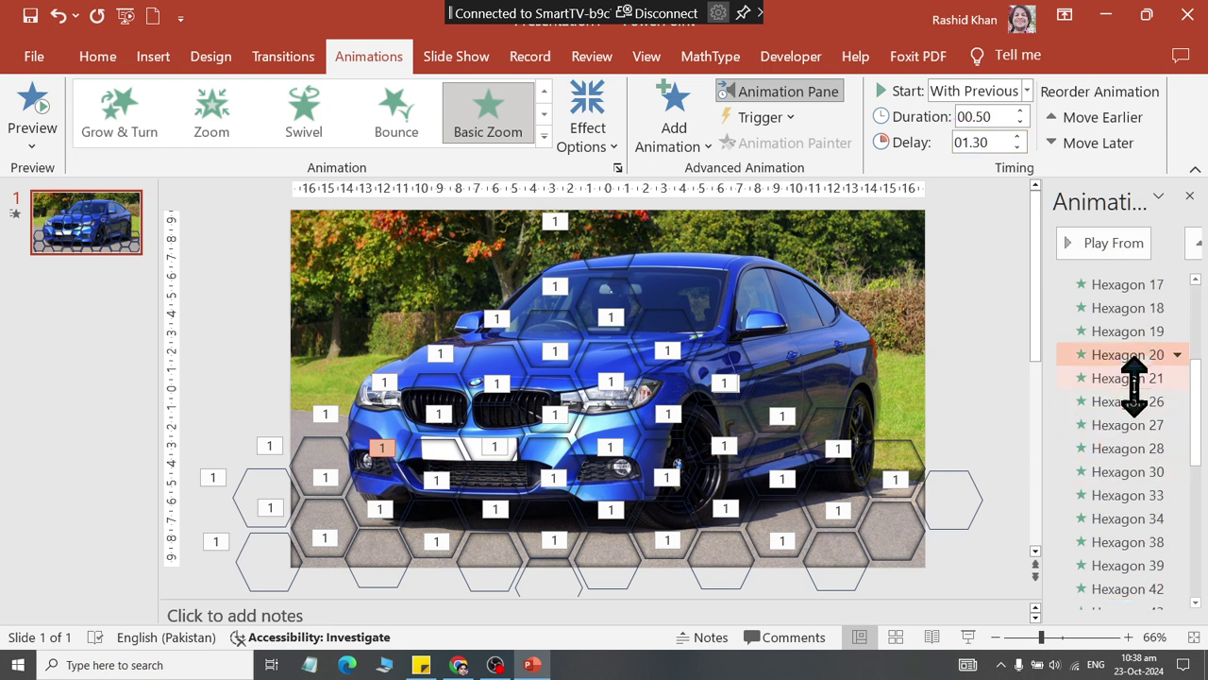
pyautogui.doubleClick(981, 142)
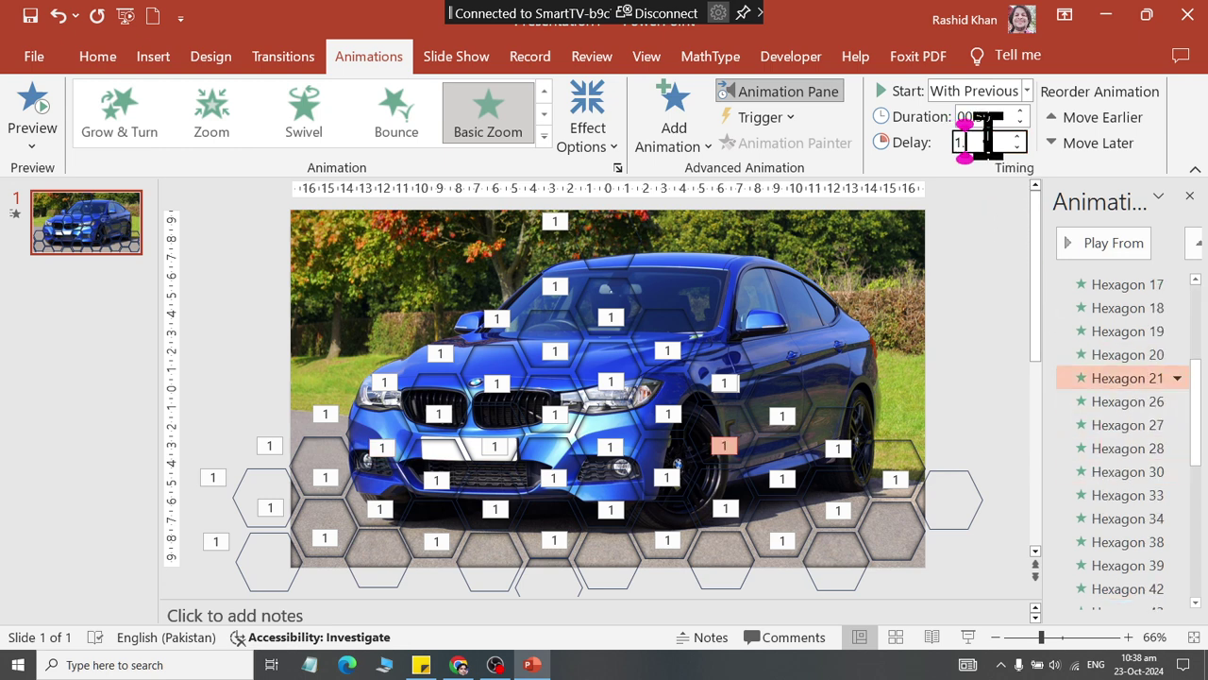
pyautogui.write('4')
pyautogui.press('Return')
pyautogui.click(1128, 401)
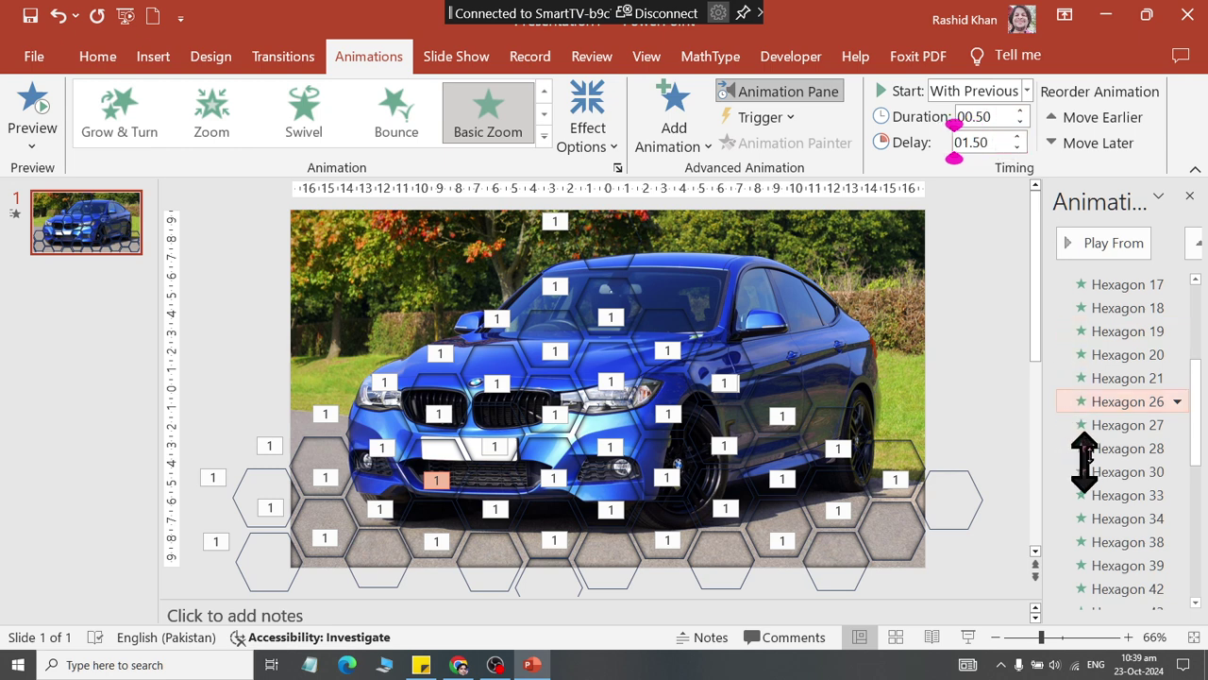
pyautogui.click(1099, 426)
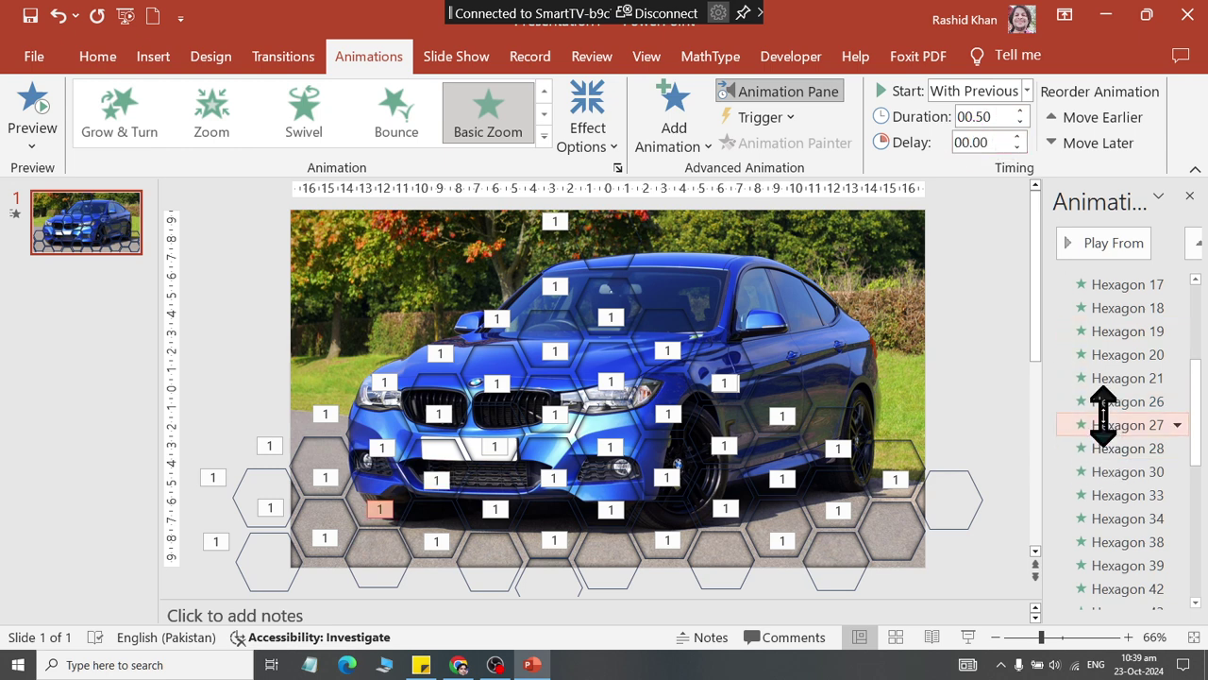
pyautogui.doubleClick(988, 142)
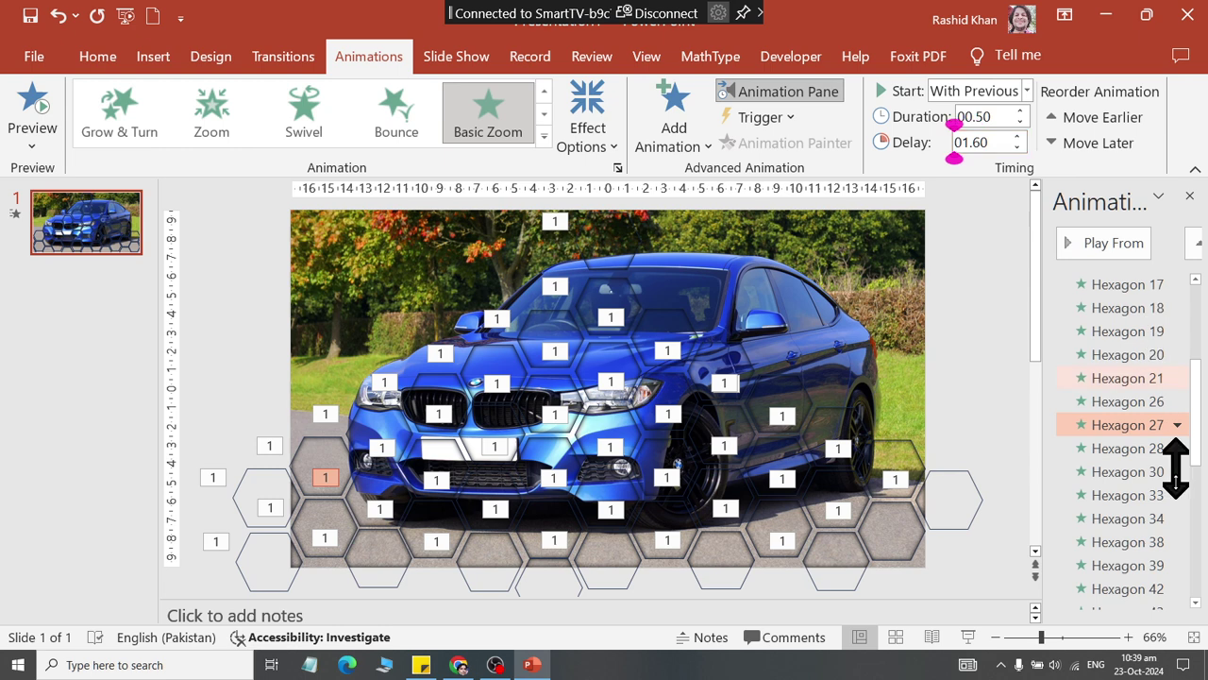
pyautogui.click(1121, 449)
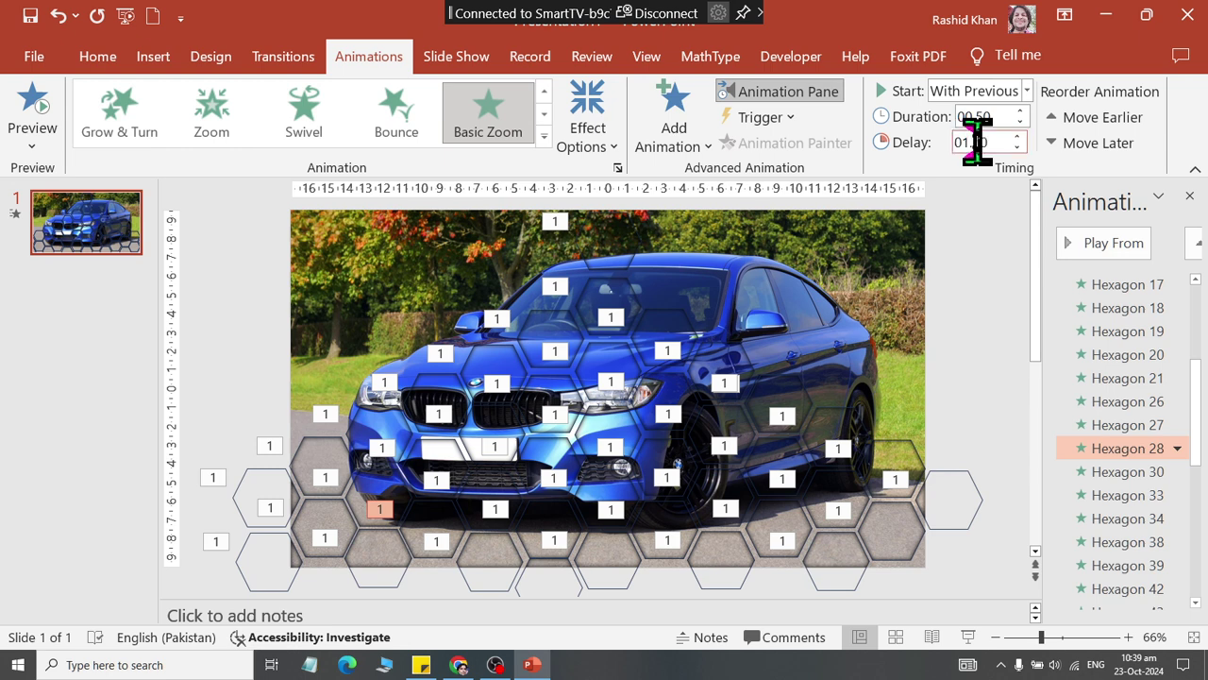
# Give Hexagons 30, 33, 34, 38 and 39 delays from 1.8 up to 2.2 seconds
pyautogui.click(1146, 471)
pyautogui.doubleClick(983, 141)
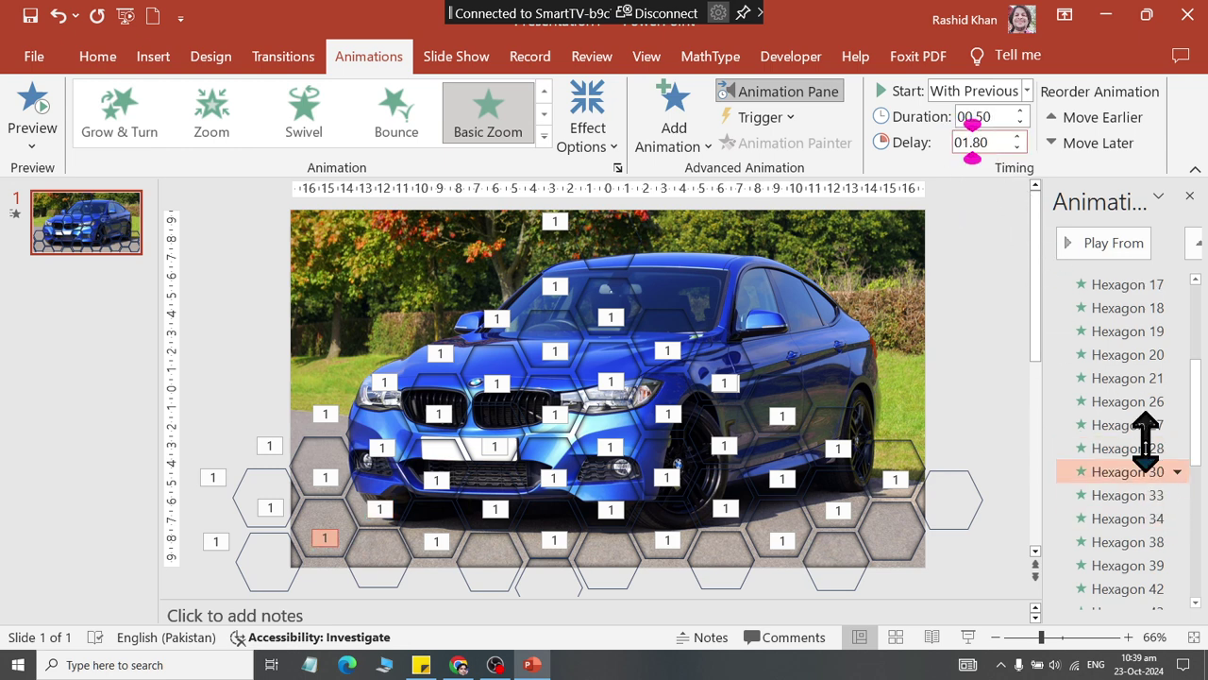
pyautogui.click(1137, 494)
pyautogui.doubleClick(982, 141)
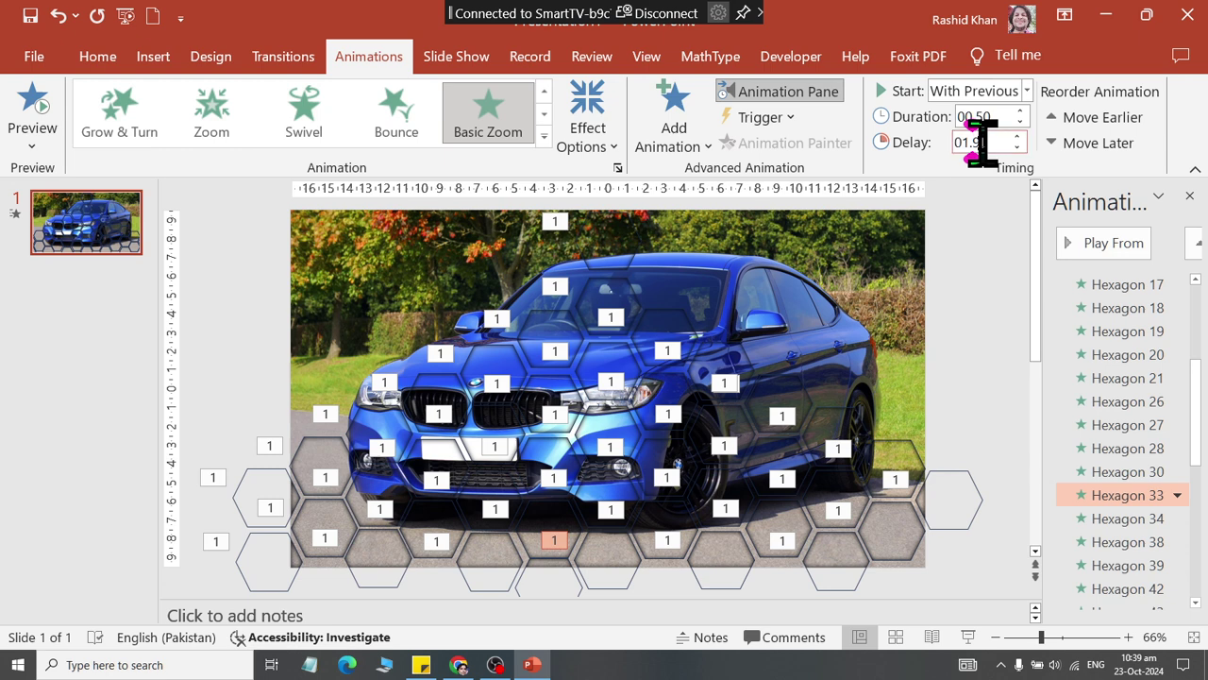
pyautogui.click(1123, 519)
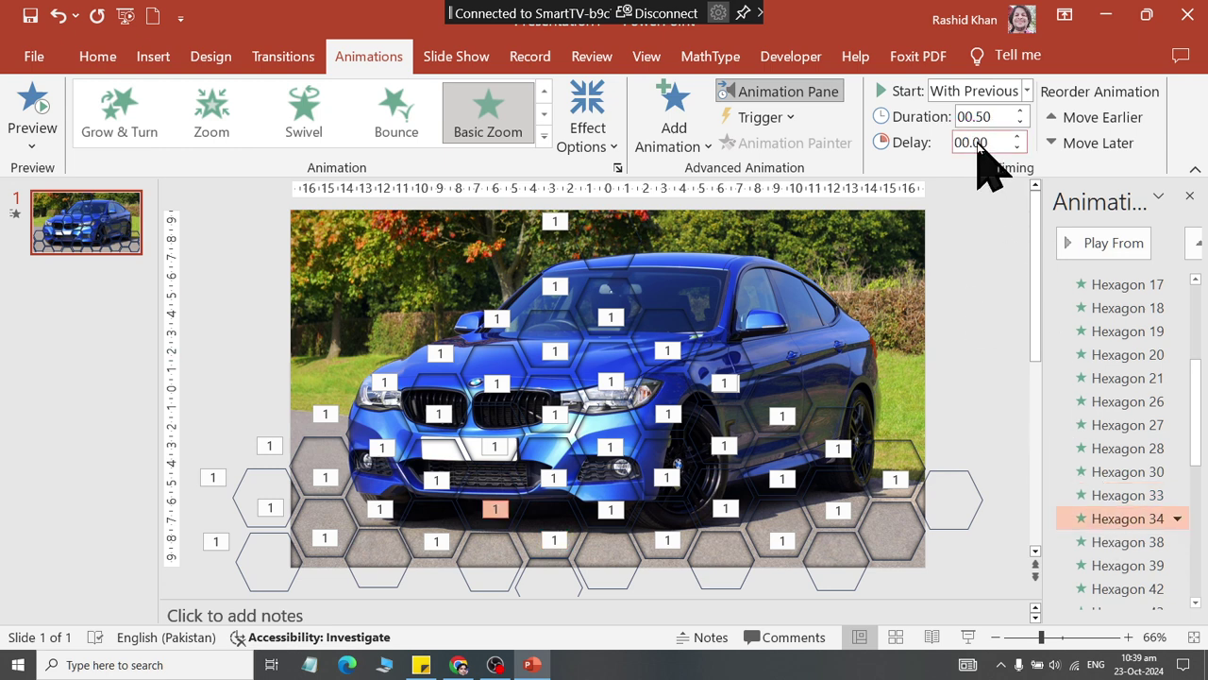
pyautogui.doubleClick(977, 142)
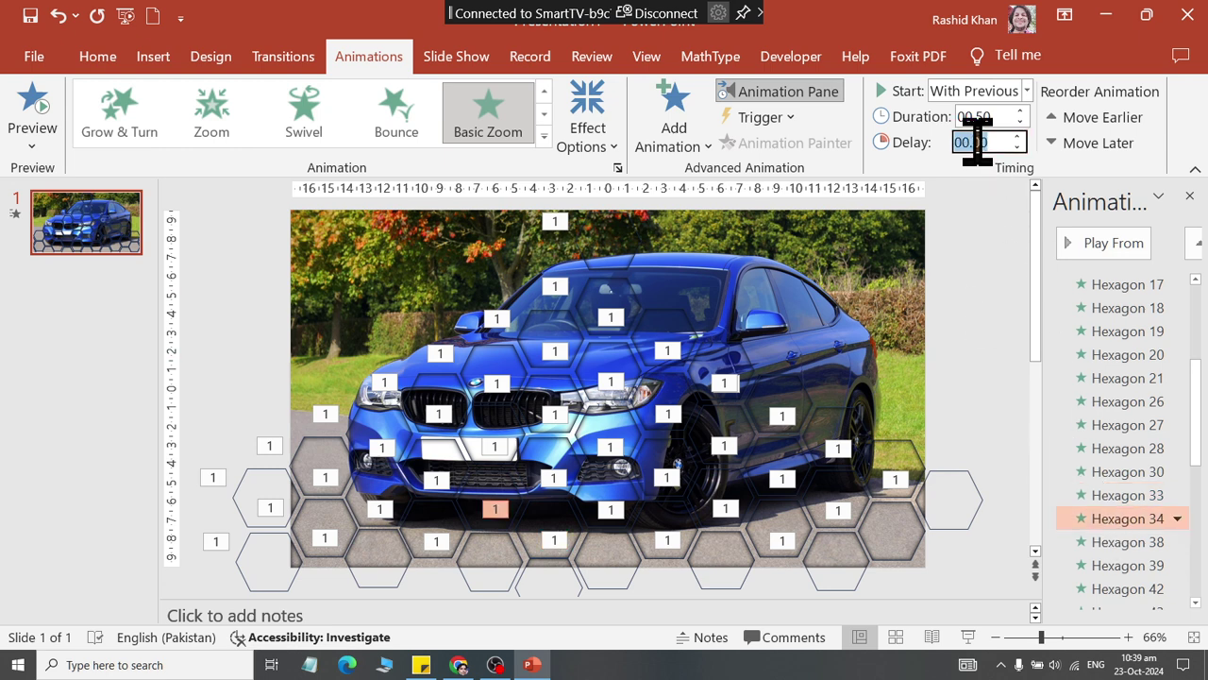
pyautogui.click(1123, 541)
pyautogui.write('02.1')
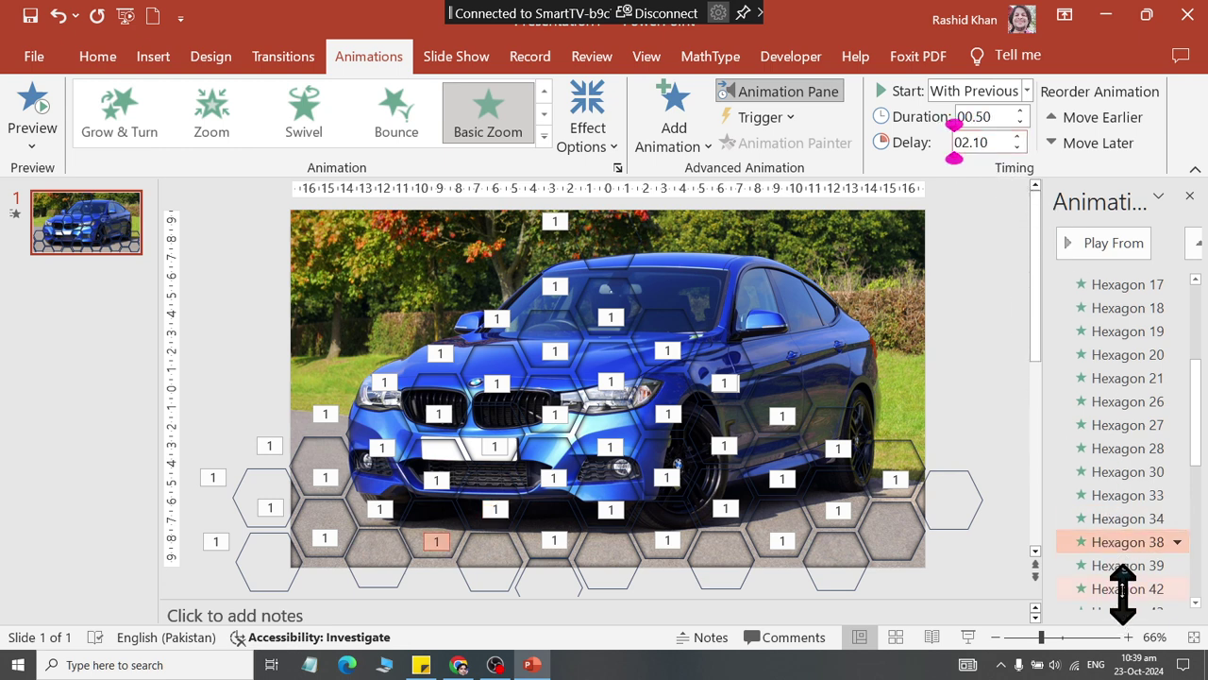
pyautogui.click(1123, 564)
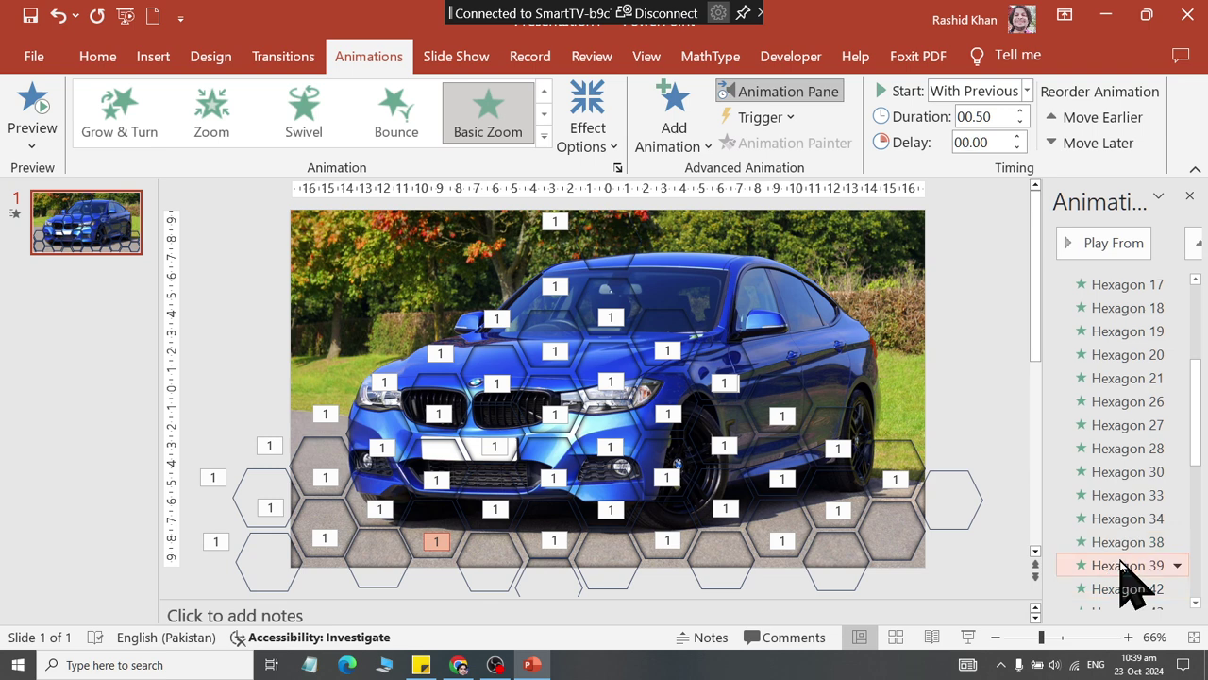
pyautogui.doubleClick(981, 141)
pyautogui.write('02.2')
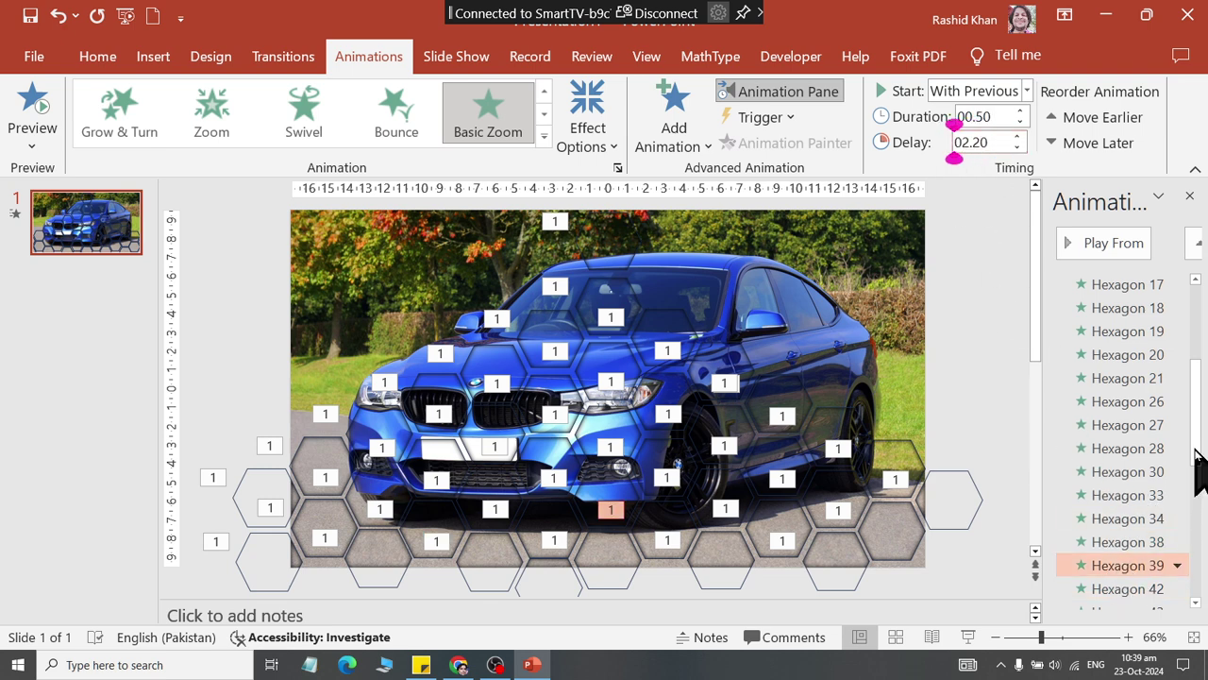
pyautogui.moveTo(1196, 458); pyautogui.dragTo(1194, 552)
# Give Hexagons 42, 43 and 46 delays of 2.3, 2.4 and 2.5 seconds
pyautogui.click(1127, 322)
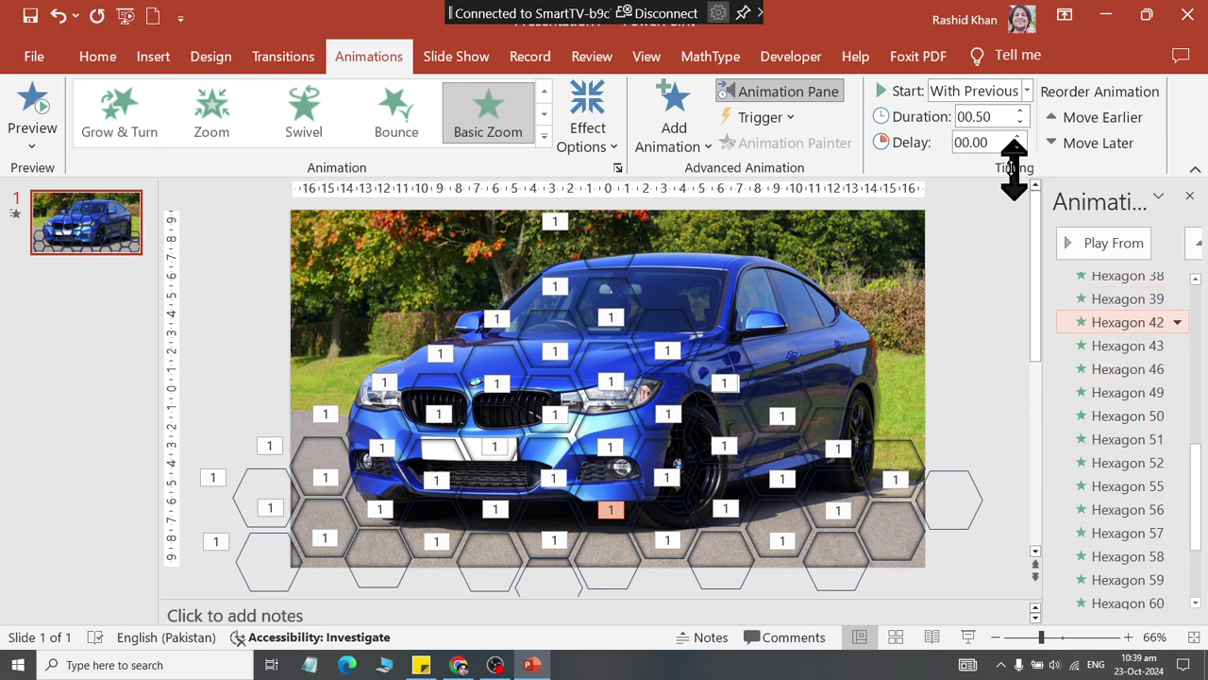
pyautogui.click(981, 142)
pyautogui.write('2.')
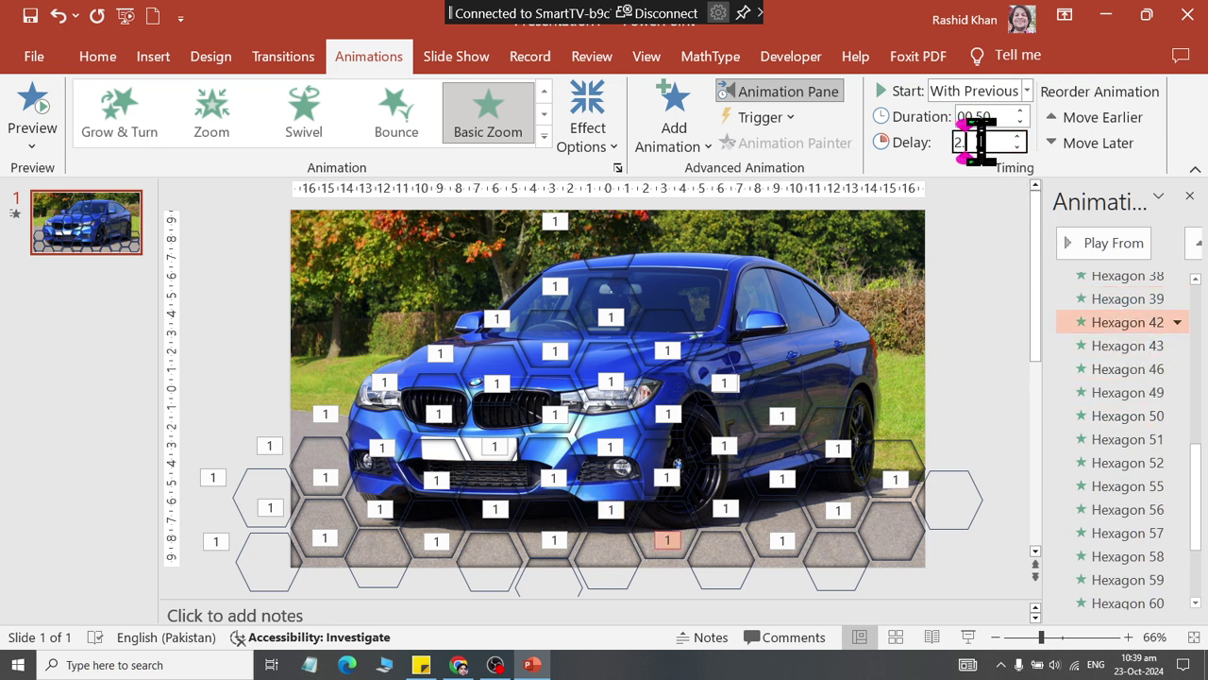
pyautogui.write('3')
pyautogui.press('Return')
pyautogui.click(1118, 346)
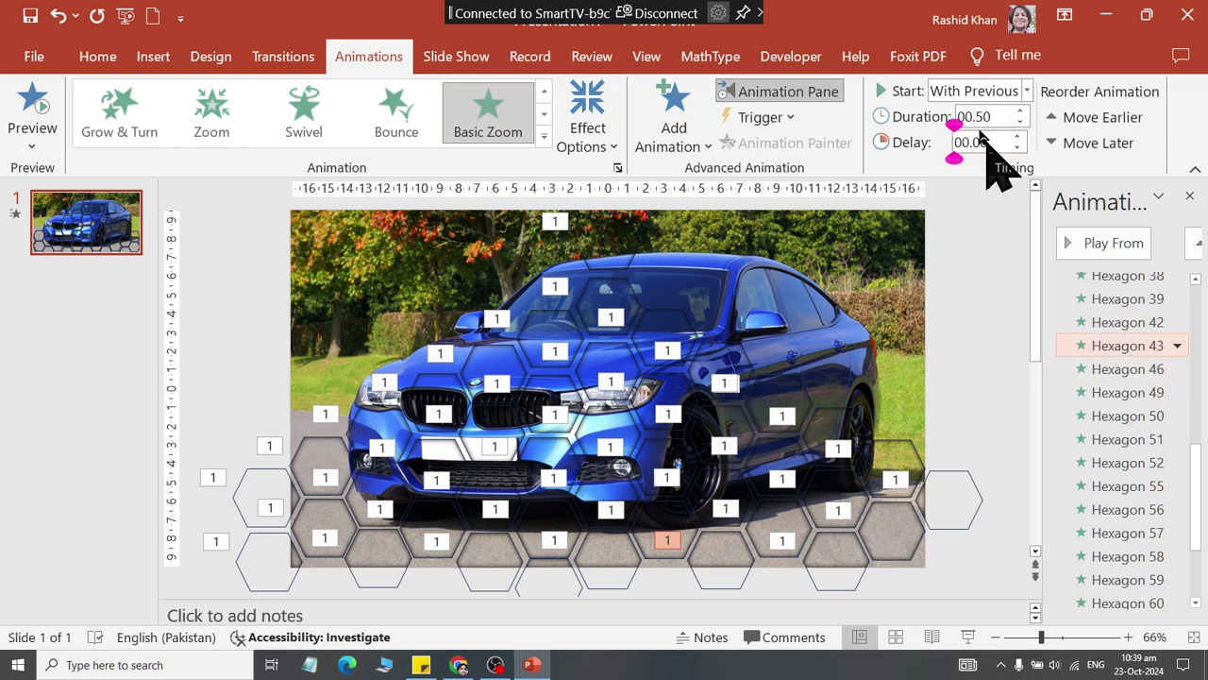
pyautogui.click(976, 141)
pyautogui.write('2.4')
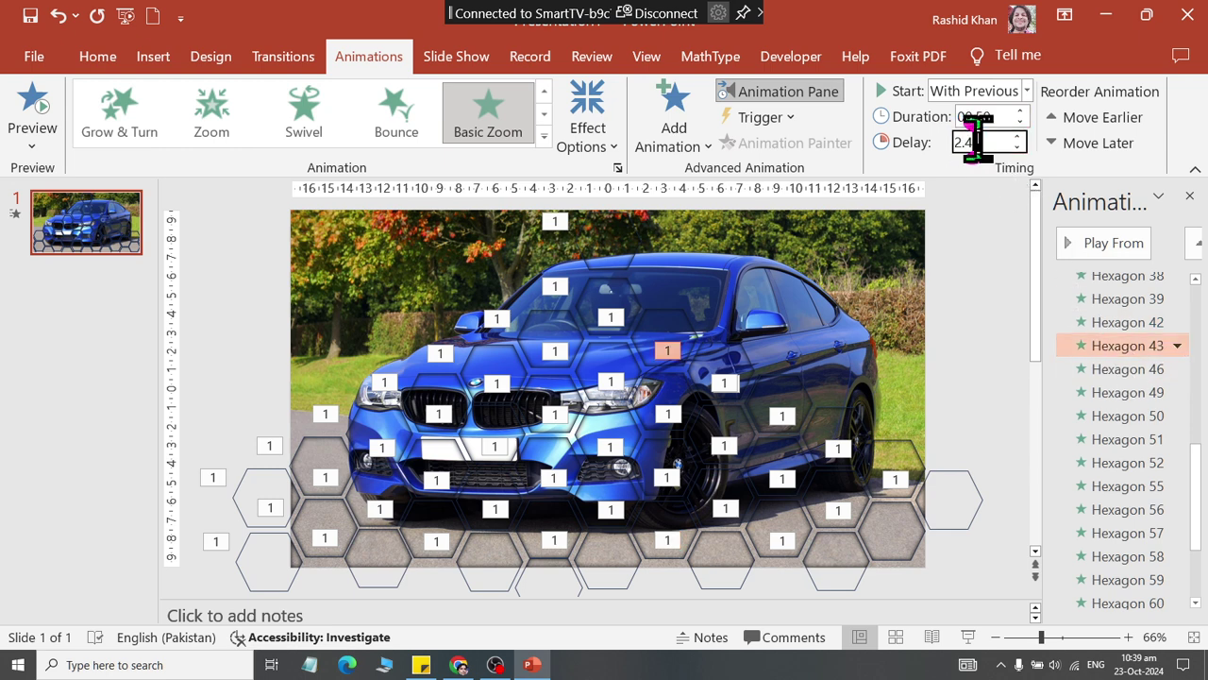
pyautogui.press('Return')
pyautogui.click(1100, 370)
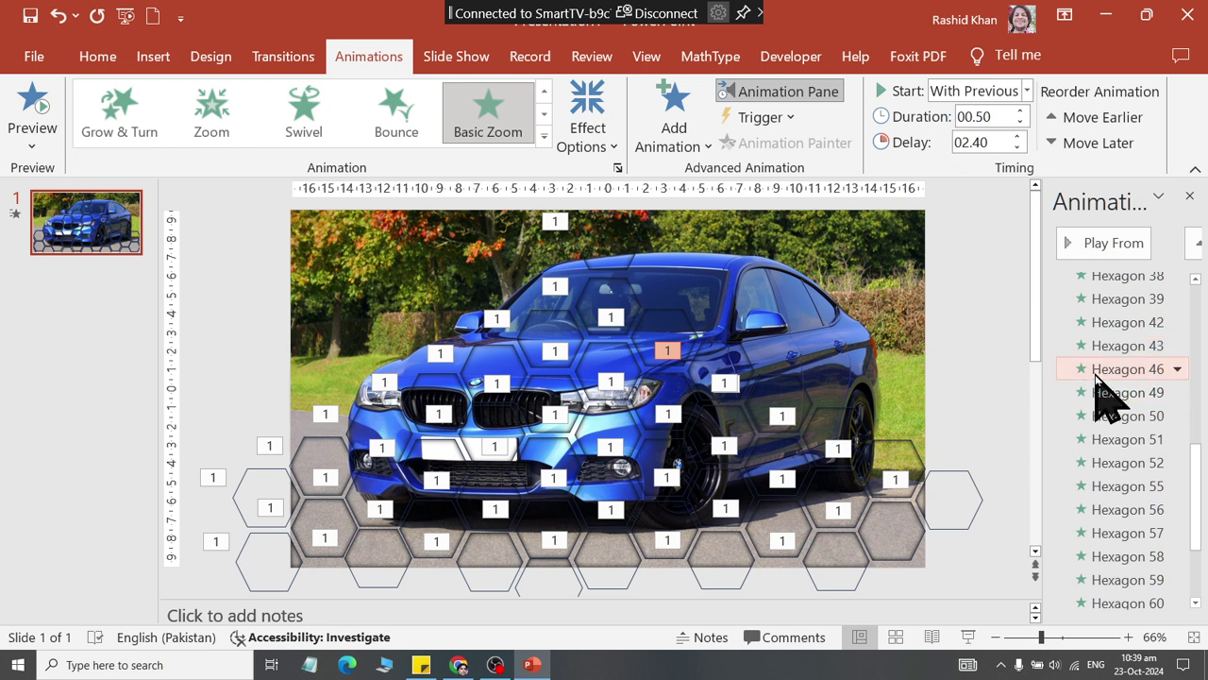
pyautogui.click(972, 142)
pyautogui.write('.5')
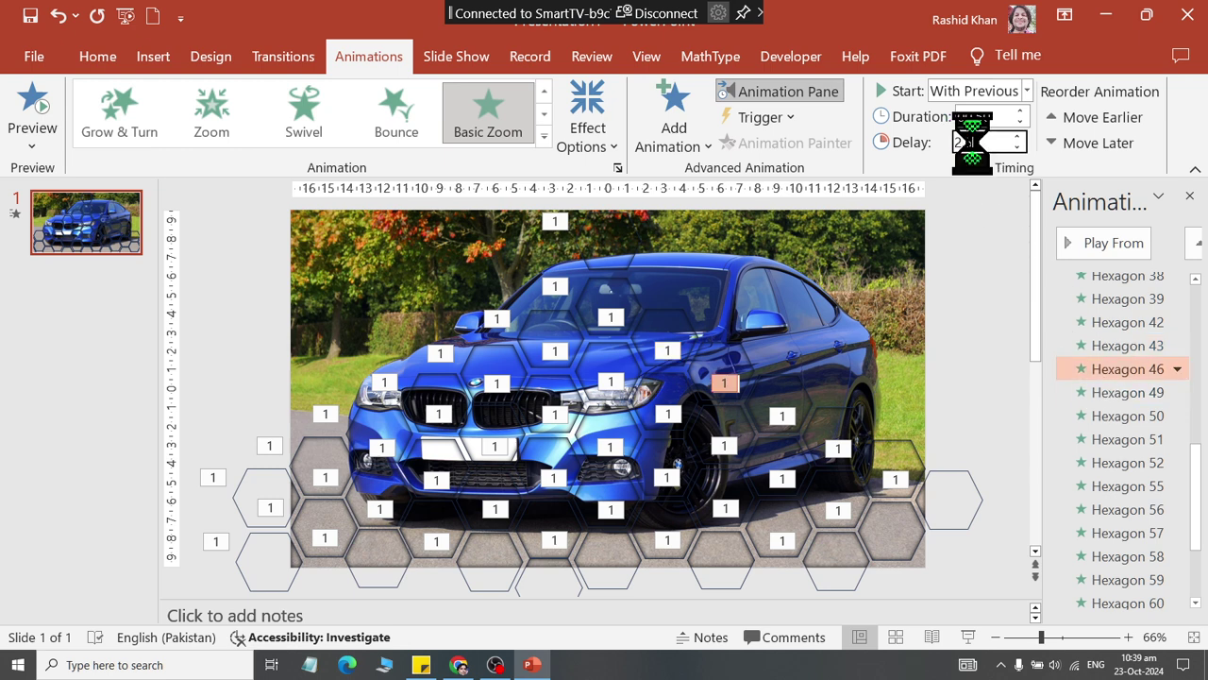
pyautogui.press('Return')
# Give Hexagons 49, 50, 51, 52 and 55 delays from 2.6 to 3.0 seconds, then begin saving
pyautogui.click(1120, 393)
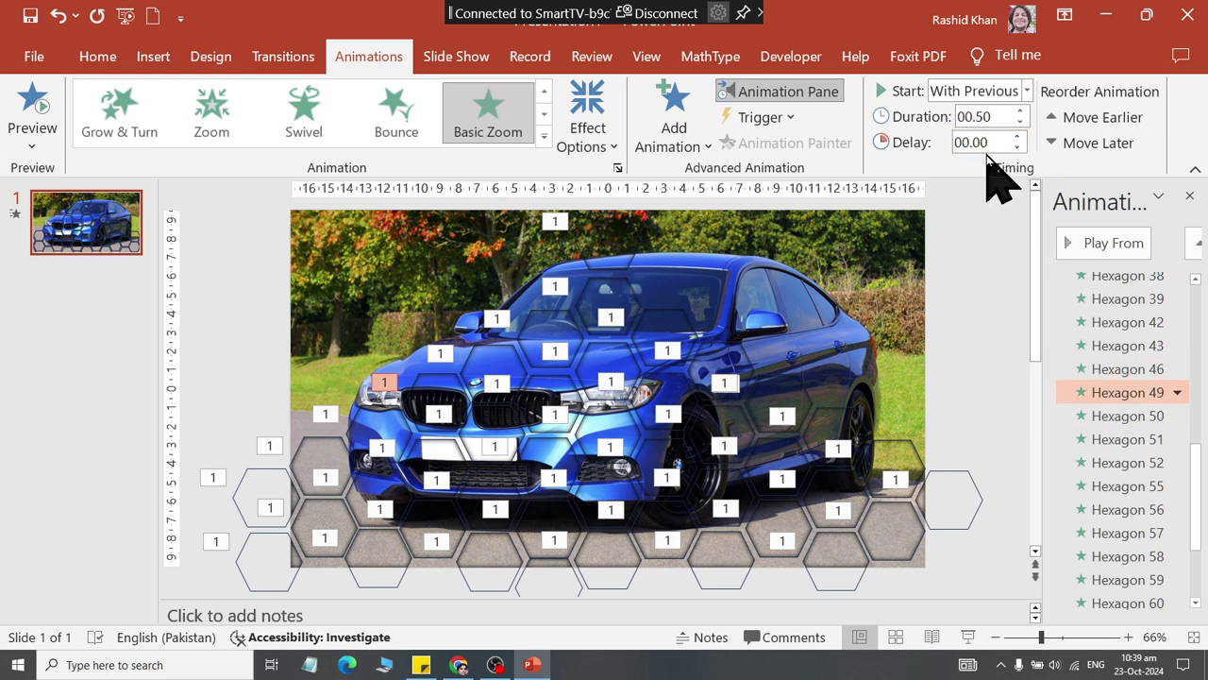
pyautogui.click(972, 142)
pyautogui.click(1123, 415)
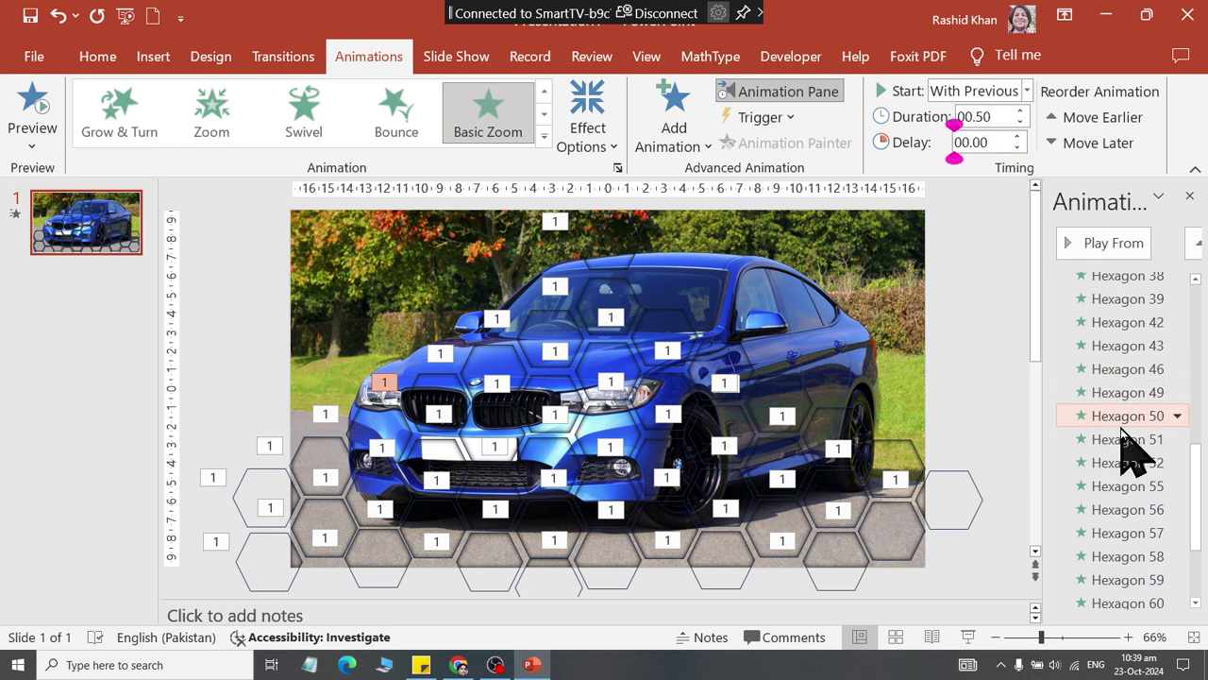
pyautogui.click(976, 142)
pyautogui.write('2.')
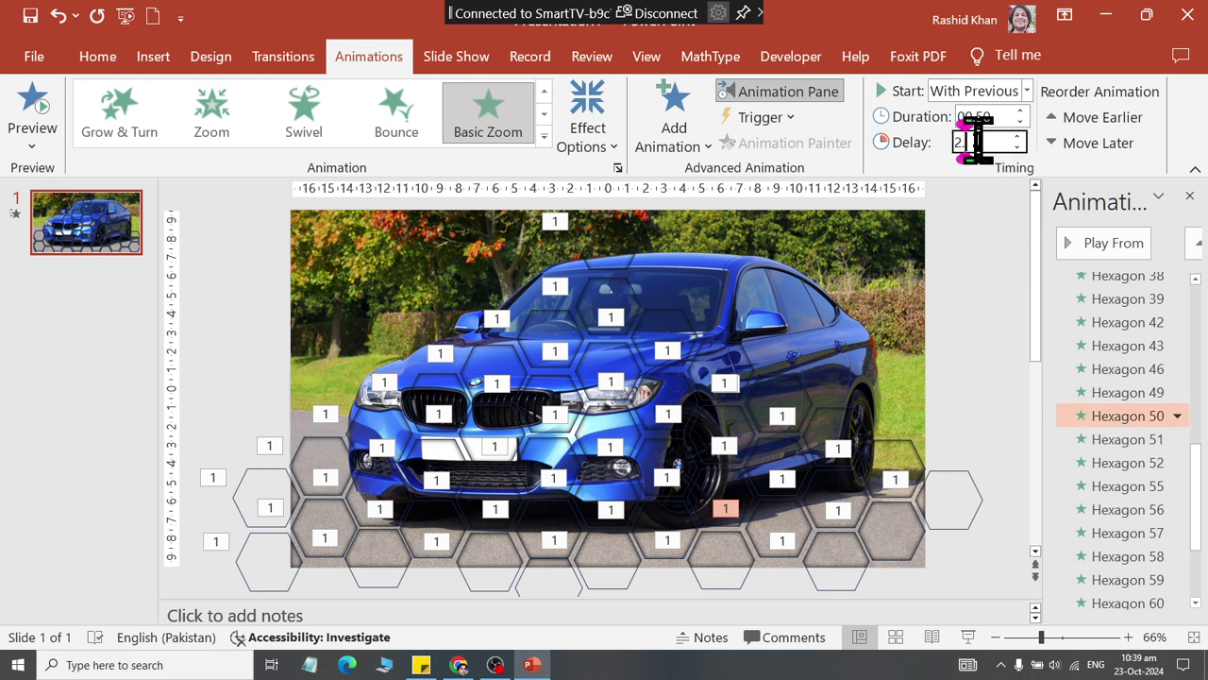
pyautogui.press('Return')
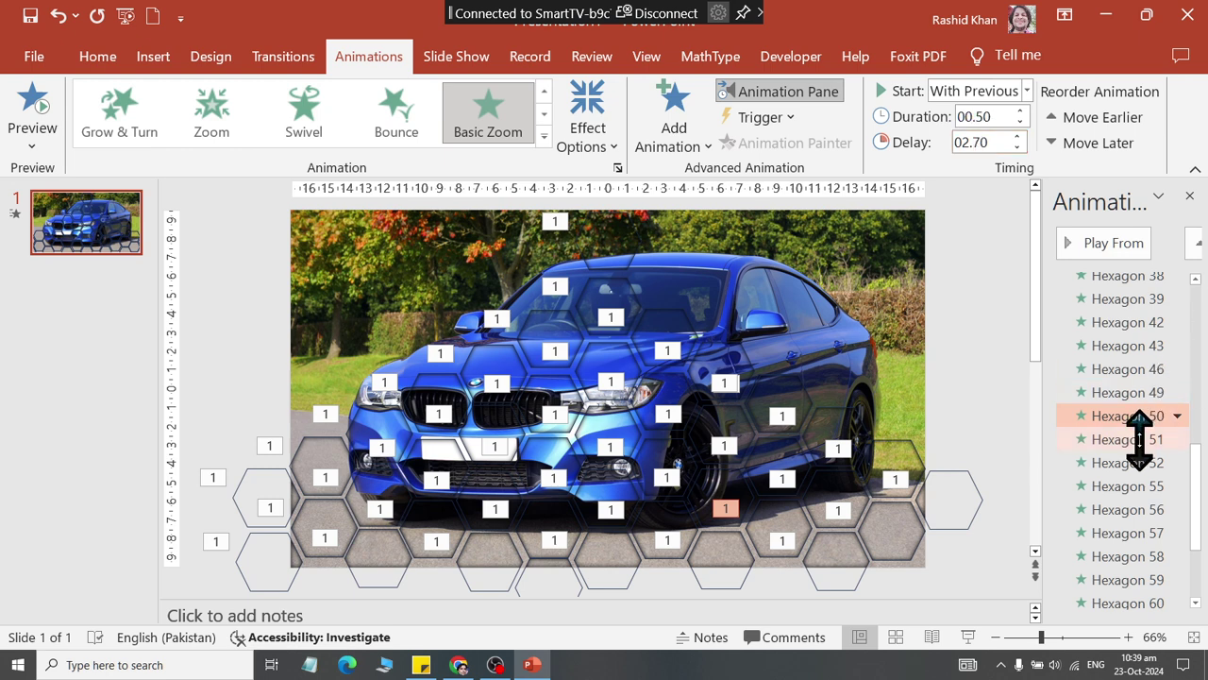
pyautogui.click(1136, 440)
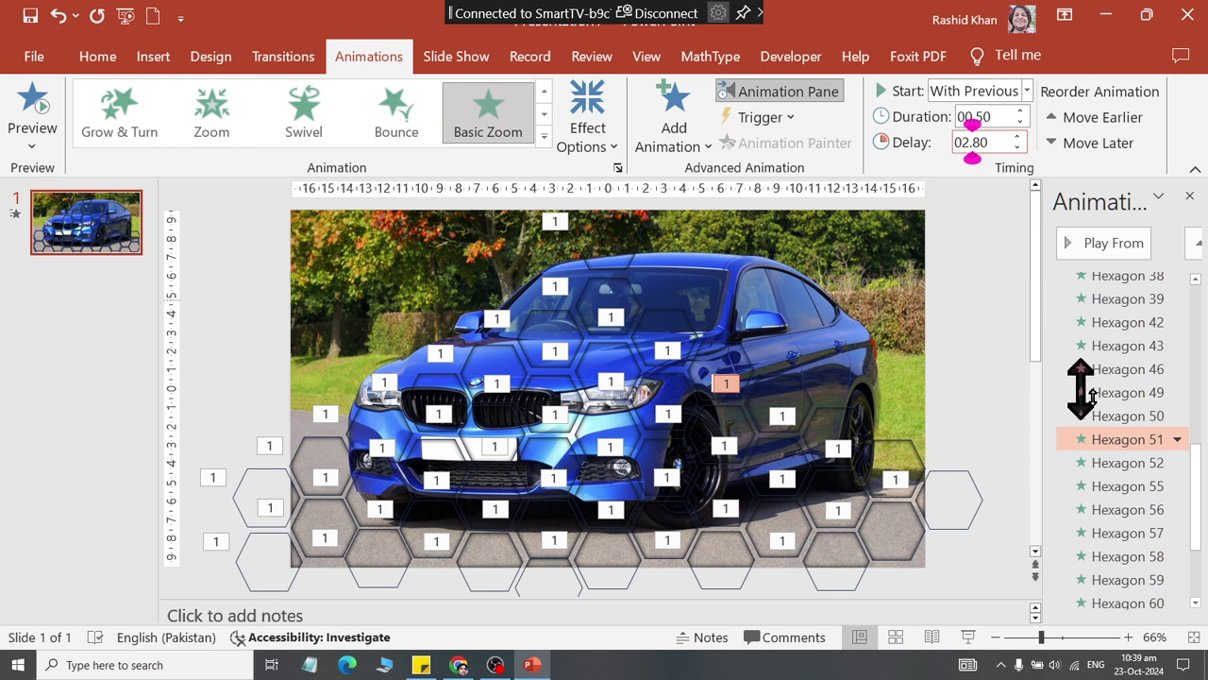
pyautogui.click(1122, 462)
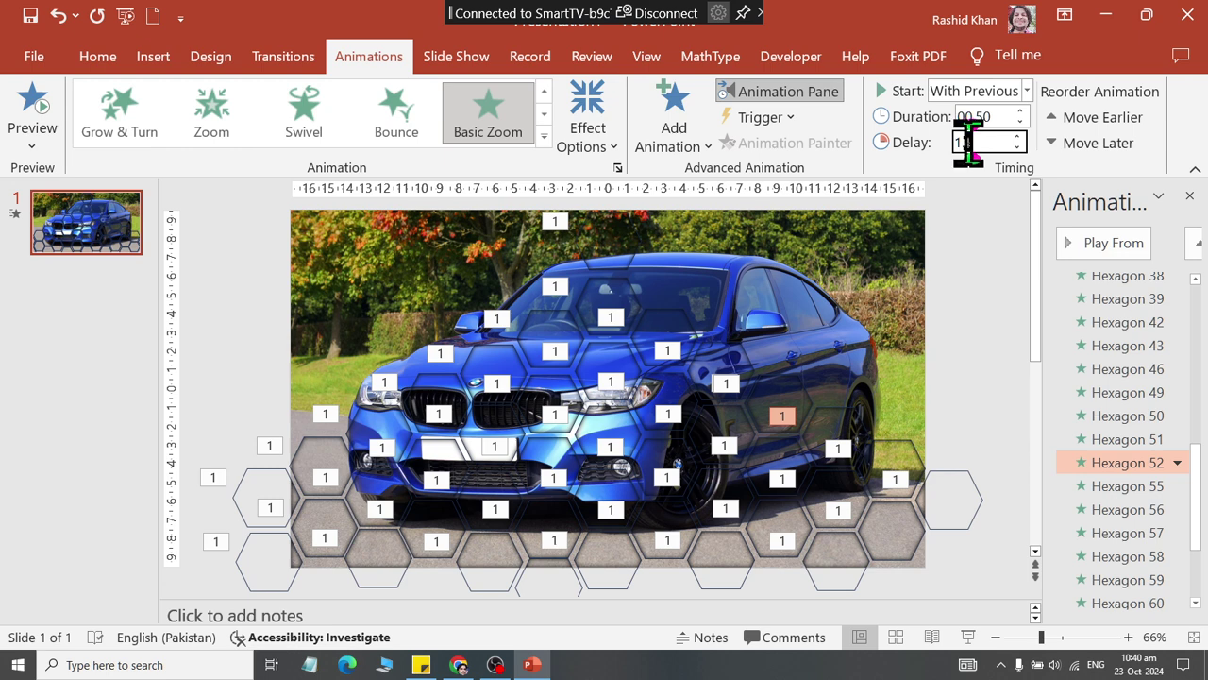
pyautogui.write('2.90')
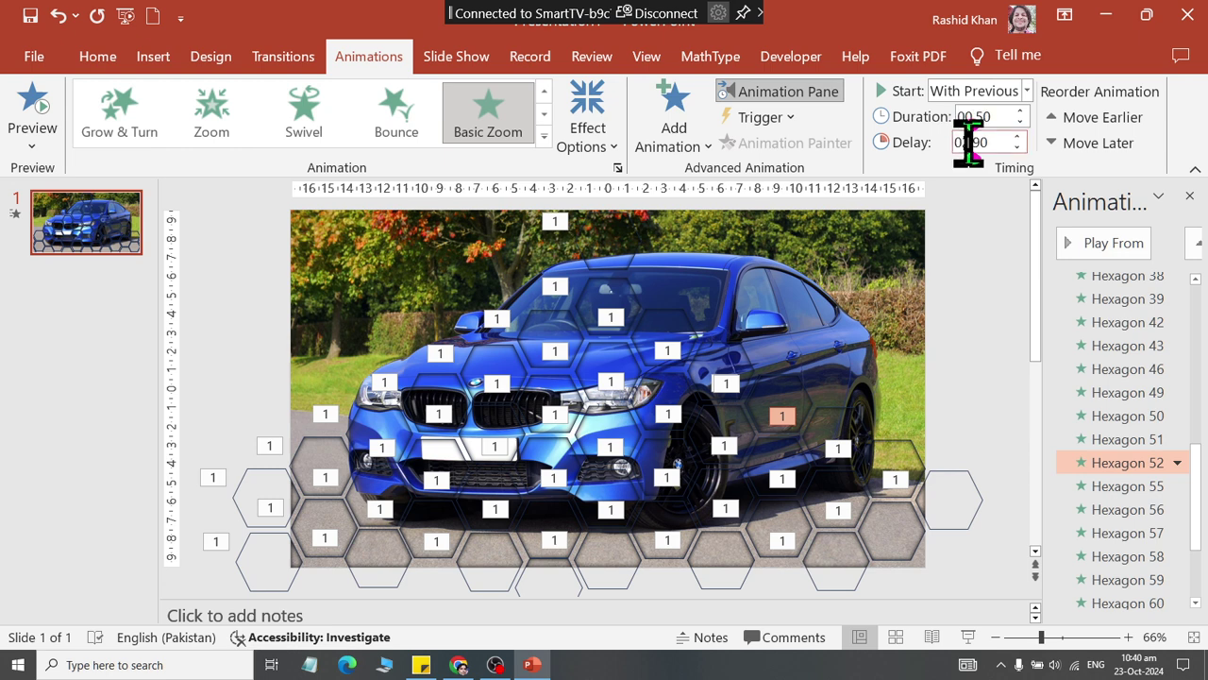
pyautogui.click(1133, 483)
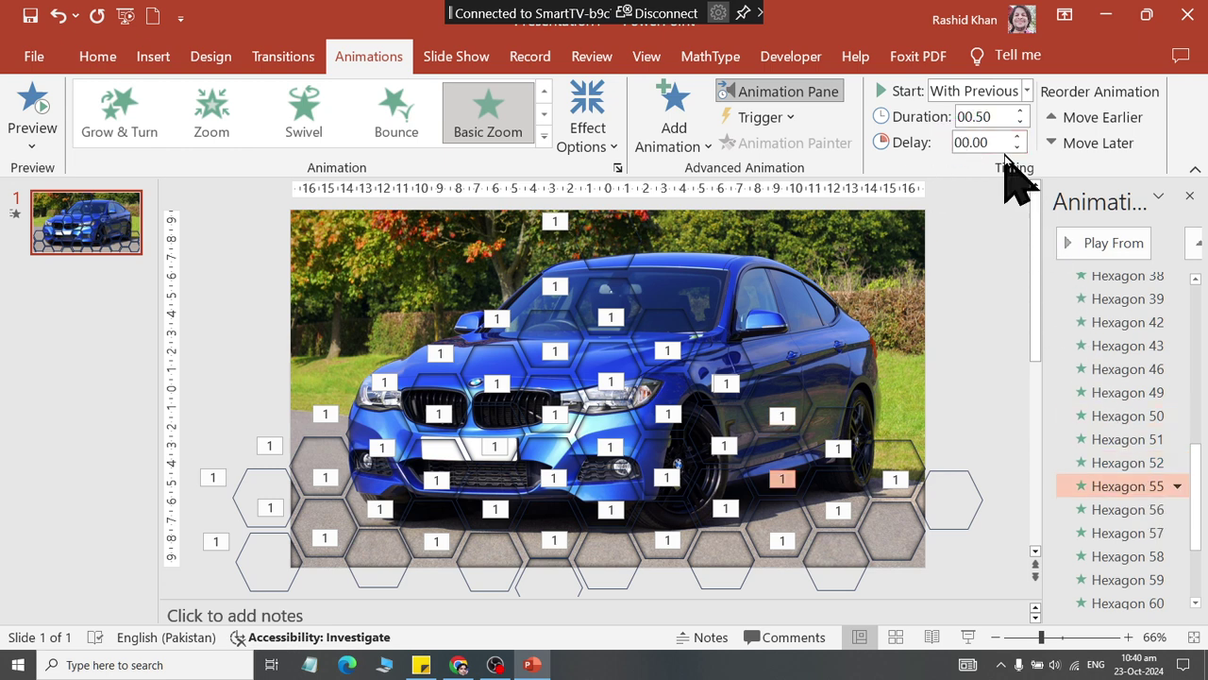
pyautogui.click(986, 141)
pyautogui.write('03')
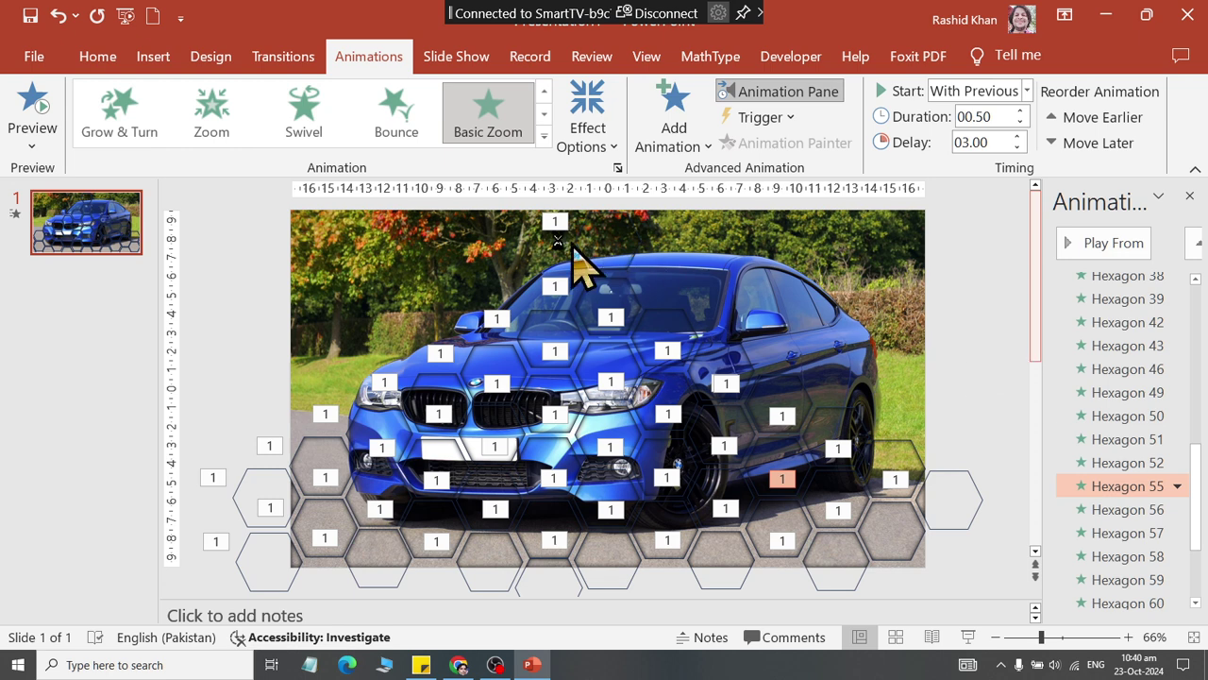
pyautogui.hotkey('ctrl', 's')
# Browse to the Desktop folder and save the file as 'hexagon animation'
pyautogui.click(501, 459)
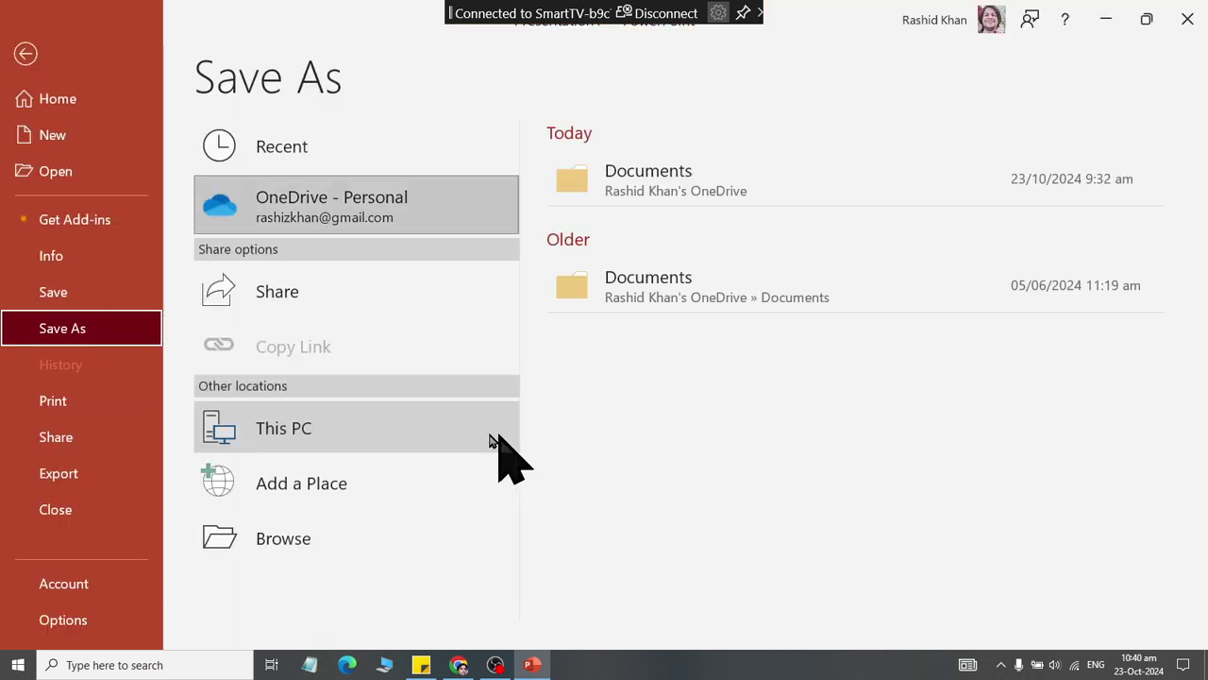
pyautogui.click(317, 533)
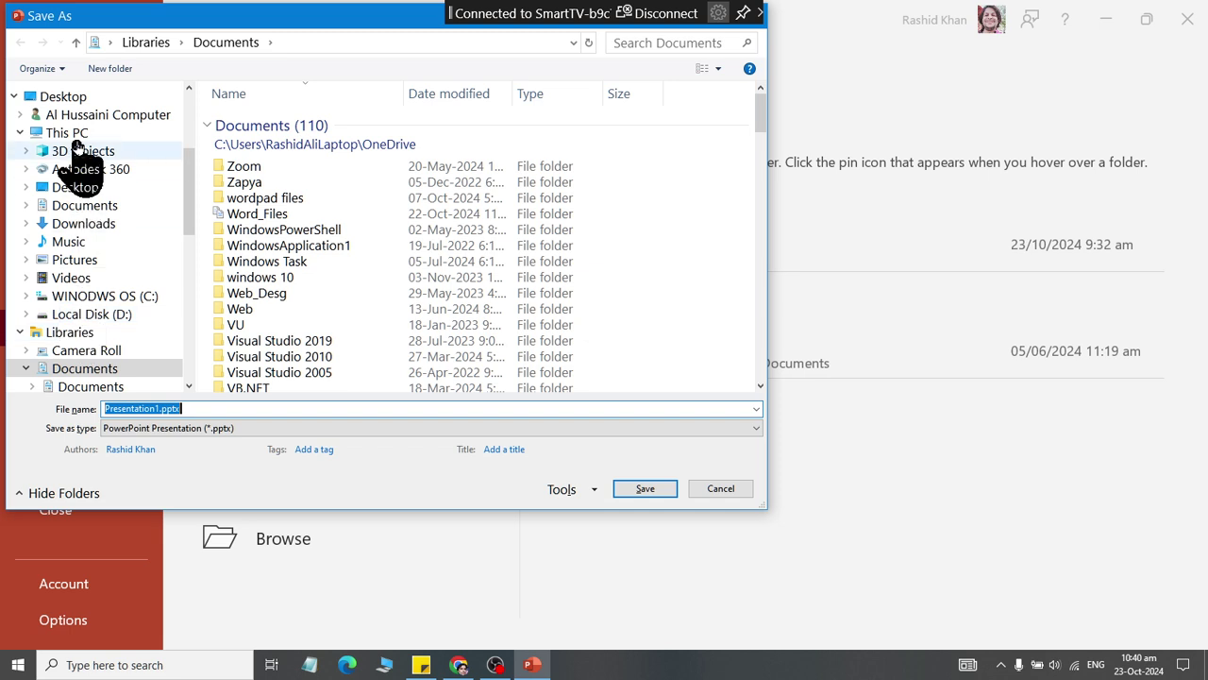
pyautogui.click(66, 97)
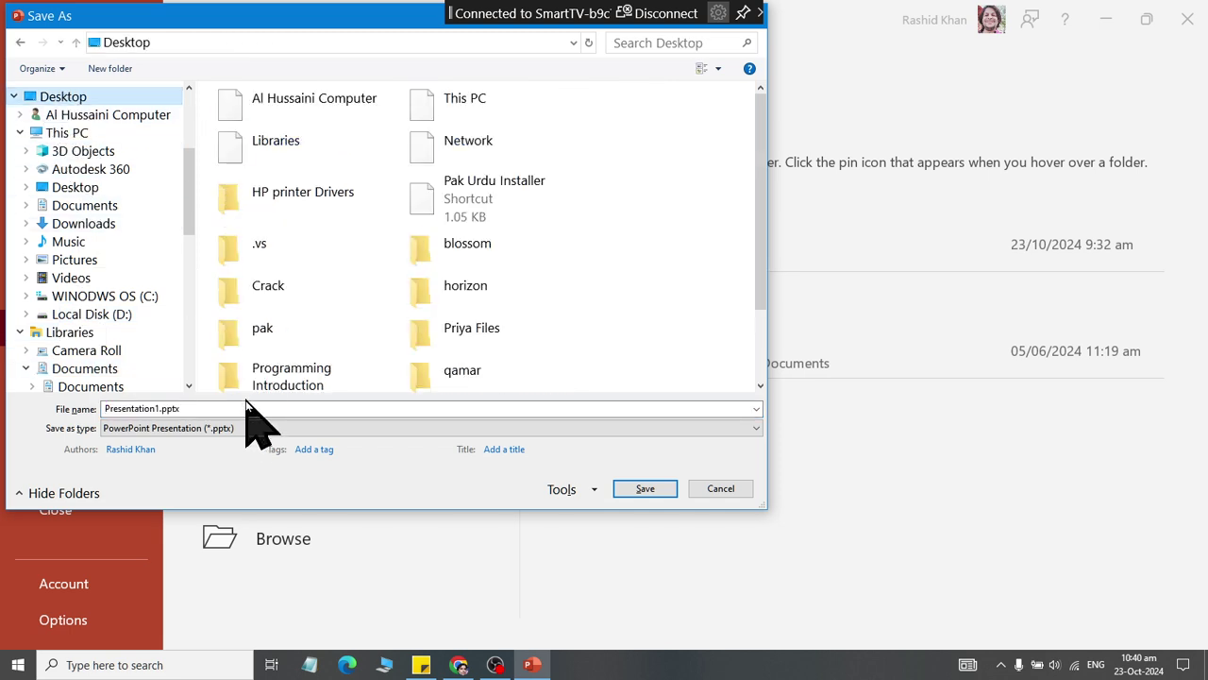
pyautogui.click(269, 409)
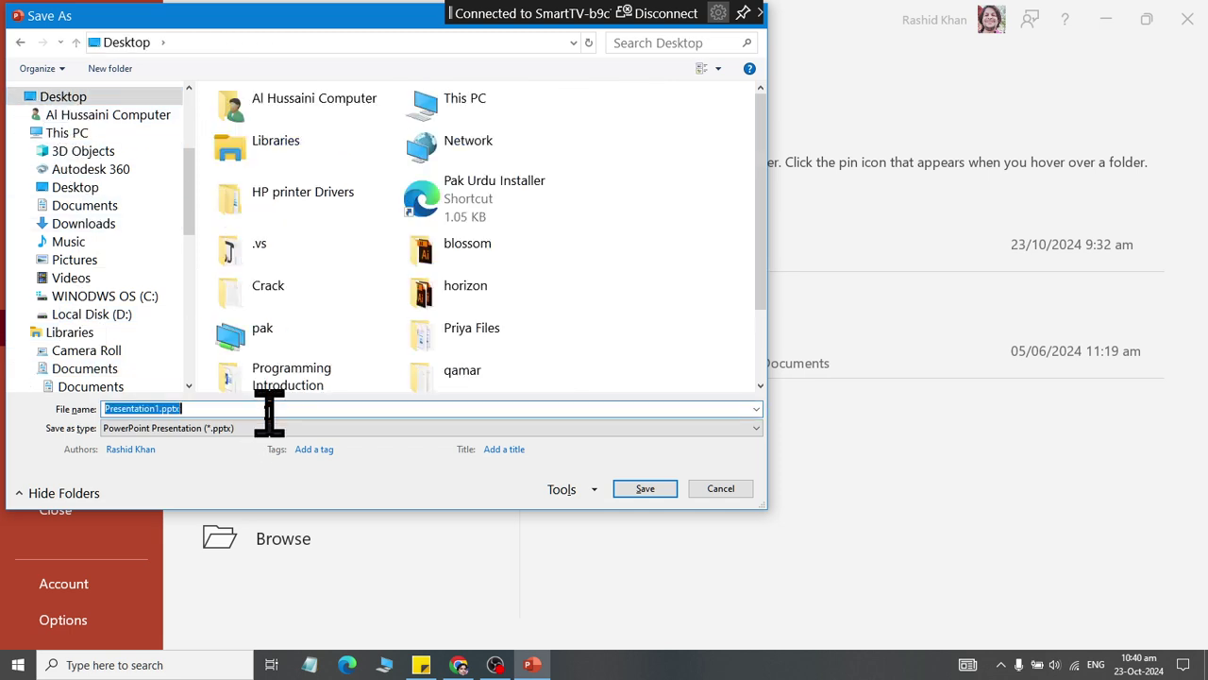
pyautogui.write('hex')
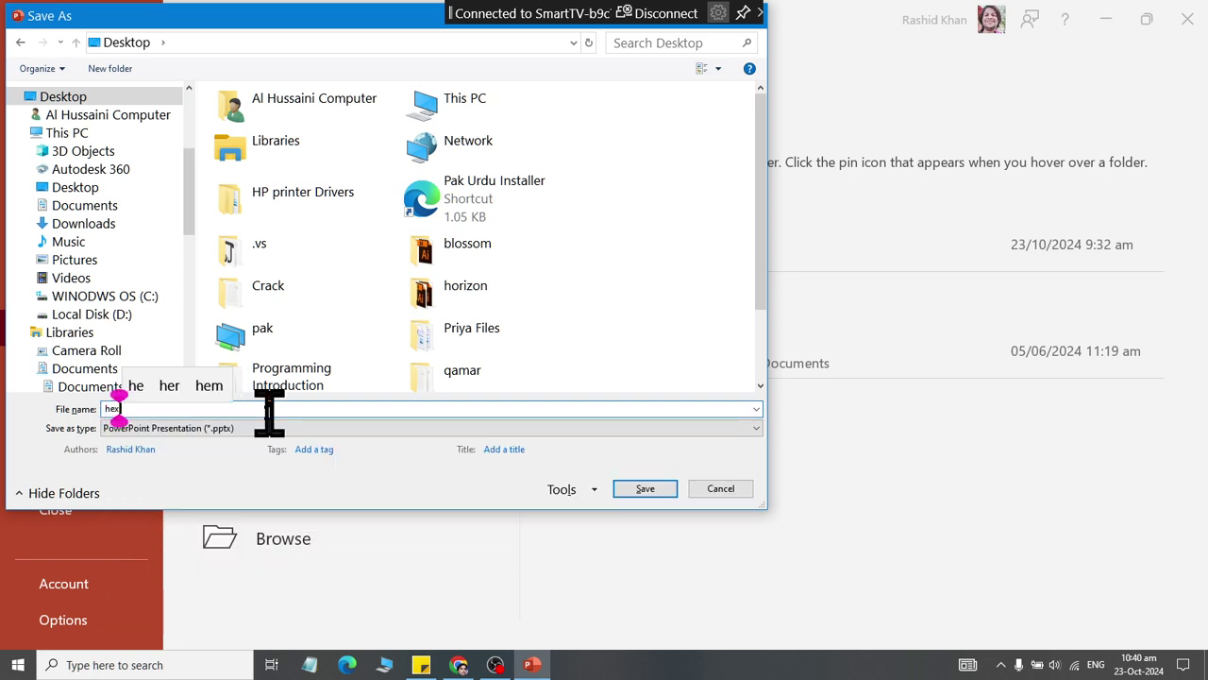
pyautogui.write('agon')
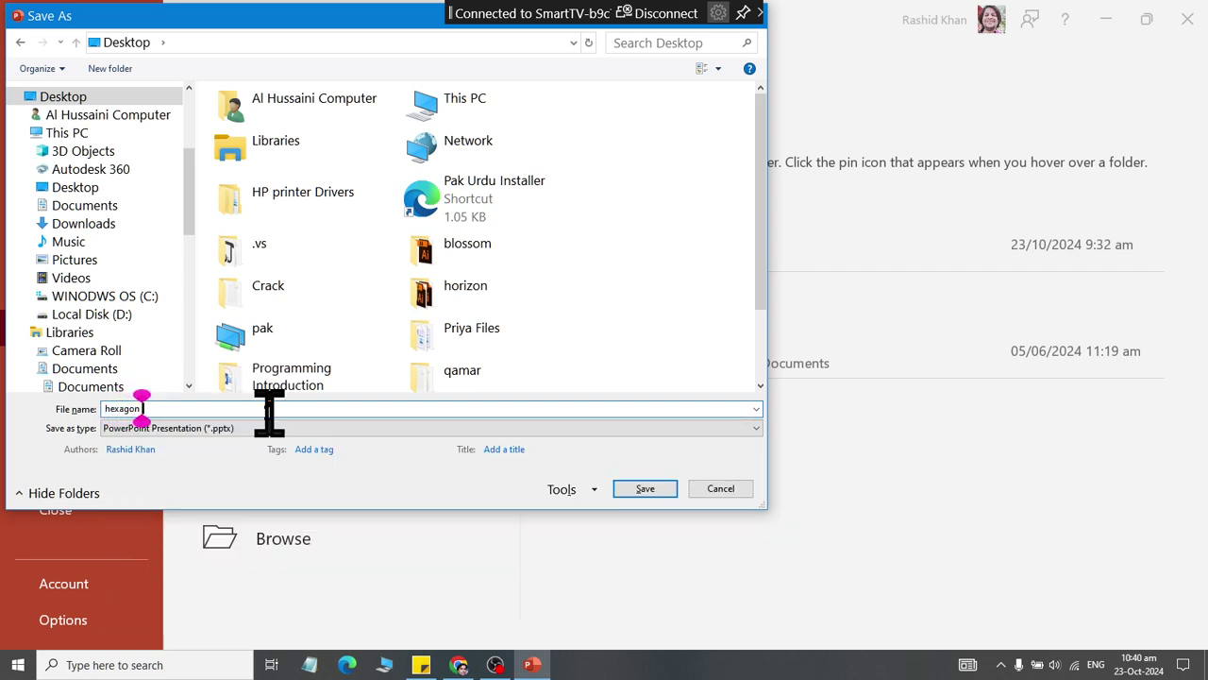
pyautogui.write(' animation')
pyautogui.press('Return')
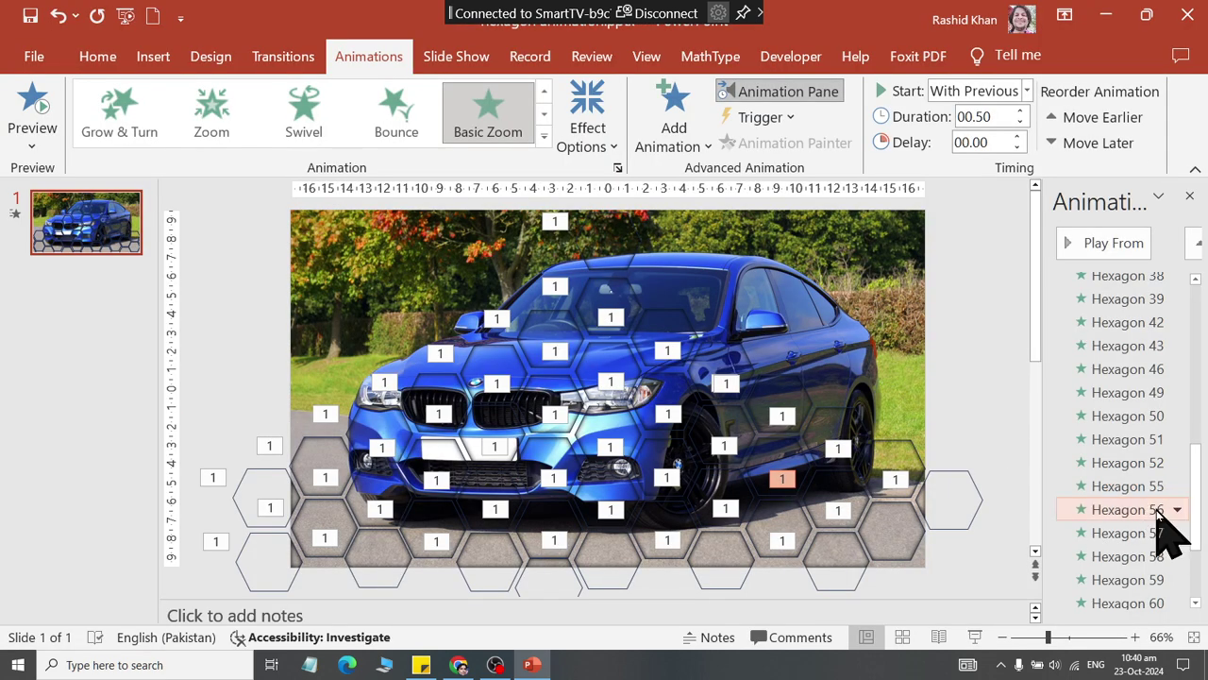
# Give Hexagons 56, 57 and 58 delays of 3.1, 3.2 and 3.3 seconds
pyautogui.click(1157, 511)
pyautogui.click(979, 144)
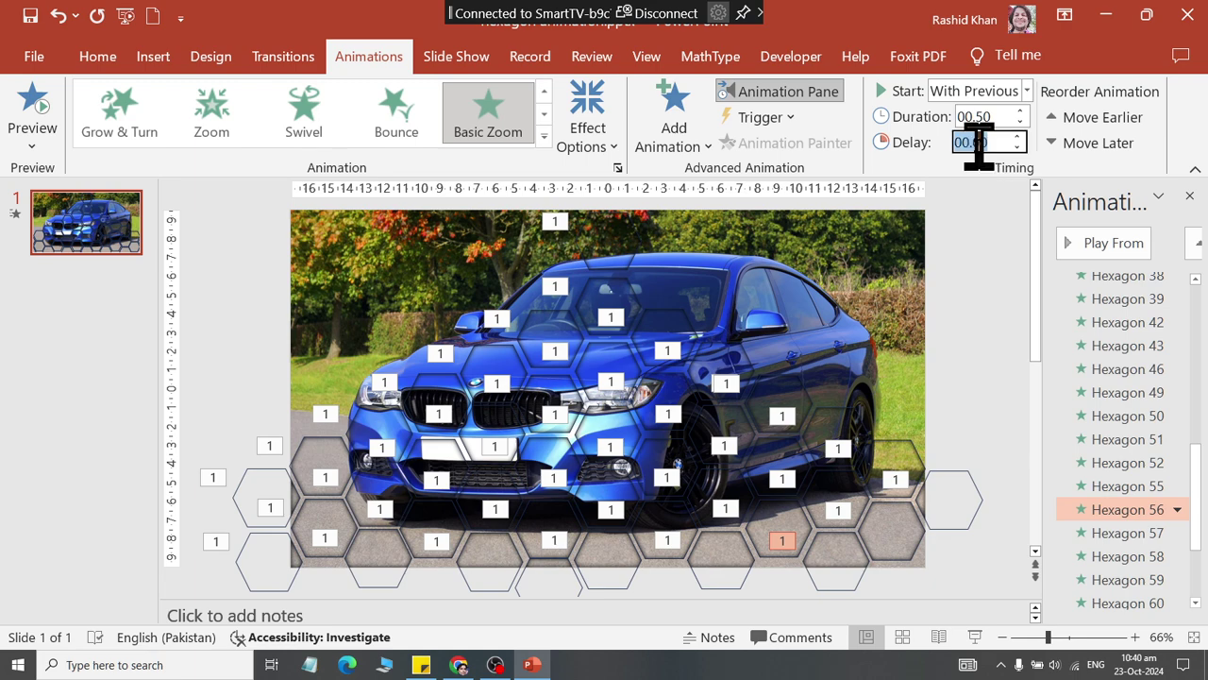
pyautogui.write('3.1')
pyautogui.click(1139, 540)
pyautogui.click(987, 144)
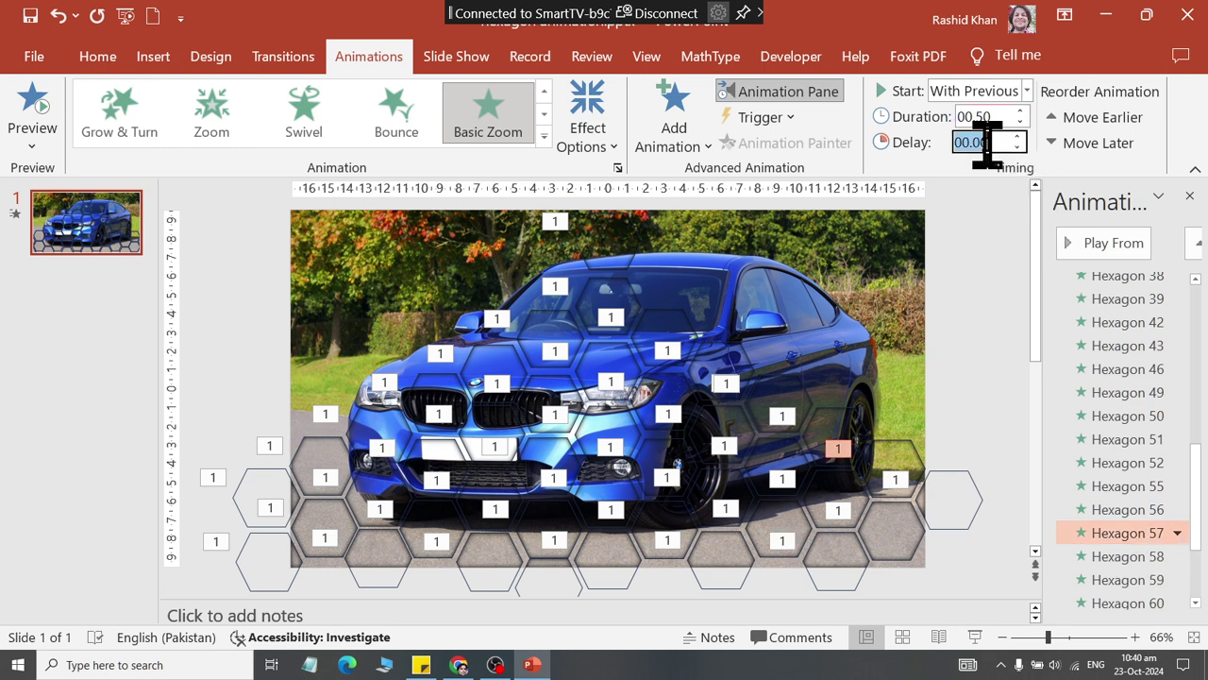
pyautogui.write('3.2')
pyautogui.click(1140, 555)
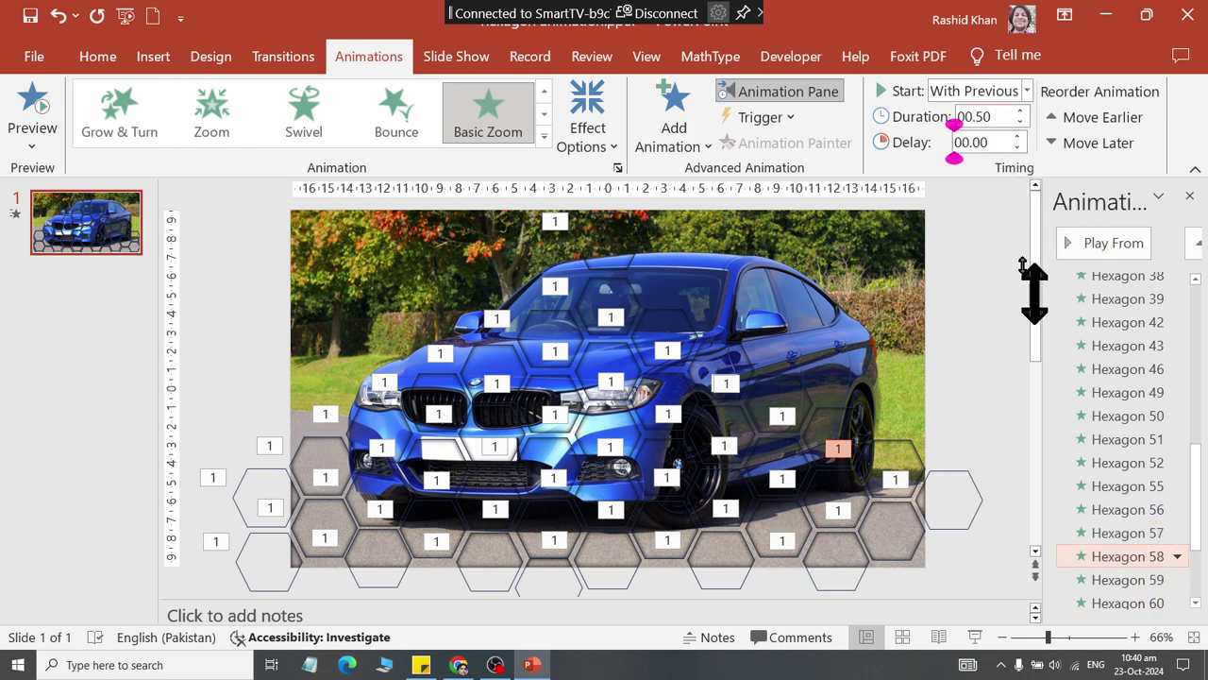
pyautogui.click(979, 142)
pyautogui.write('3.30')
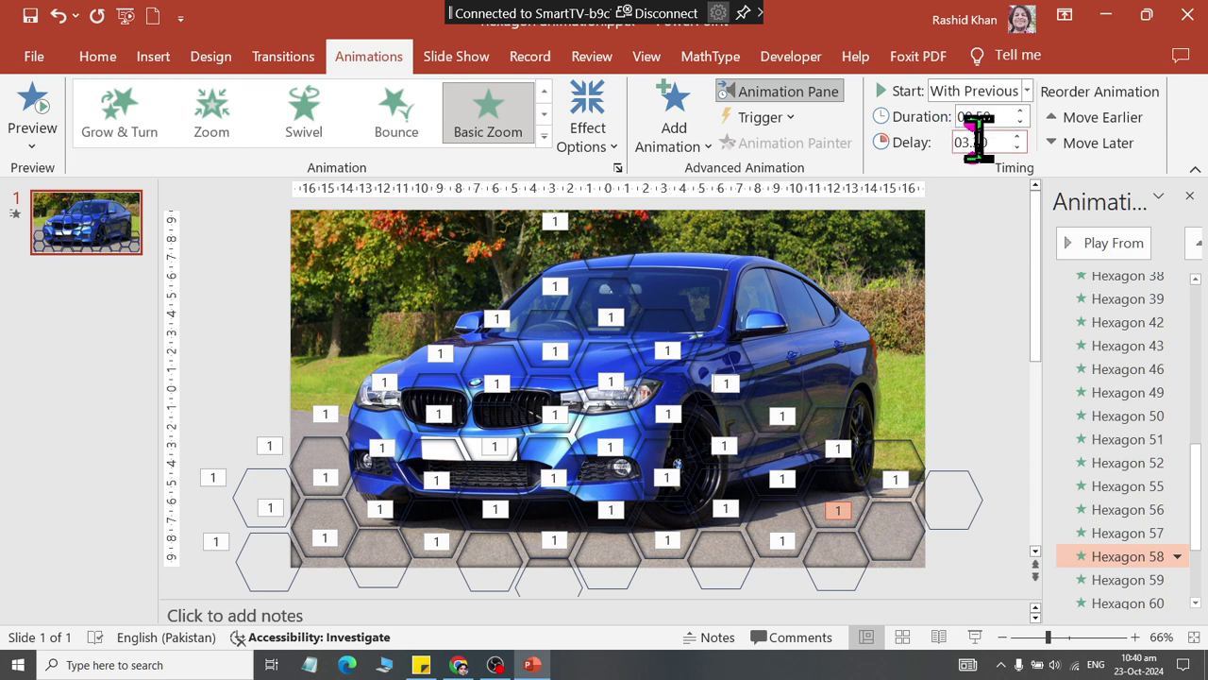
# Give the next hexagon a 3.4 s delay and Hexagon 60 a 3.5 s delay
pyautogui.moveTo(1197, 481); pyautogui.dragTo(1195, 588)
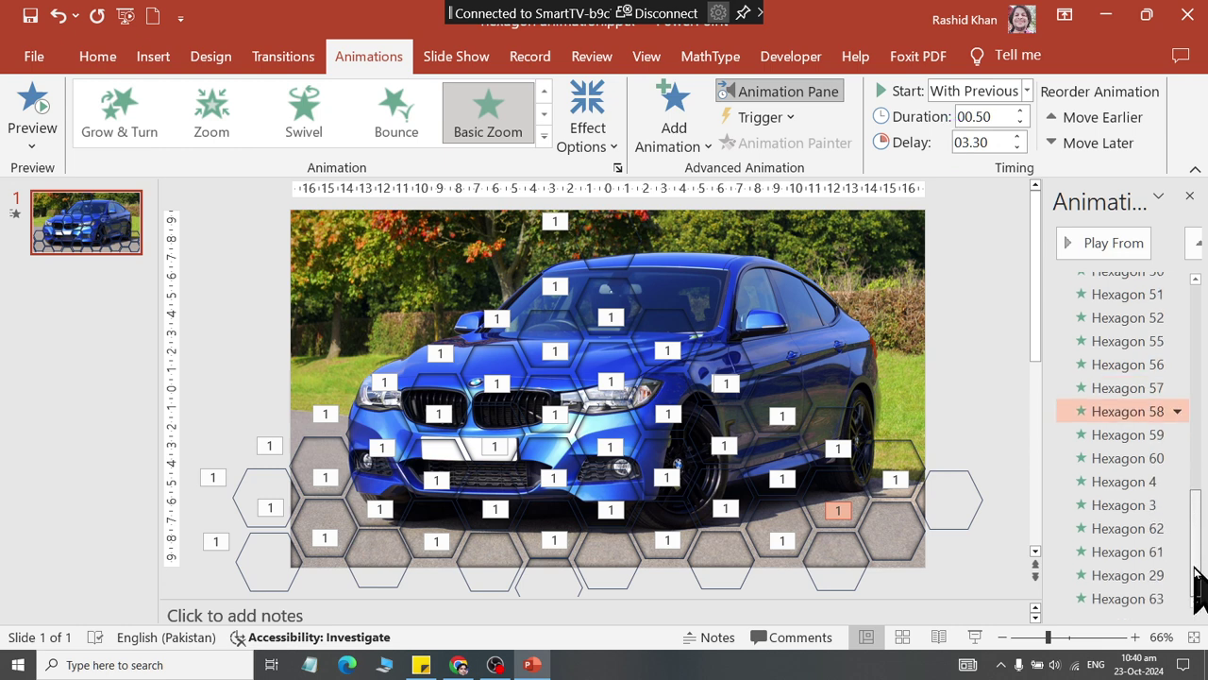
pyautogui.moveTo(1136, 434); pyautogui.dragTo(975, 141)
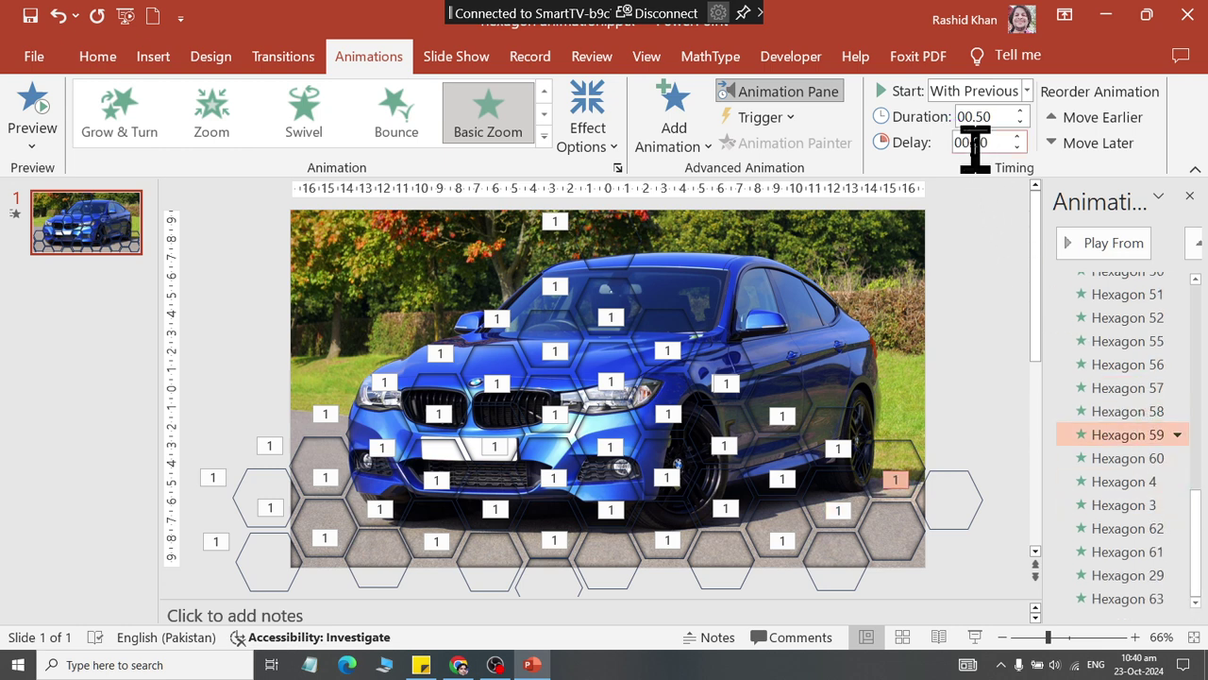
pyautogui.write('4')
pyautogui.press('Return')
pyautogui.click(1118, 460)
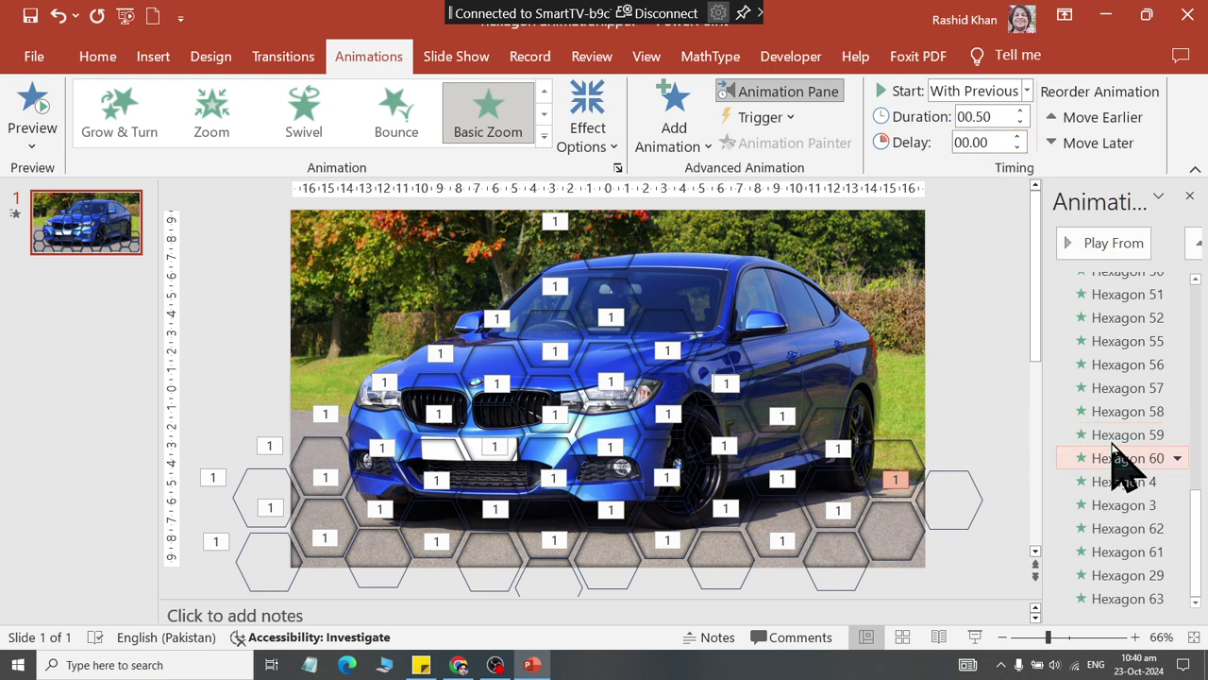
pyautogui.doubleClick(970, 142)
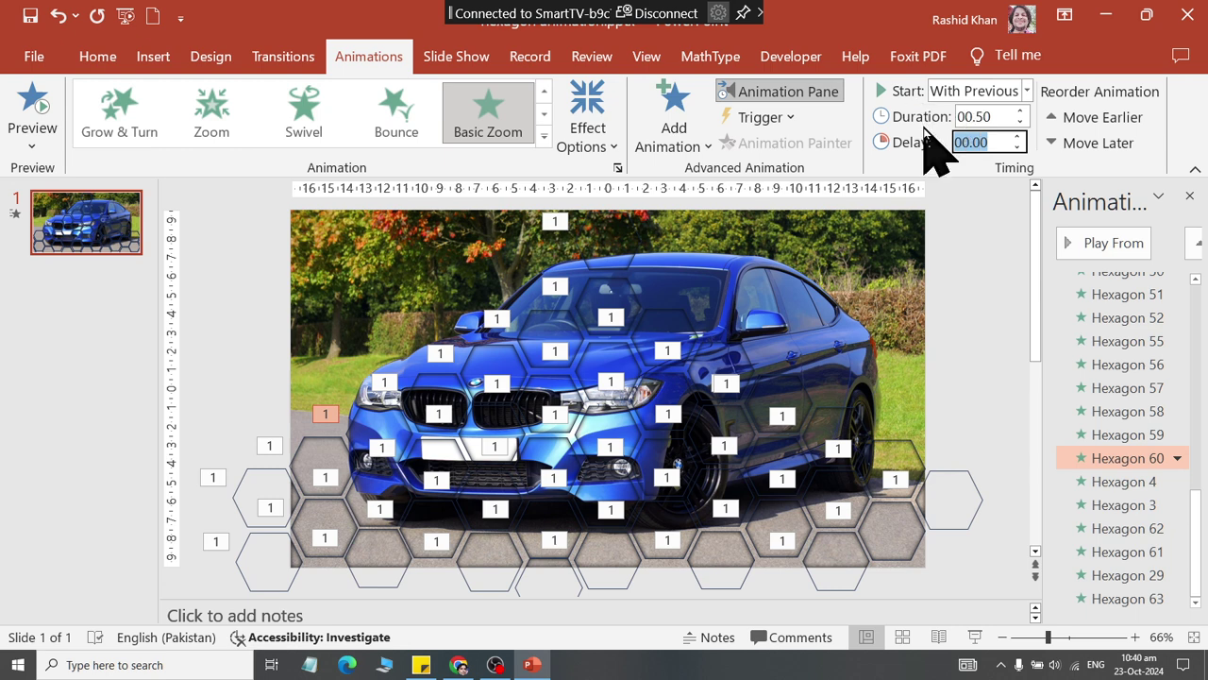
pyautogui.write('3.5')
pyautogui.press('Return')
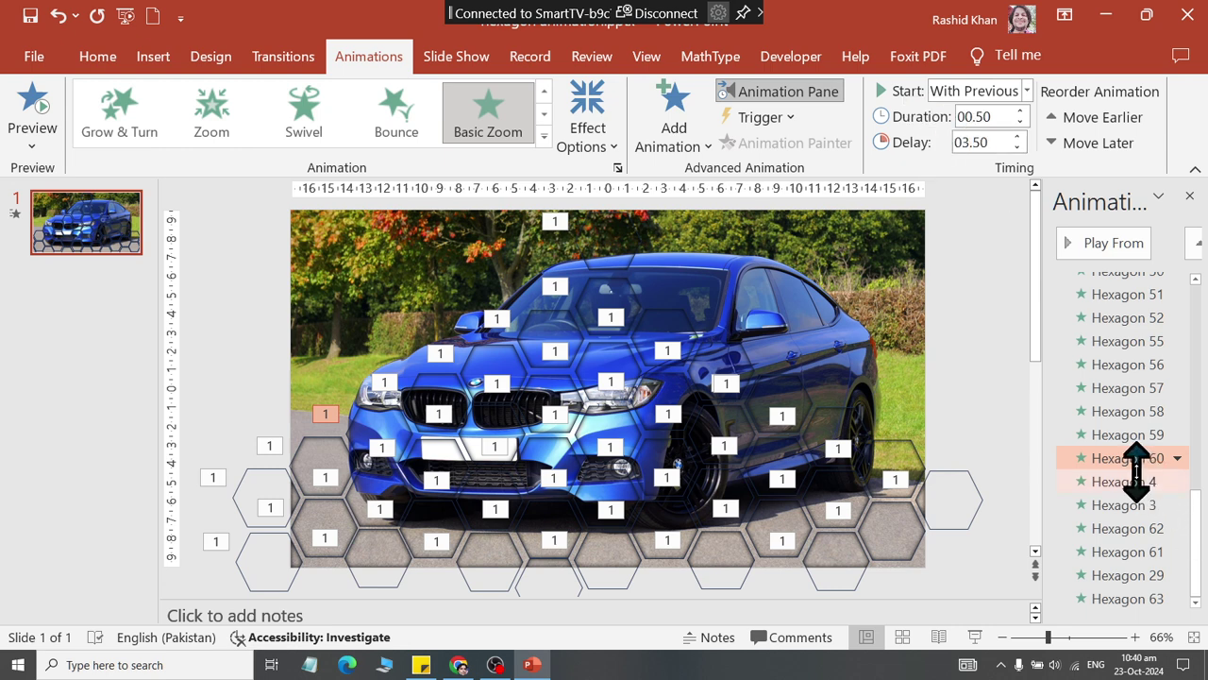
# Give Hexagons 4, 3 and 62 delays of 3.6, 3.7 and 3.8 seconds
pyautogui.click(1136, 481)
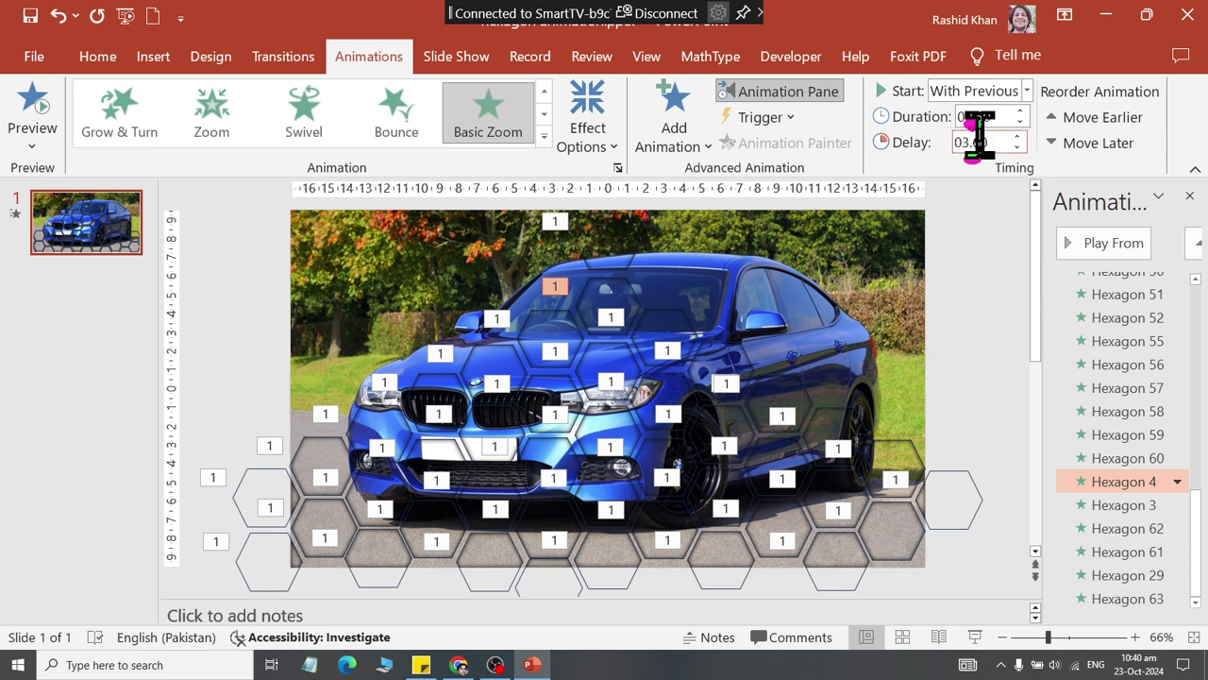
pyautogui.click(1133, 505)
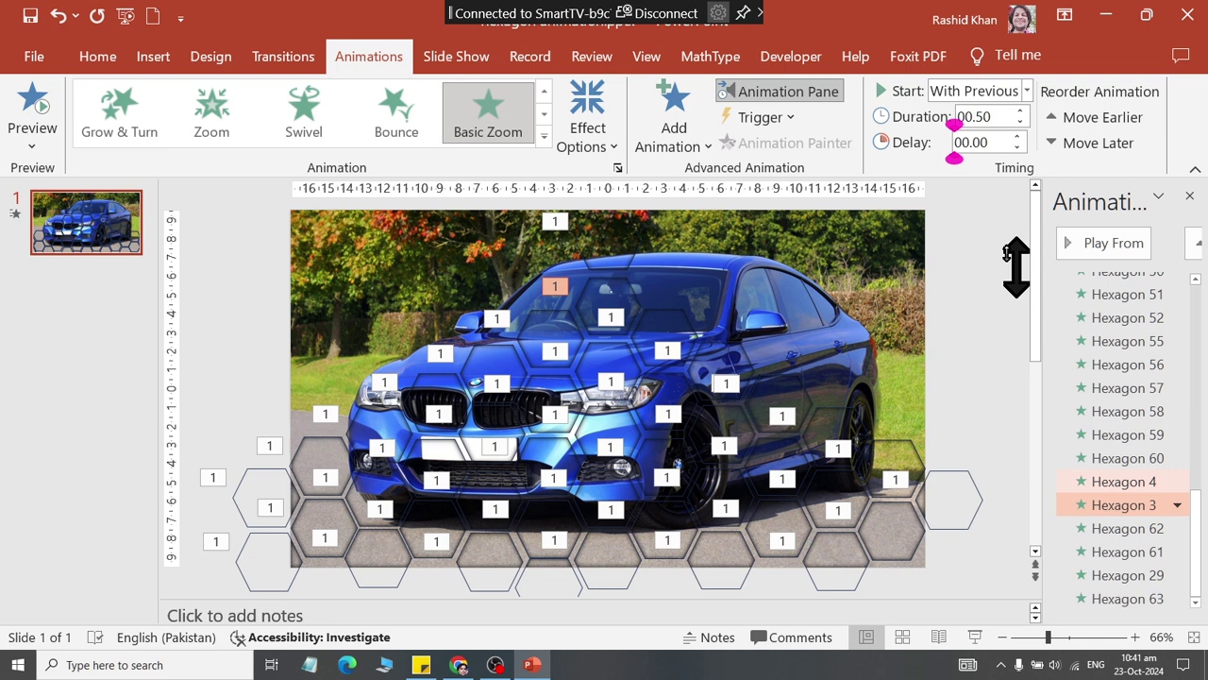
pyautogui.doubleClick(971, 142)
pyautogui.write('3.')
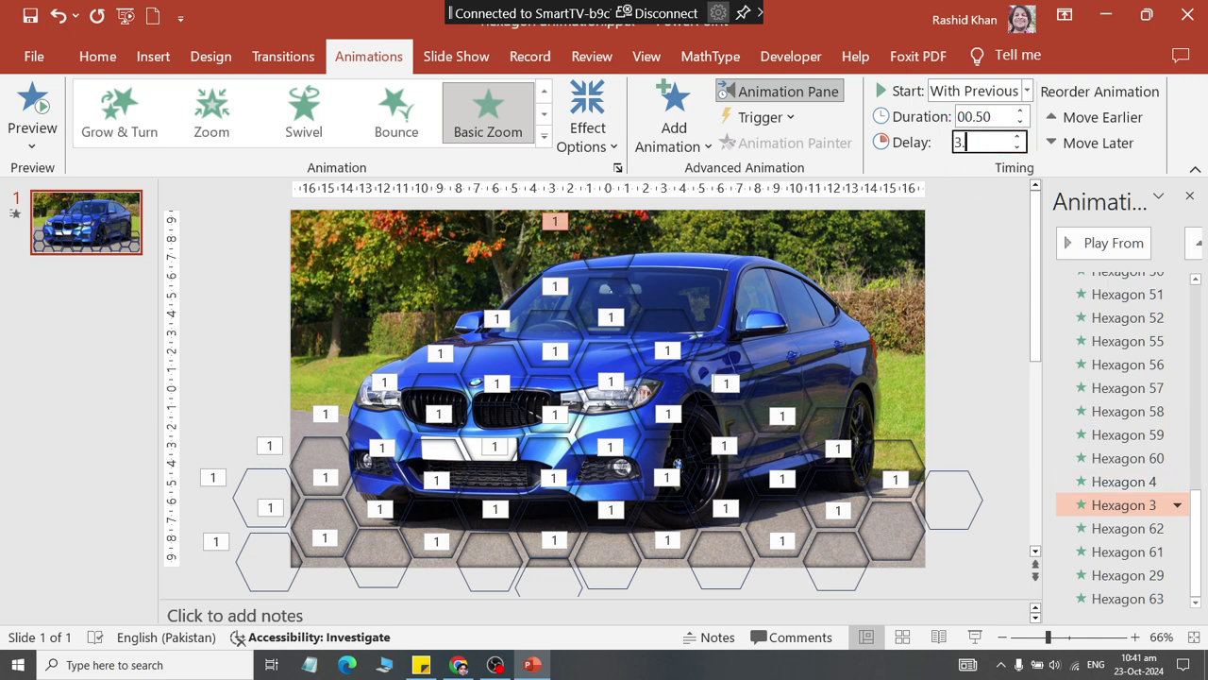
pyautogui.write('7')
pyautogui.press('Return')
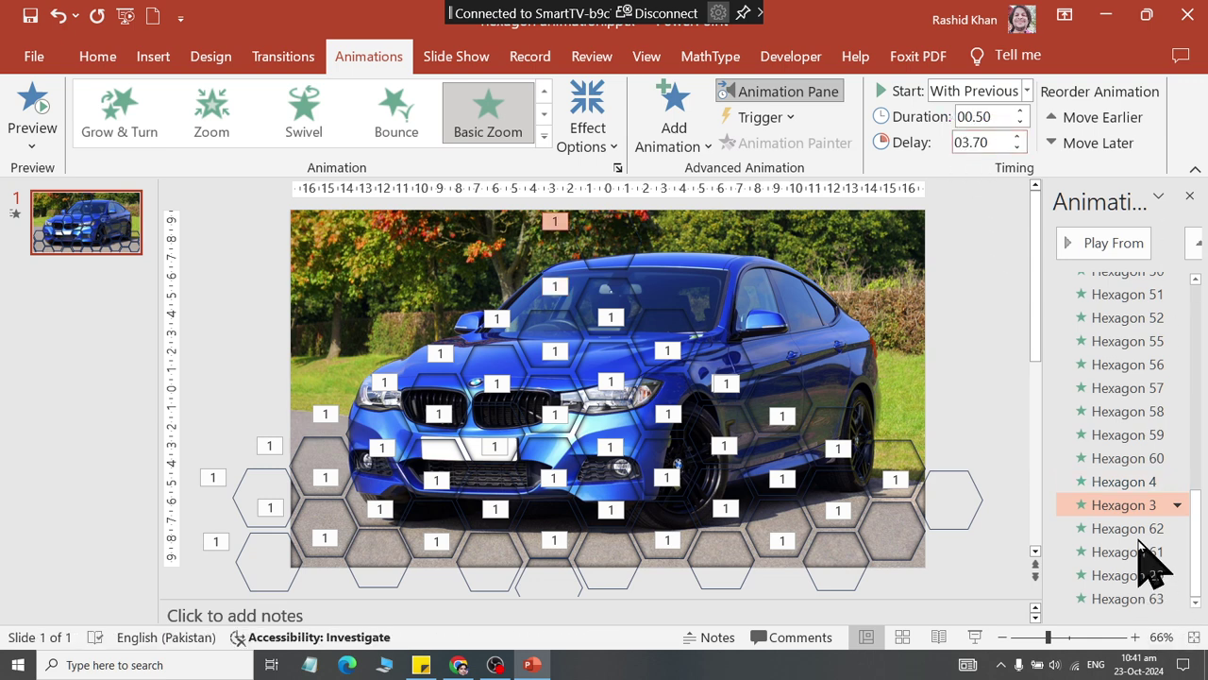
pyautogui.click(1138, 536)
pyautogui.doubleClick(982, 142)
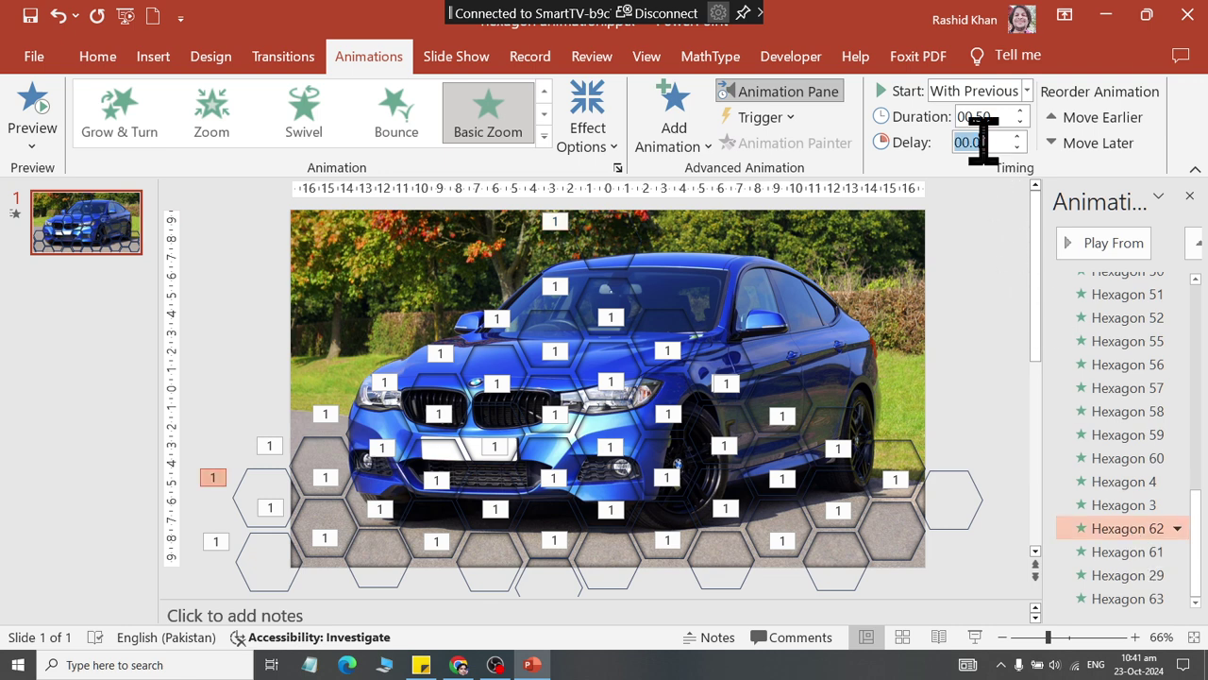
pyautogui.write('8')
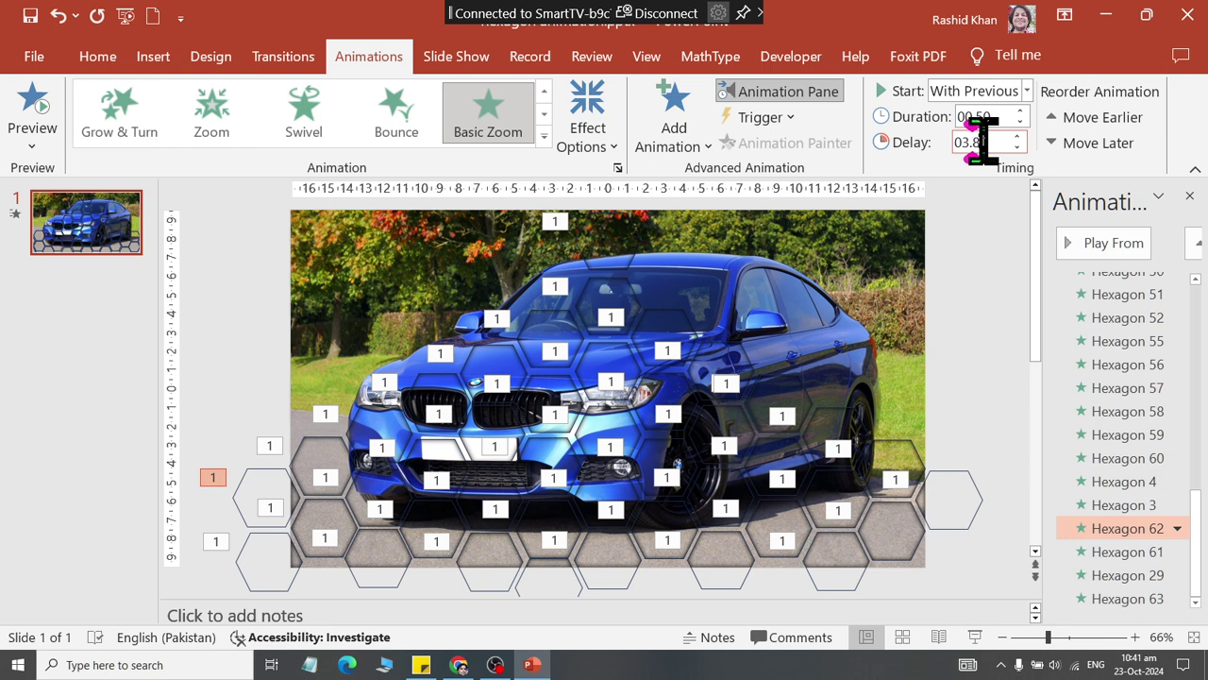
pyautogui.press('Return')
# Give Hexagons 61, 29 and 63 delays of 3.9, 4.0 and 4.1 seconds
pyautogui.click(1116, 549)
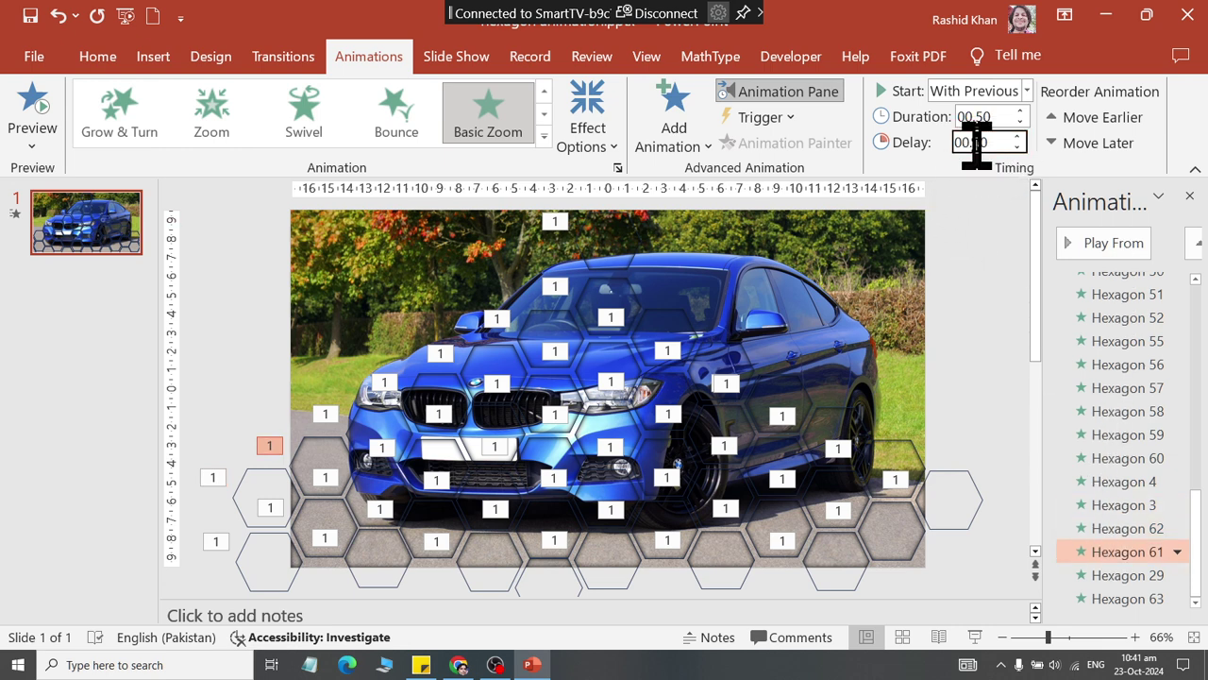
pyautogui.moveTo(976, 142); pyautogui.dragTo(958, 142)
pyautogui.write('3.9')
pyautogui.press('Return')
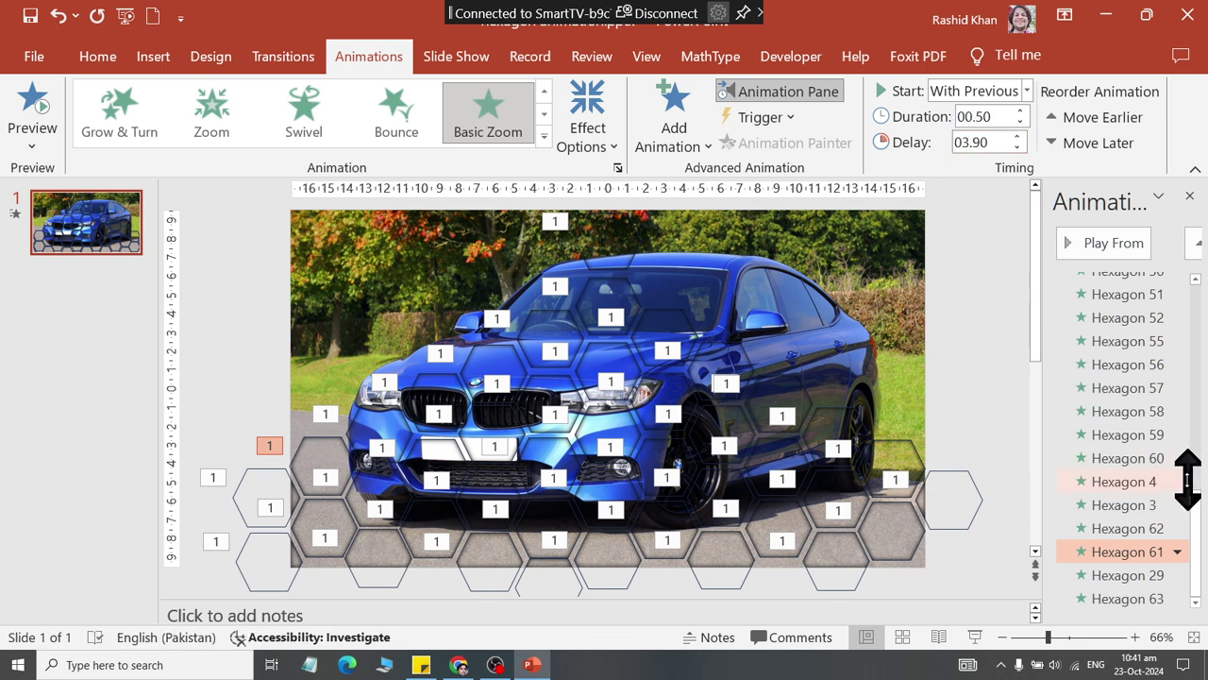
pyautogui.click(1144, 575)
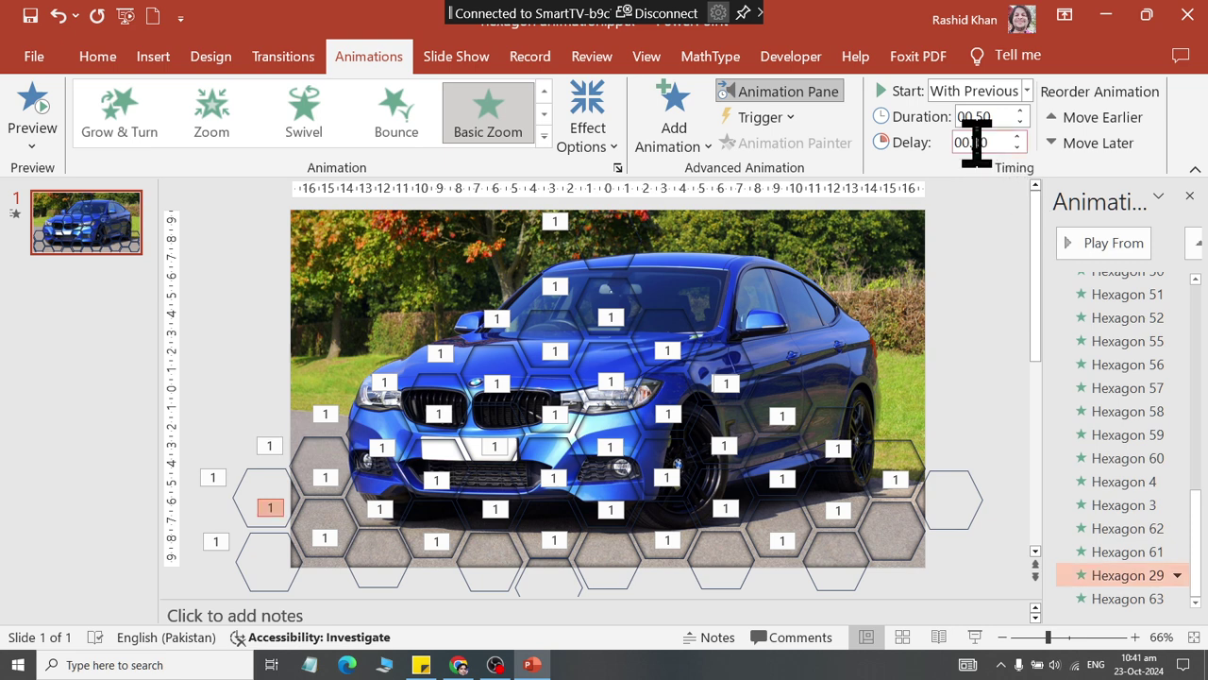
pyautogui.write('4')
pyautogui.press('Return')
pyautogui.click(1102, 598)
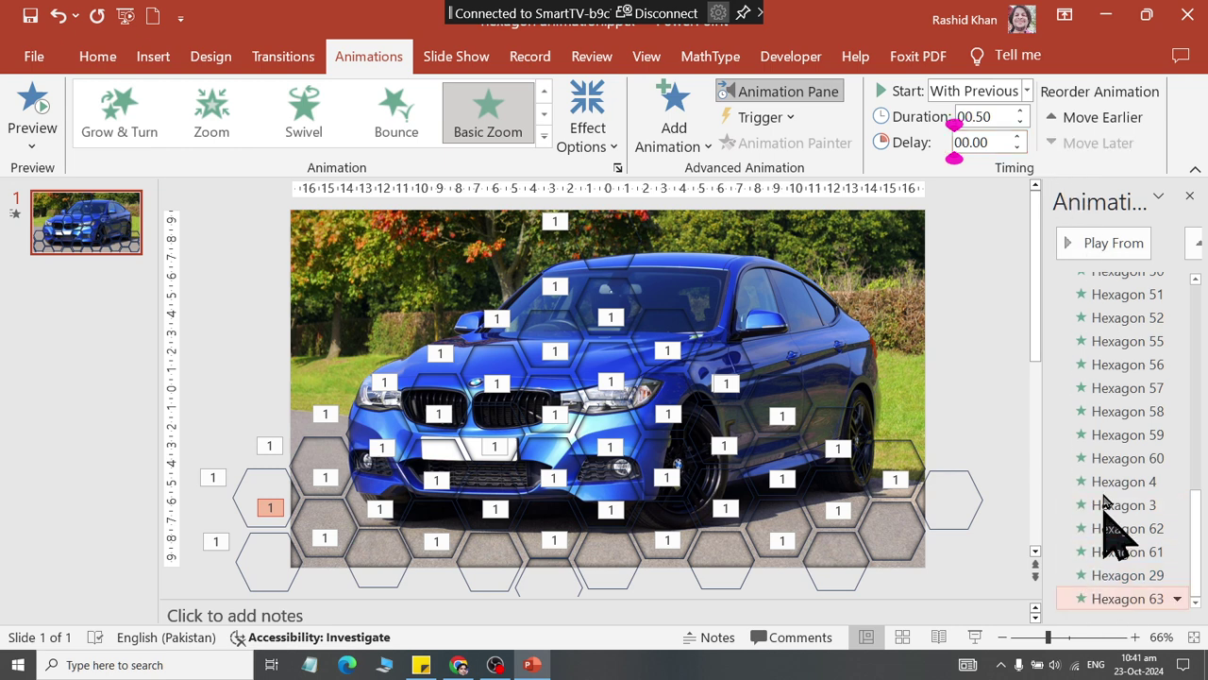
pyautogui.click(987, 141)
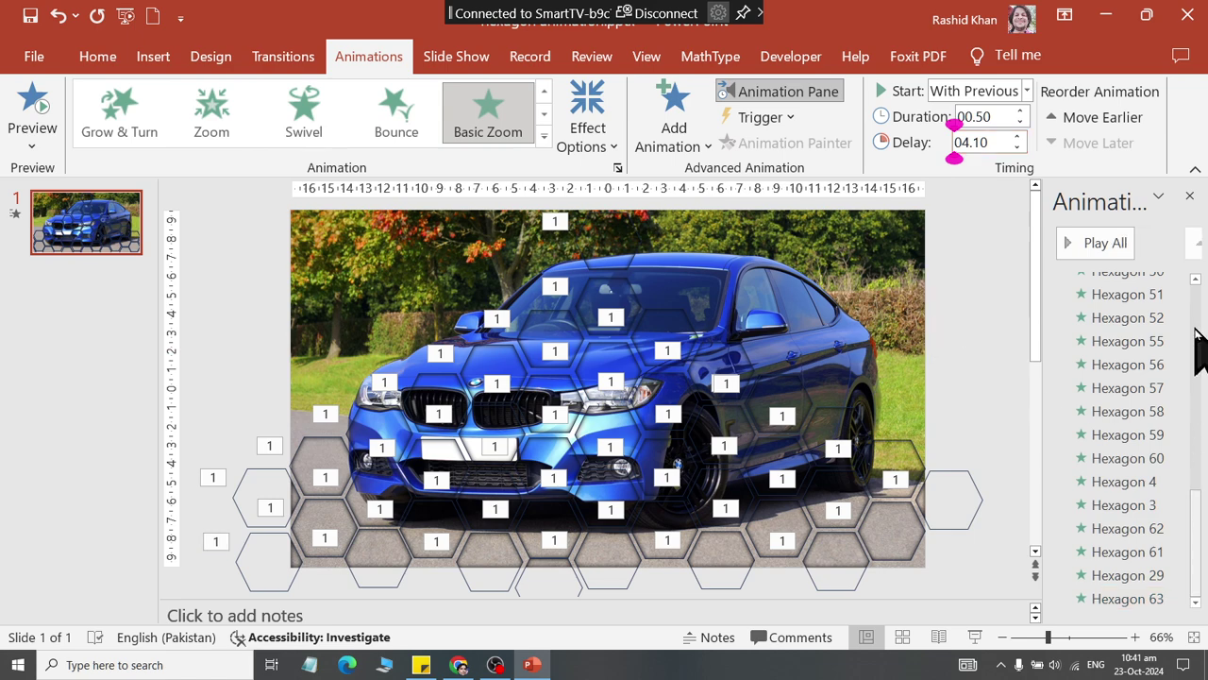
pyautogui.moveTo(1204, 533); pyautogui.dragTo(1195, 337)
# Close the Animation Pane, save, and draw a rectangle covering the whole slide
pyautogui.click(1189, 195)
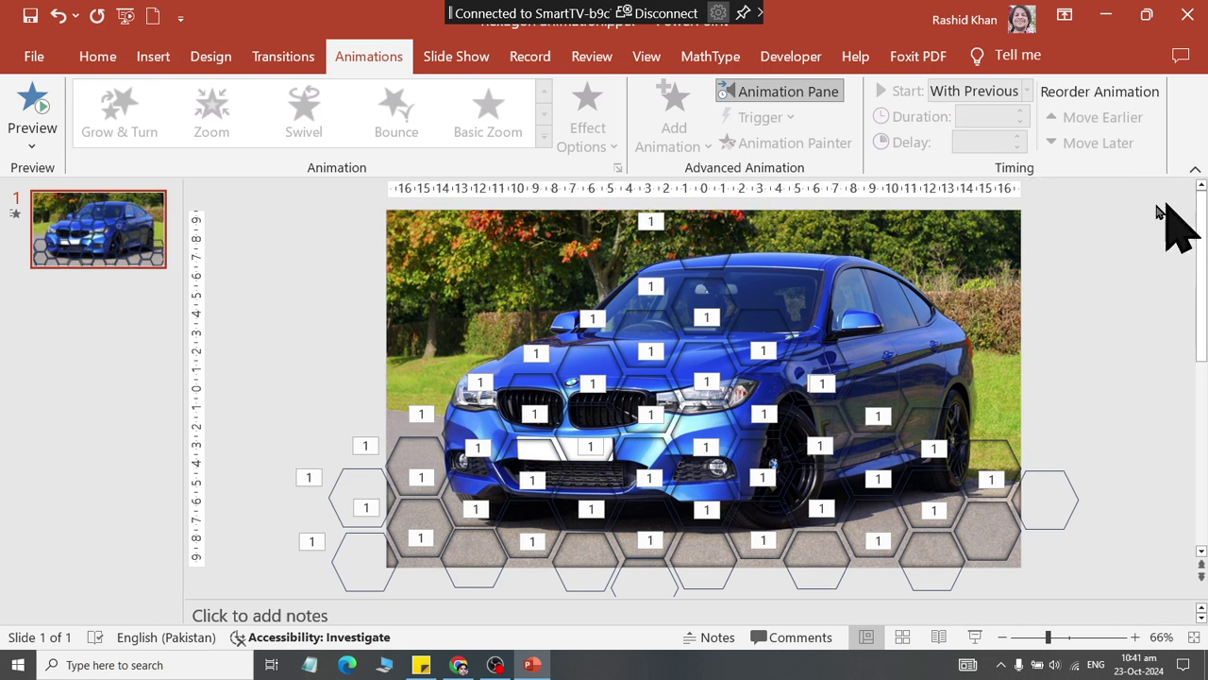
pyautogui.hotkey('ctrl', 's')
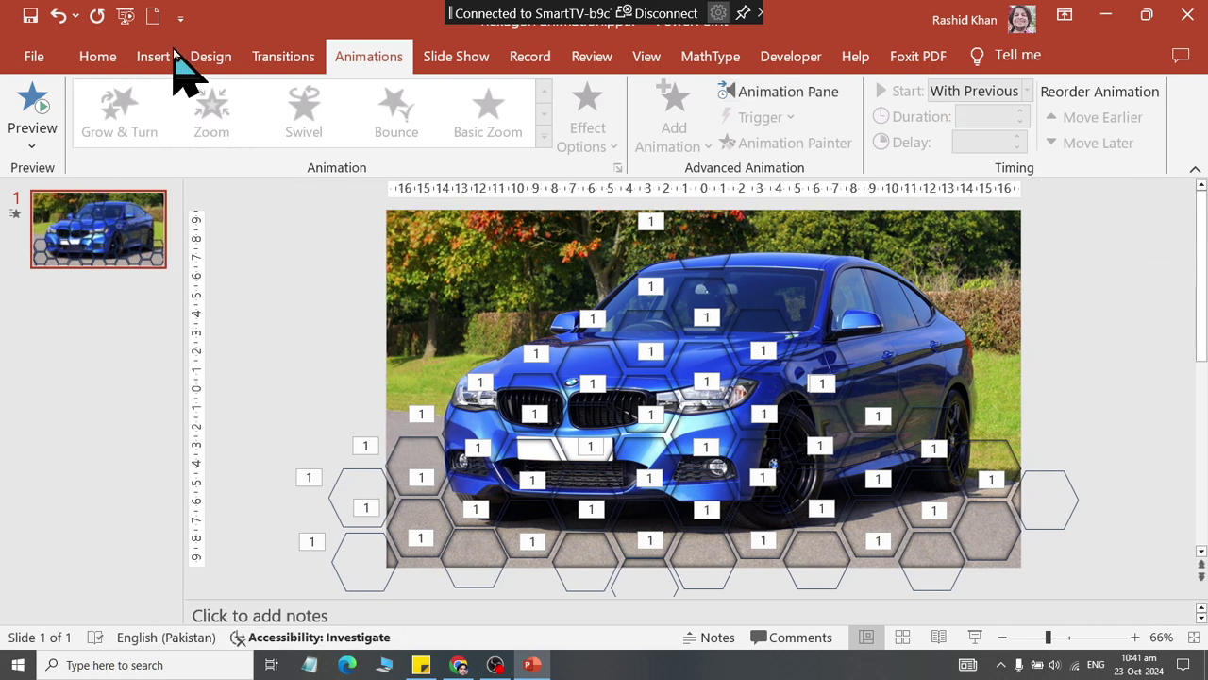
pyautogui.click(167, 57)
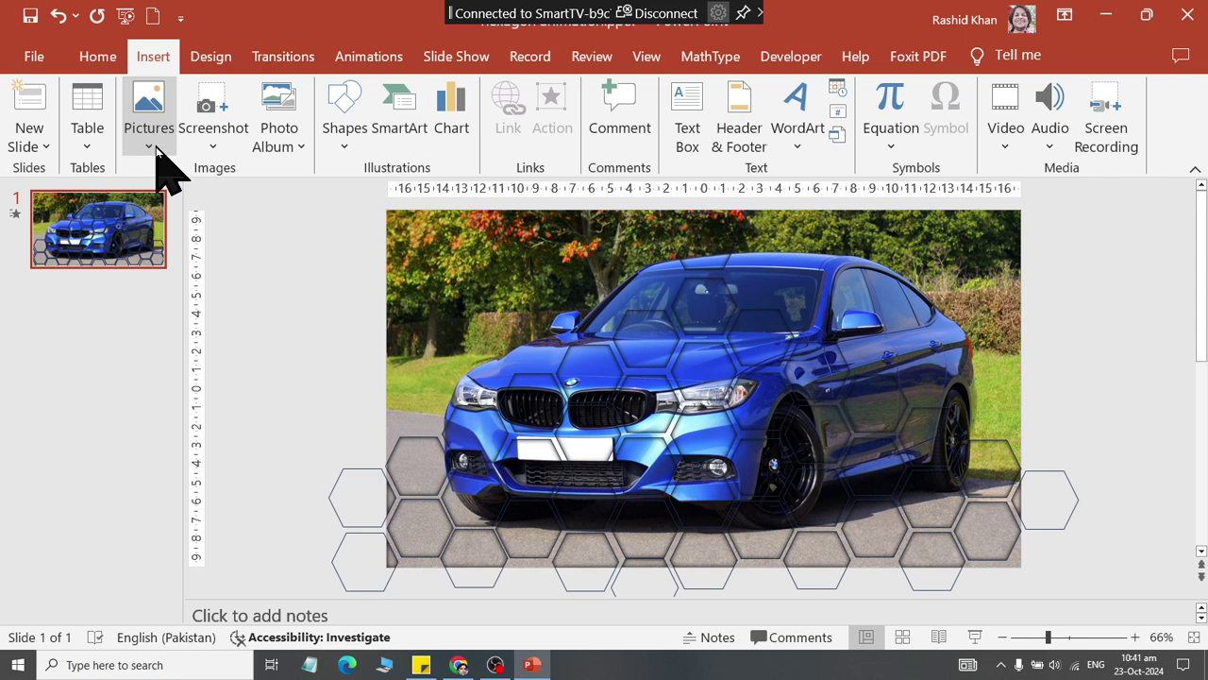
pyautogui.click(345, 151)
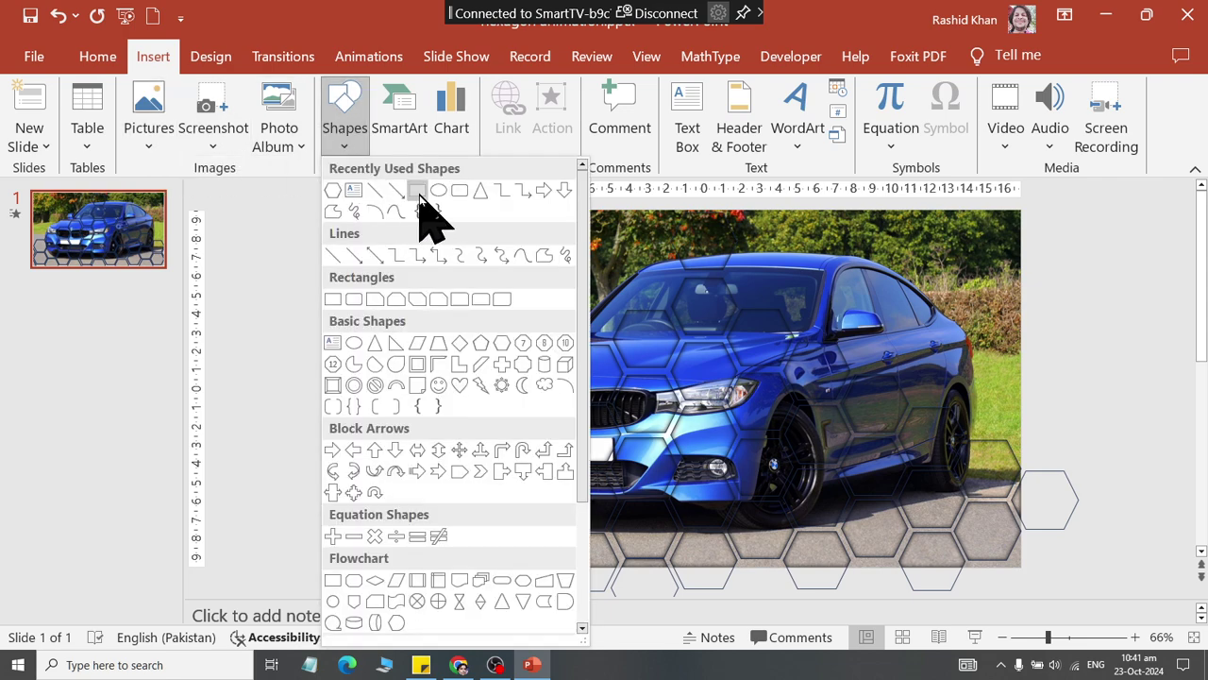
pyautogui.click(387, 211)
pyautogui.moveTo(384, 209); pyautogui.dragTo(1021, 567)
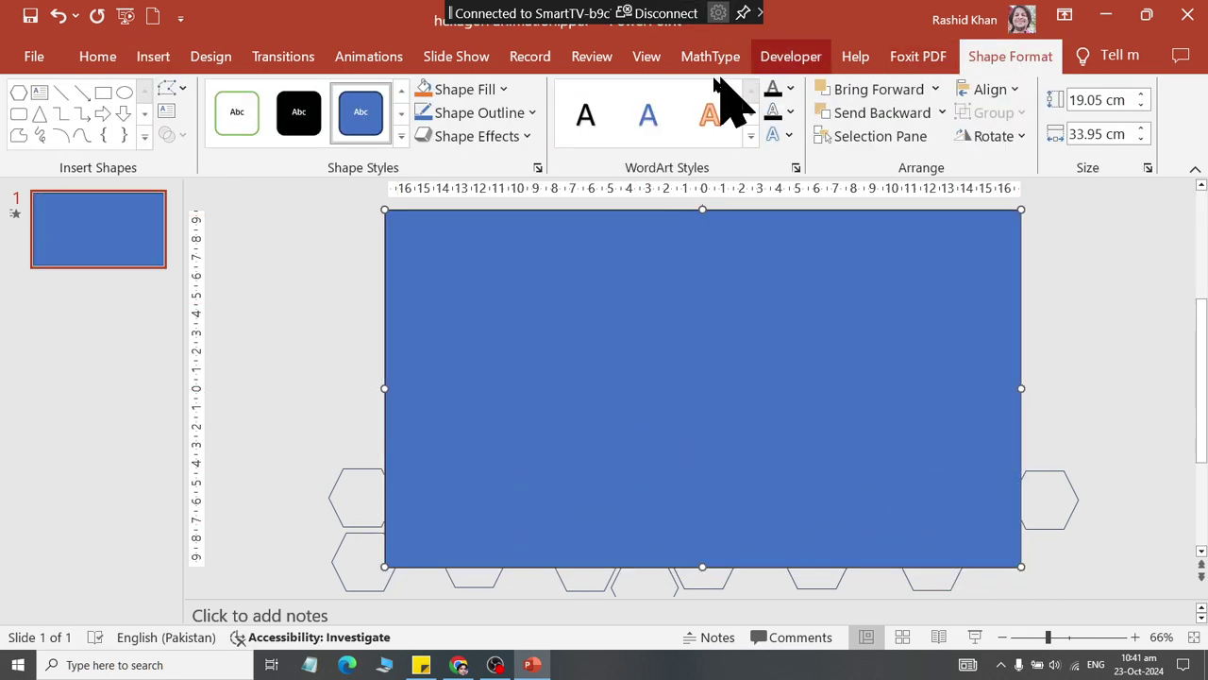
# Fill the rectangle light grey and send it behind the hexagon picture
pyautogui.click(477, 112)
pyautogui.click(468, 88)
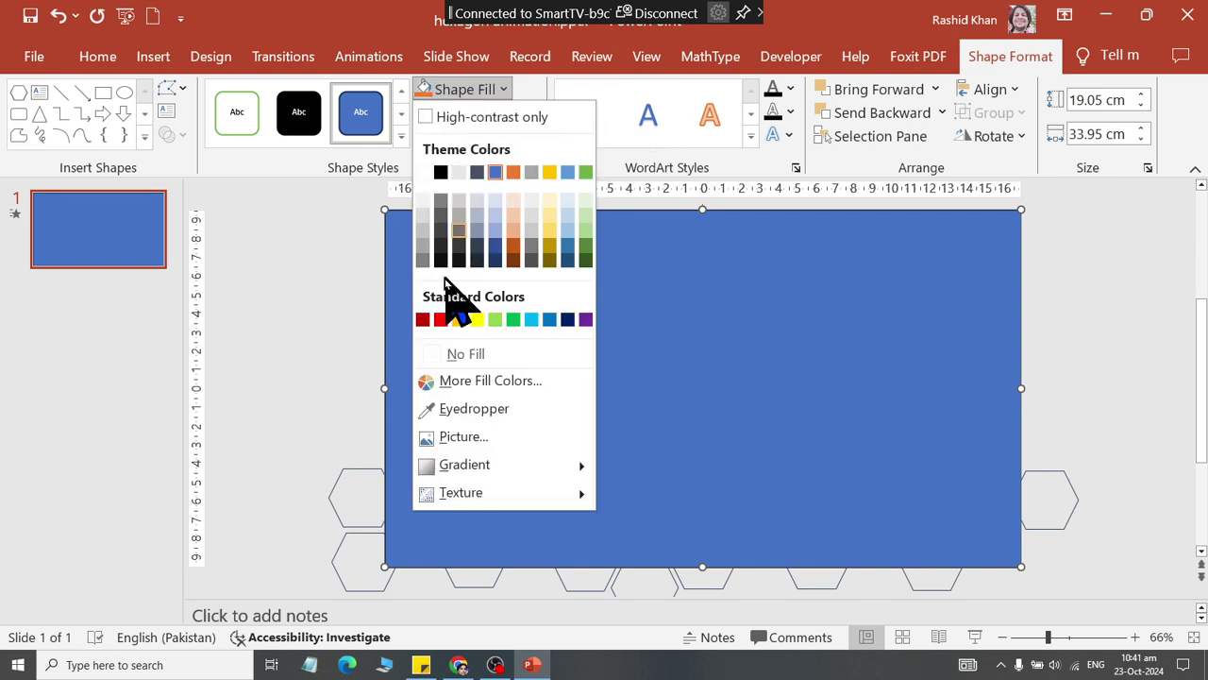
pyautogui.click(423, 220)
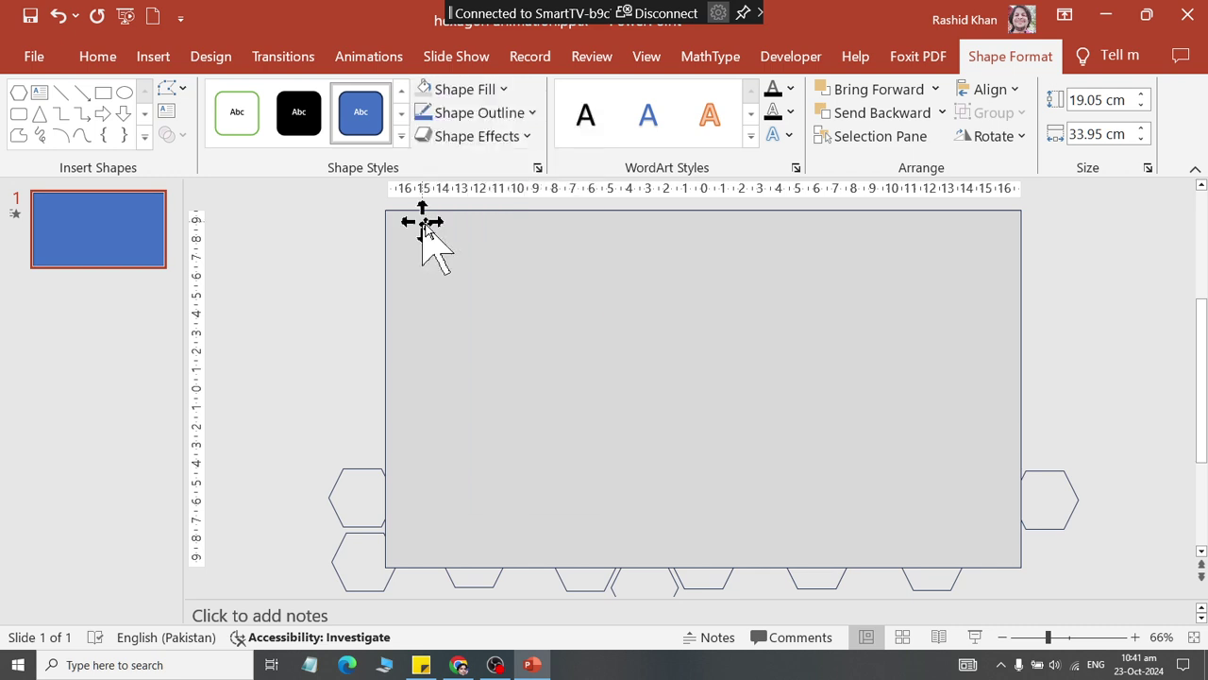
pyautogui.rightClick(585, 304)
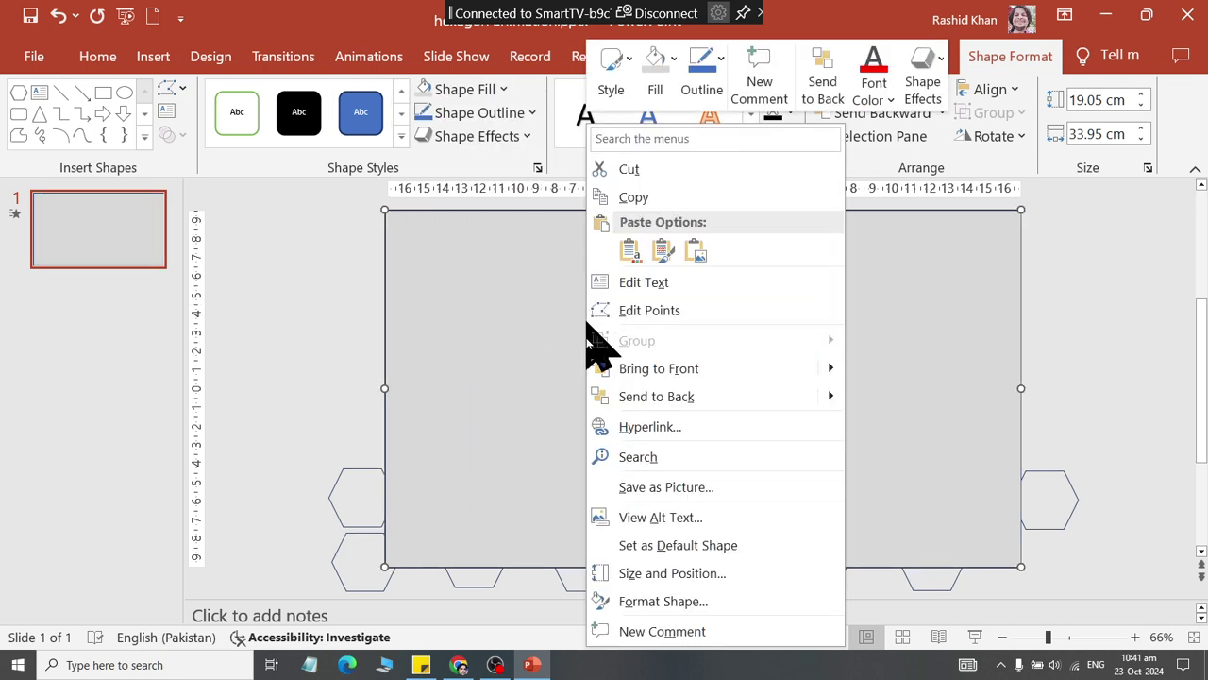
pyautogui.click(612, 397)
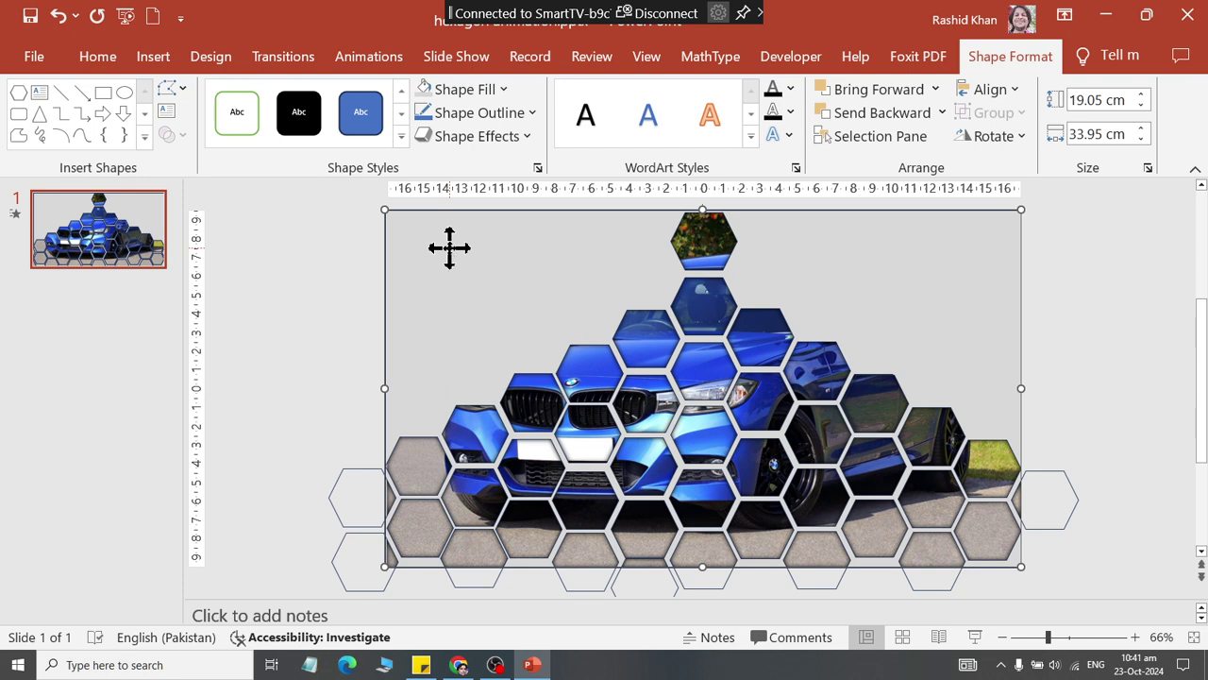
pyautogui.rightClick(449, 247)
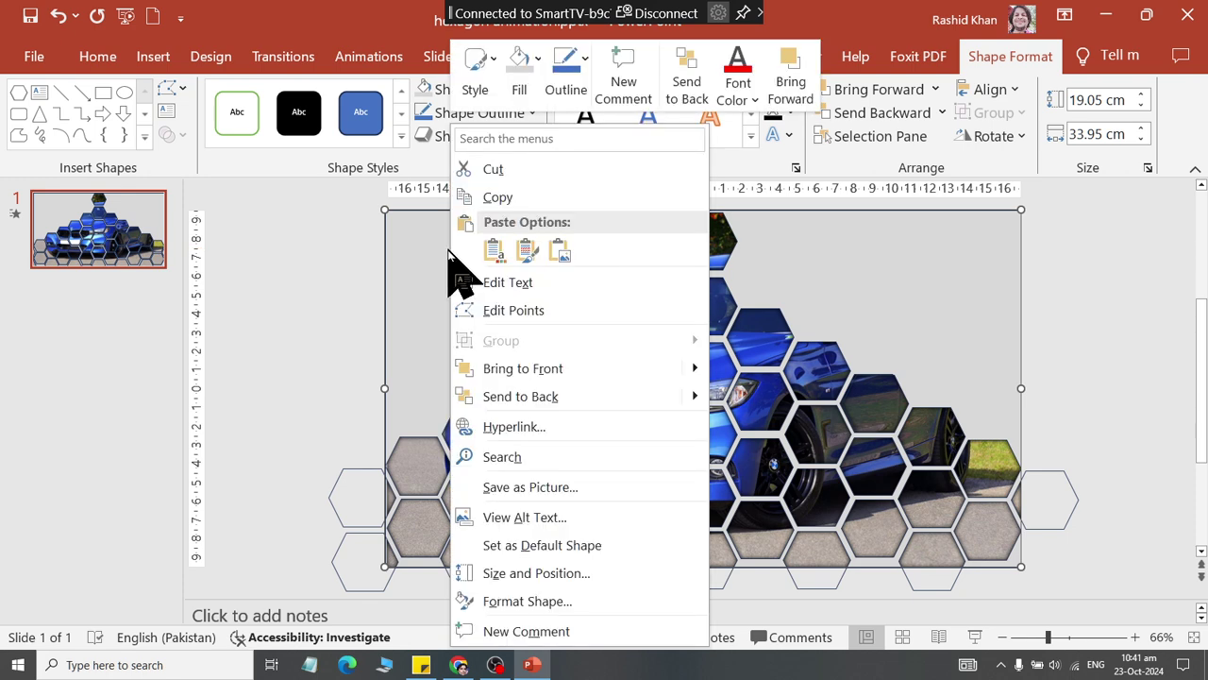
# In Format Shape, change the rectangle's fill to a darker grey
pyautogui.click(497, 599)
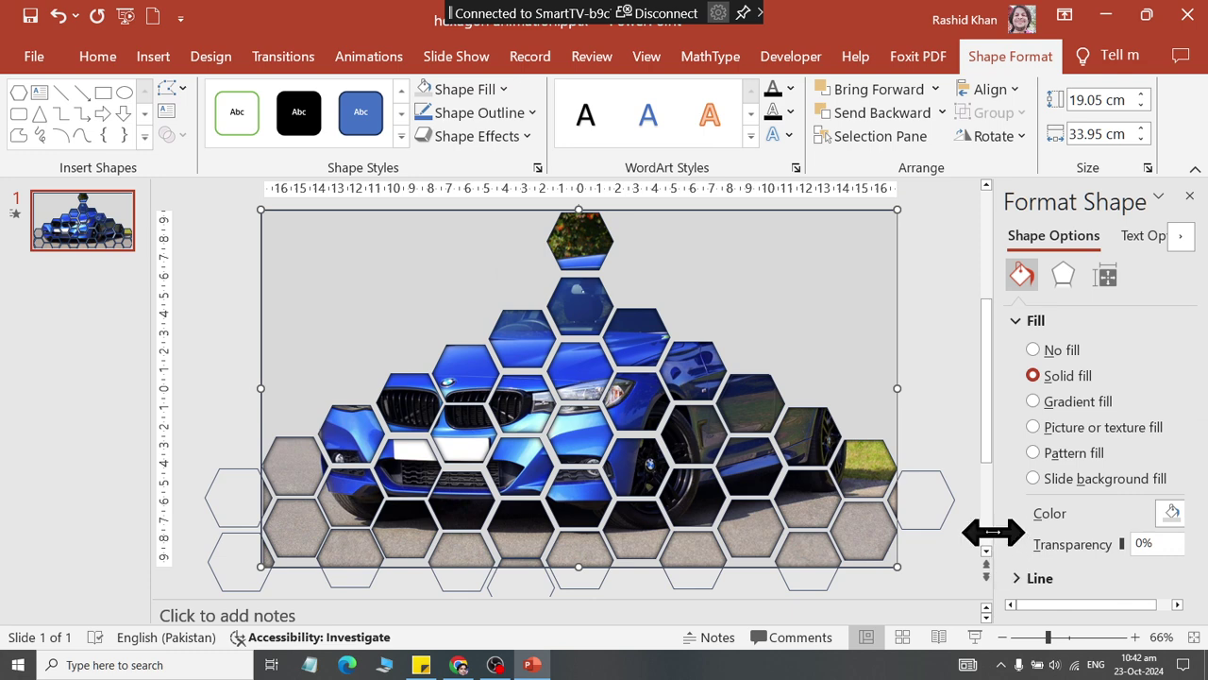
pyautogui.moveTo(991, 540); pyautogui.dragTo(890, 550)
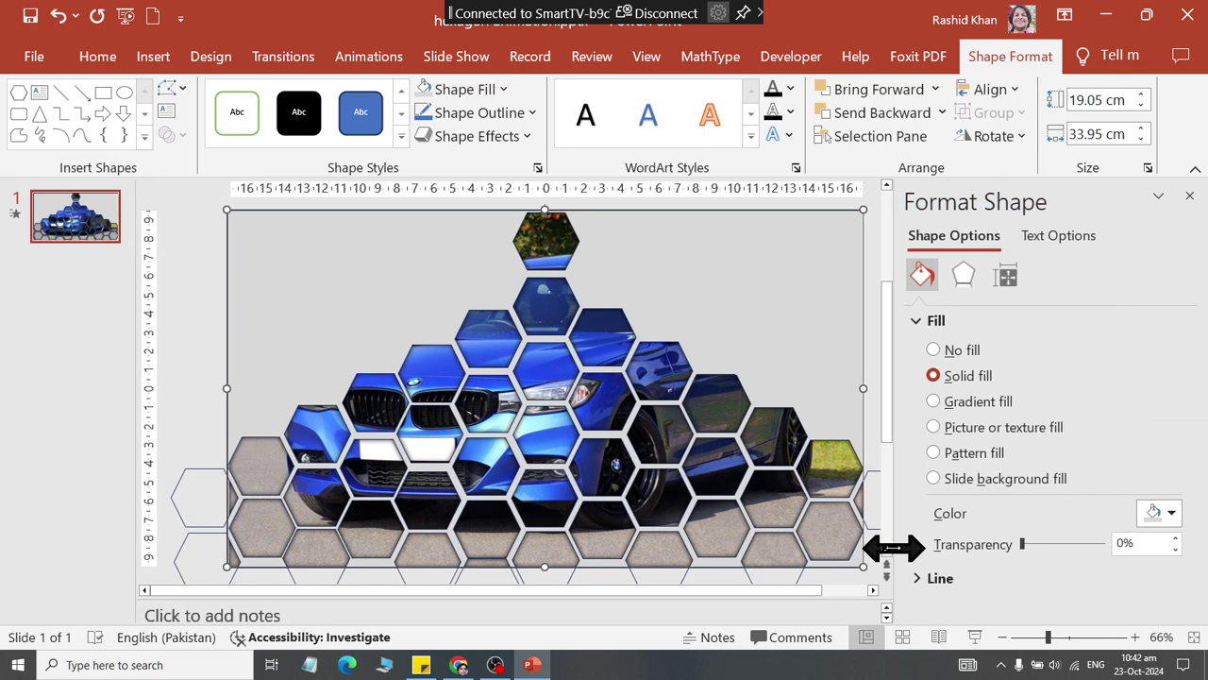
pyautogui.moveTo(1023, 545)
pyautogui.mouseDown()
pyautogui.moveTo(1038, 545)
pyautogui.moveTo(1019, 546)
pyautogui.mouseUp()
pyautogui.click(501, 89)
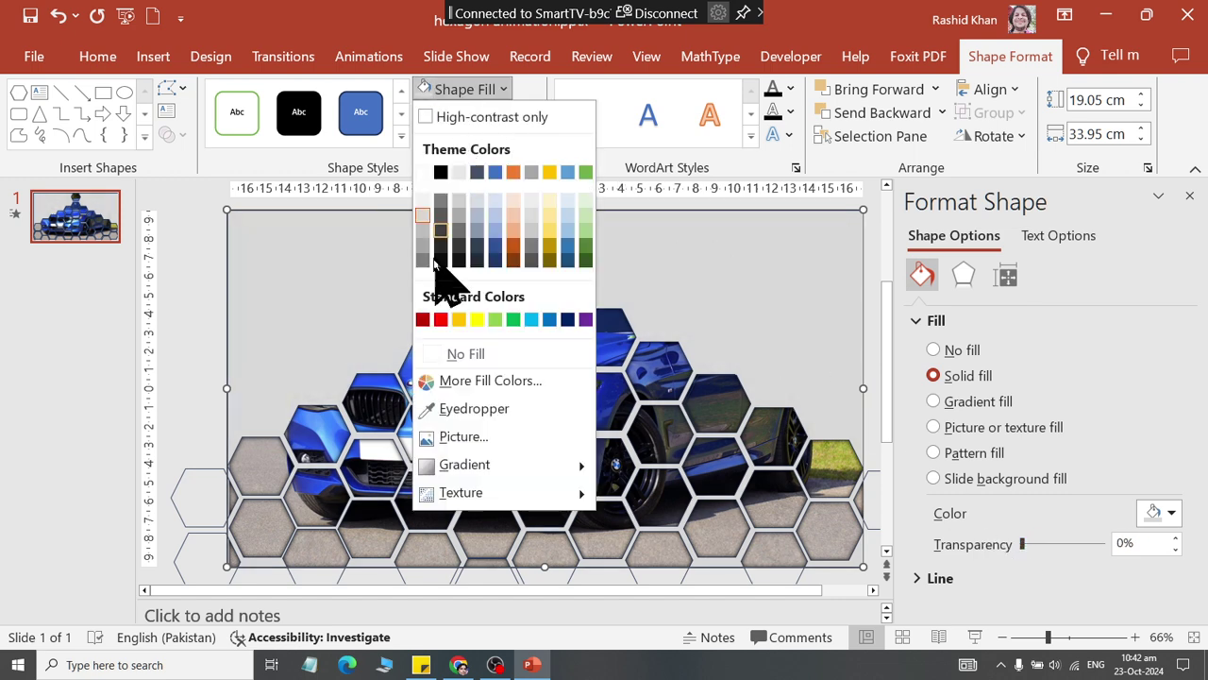
pyautogui.click(422, 262)
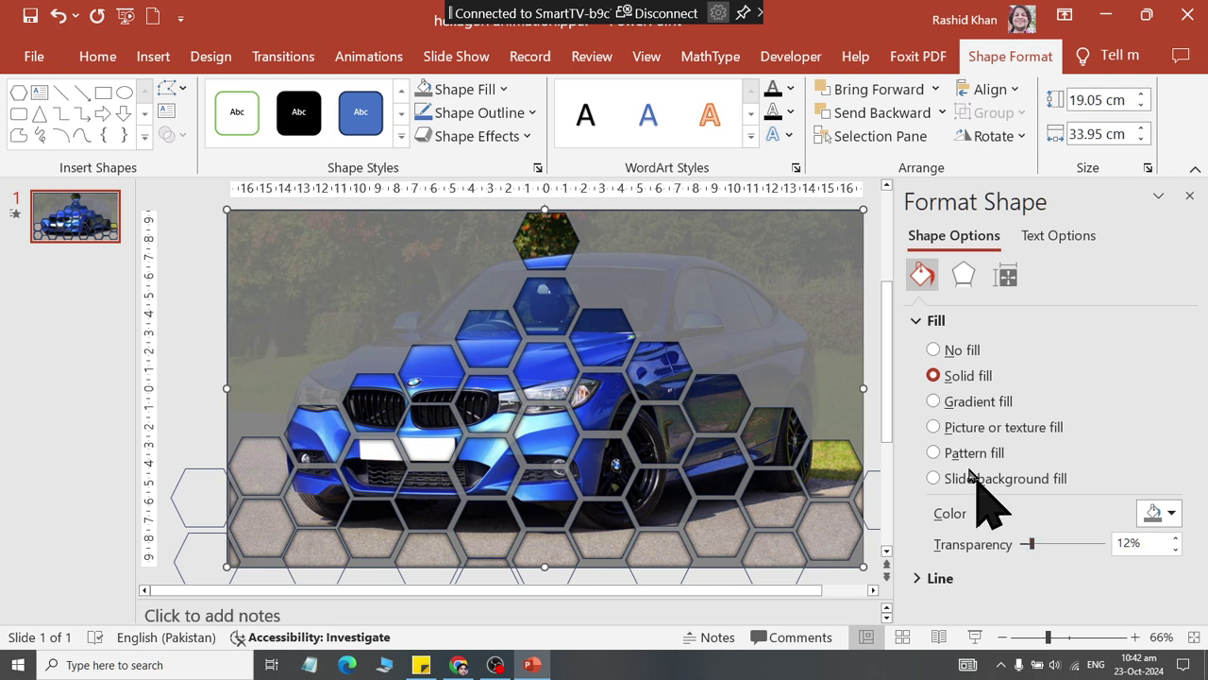
# Set the fill transparency to 25%, deselect the rectangle, and start the slide show
pyautogui.click(1154, 543)
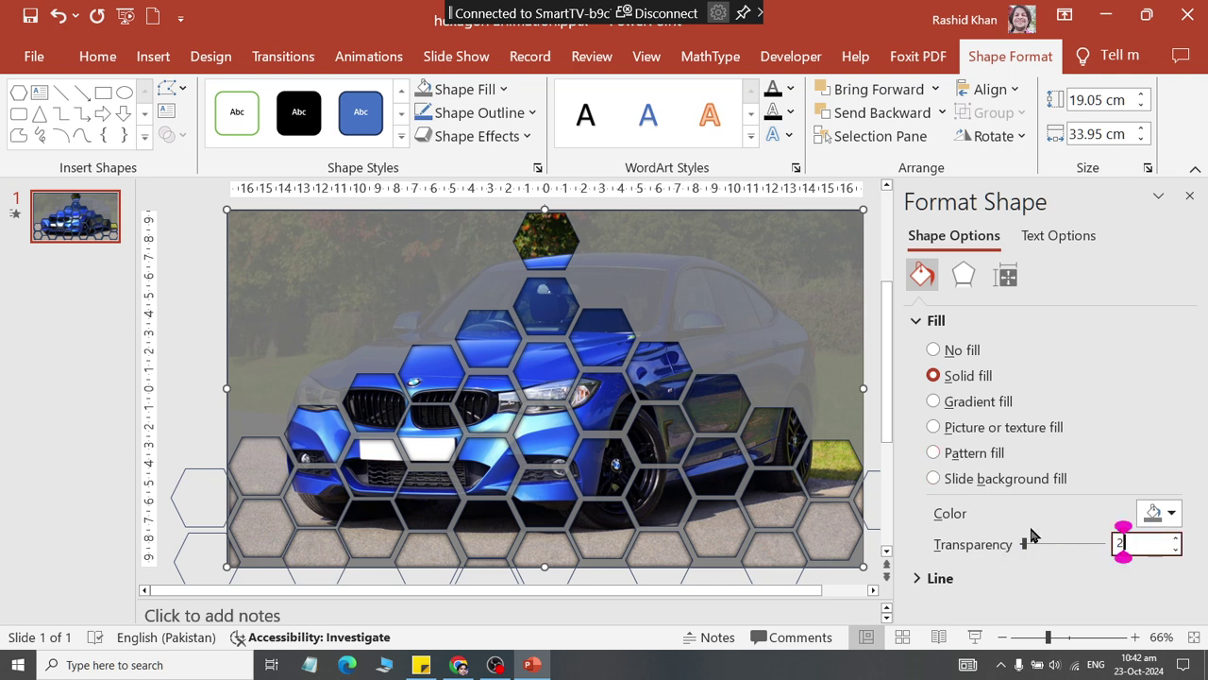
pyautogui.write('5')
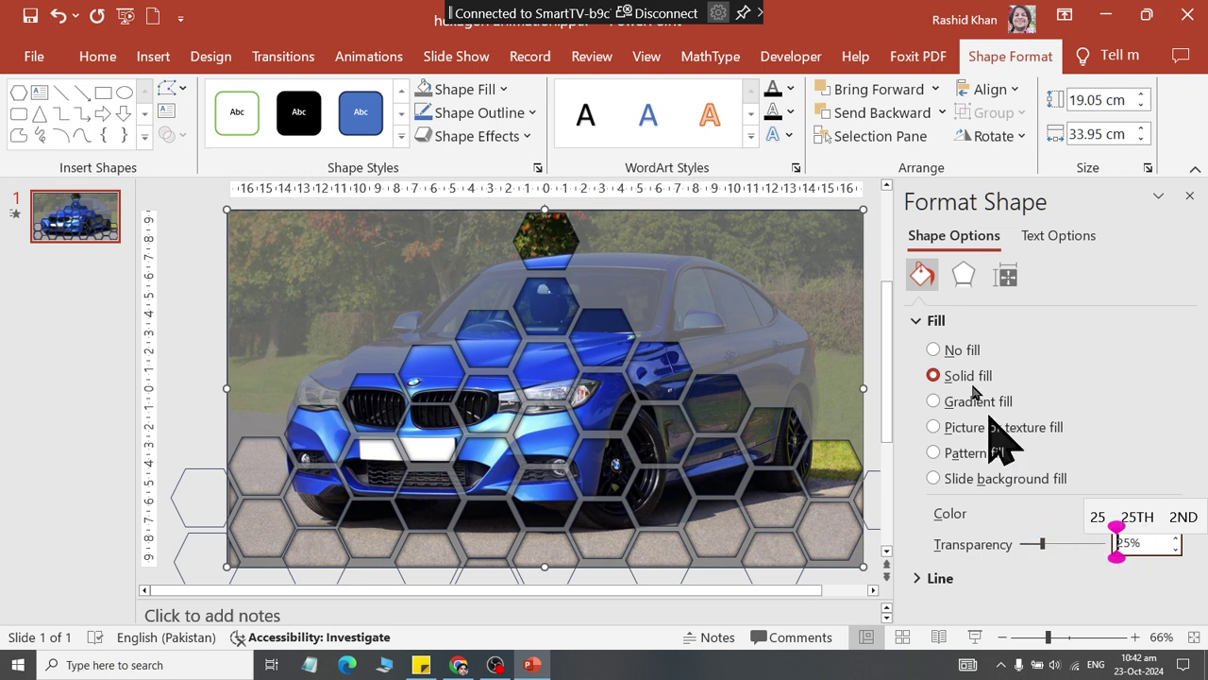
pyautogui.press('Return')
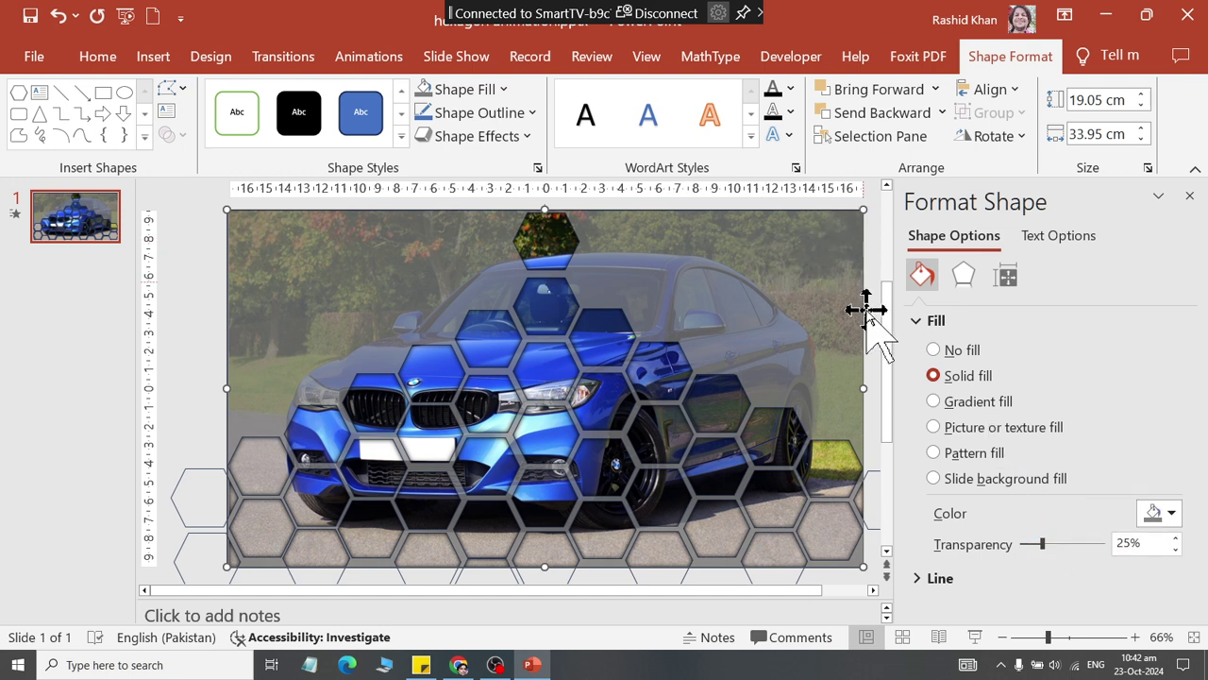
pyautogui.click(876, 349)
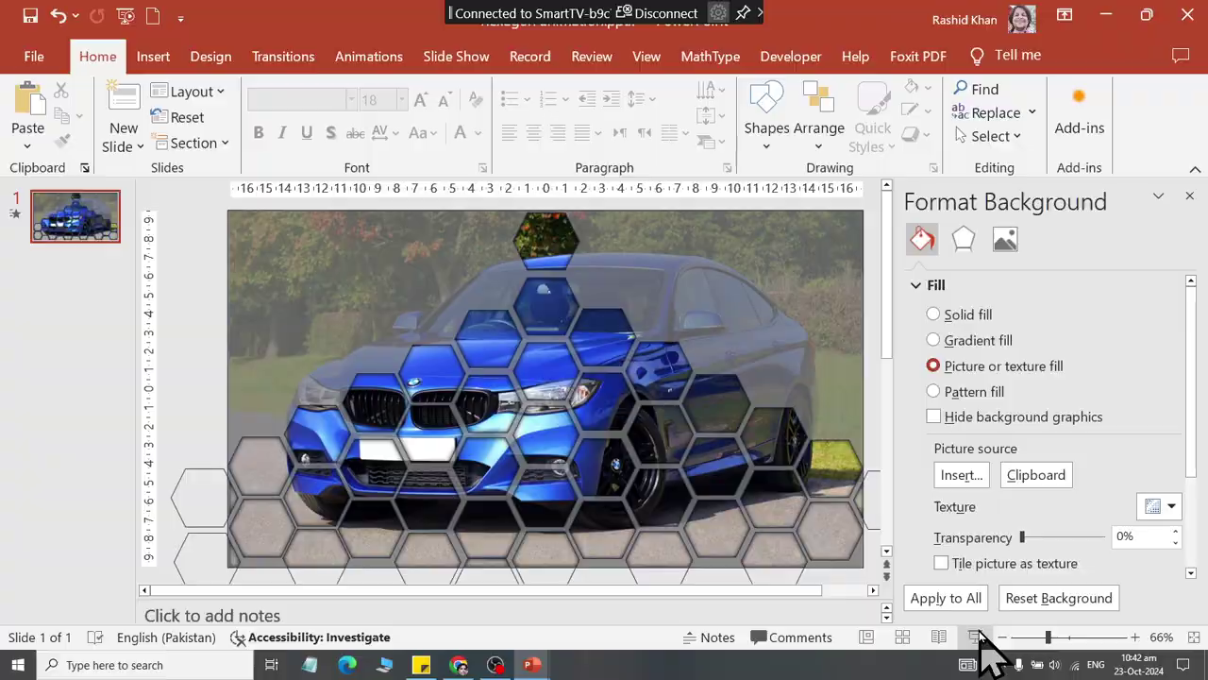
pyautogui.click(977, 636)
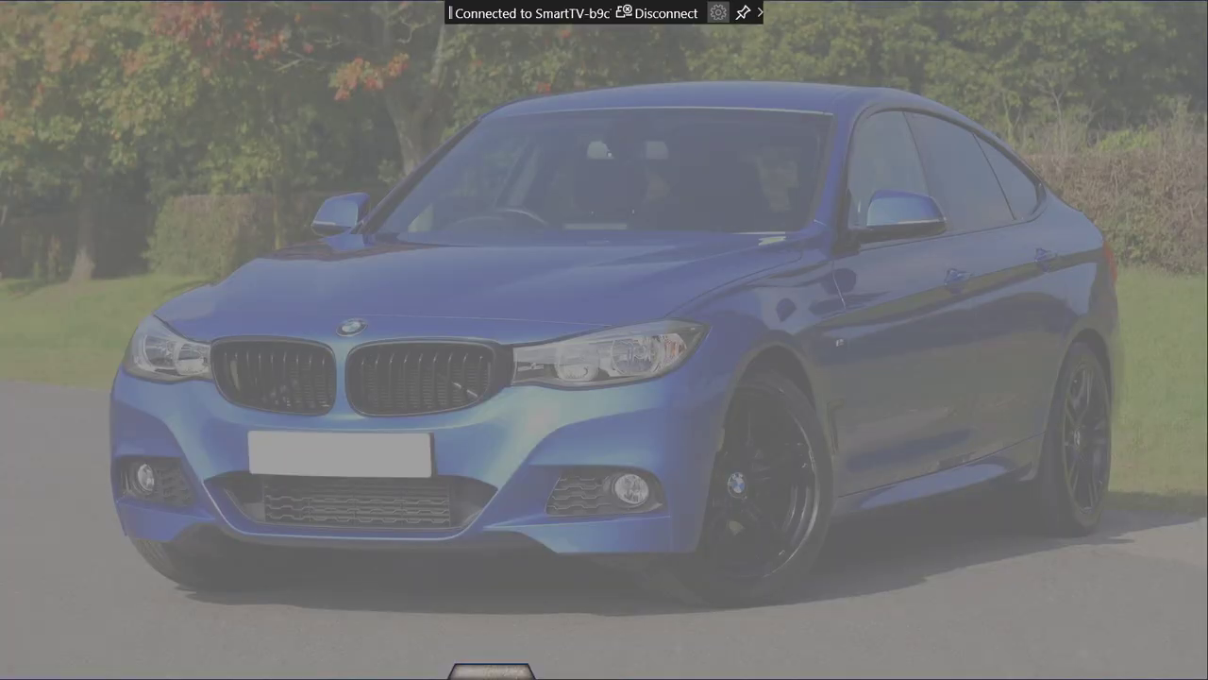
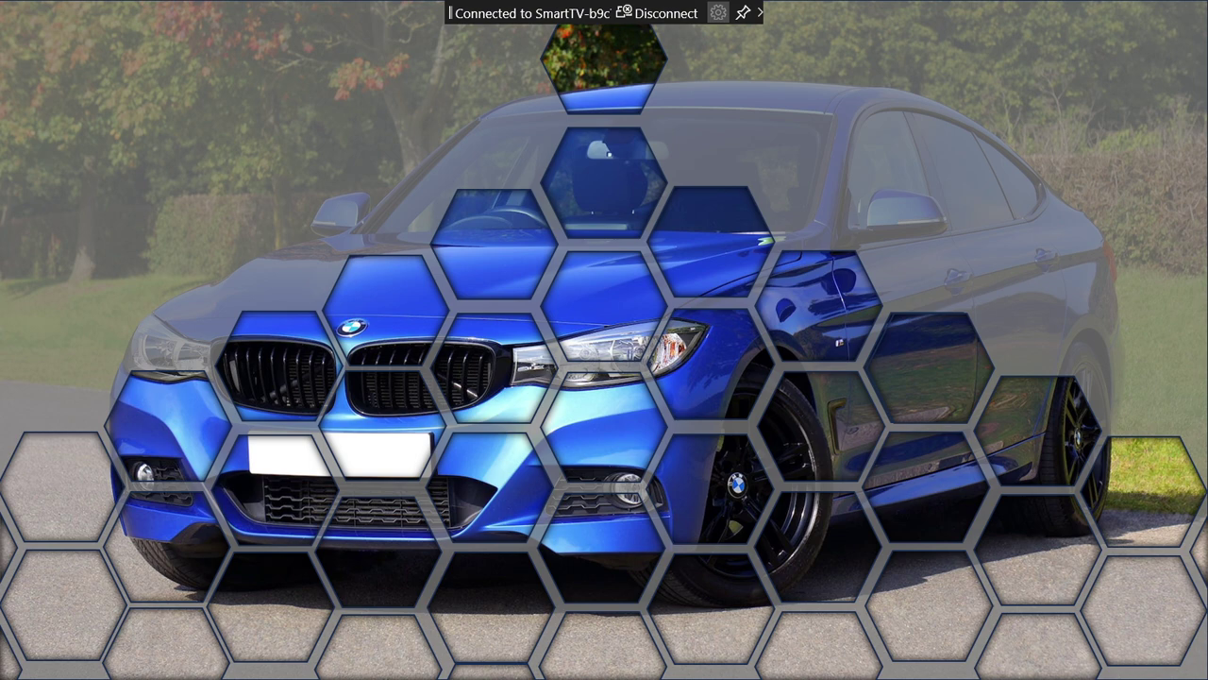
# Preview the car-photo overlay at about 52% transparency in a full-screen slide show
pyautogui.press('Escape')
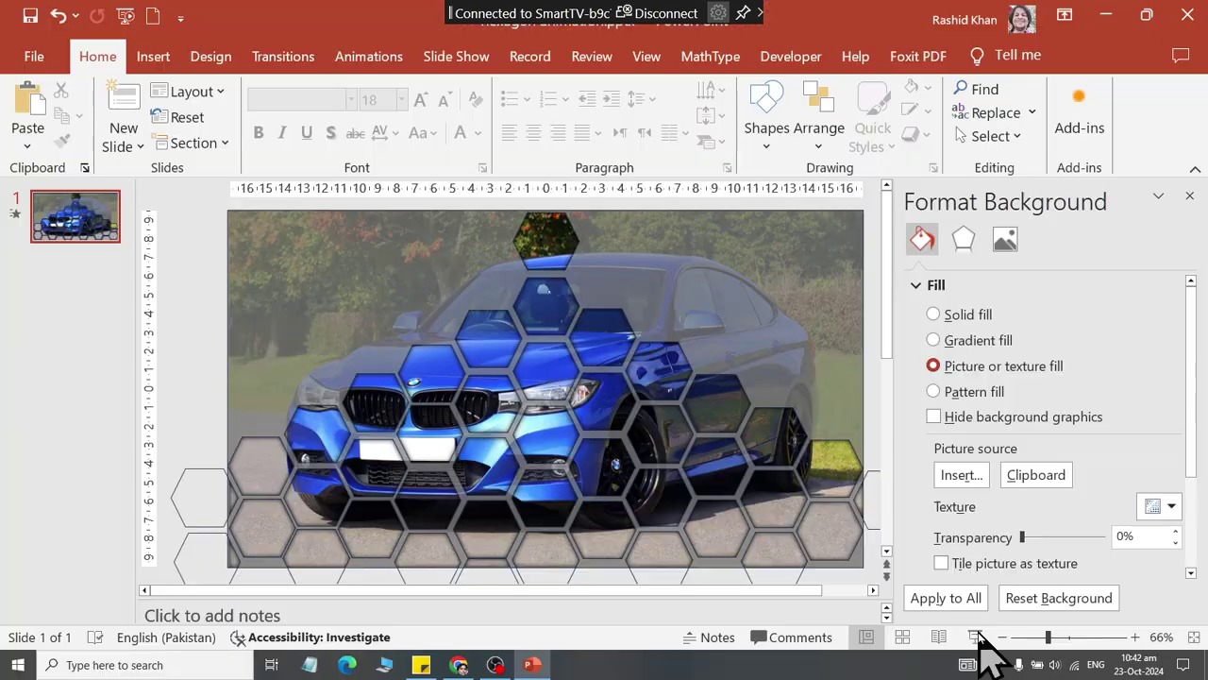
pyautogui.click(324, 261)
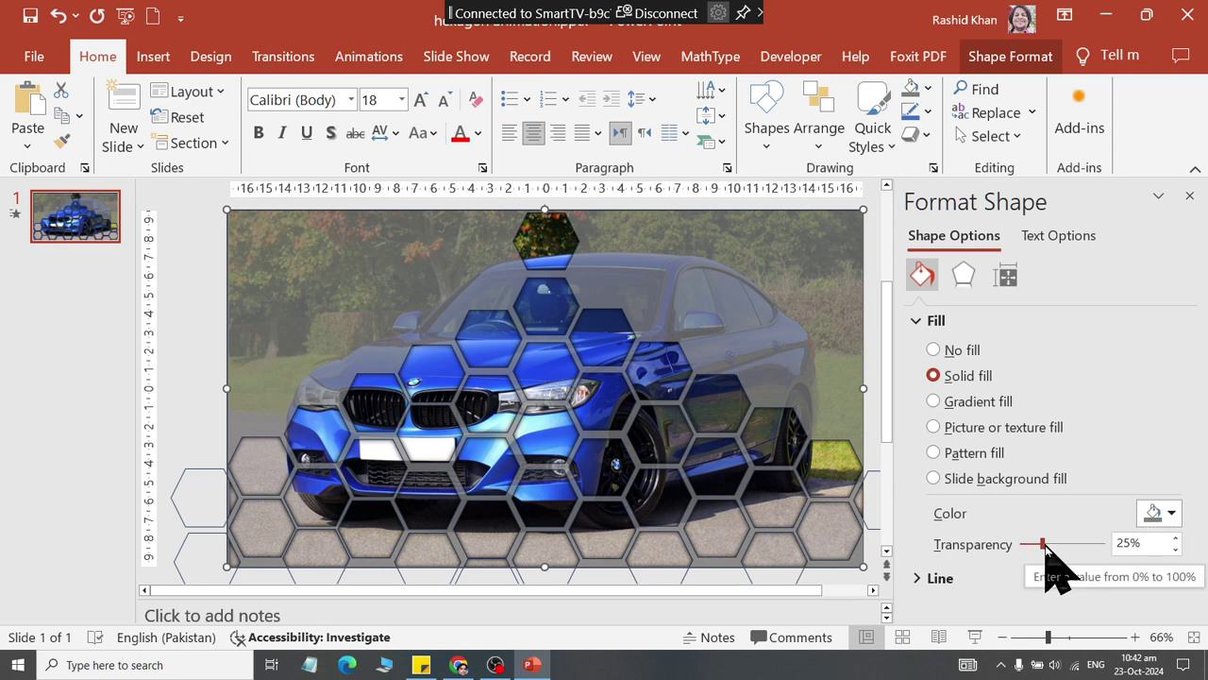
pyautogui.moveTo(1043, 544); pyautogui.dragTo(1067, 545)
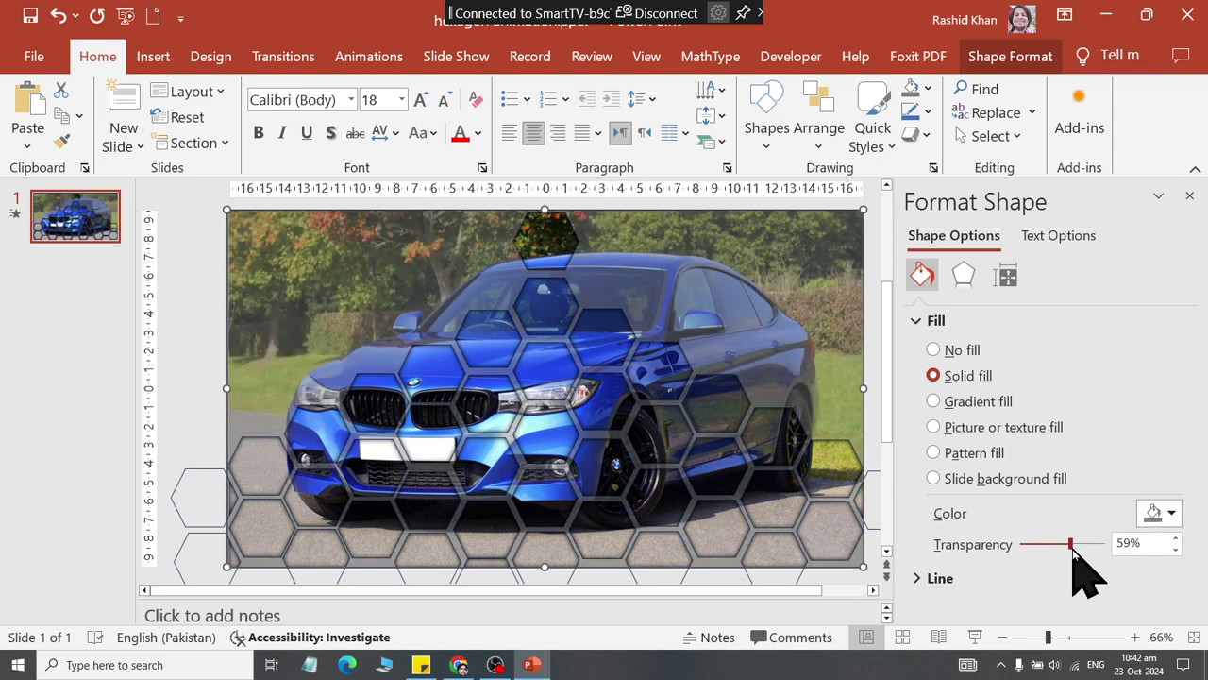
pyautogui.click(985, 632)
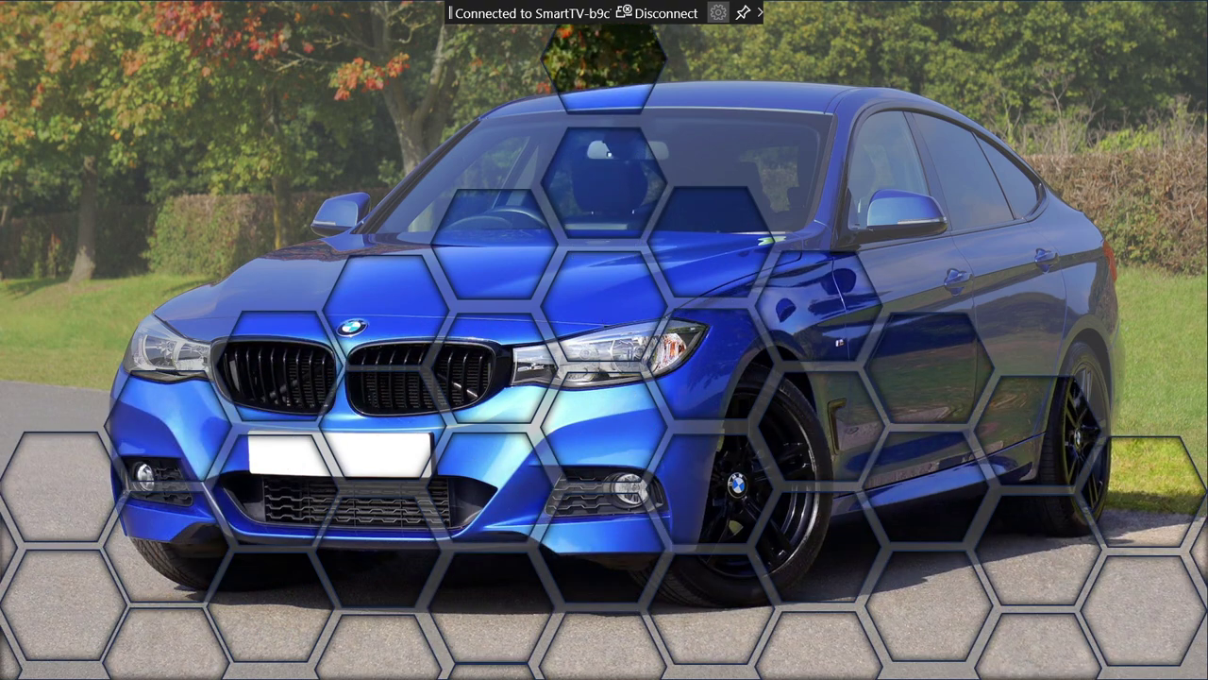
pyautogui.press('Escape')
# Set the overlay to 14% transparency, preview it full screen, and deselect it
pyautogui.moveTo(1070, 545); pyautogui.dragTo(1031, 545)
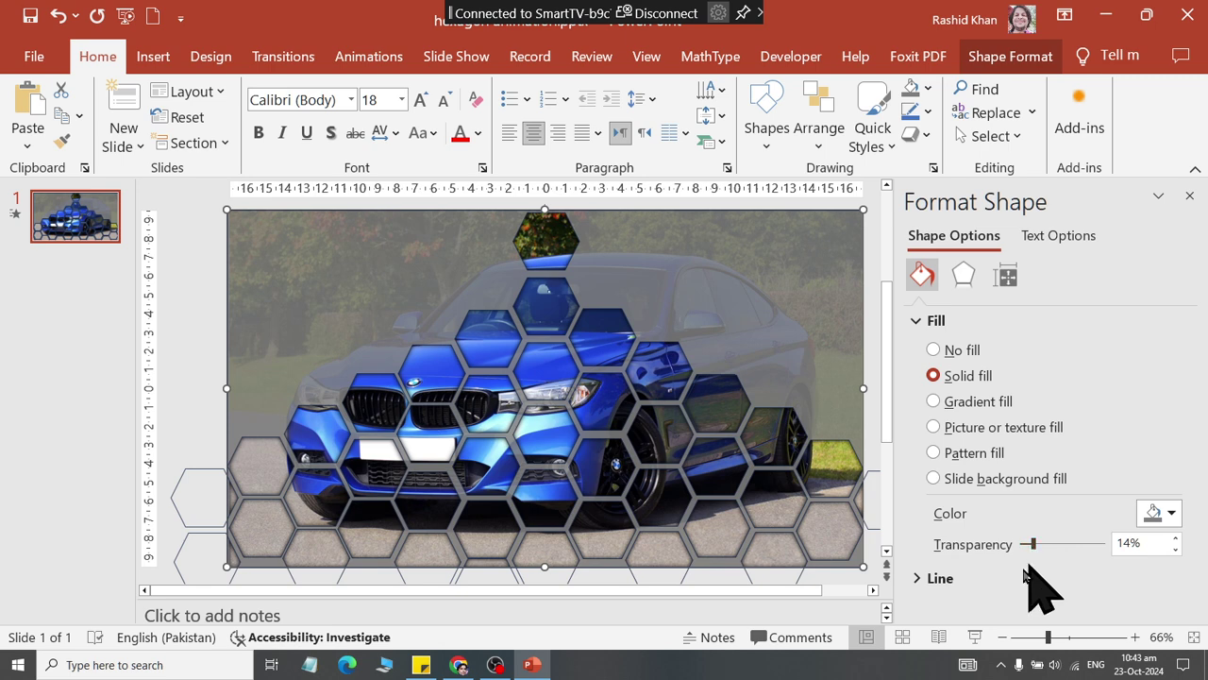
pyautogui.click(975, 638)
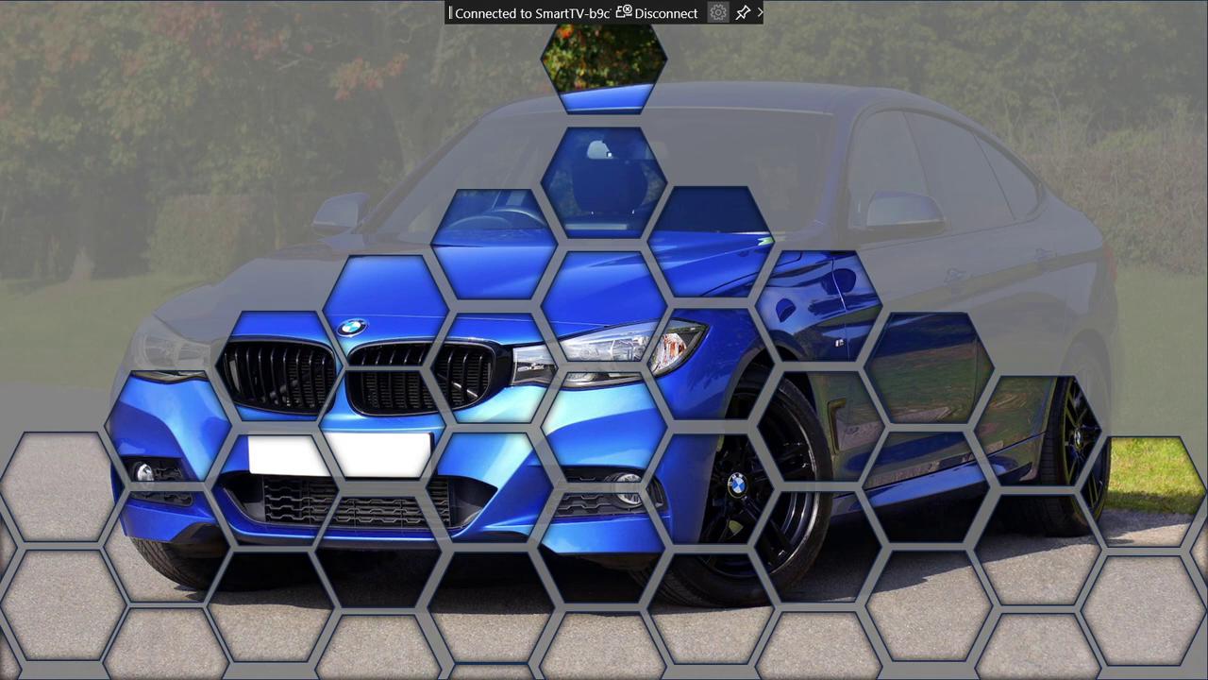
pyautogui.press('Escape')
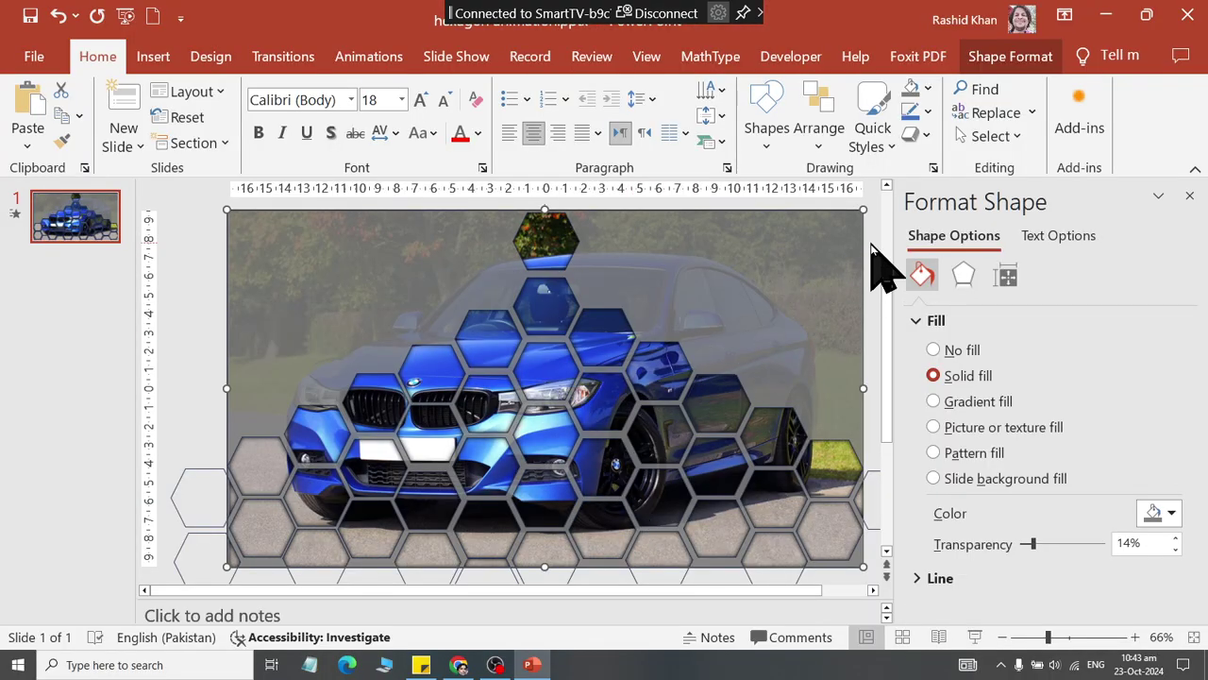
pyautogui.click(871, 244)
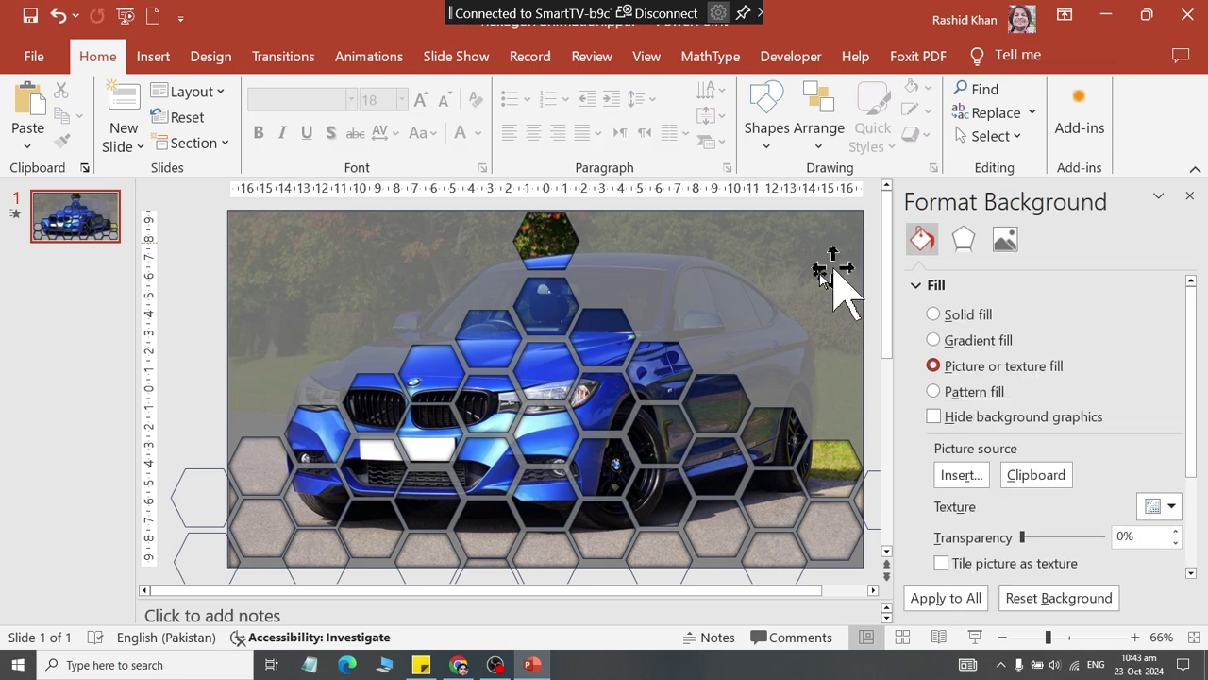
# Insert WordArt in the first style and move it to the slide's top-left corner
pyautogui.click(255, 294)
pyautogui.click(188, 283)
pyautogui.click(154, 57)
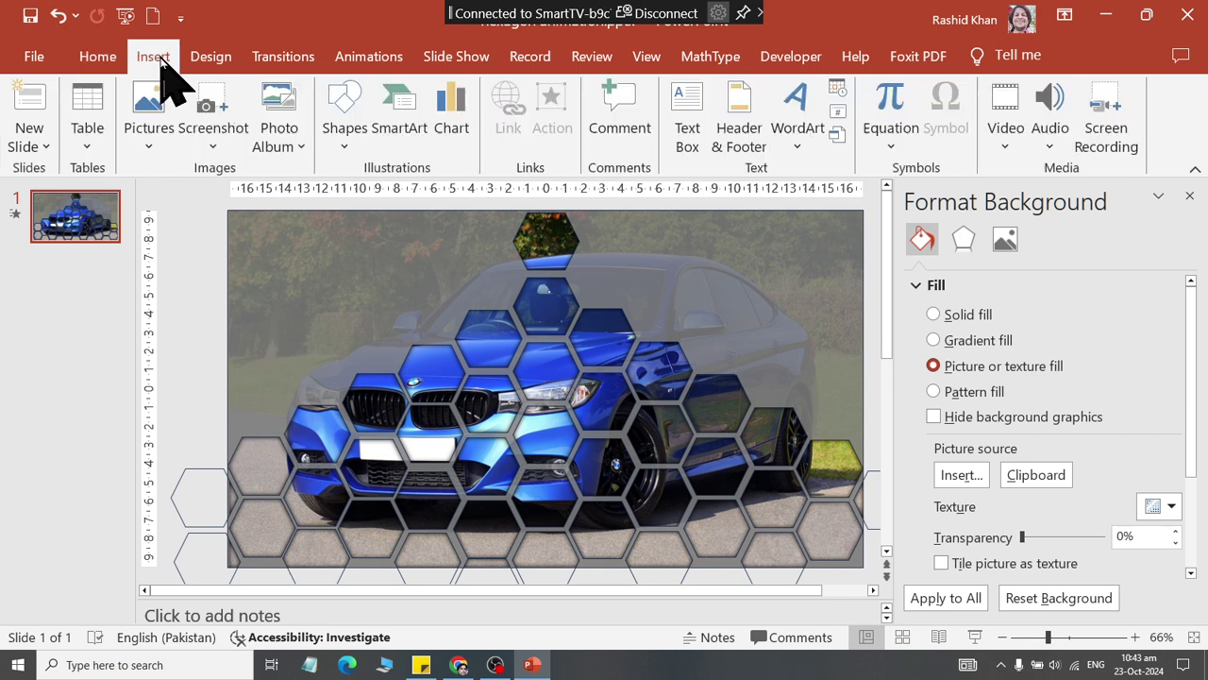
pyautogui.click(801, 146)
pyautogui.click(800, 193)
pyautogui.moveTo(461, 362); pyautogui.dragTo(262, 208)
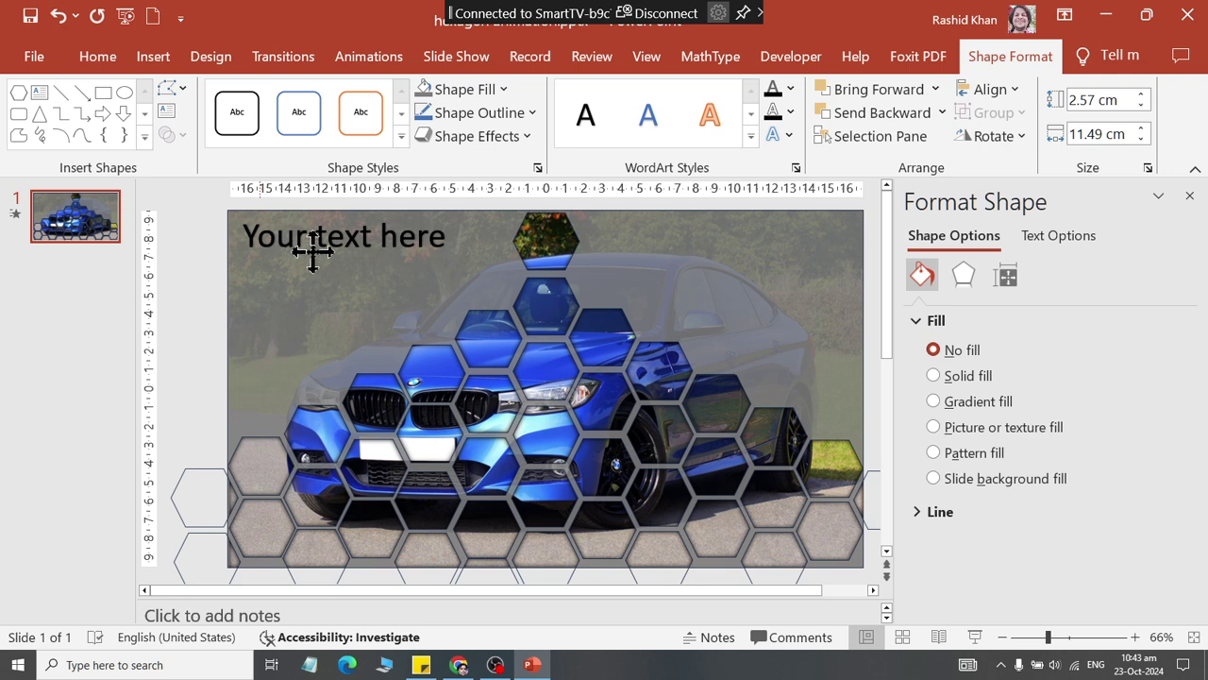
# Replace the WordArt placeholder with the single line 'TESLA SPEEDO'
pyautogui.click(311, 236)
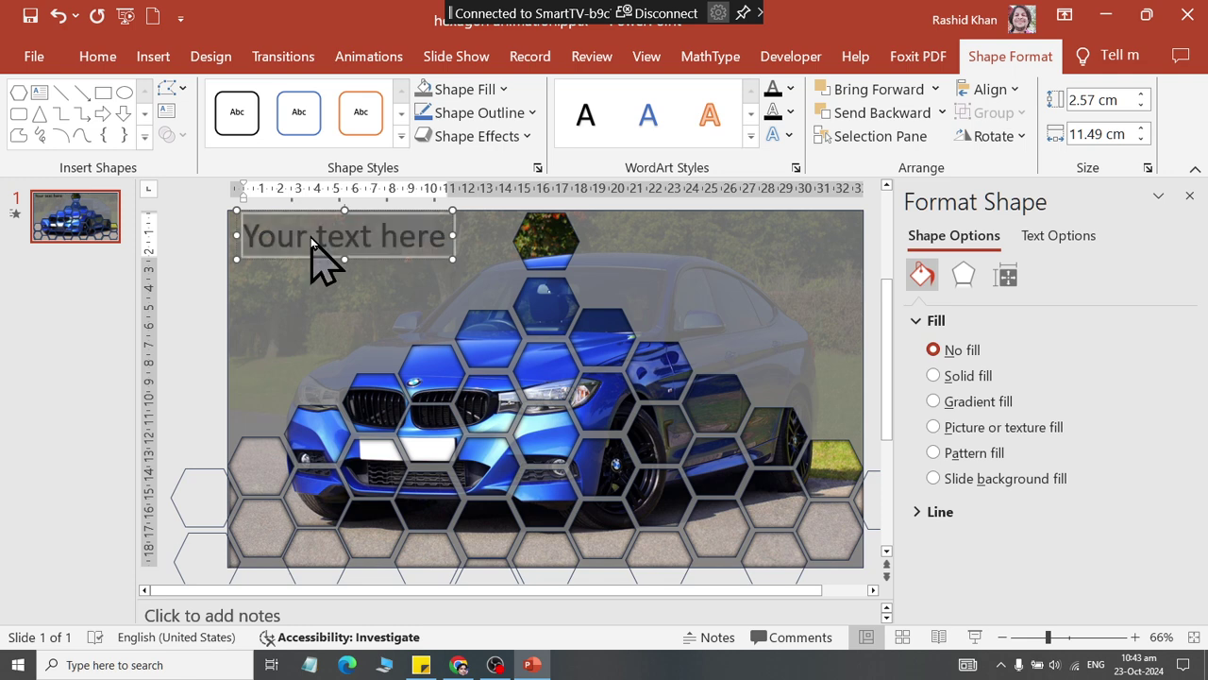
pyautogui.hotkey('ctrl', 'a')
pyautogui.write('TESLA ')
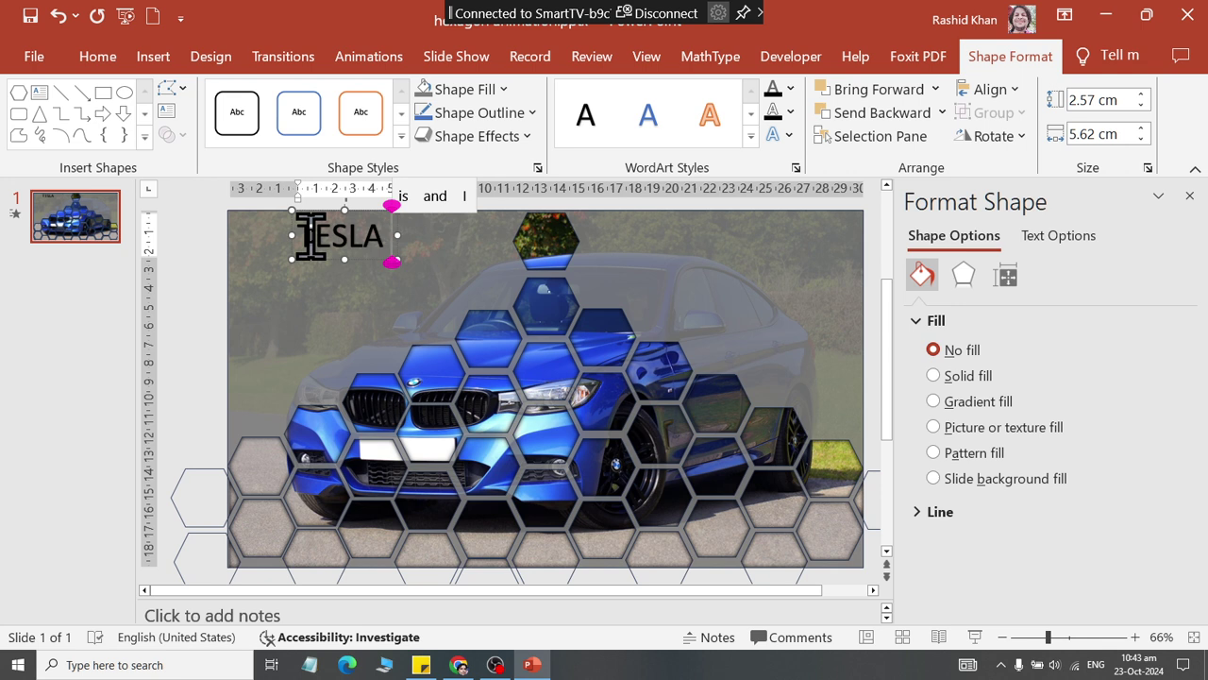
pyautogui.write('F')
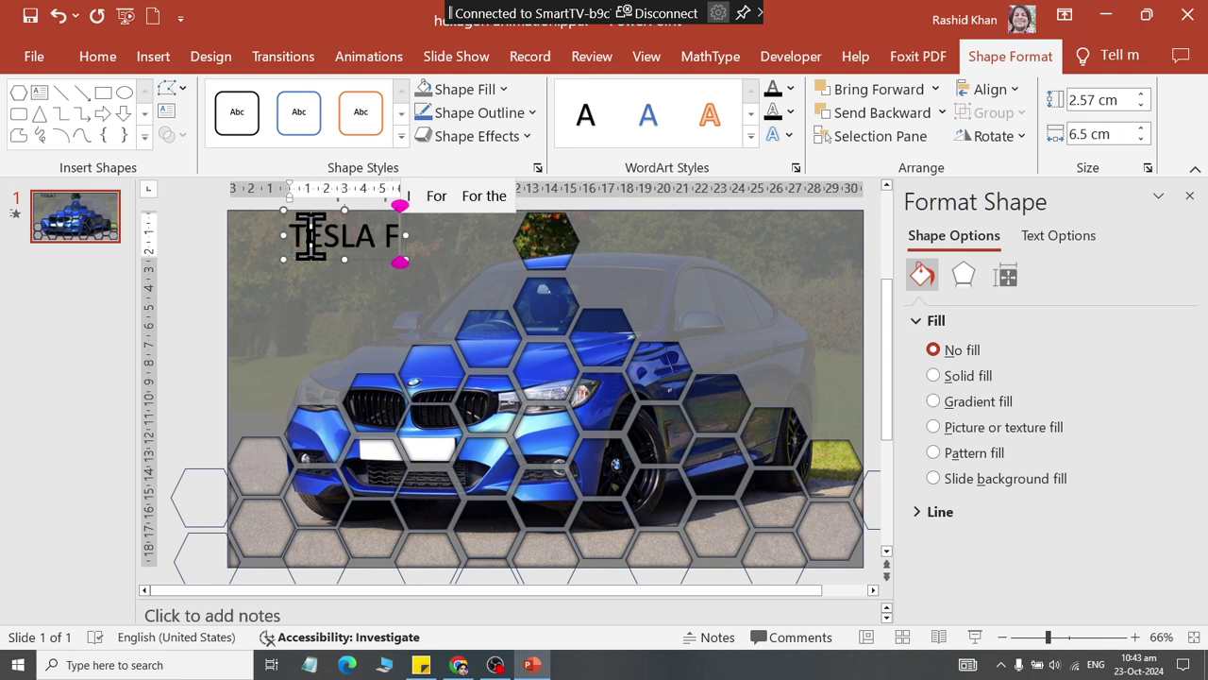
pyautogui.press('BackSpace')
pyautogui.write('E')
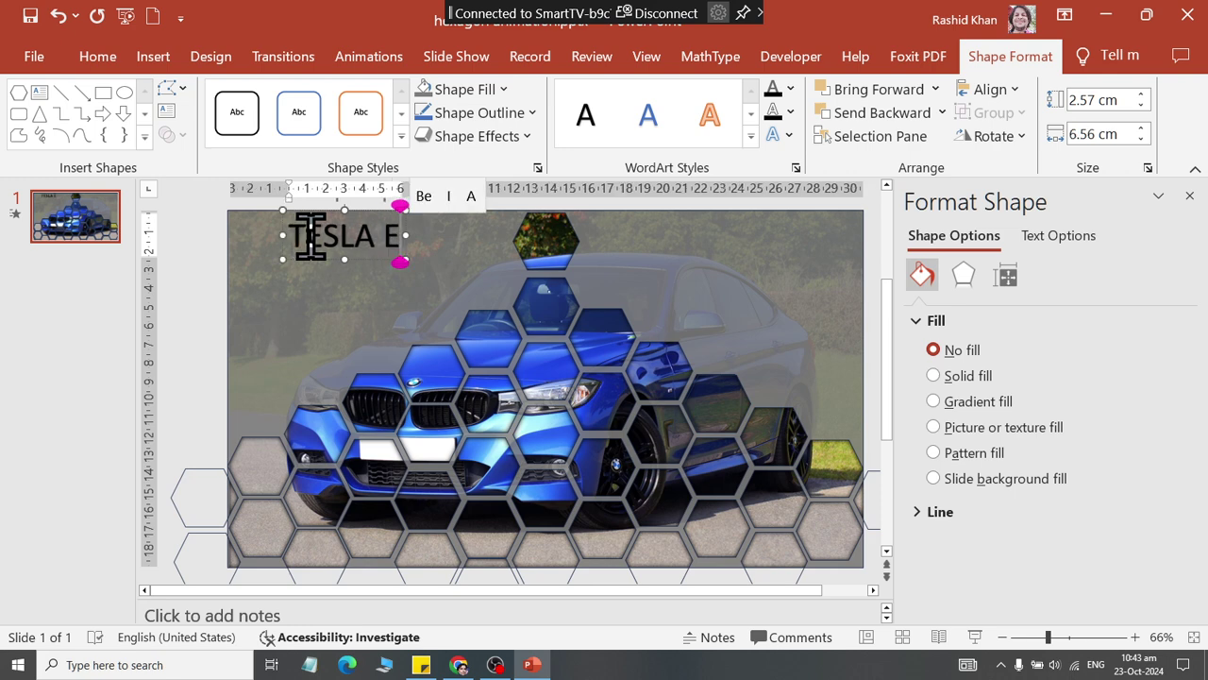
pyautogui.press('BackSpace')
pyautogui.write('SPE')
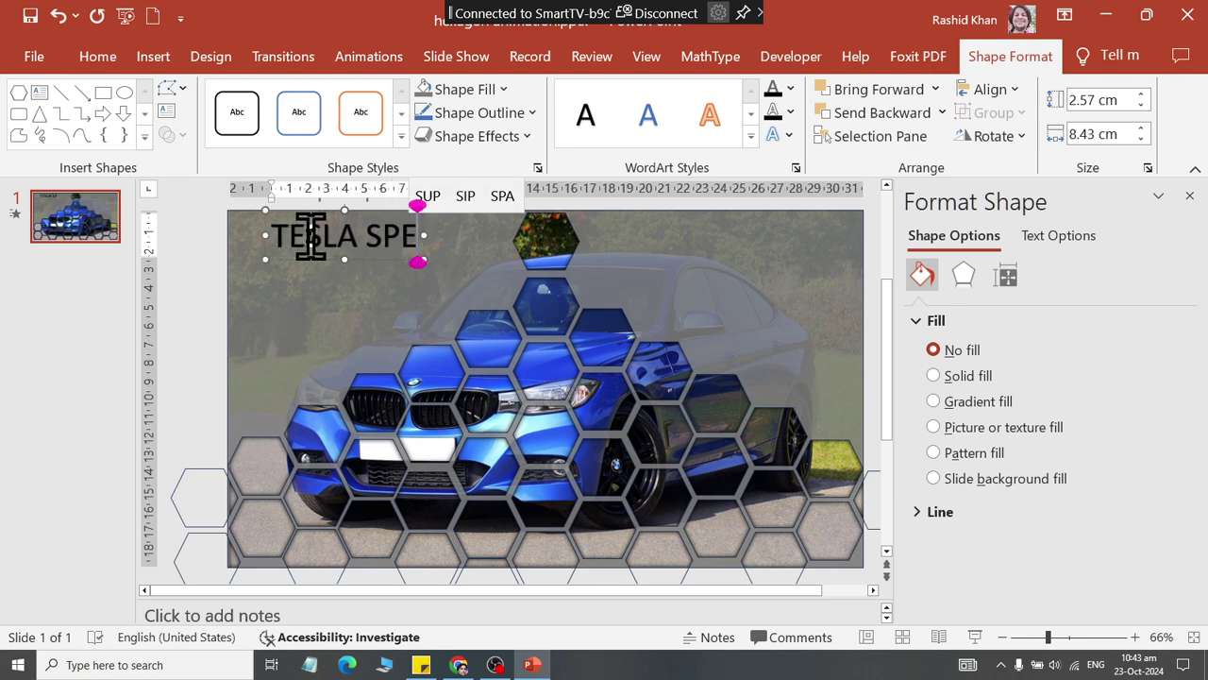
pyautogui.write('EDO 2024')
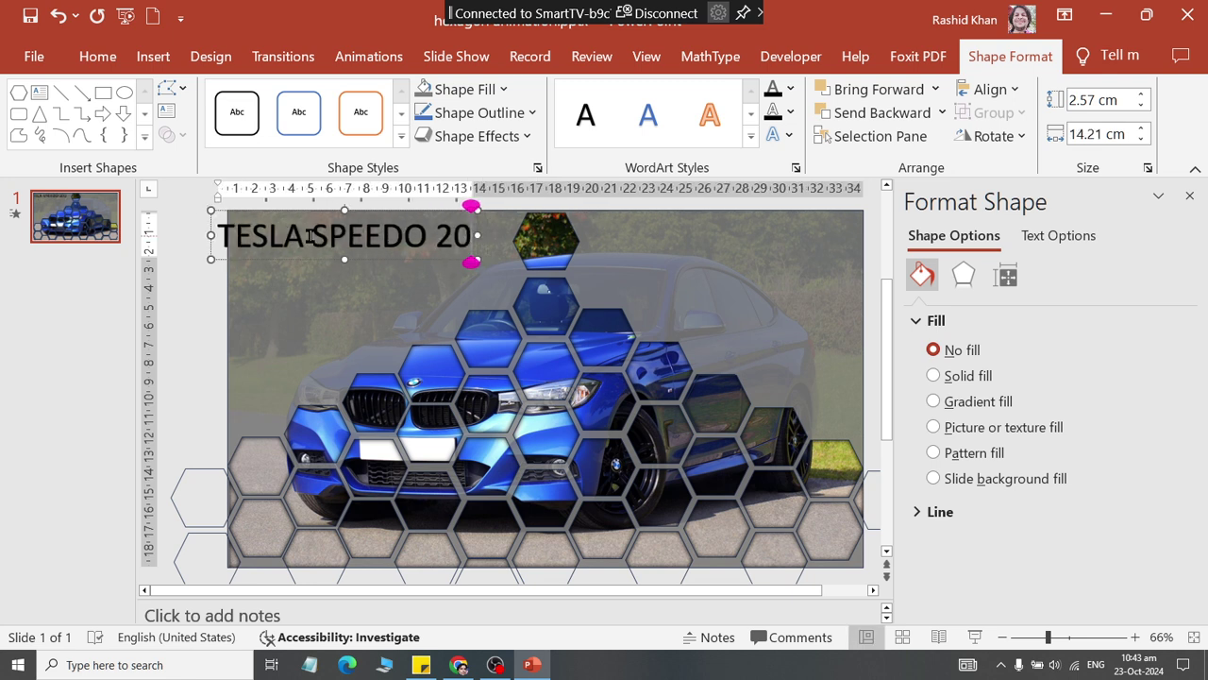
pyautogui.press('BackSpace')
pyautogui.press('BackSpace')
pyautogui.press('Return')
pyautogui.press('BackSpace')
pyautogui.press('BackSpace')
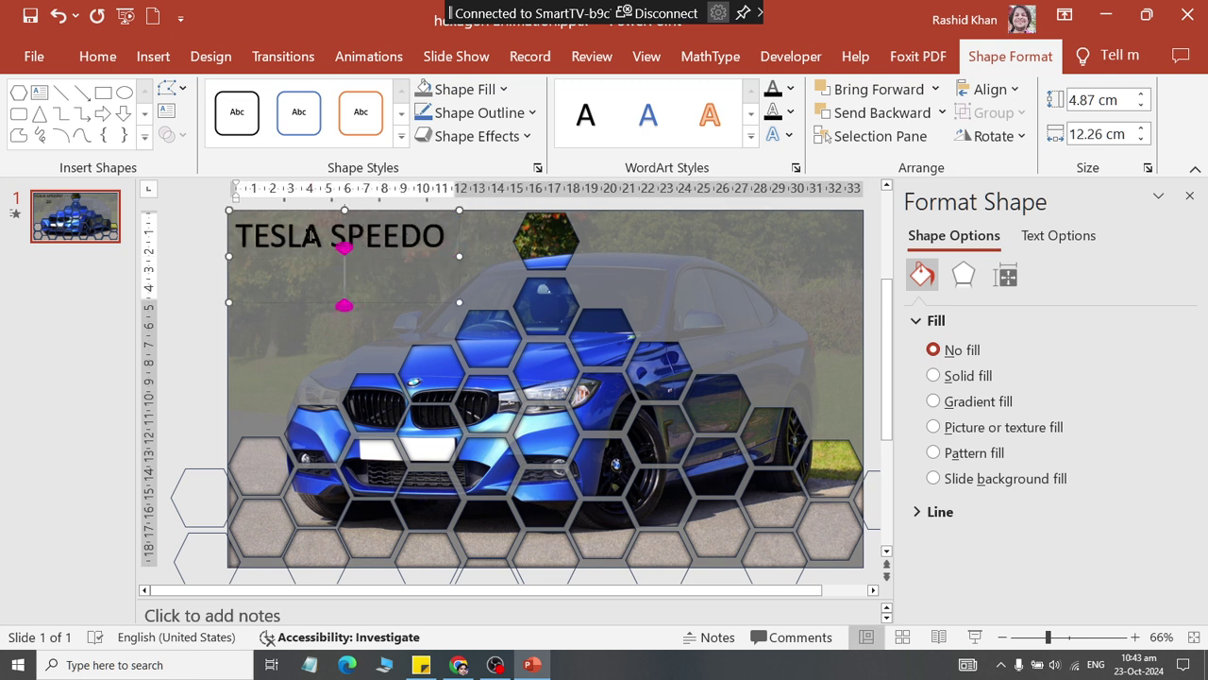
pyautogui.press('BackSpace')
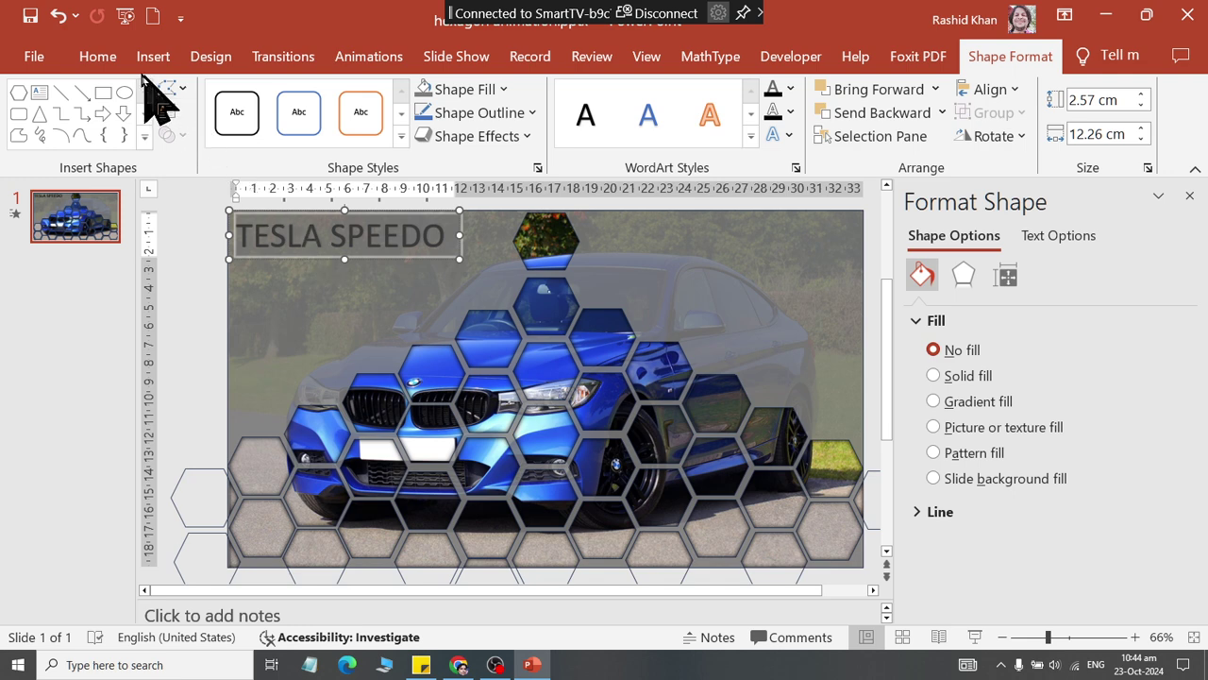
# Change the title text to 'BMW 2024' and make it bold
pyautogui.click(271, 236)
pyautogui.tripleClick(327, 242)
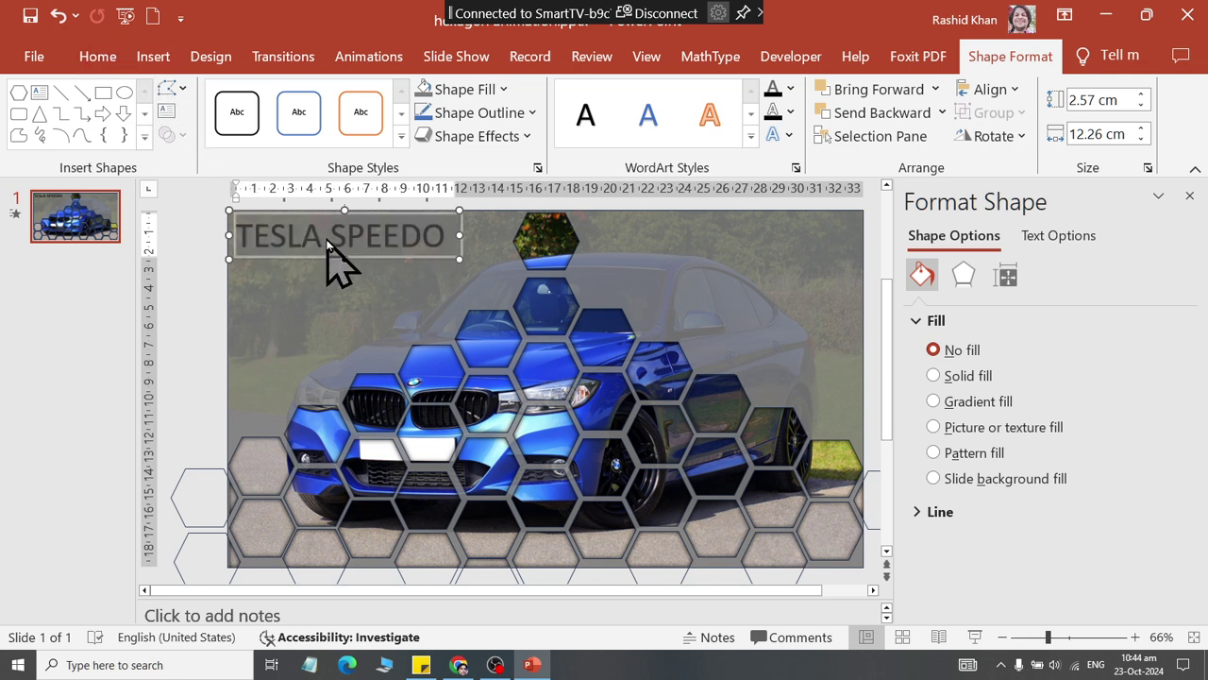
pyautogui.write('BMW ')
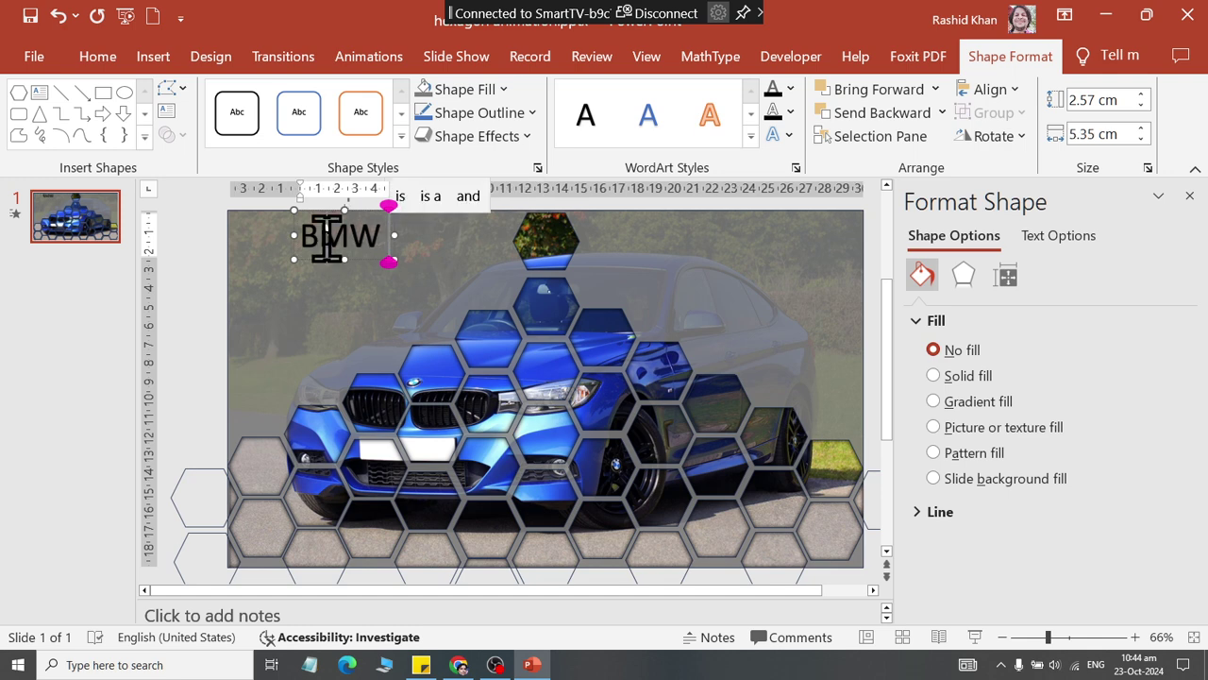
pyautogui.write('2021')
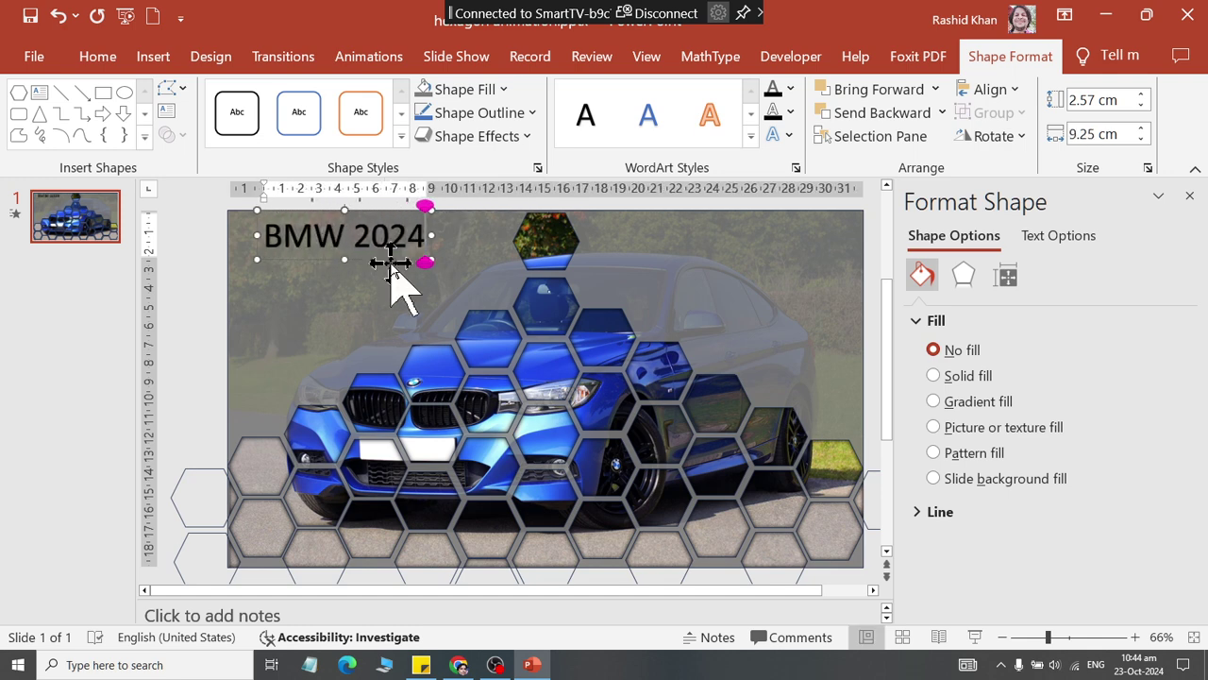
pyautogui.click(106, 66)
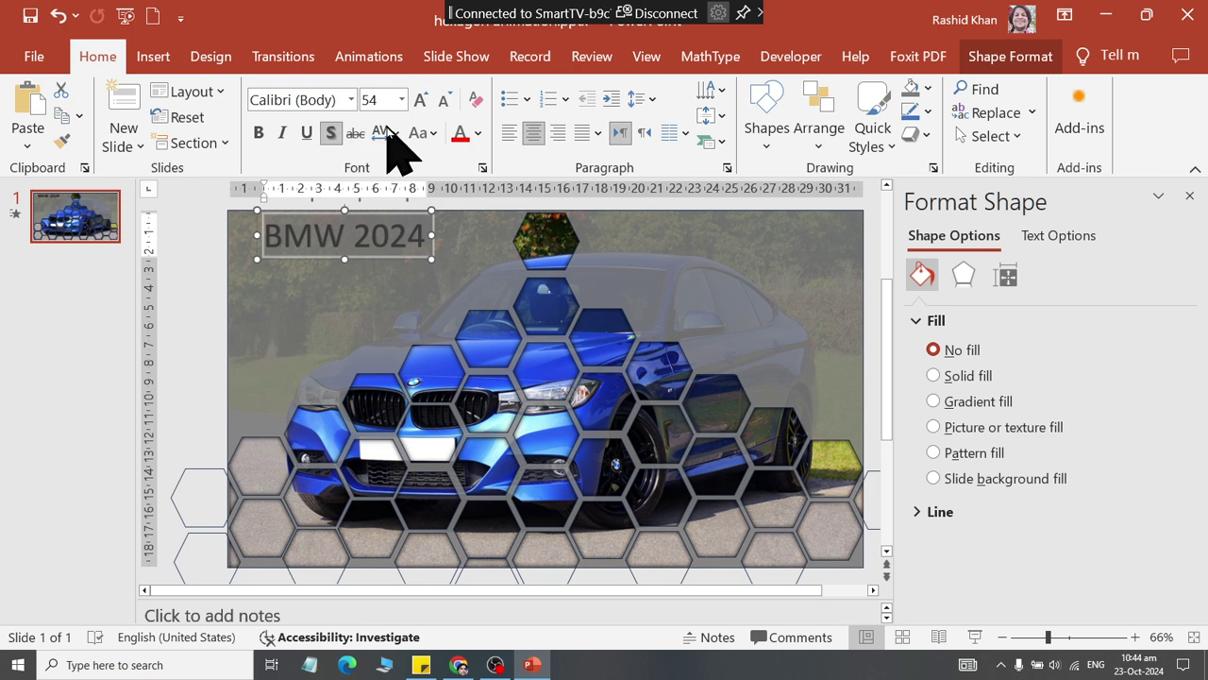
pyautogui.click(259, 133)
# Set the title in white Amperzand font and drag a duplicate just below it
pyautogui.click(350, 100)
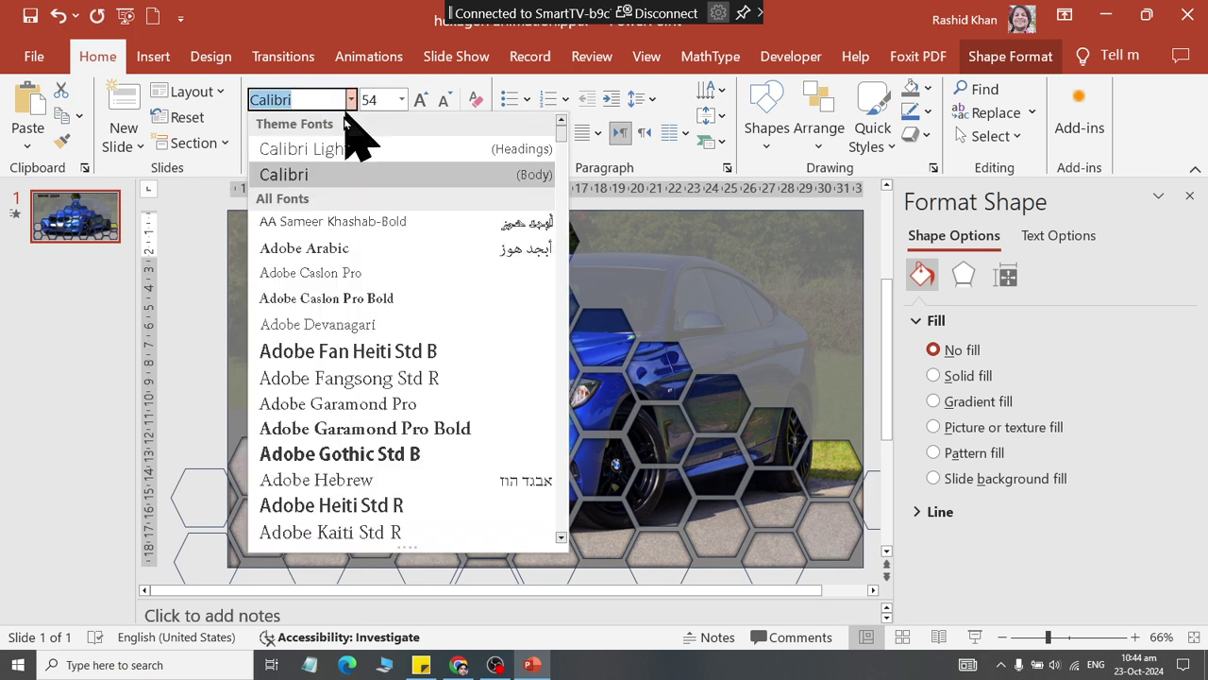
pyautogui.scroll(-2, 386, 329)
pyautogui.scroll(-5, 386, 378)
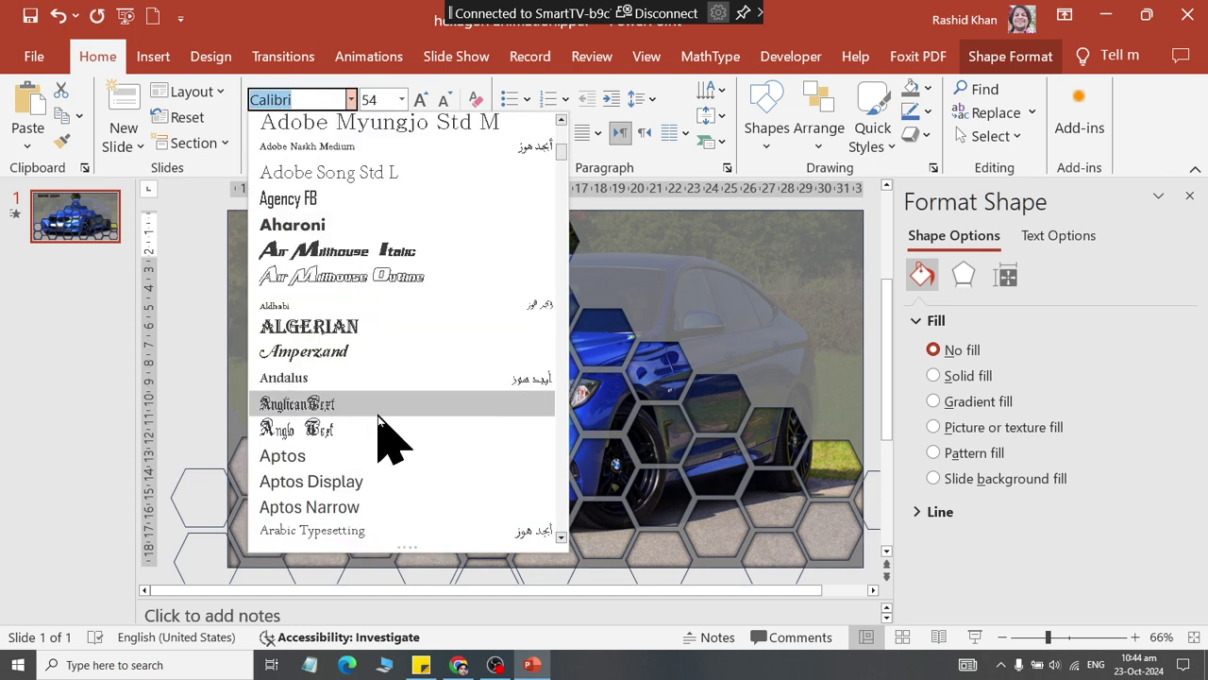
pyautogui.click(407, 351)
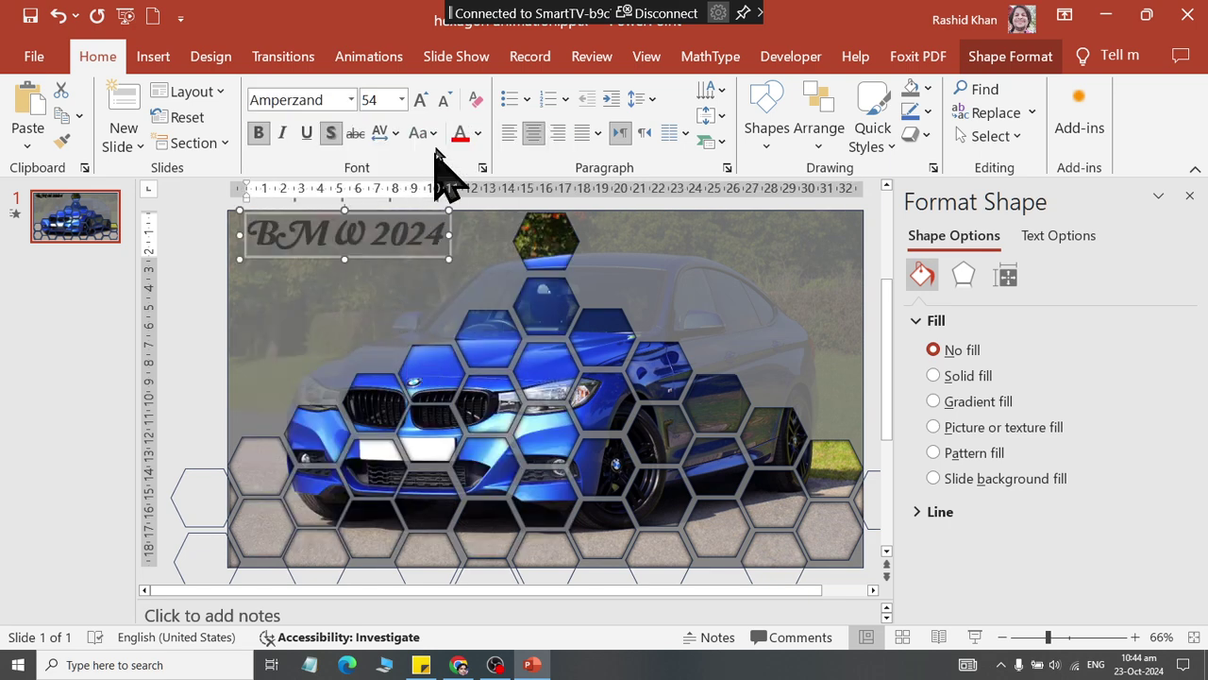
pyautogui.click(476, 136)
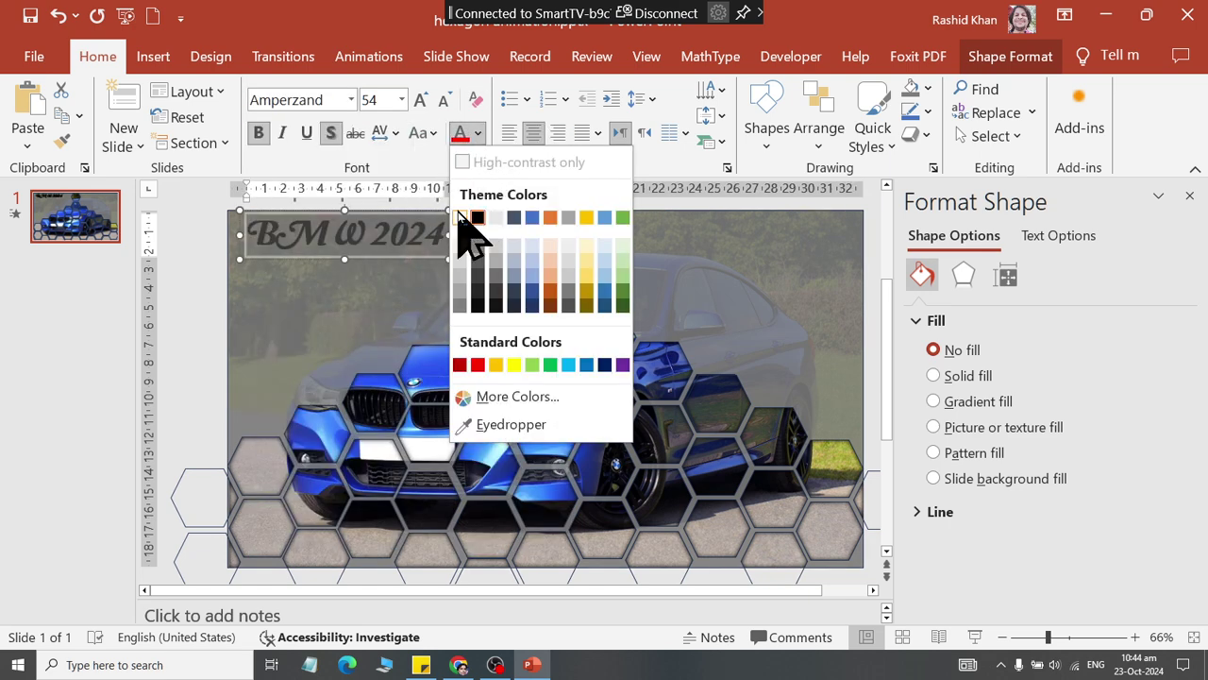
pyautogui.click(459, 218)
pyautogui.click(412, 257)
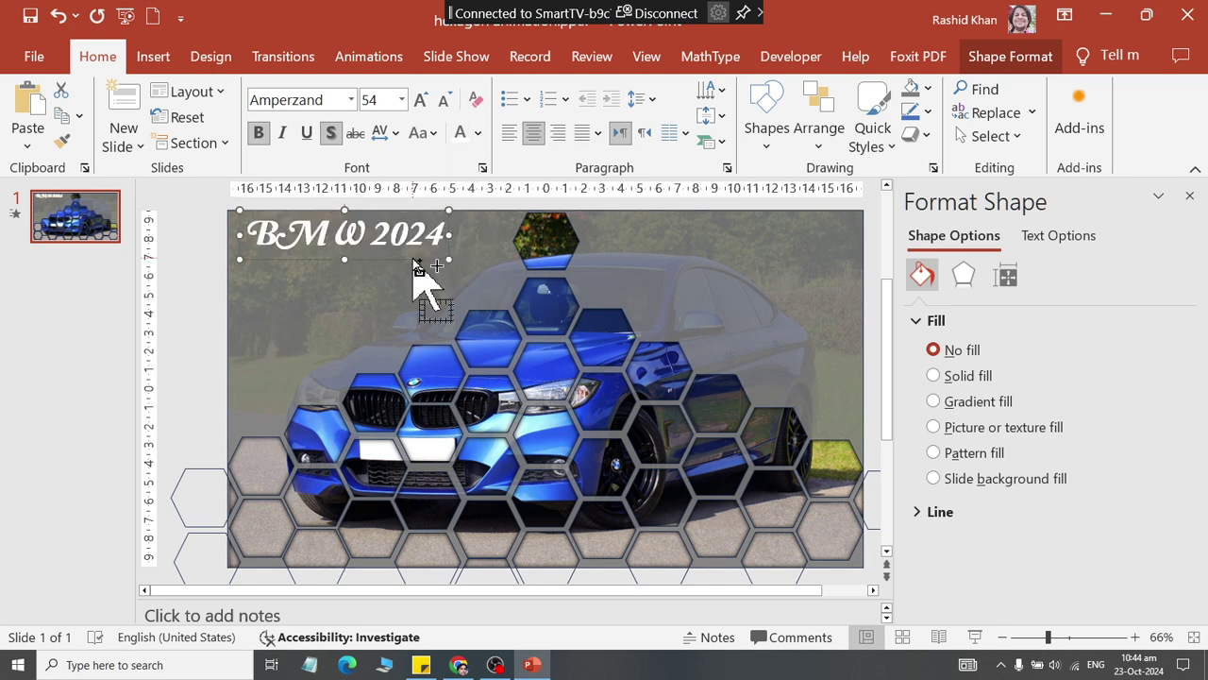
pyautogui.moveTo(412, 258); pyautogui.dragTo(363, 269)
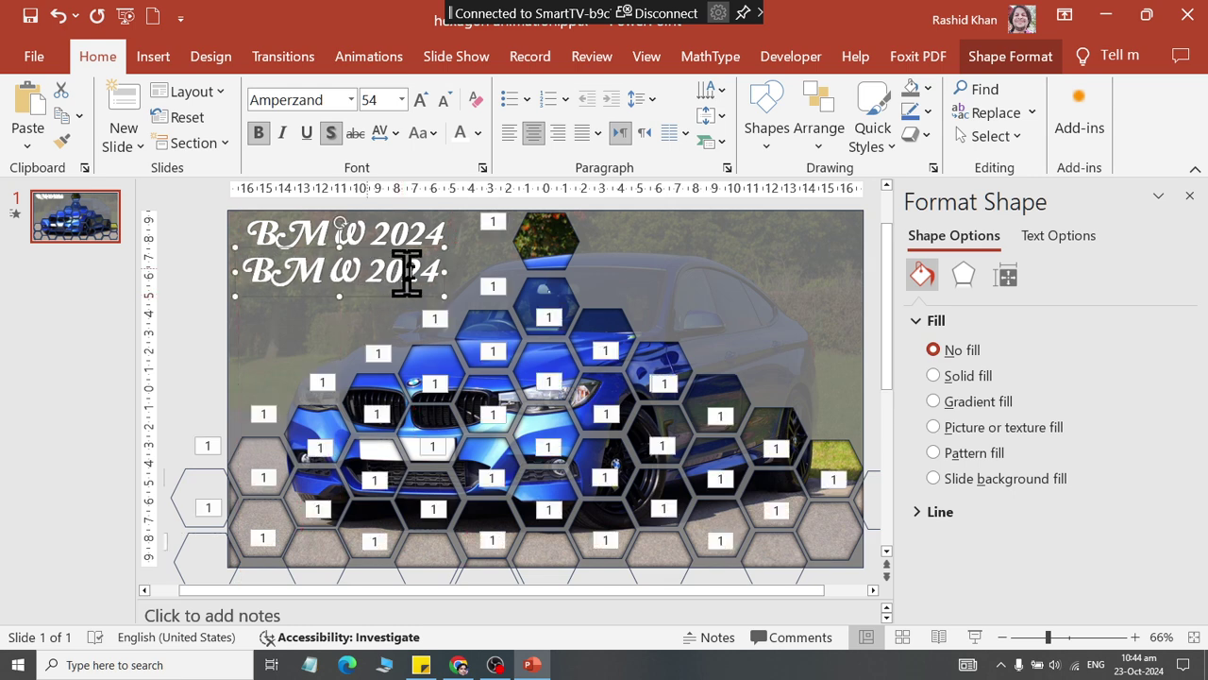
# Fill the copied box with =rand(1) pangram text in Adobe Fan Heiti Std B
pyautogui.tripleClick(406, 273)
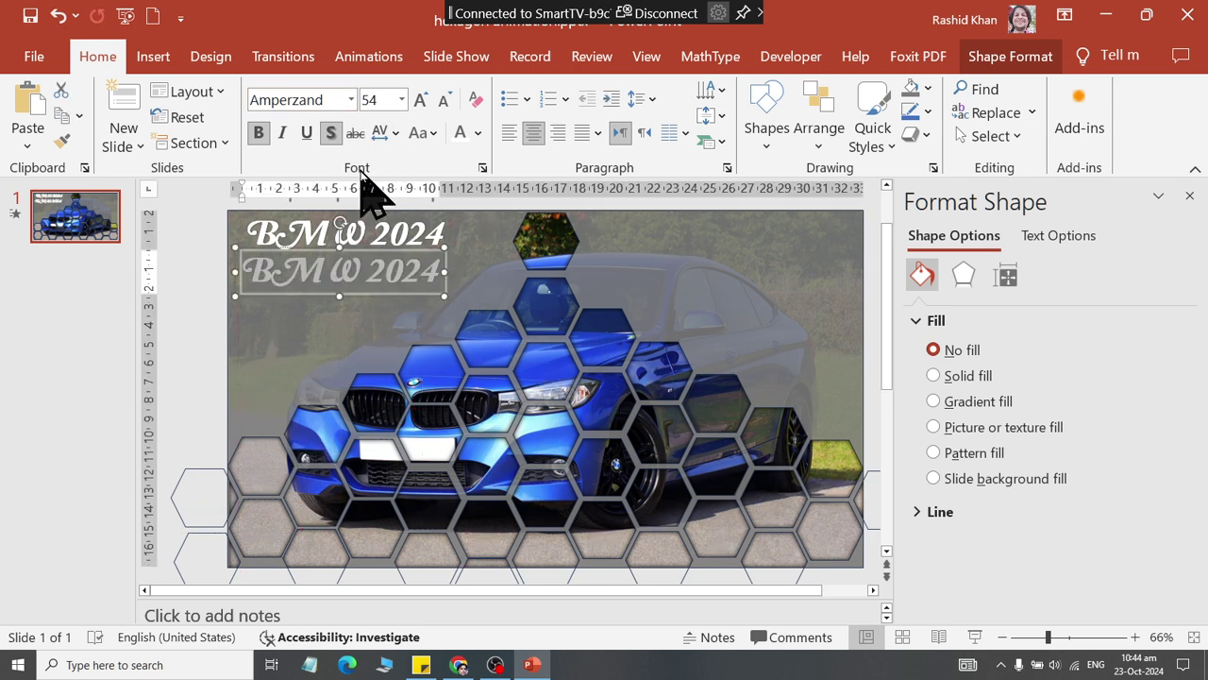
pyautogui.write('=rand(1')
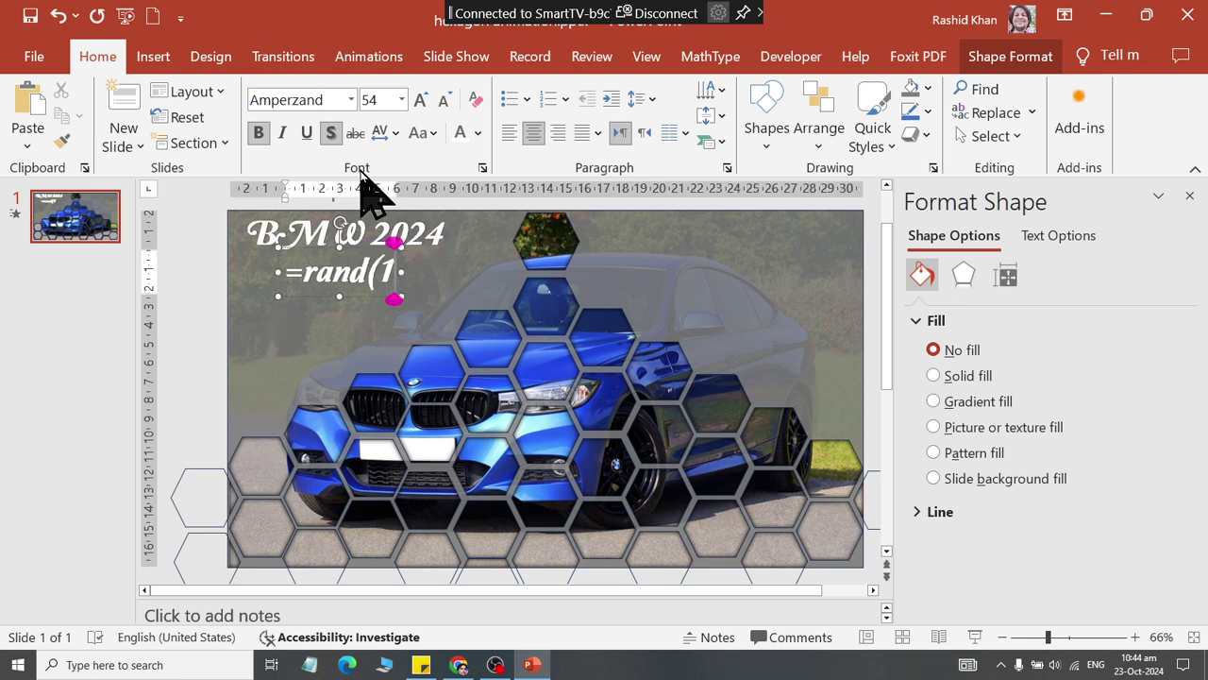
pyautogui.write(')')
pyautogui.press('Return')
pyautogui.hotkey('ctrl', 'a')
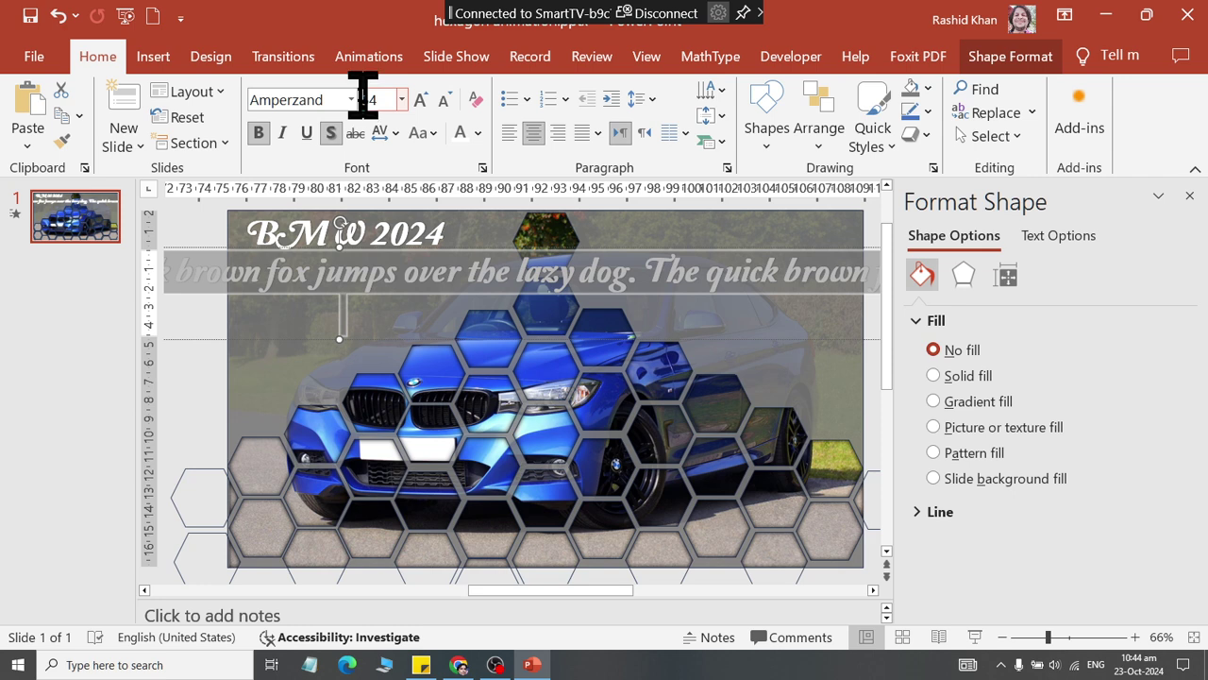
pyautogui.click(350, 99)
pyautogui.click(453, 400)
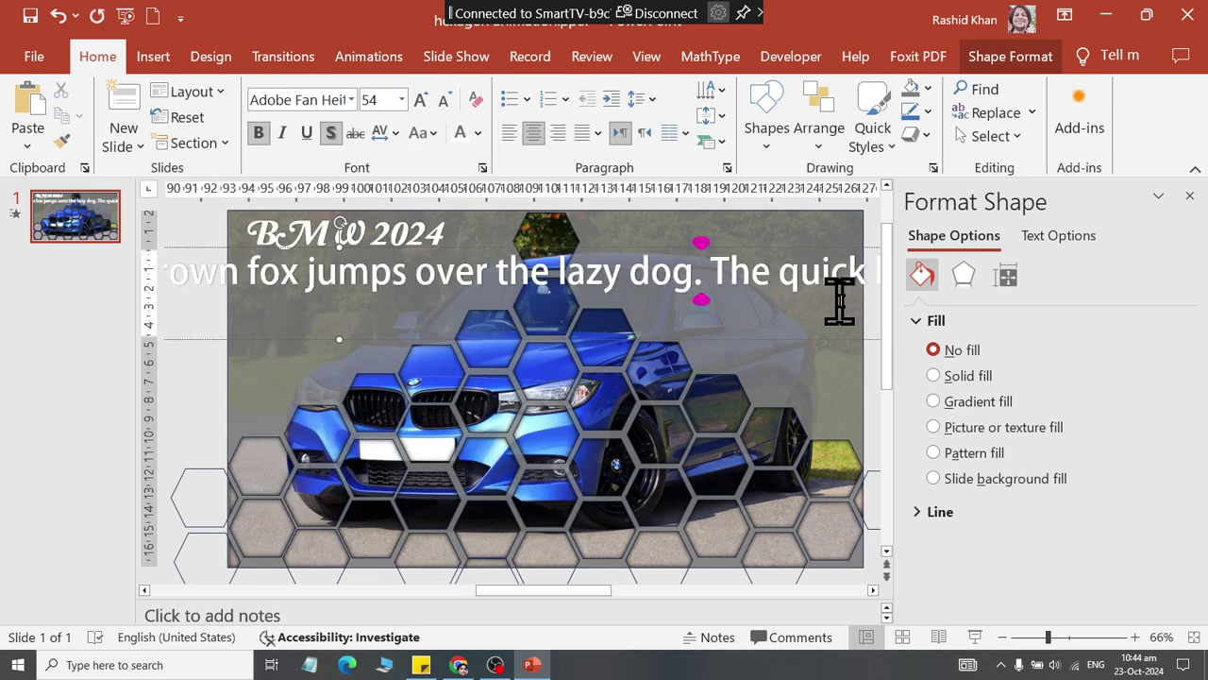
# Trim extra characters from the end of the sample line
pyautogui.press('Return')
pyautogui.hotkey('ctrl', 'z')
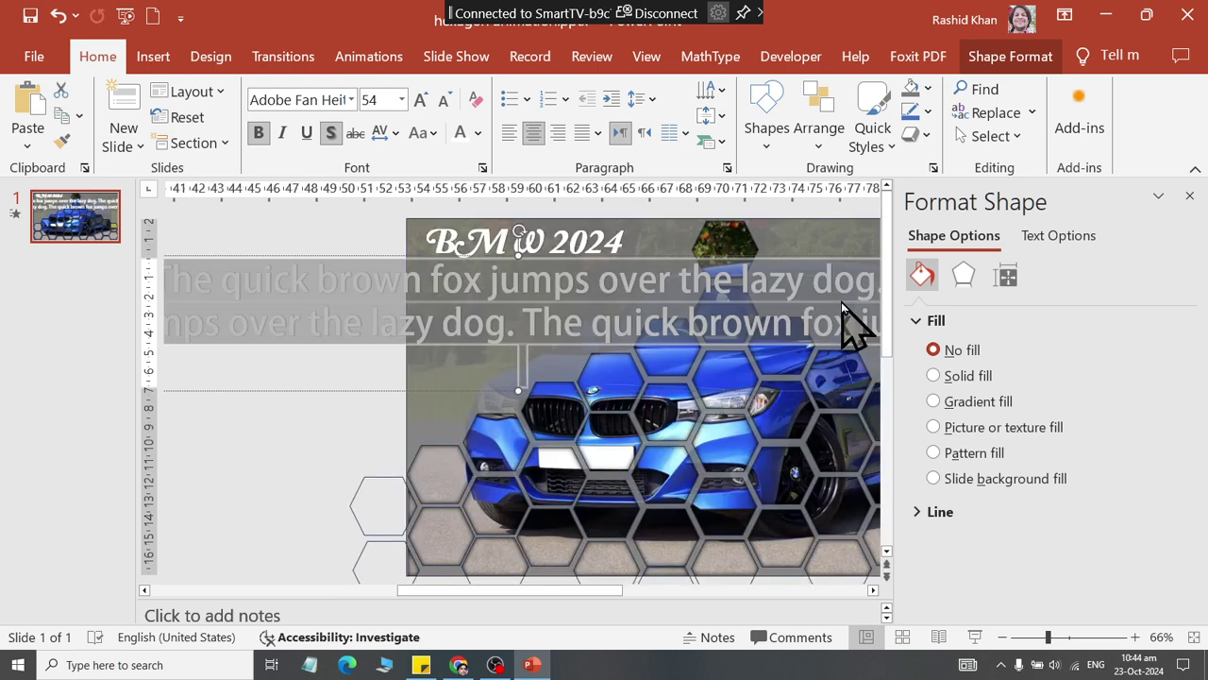
pyautogui.press('Return')
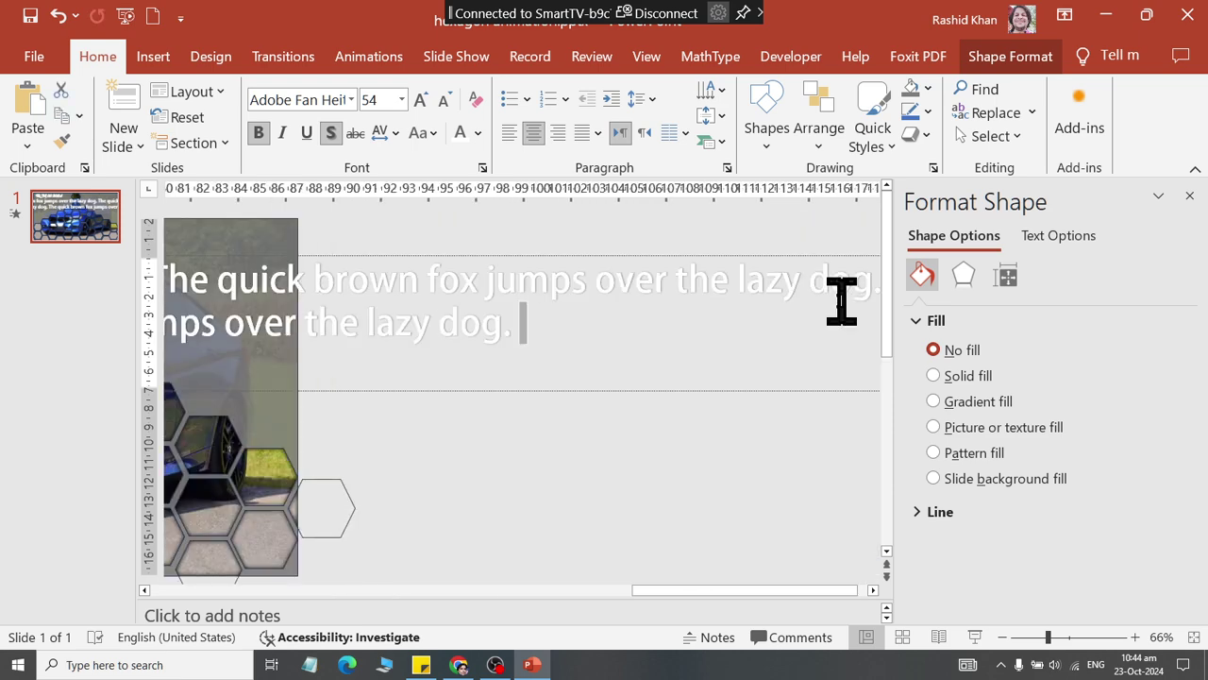
pyautogui.hotkey('ctrl', 'z')
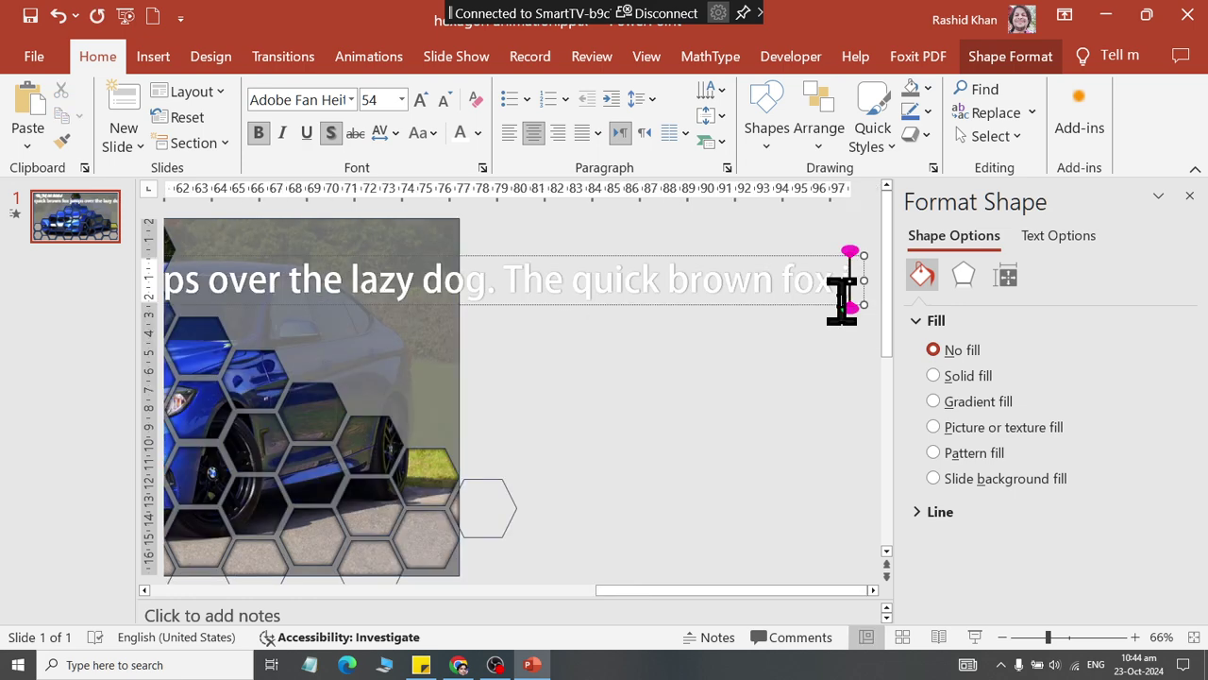
pyautogui.press('BackSpace')
pyautogui.press('BackSpace')
pyautogui.press('BackSpace')
pyautogui.press('BackSpace')
pyautogui.press('BackSpace')
pyautogui.press('BackSpace')
pyautogui.press('BackSpace')
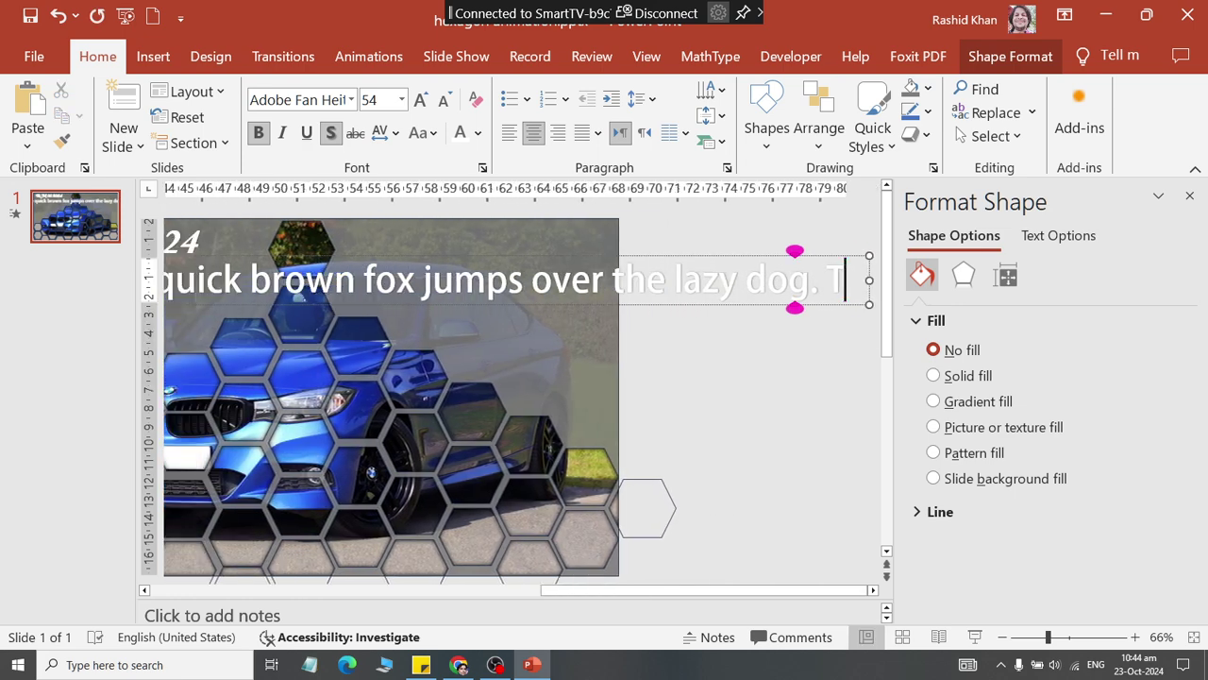
pyautogui.press('BackSpace')
pyautogui.press('BackSpace')
pyautogui.press('BackSpace')
# End the sample line at 'lazy dog' and set it to 12 pt
pyautogui.press('BackSpace')
pyautogui.press('BackSpace')
pyautogui.press('BackSpace')
pyautogui.press('BackSpace')
pyautogui.press('BackSpace')
pyautogui.press('BackSpace')
pyautogui.press('BackSpace')
pyautogui.press('BackSpace')
pyautogui.press('BackSpace')
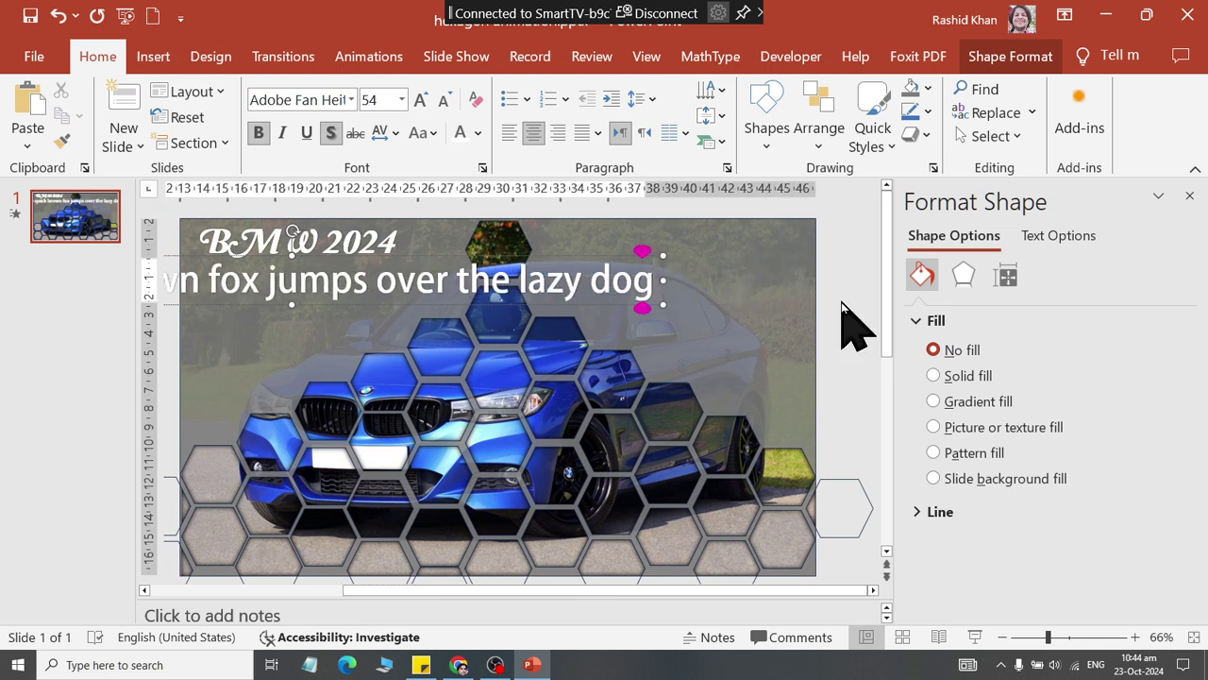
pyautogui.press('BackSpace')
pyautogui.write('g')
pyautogui.hotkey('ctrl', 'a')
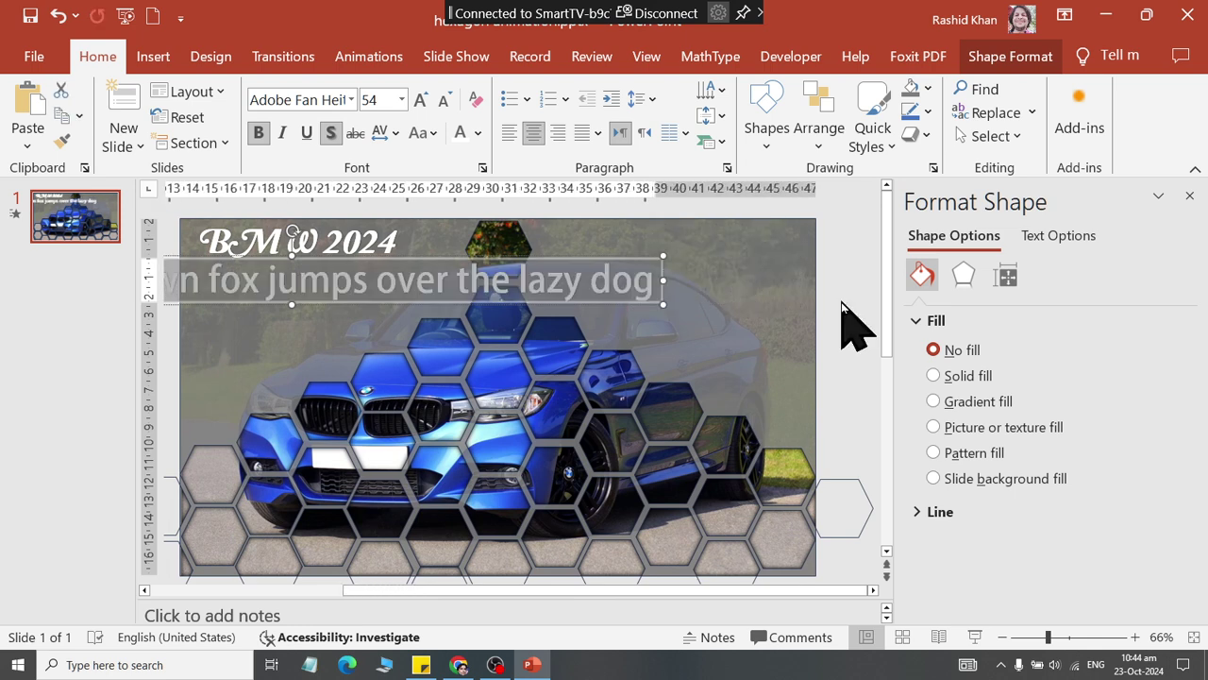
pyautogui.click(402, 99)
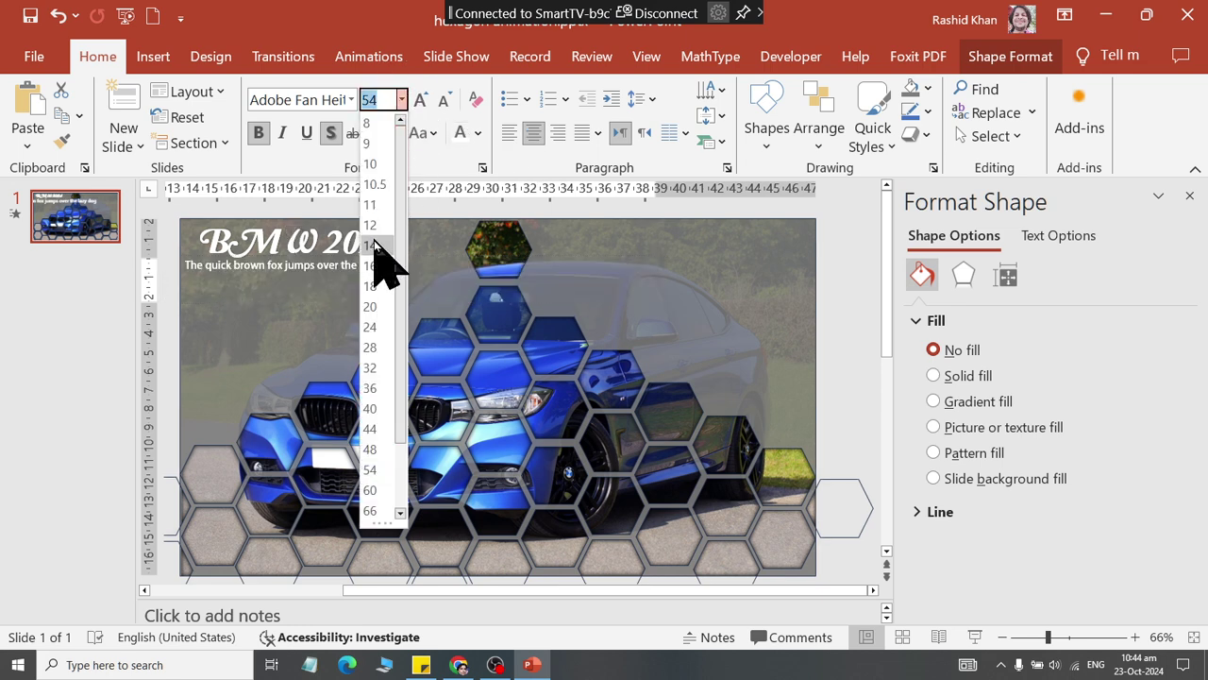
pyautogui.click(375, 239)
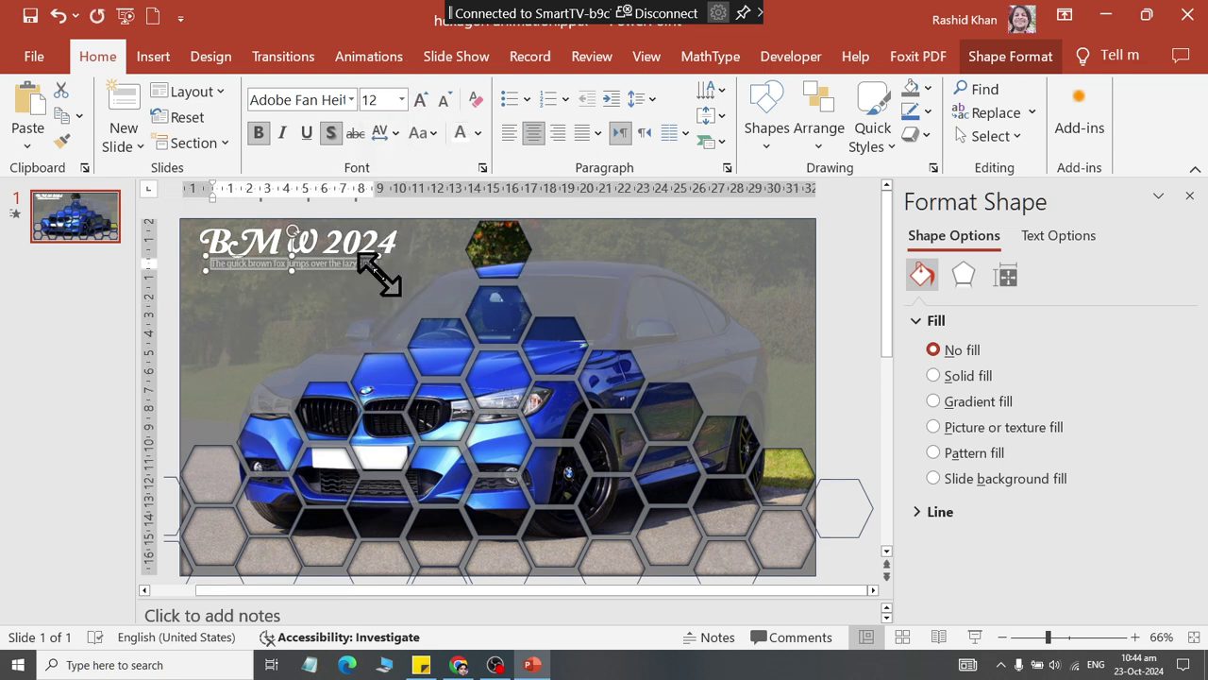
# Position the subtitle box just under the BMW 2024 title
pyautogui.click(384, 283)
pyautogui.click(316, 267)
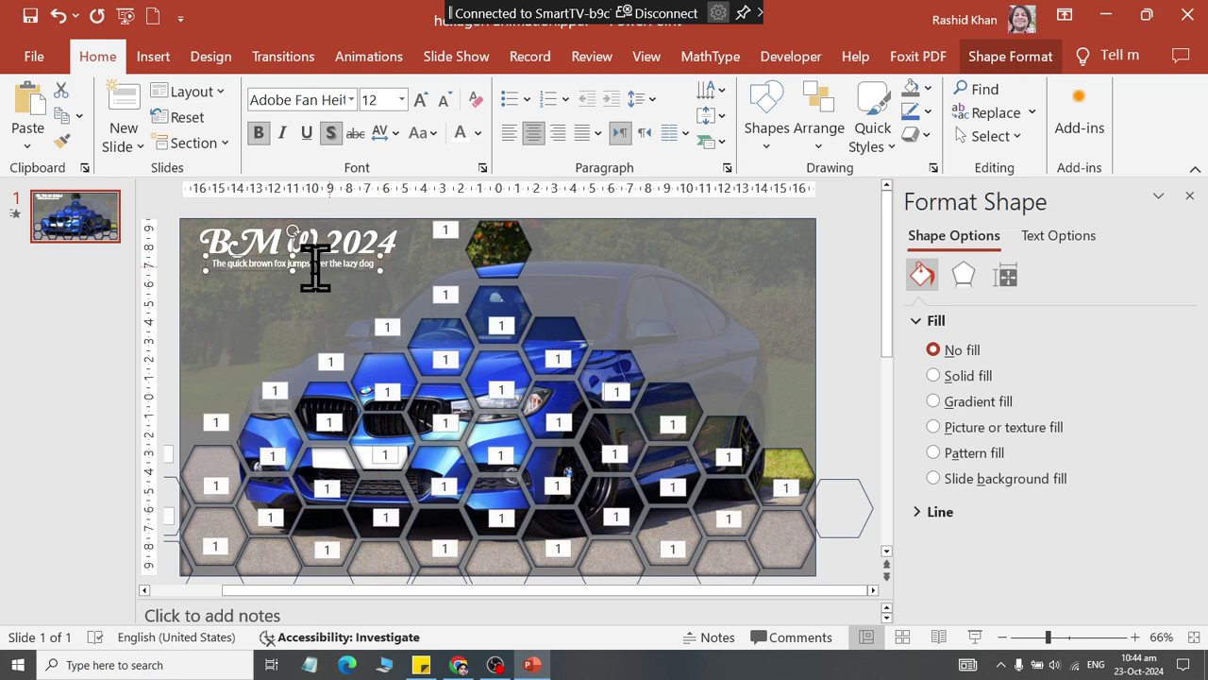
pyautogui.moveTo(315, 273)
pyautogui.mouseDown()
pyautogui.moveTo(311, 283)
pyautogui.moveTo(312, 271)
pyautogui.mouseUp()
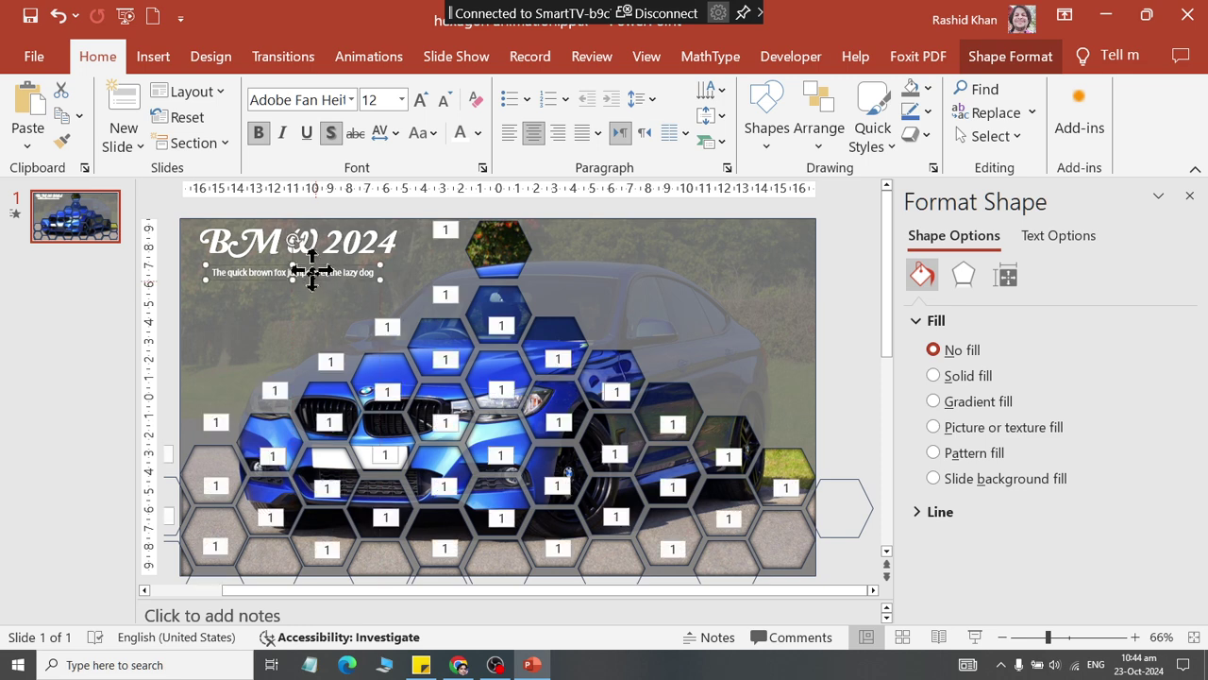
pyautogui.click(314, 274)
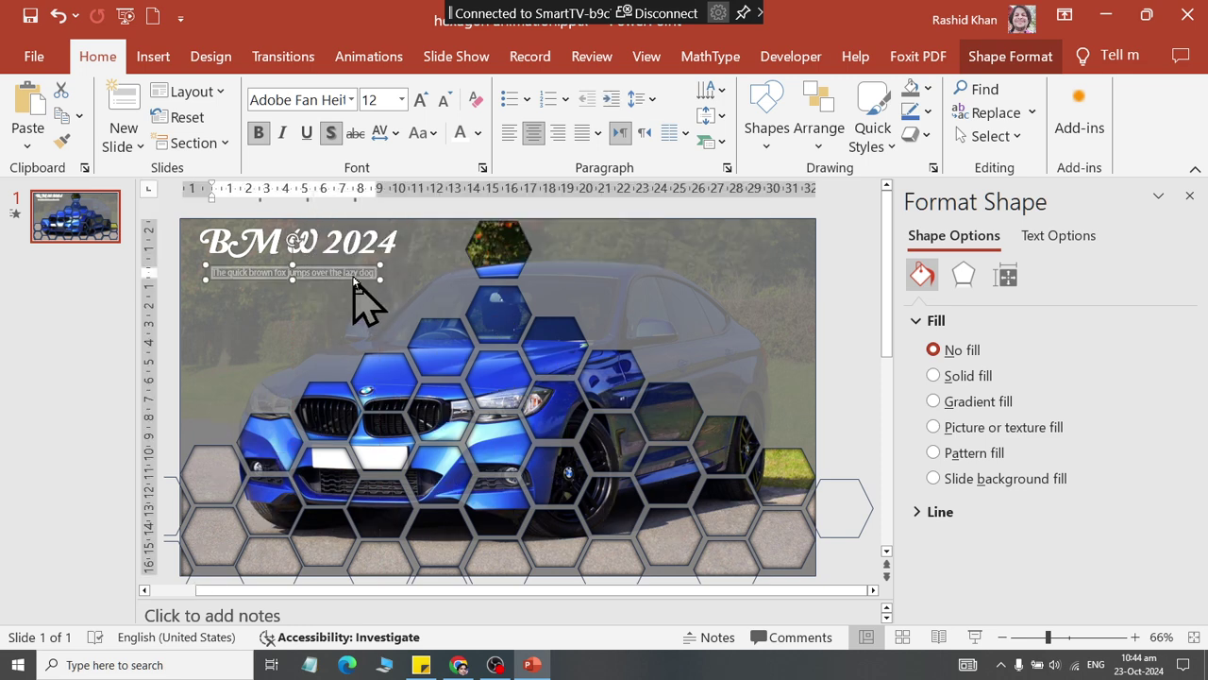
# Copy the pangram line and paste it into four stacked lines, removing the blank line
pyautogui.hotkey('ctrl', 'a')
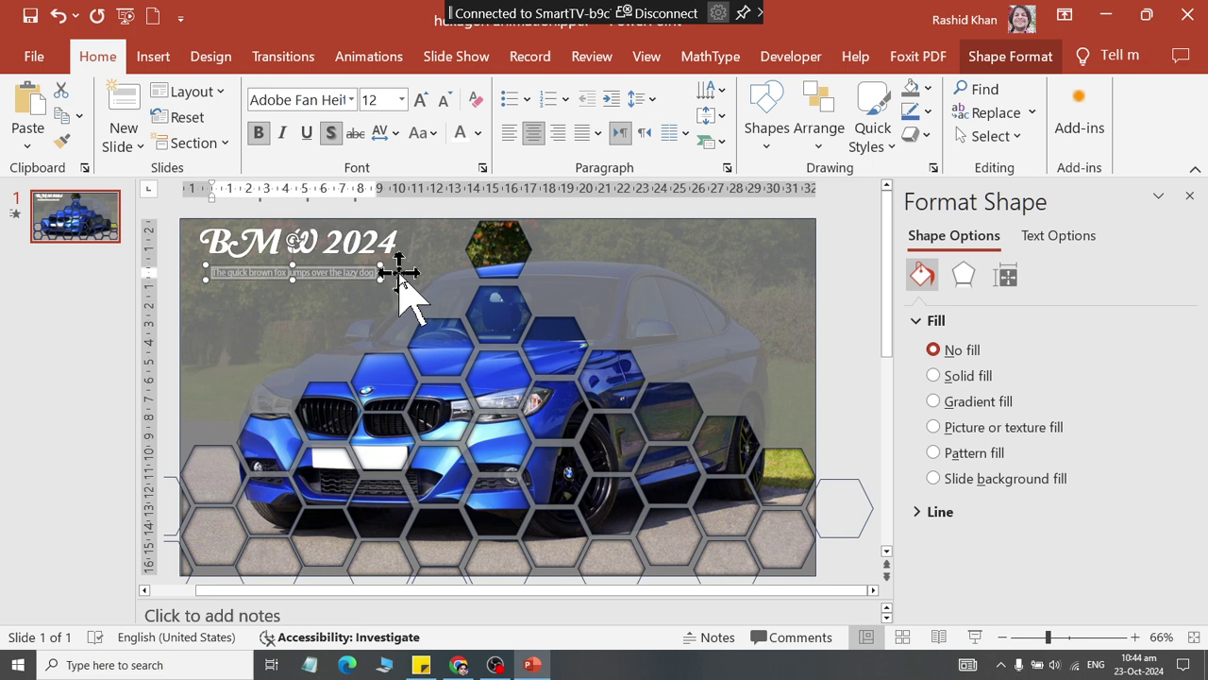
pyautogui.hotkey('ctrl', 'c')
pyautogui.hotkey('ctrl', 'v')
pyautogui.press('Return')
pyautogui.hotkey('ctrl', 'v')
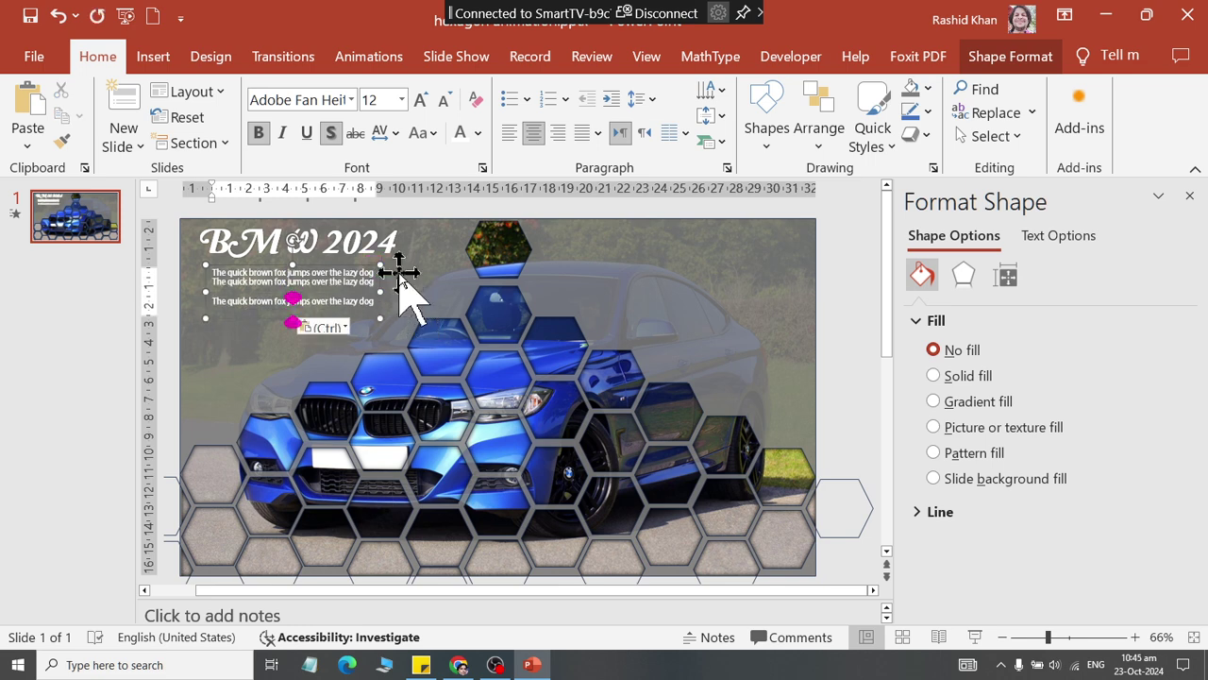
pyautogui.hotkey('ctrl', 'v')
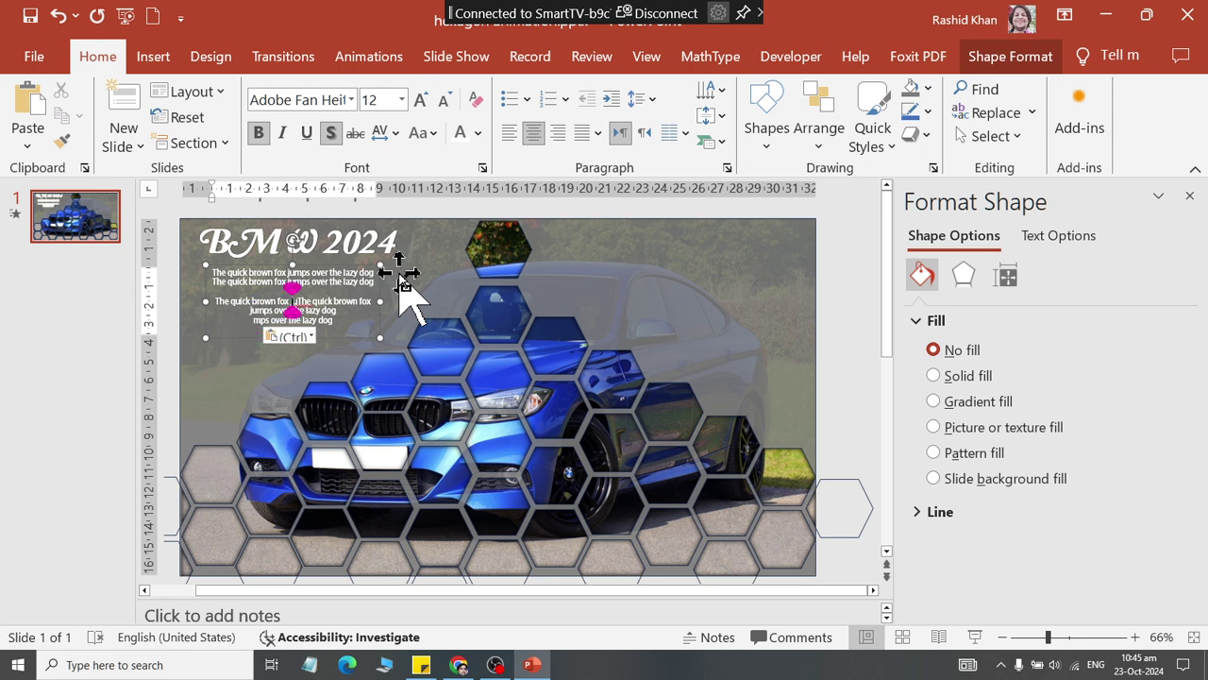
pyautogui.hotkey('ctrl', 'z')
pyautogui.hotkey('ctrl', 'z')
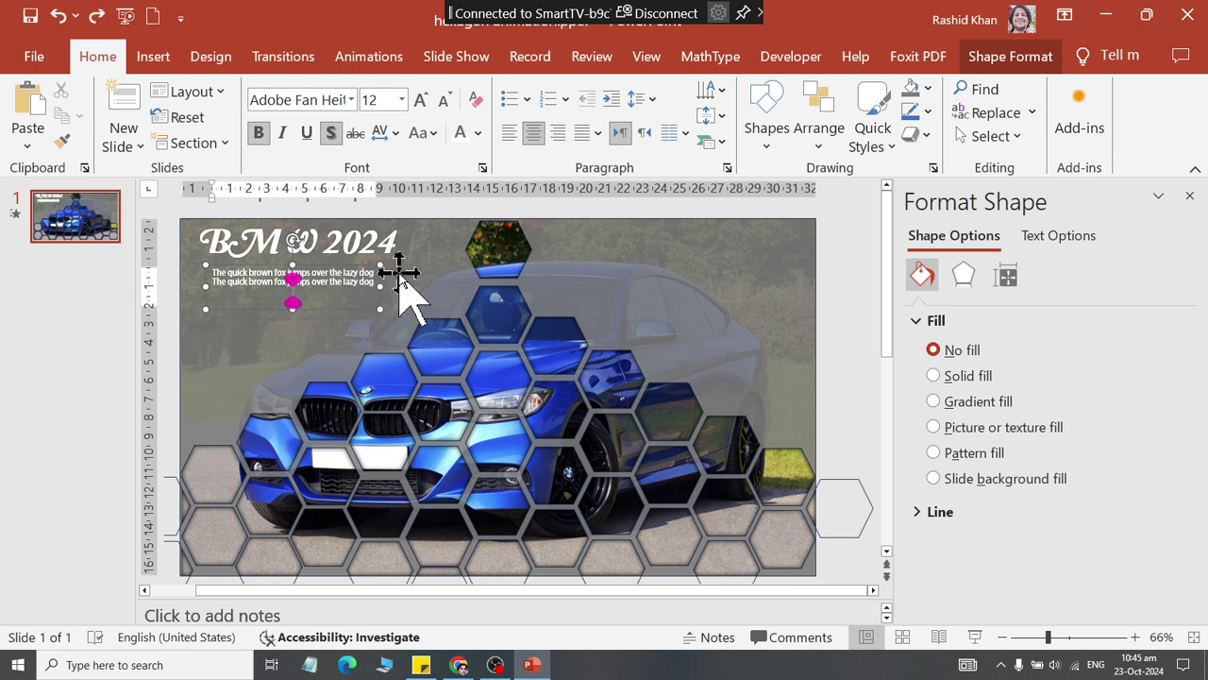
pyautogui.press('Return')
pyautogui.hotkey('ctrl', 'v')
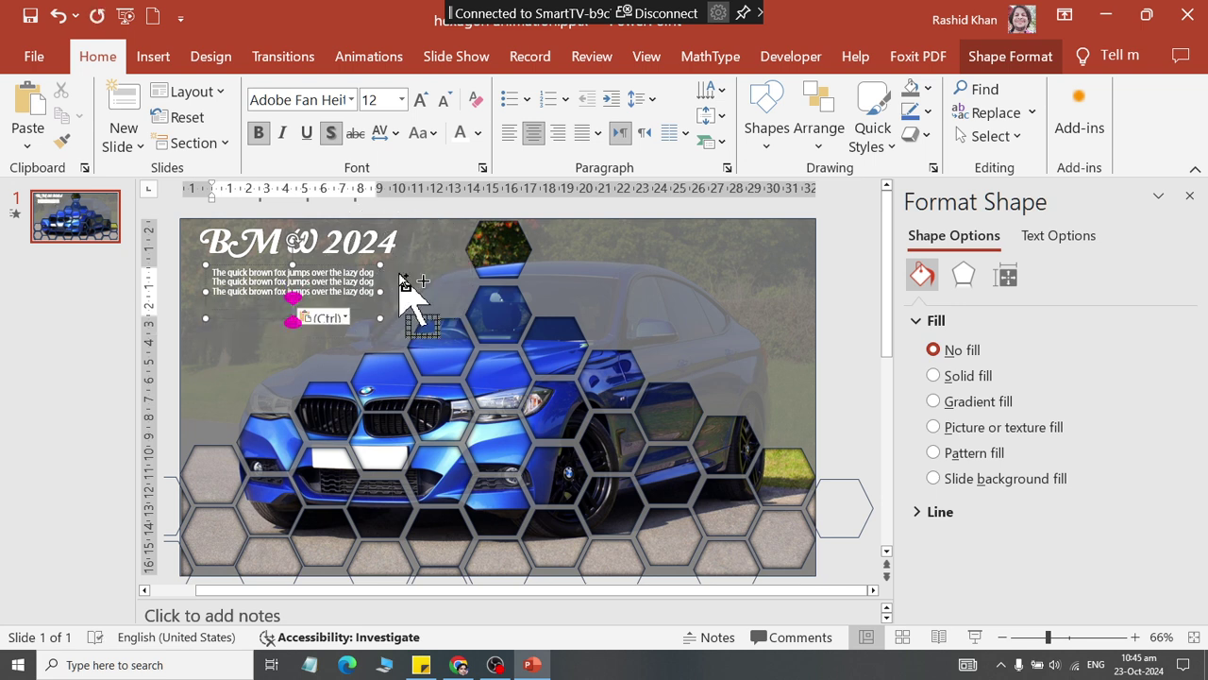
pyautogui.press('Return')
pyautogui.hotkey('ctrl', 'v')
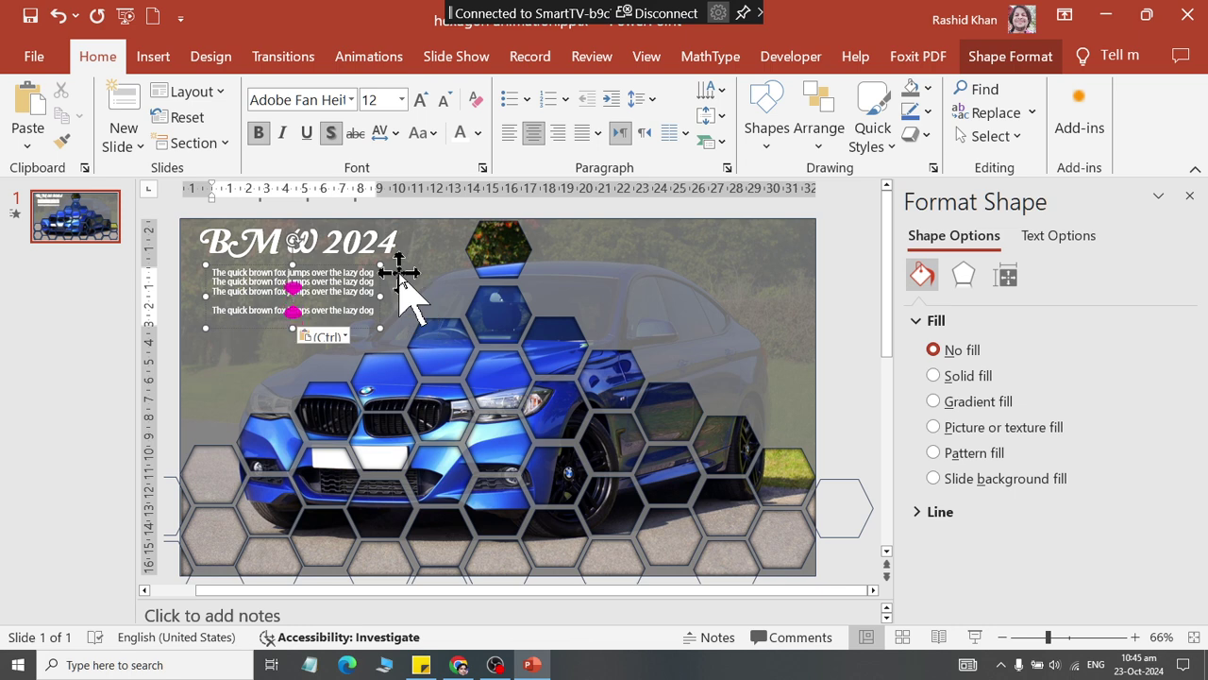
pyautogui.press('BackSpace')
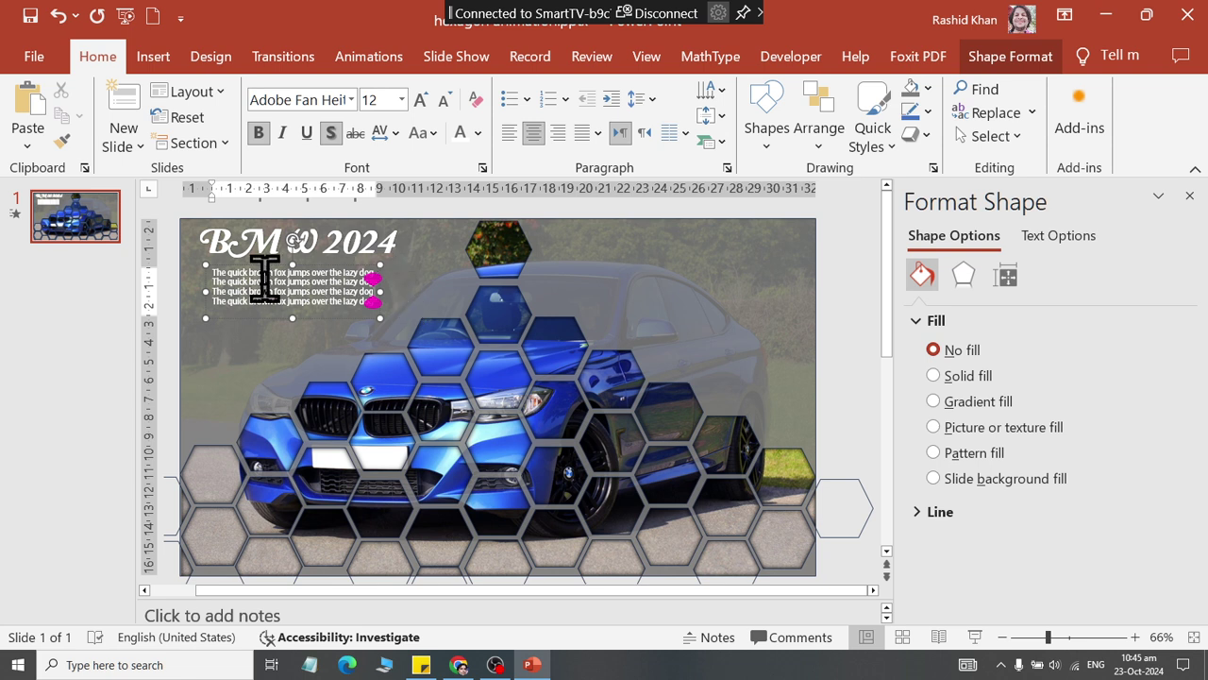
# Increase the subtitle text to 14 pt and widen its box so each line fits
pyautogui.click(421, 100)
pyautogui.moveTo(379, 318)
pyautogui.mouseDown()
pyautogui.moveTo(413, 319)
pyautogui.moveTo(423, 283)
pyautogui.mouseUp()
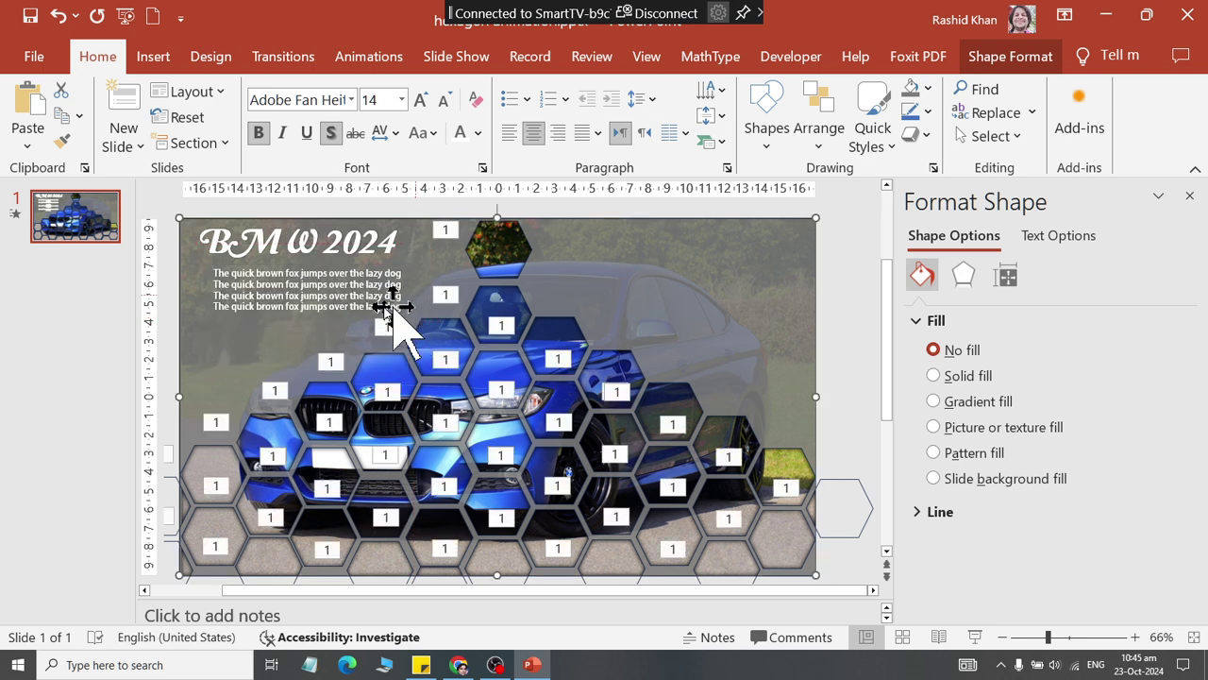
pyautogui.click(296, 266)
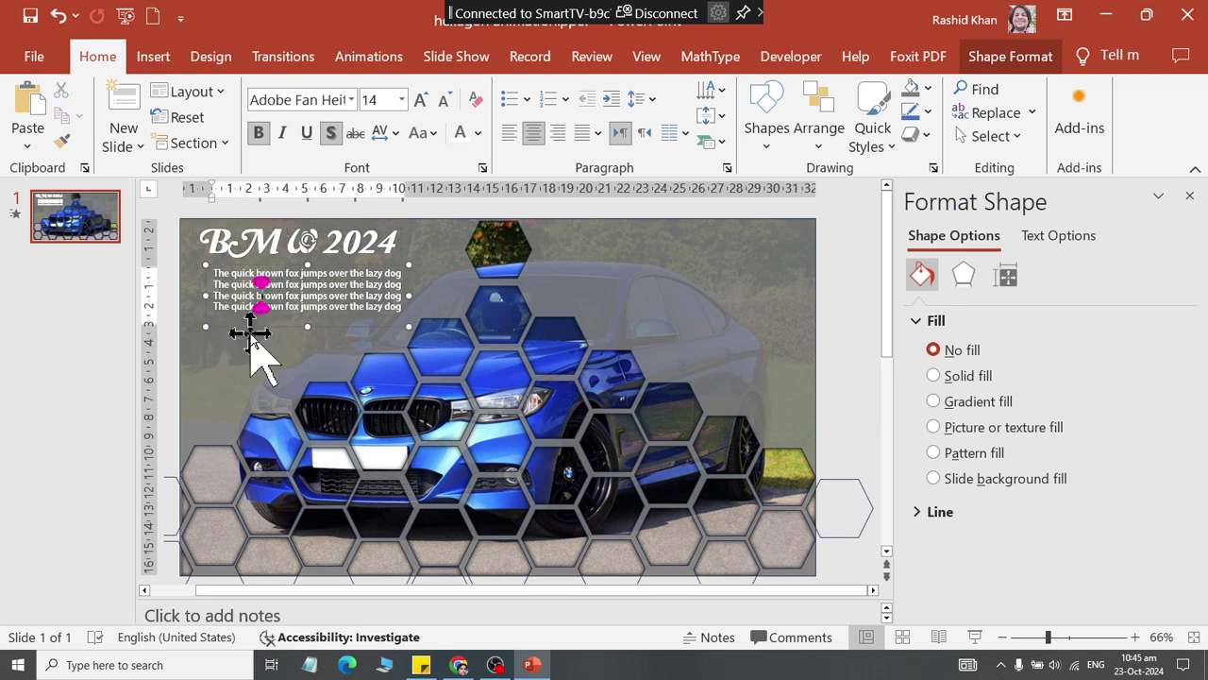
pyautogui.moveTo(242, 329)
pyautogui.mouseDown()
pyautogui.moveTo(233, 348)
pyautogui.moveTo(259, 269)
pyautogui.moveTo(223, 293)
pyautogui.moveTo(274, 319)
pyautogui.moveTo(198, 308)
pyautogui.mouseUp()
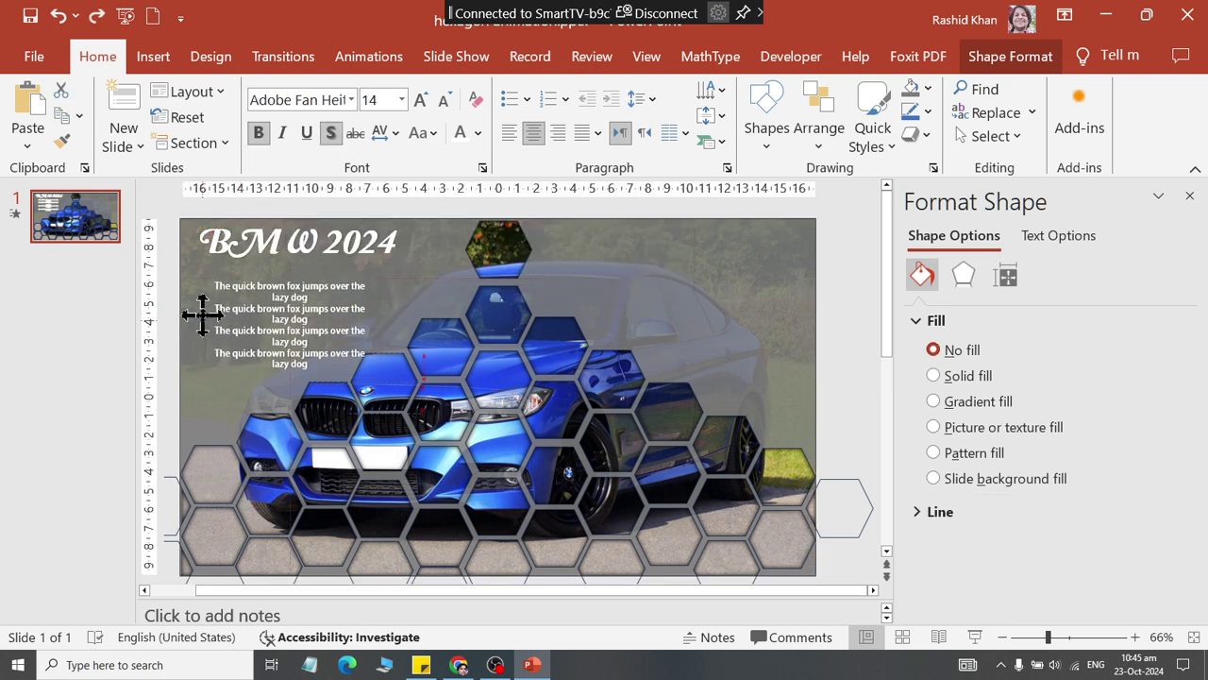
pyautogui.moveTo(243, 233); pyautogui.dragTo(253, 245)
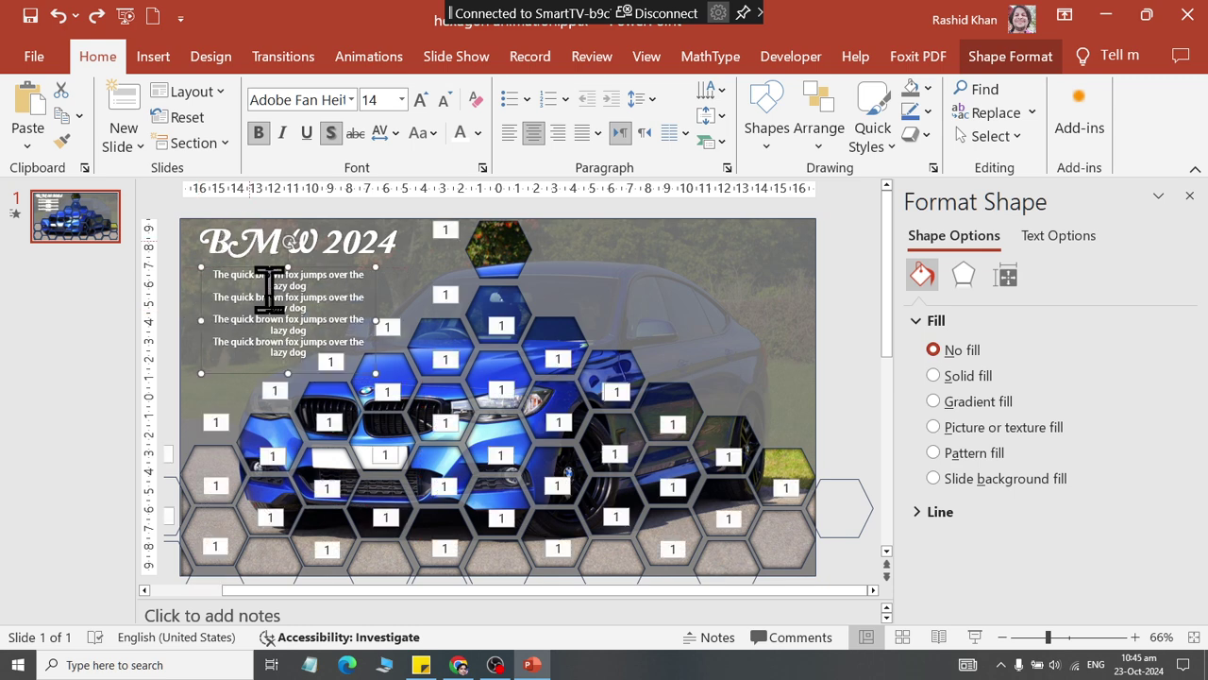
# Undo the accidental overlay move and shift the subtitle and BMW 2024 title lower
pyautogui.scroll(-1, 269, 288)
pyautogui.scroll(2, 256, 330)
pyautogui.scroll(2, 264, 335)
pyautogui.scroll(1, 484, 444)
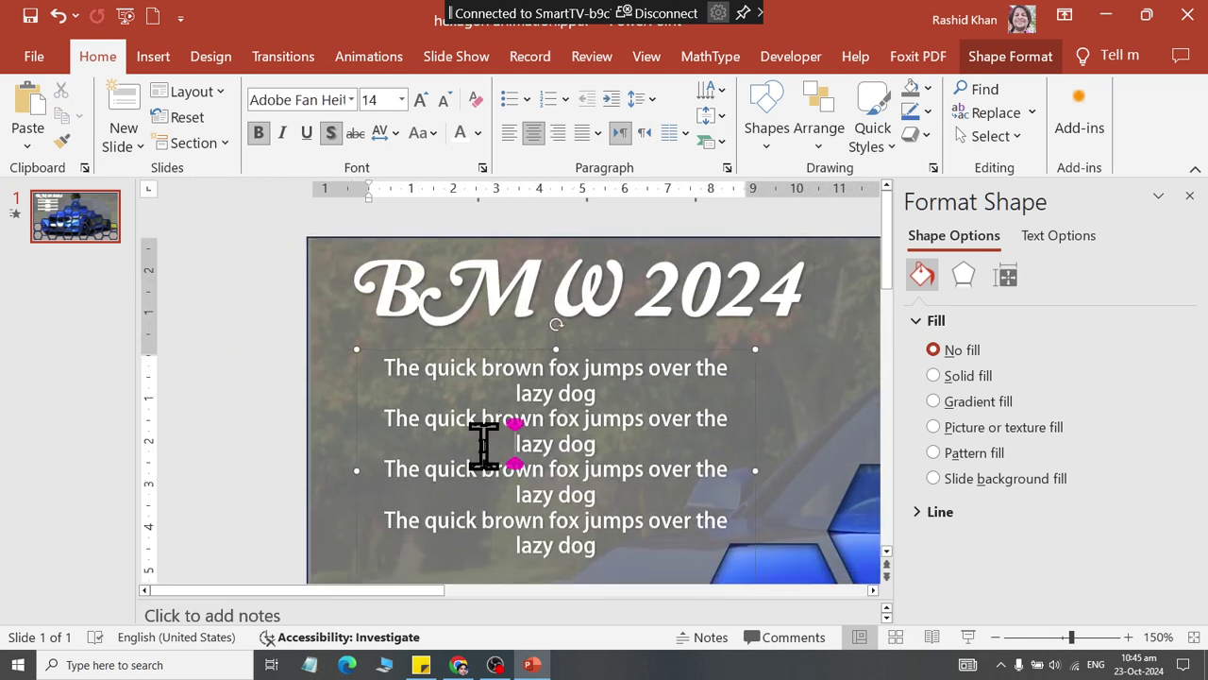
pyautogui.click(378, 349)
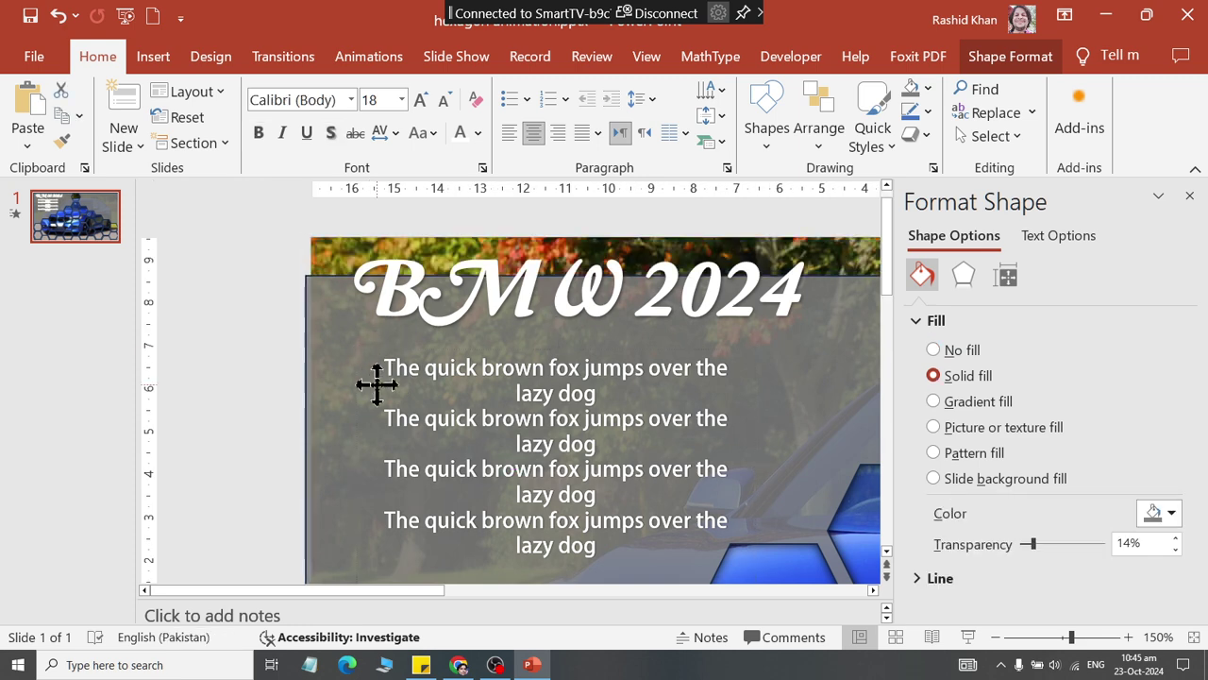
pyautogui.hotkey('ctrl', 'z')
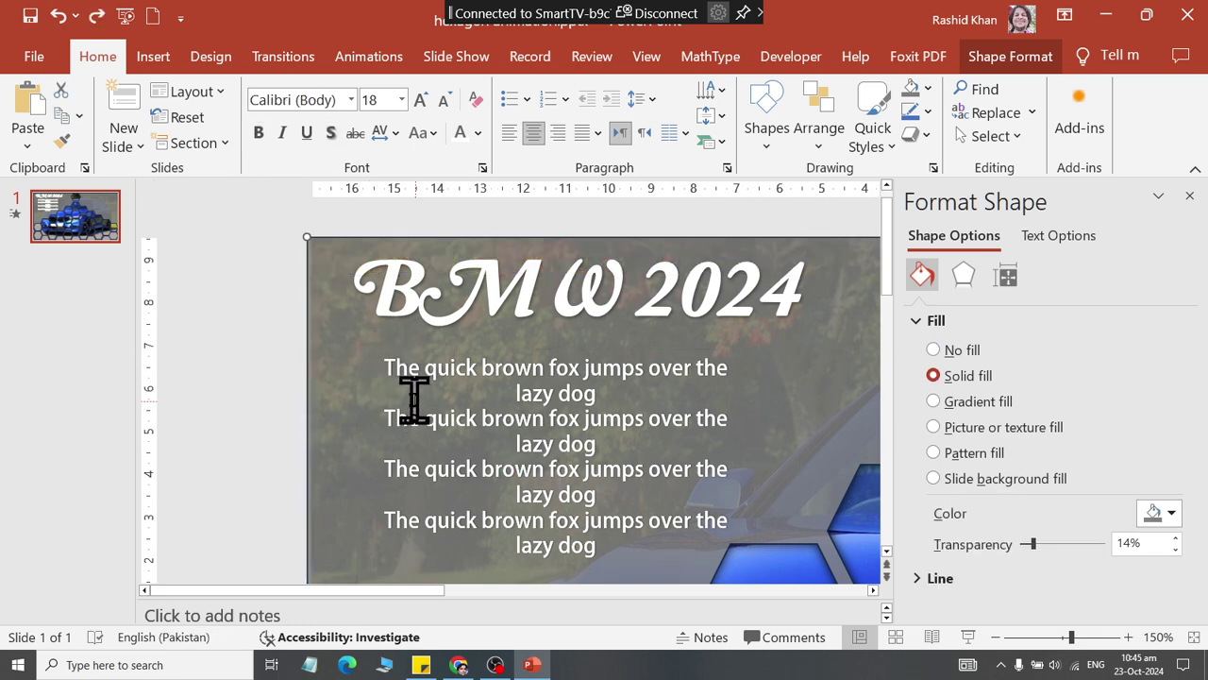
pyautogui.click(414, 401)
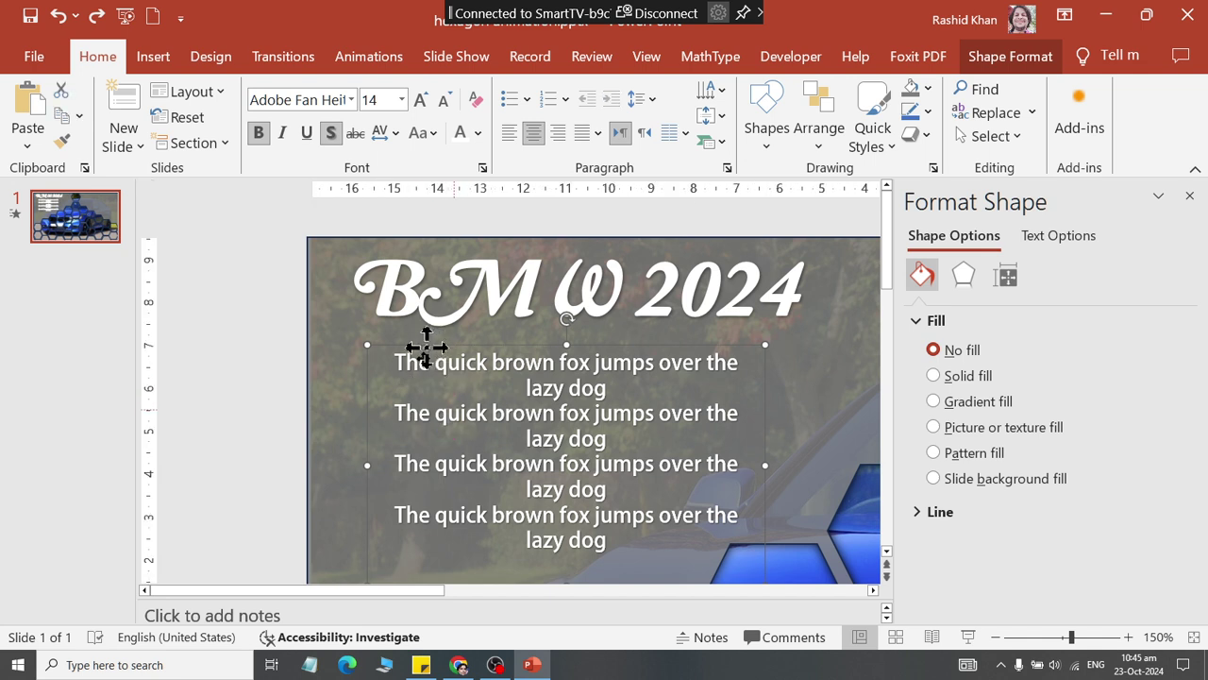
pyautogui.moveTo(433, 349); pyautogui.dragTo(412, 391)
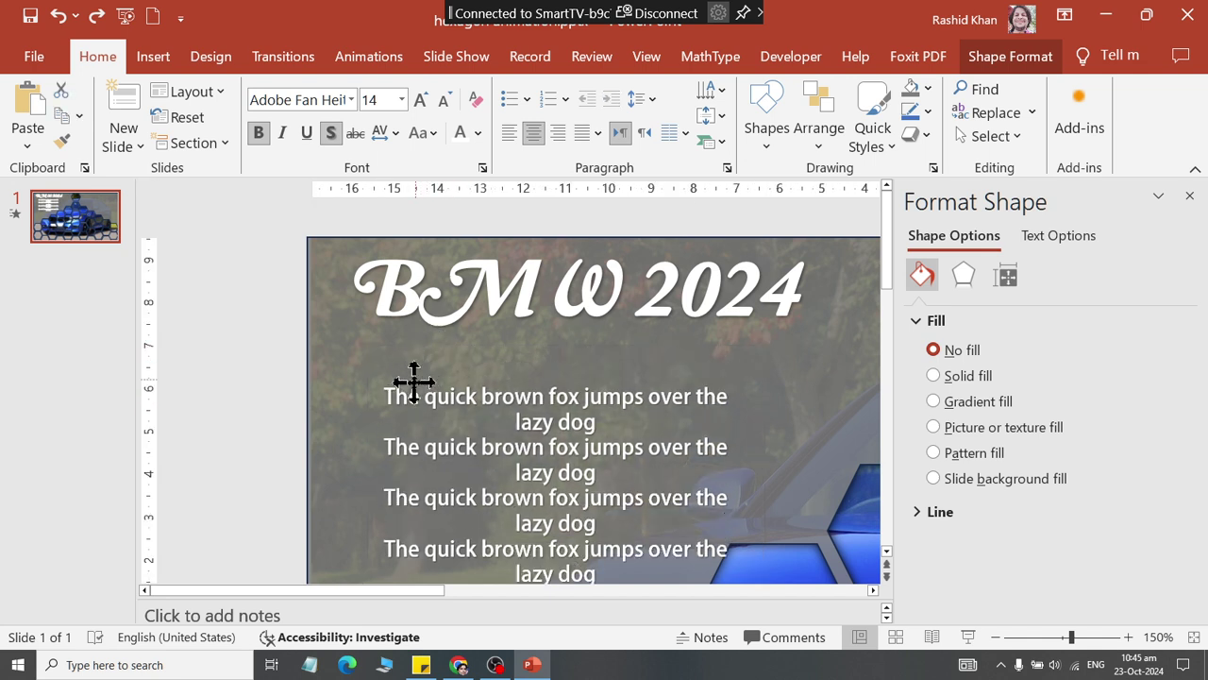
pyautogui.click(415, 288)
pyautogui.moveTo(373, 348); pyautogui.dragTo(365, 389)
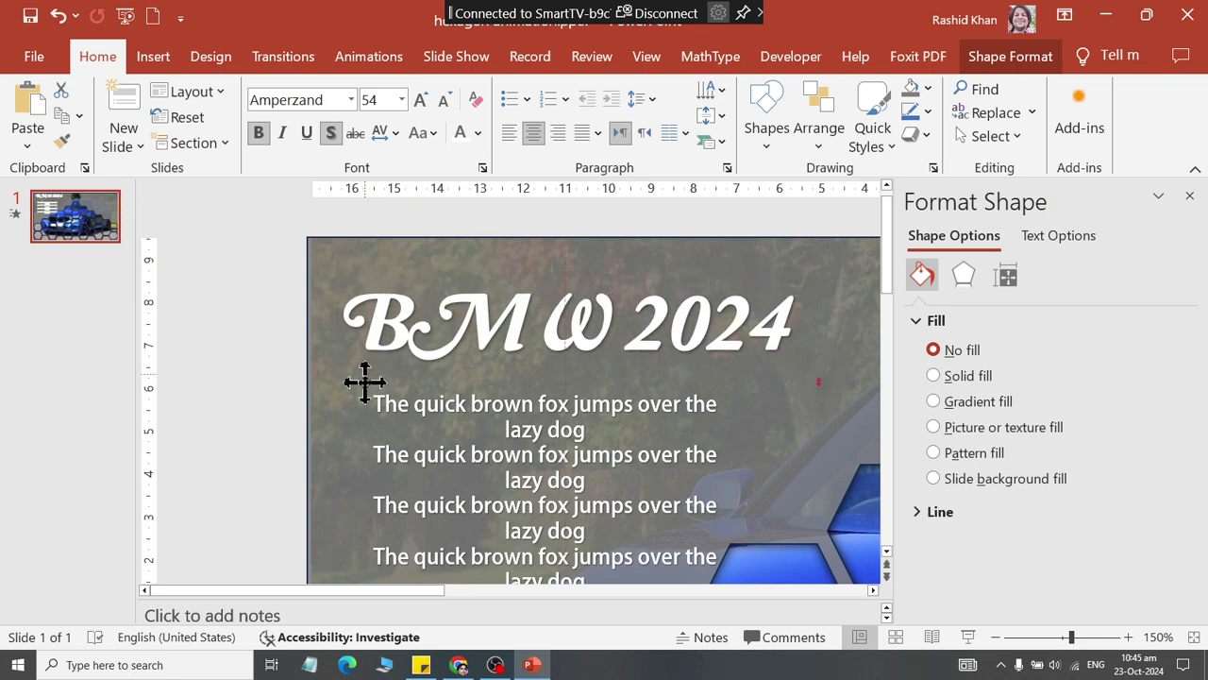
# Give the BMW 2024 title a Fly In entrance from the left
pyautogui.click(378, 59)
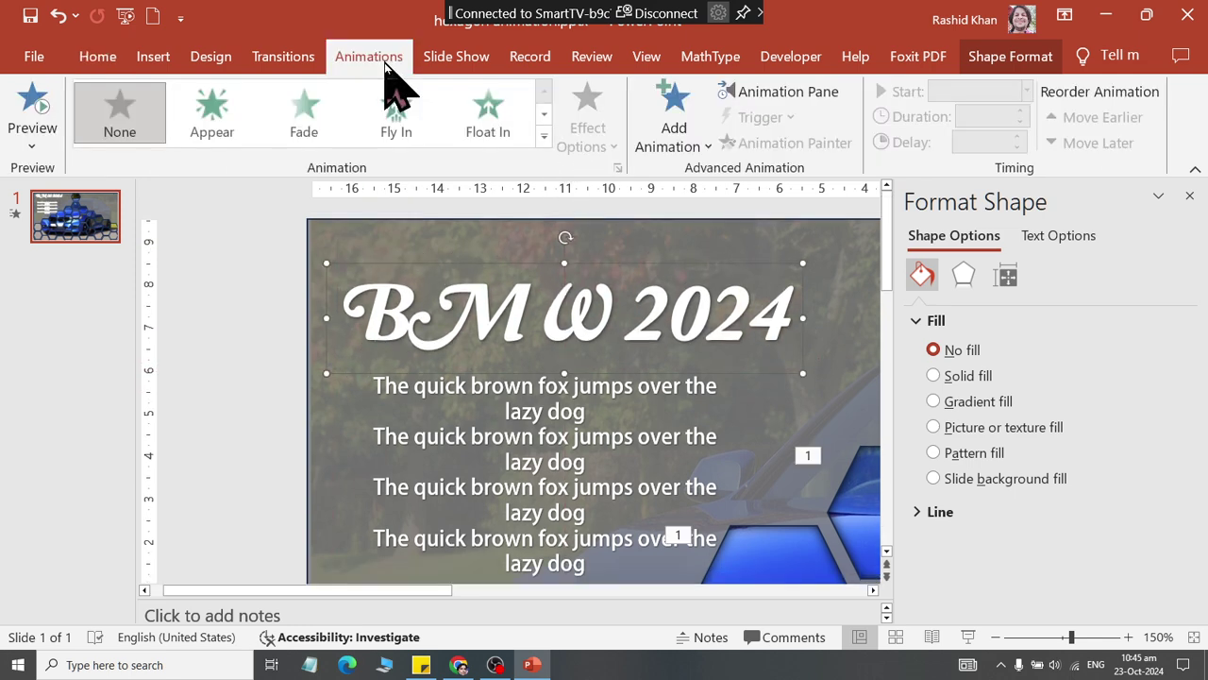
pyautogui.click(415, 118)
pyautogui.click(615, 176)
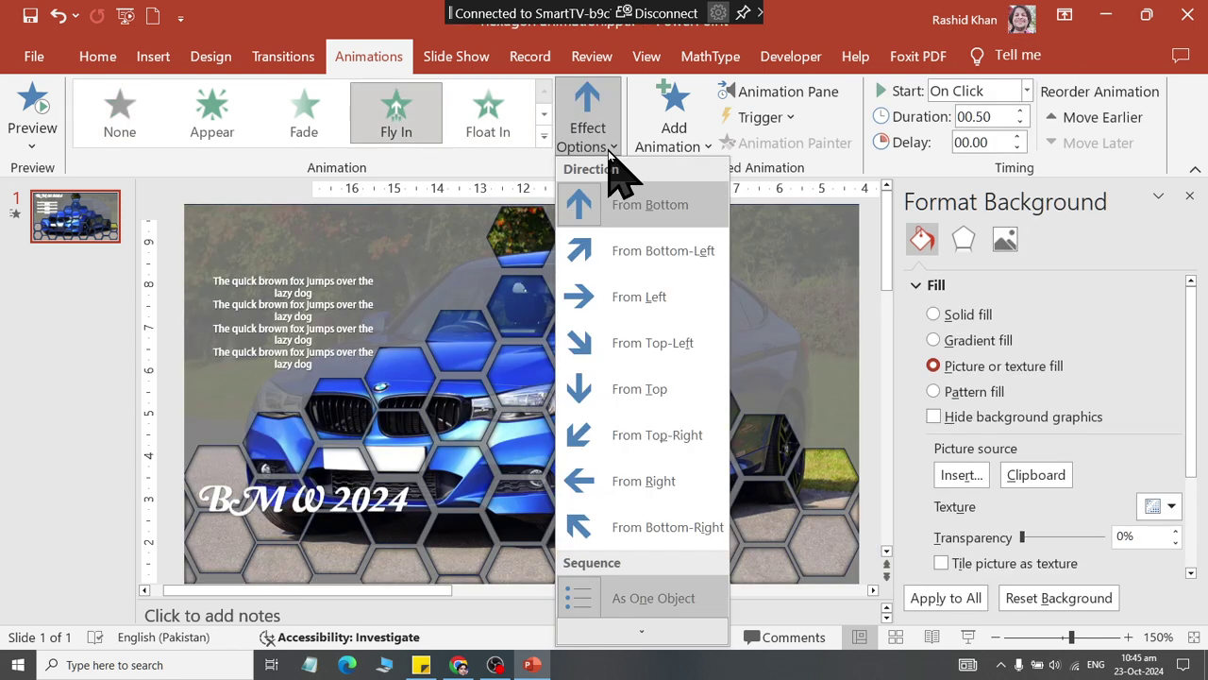
pyautogui.click(615, 297)
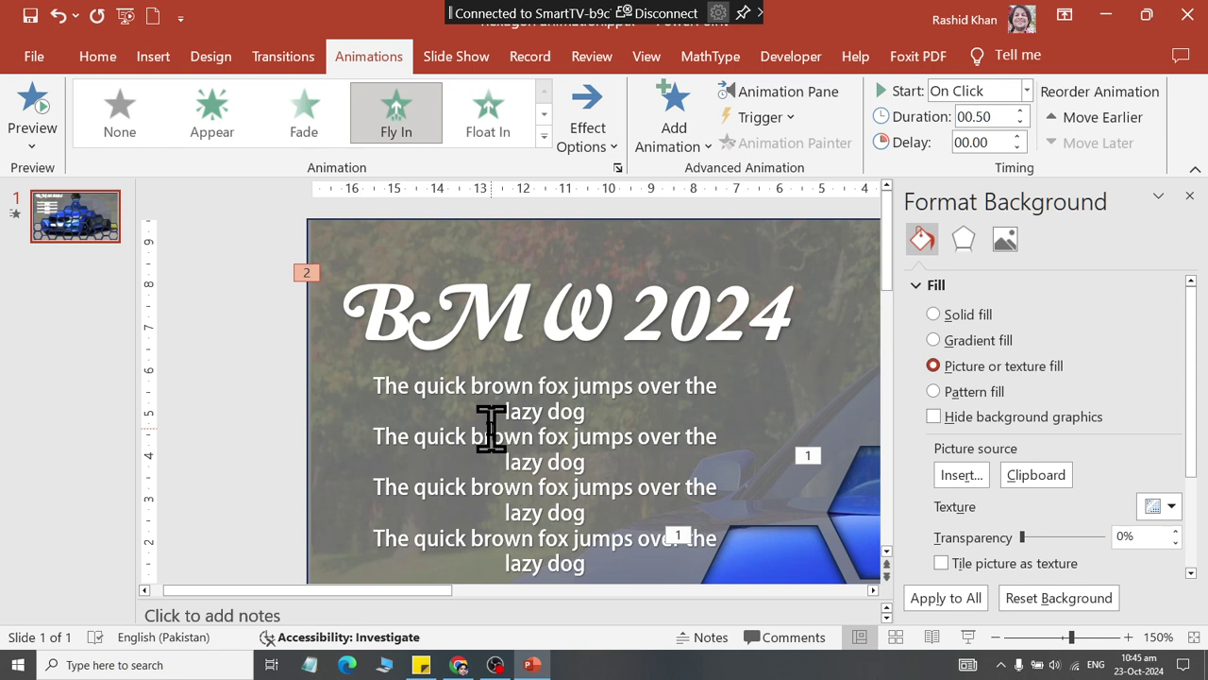
# Give the subtitle lines a Fly In entrance with a chosen direction, then save
pyautogui.click(527, 440)
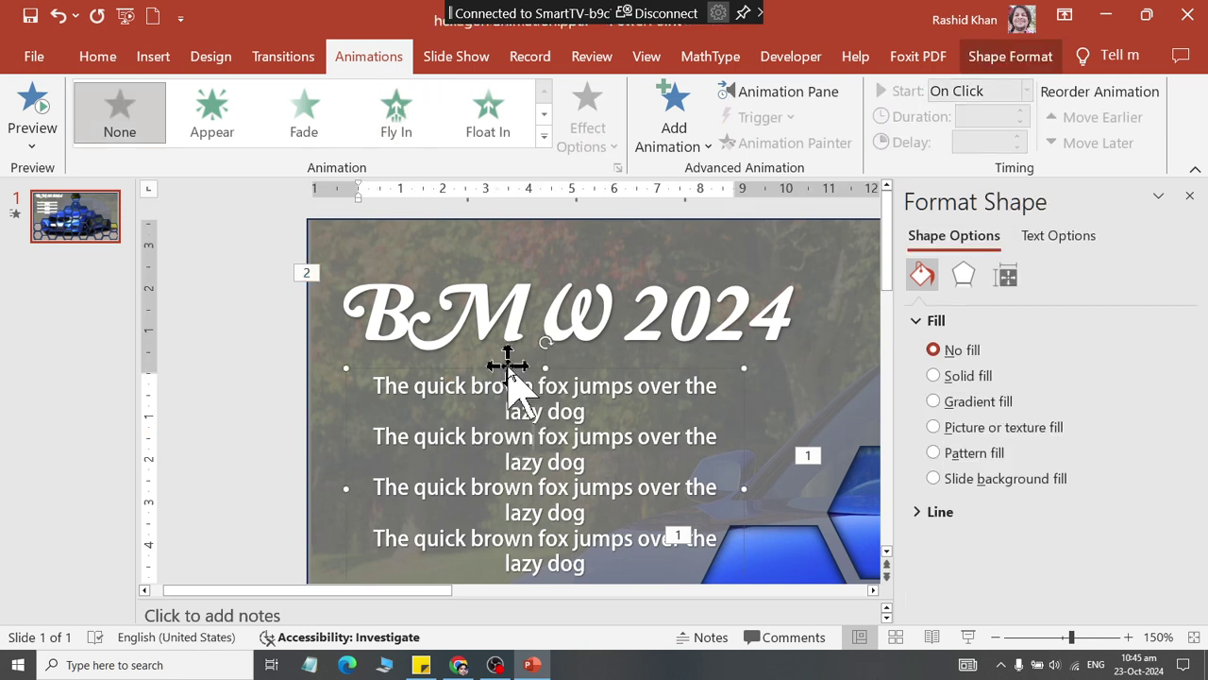
pyautogui.click(396, 111)
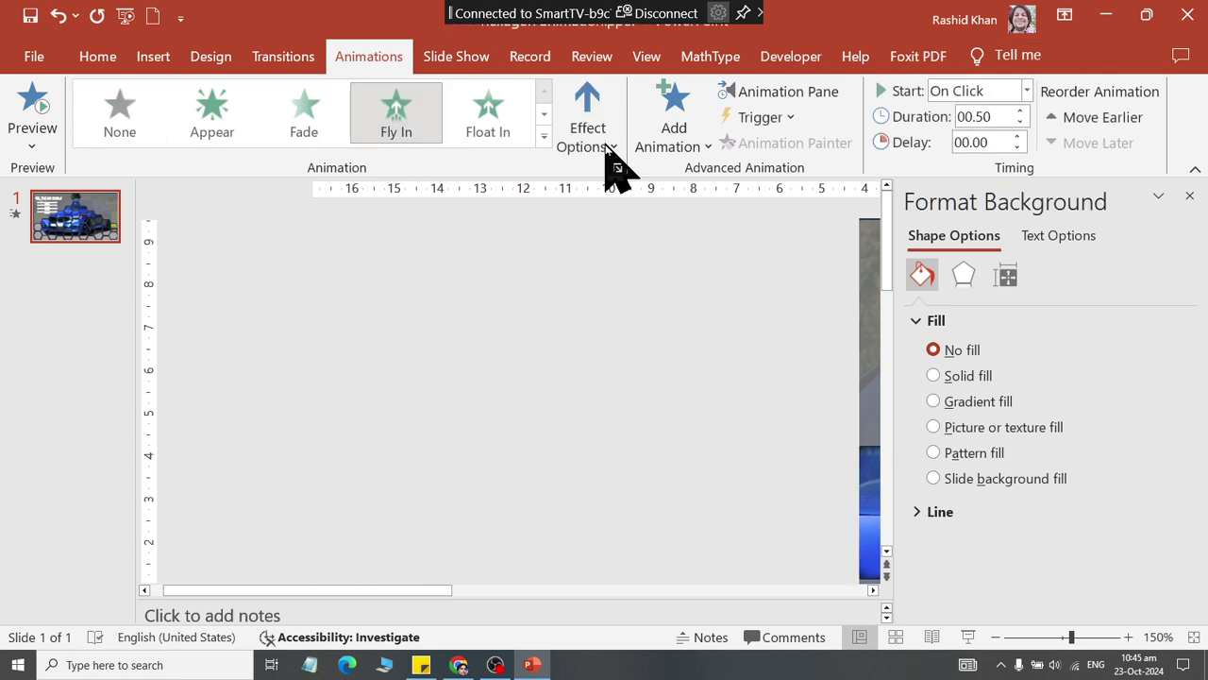
pyautogui.click(607, 149)
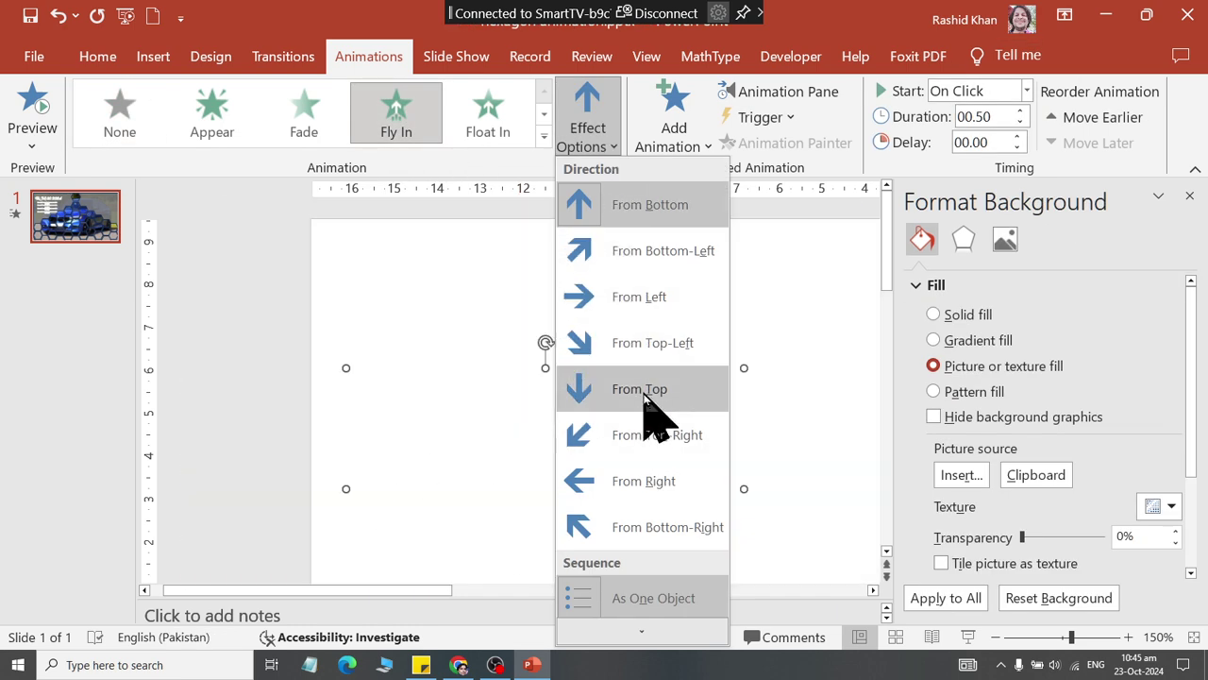
pyautogui.click(653, 212)
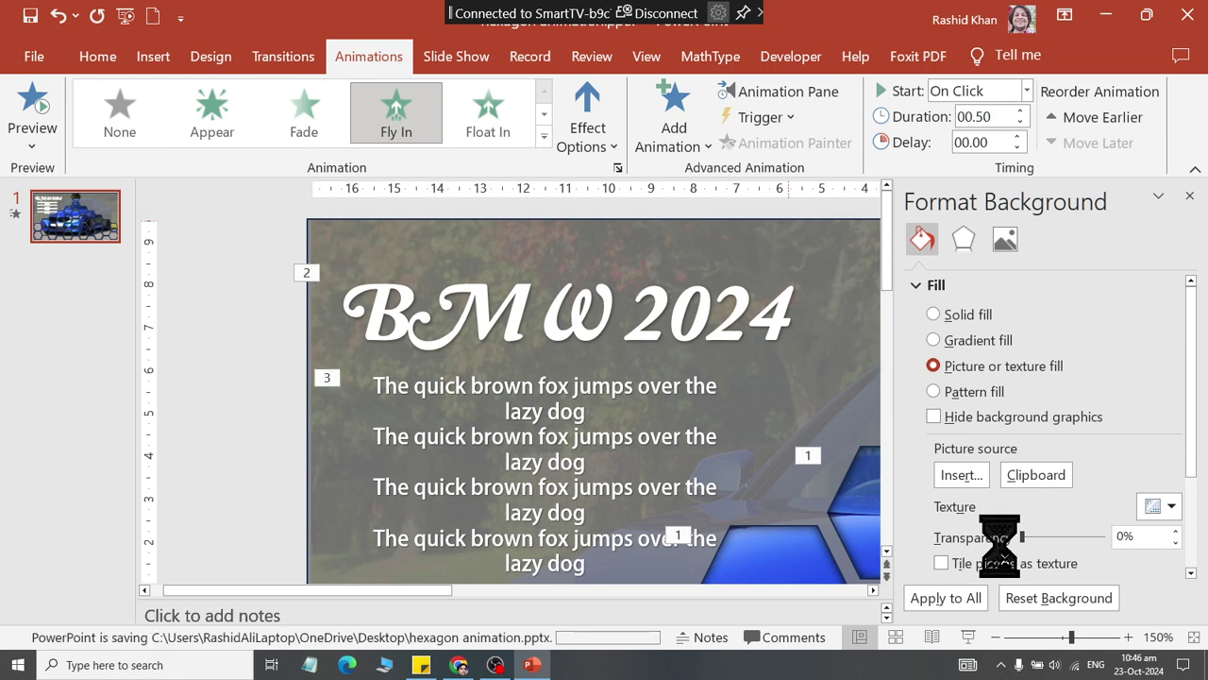
pyautogui.press('Escape')
pyautogui.click(965, 638)
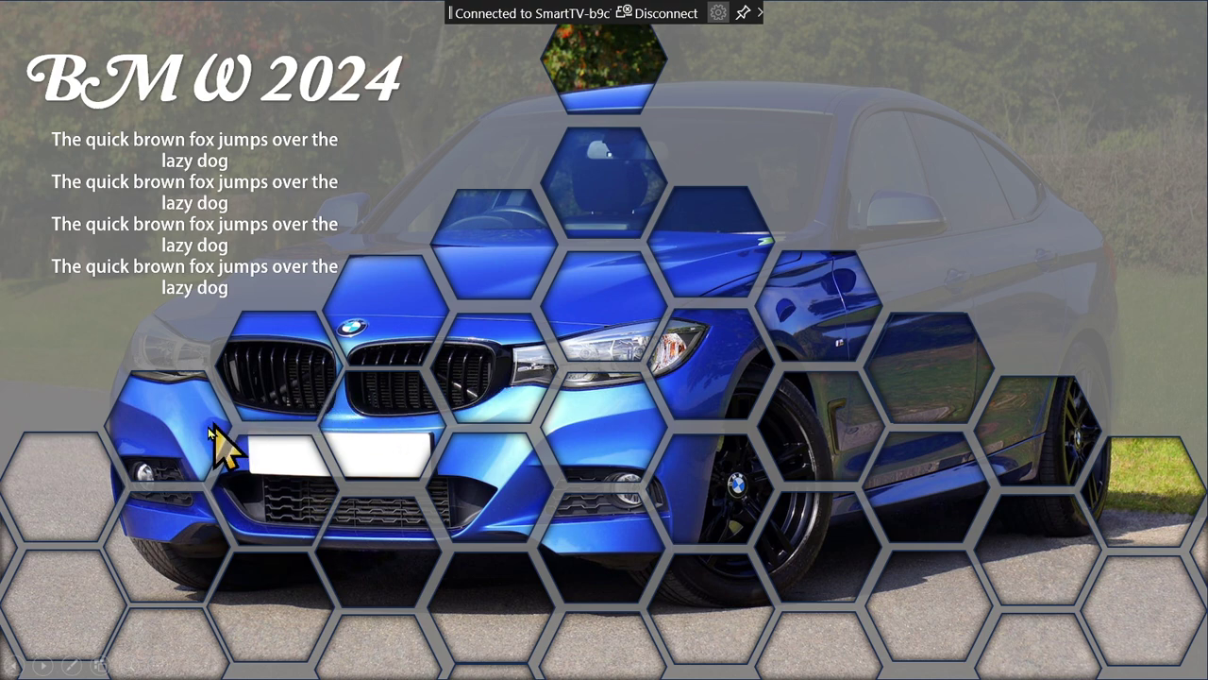
pyautogui.click(991, 351)
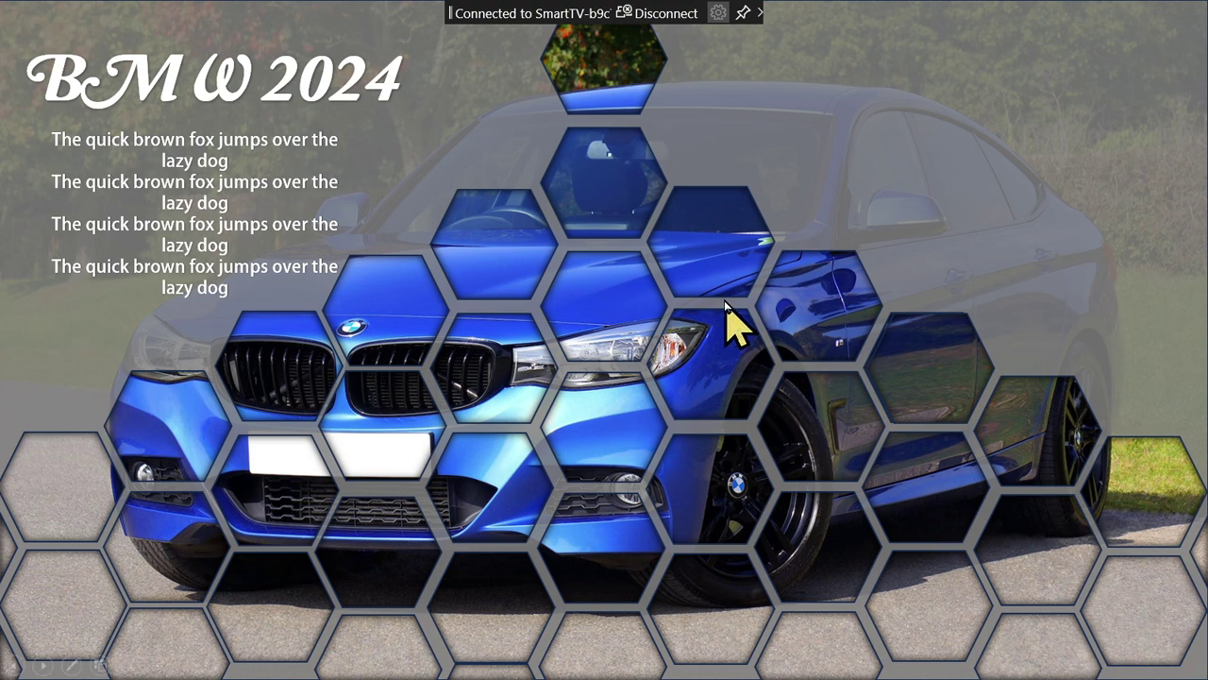
pyautogui.press('Escape')
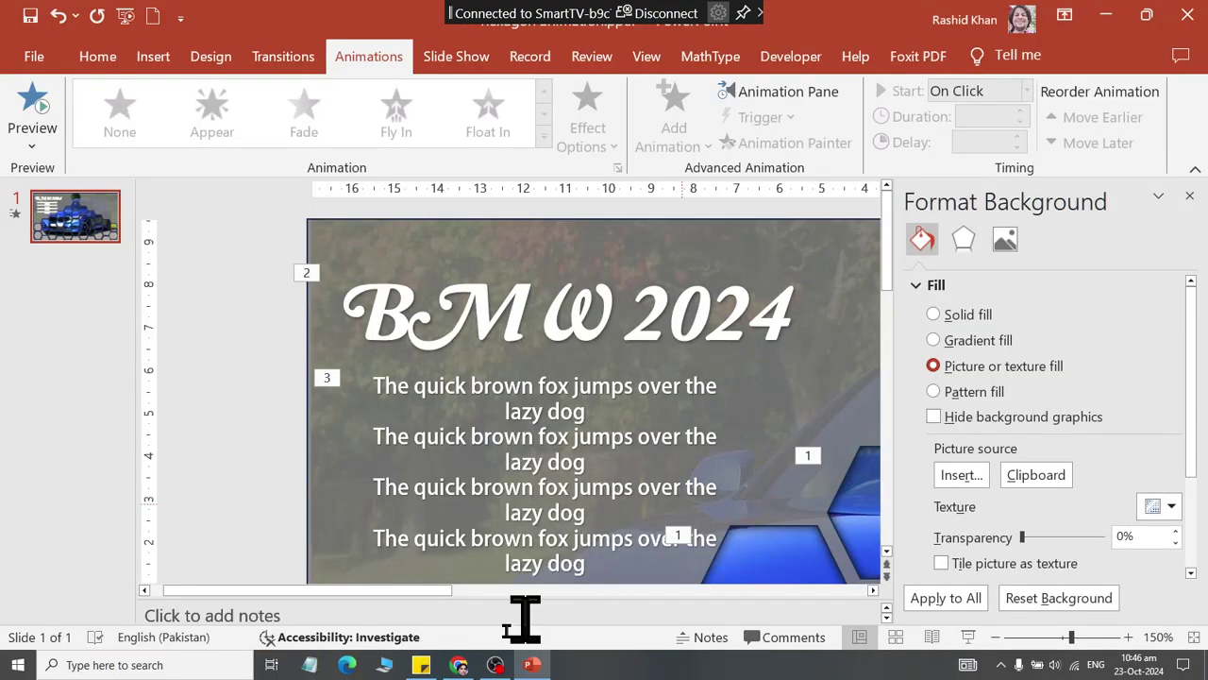